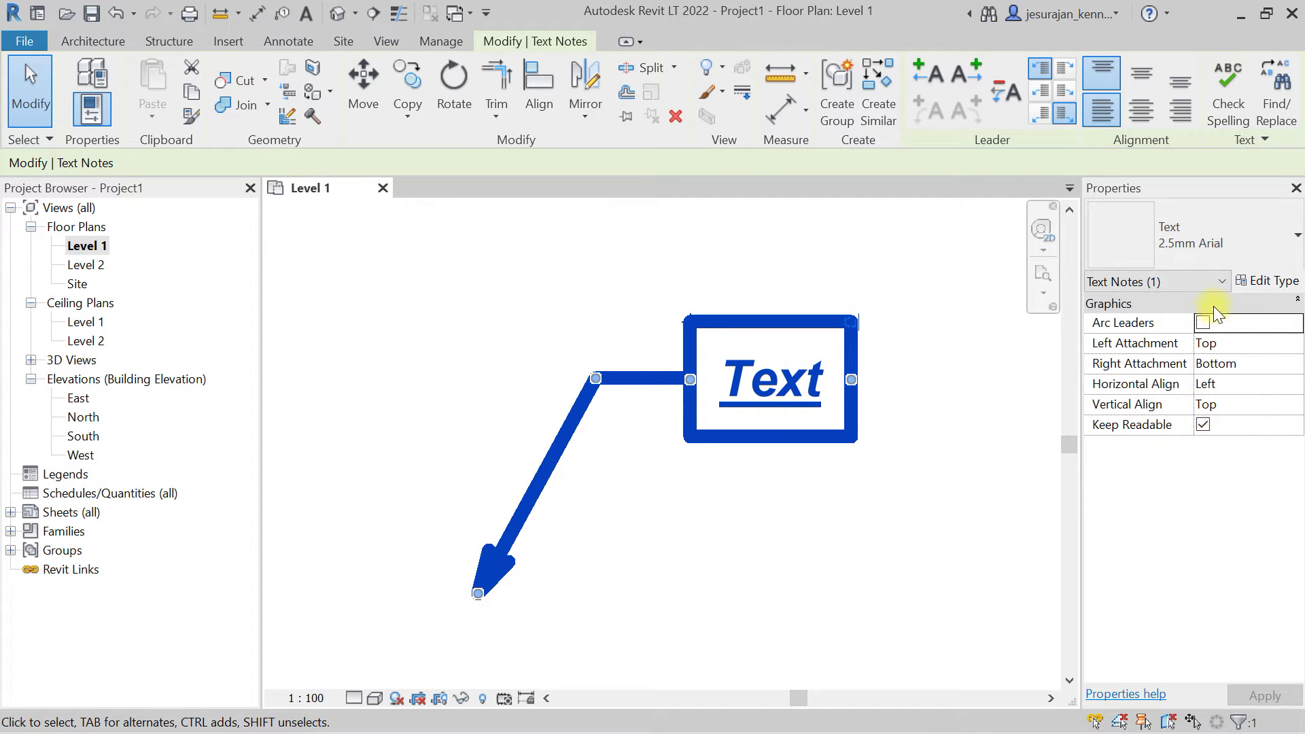
- Review the type properties of the selected text note with the leader, then close them without changes and deselect the note
click(1270, 281)
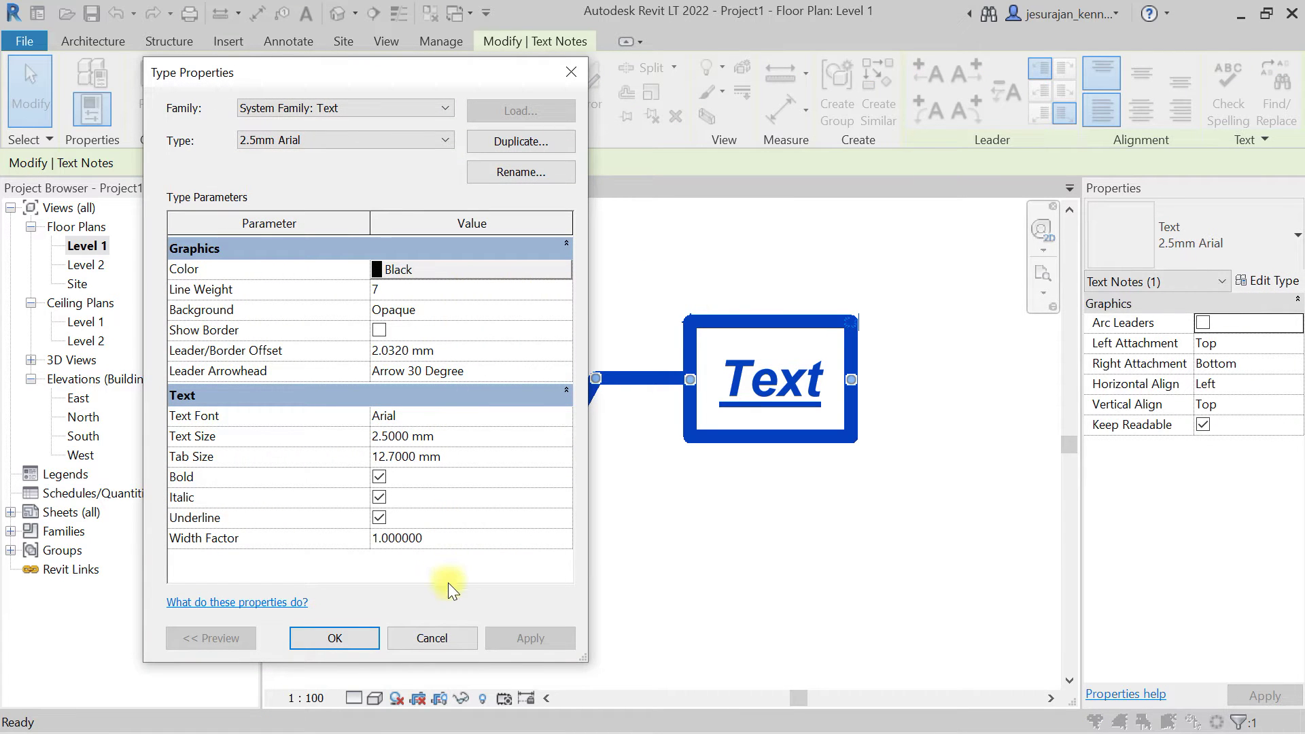
click(451, 639)
click(691, 550)
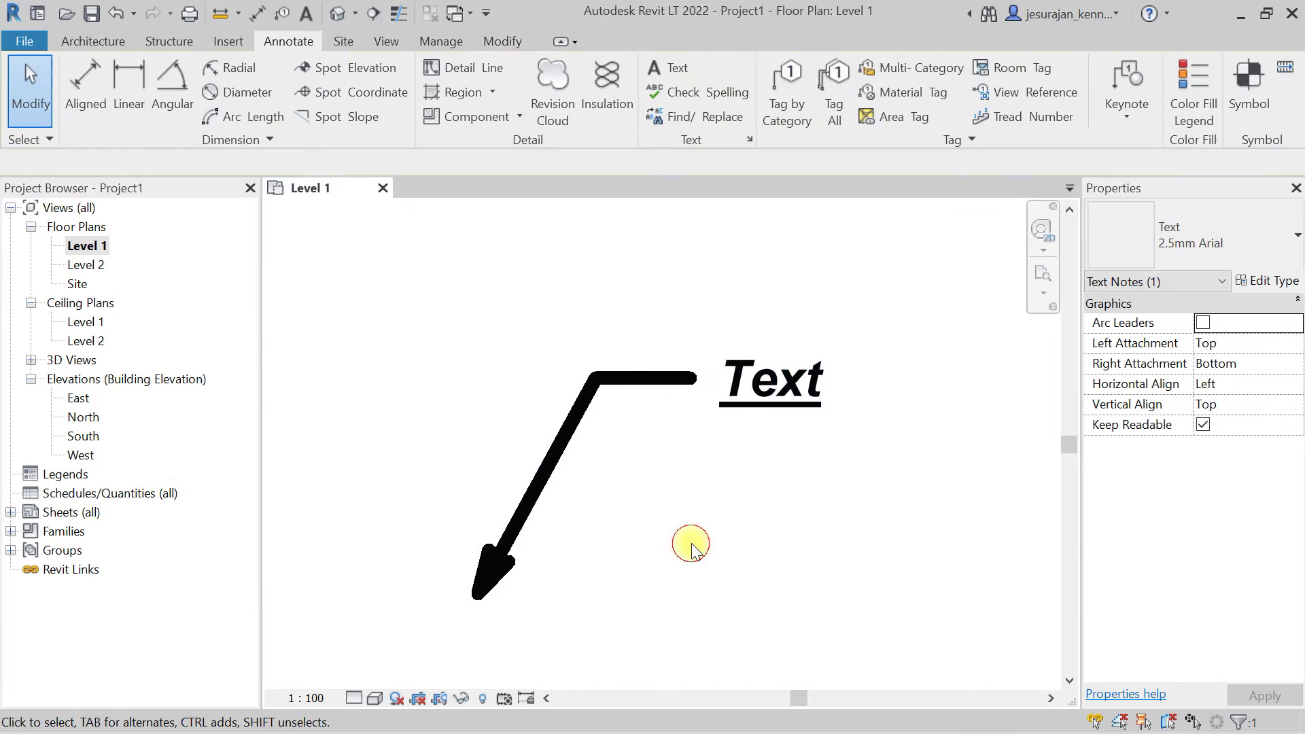
scroll(650, 500, down, 2)
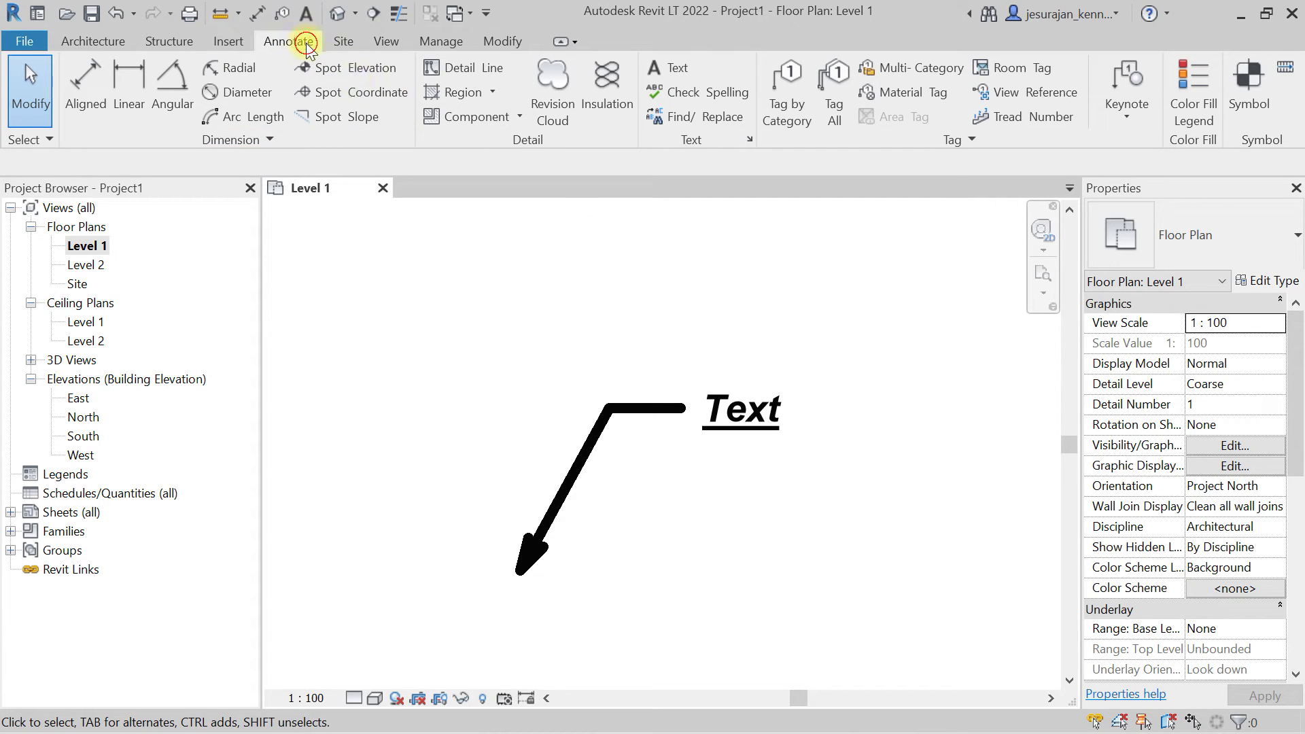
- Start a new text note with no leader, top left leader attachment and centre alignment
click(676, 66)
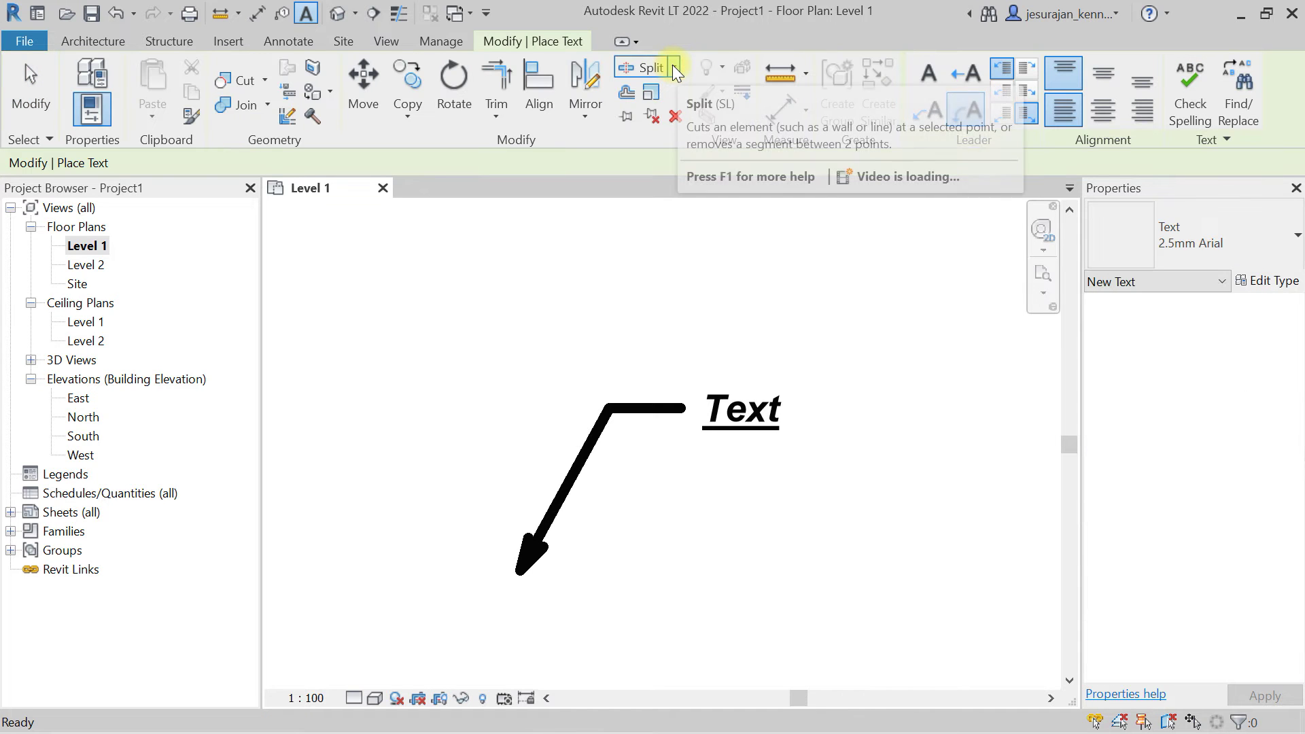
key(Escape)
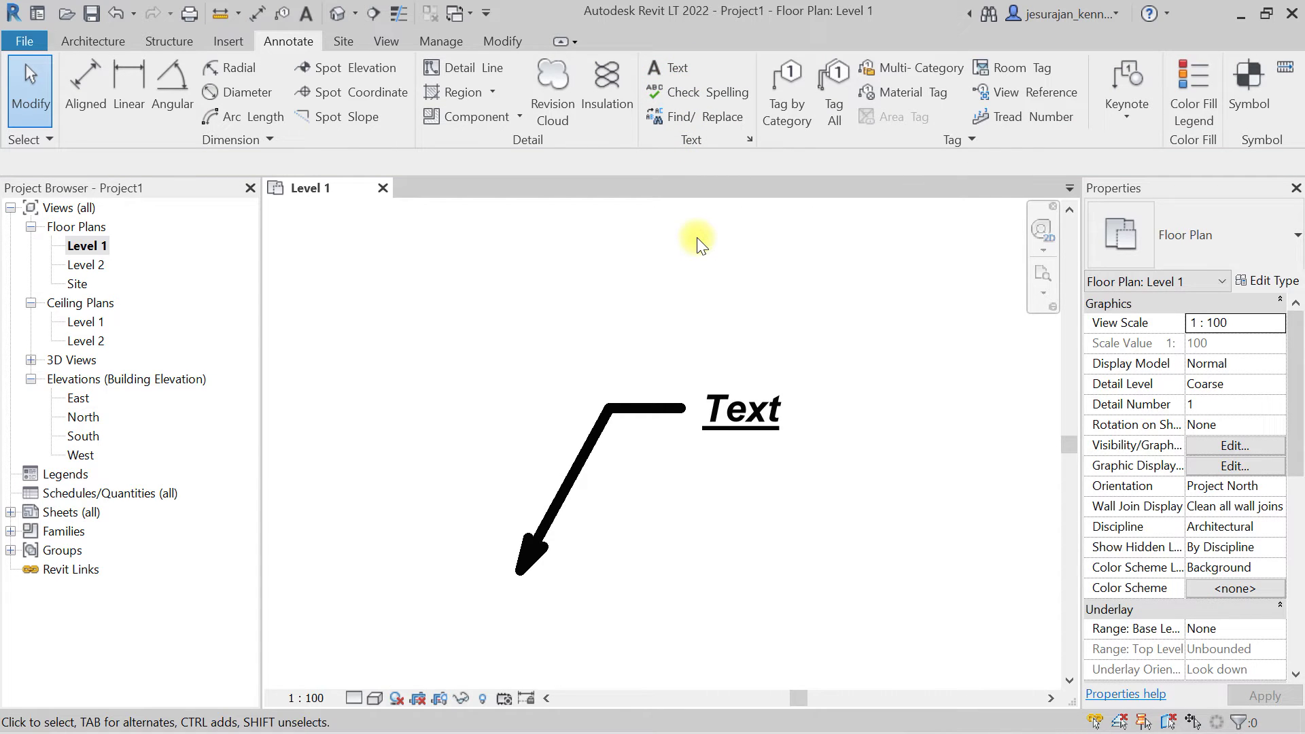
key(t)
key(x)
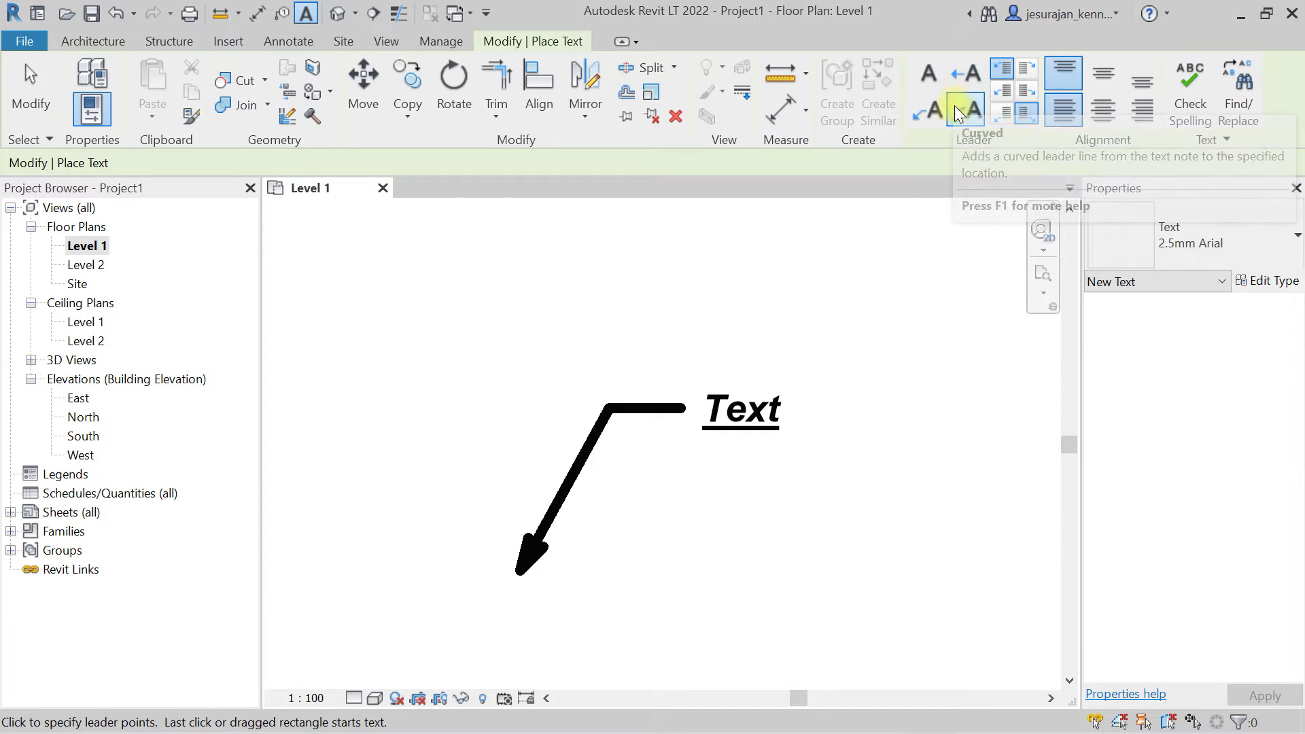
click(928, 79)
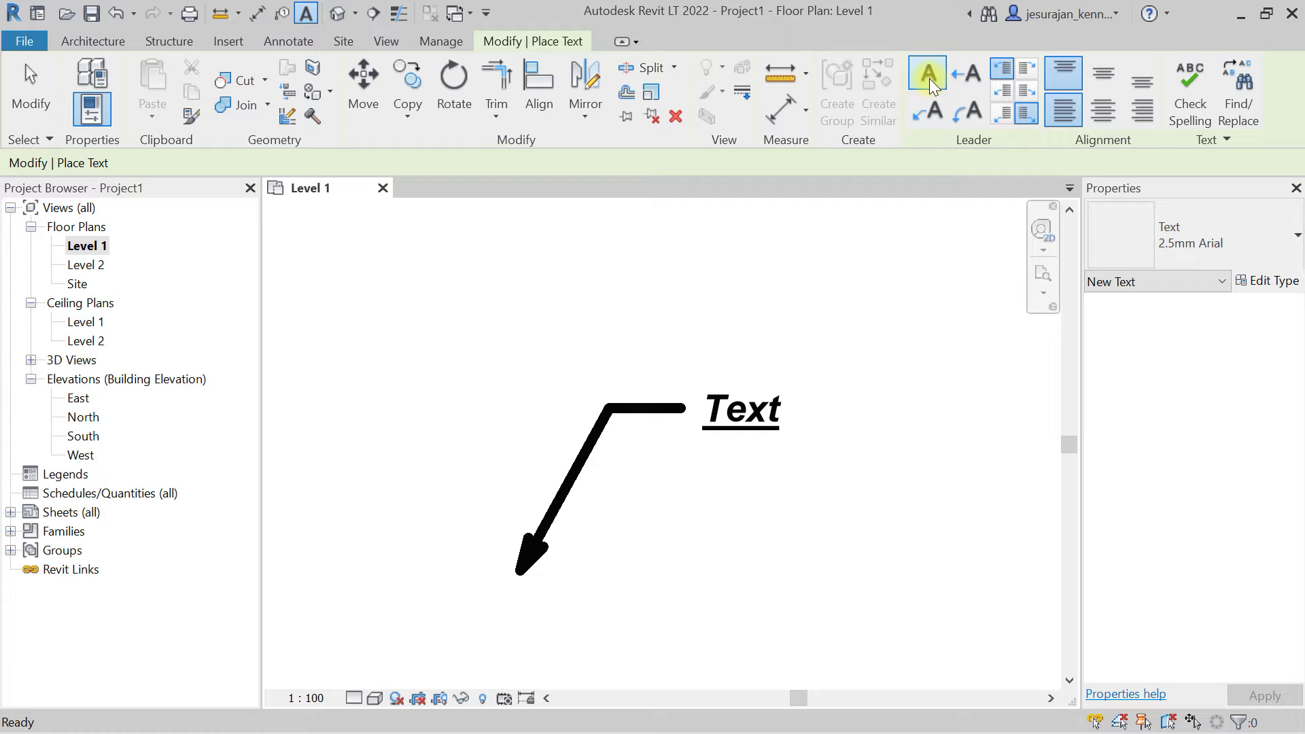
click(1002, 67)
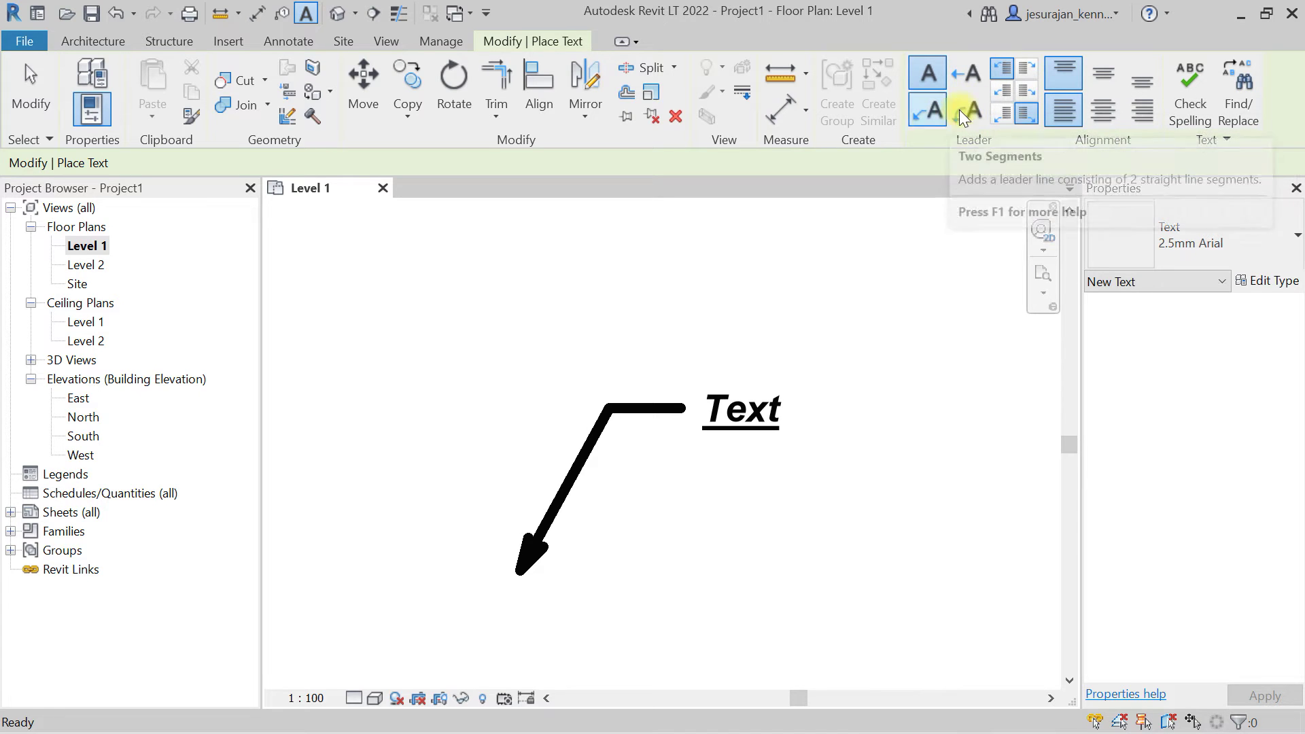
click(1106, 115)
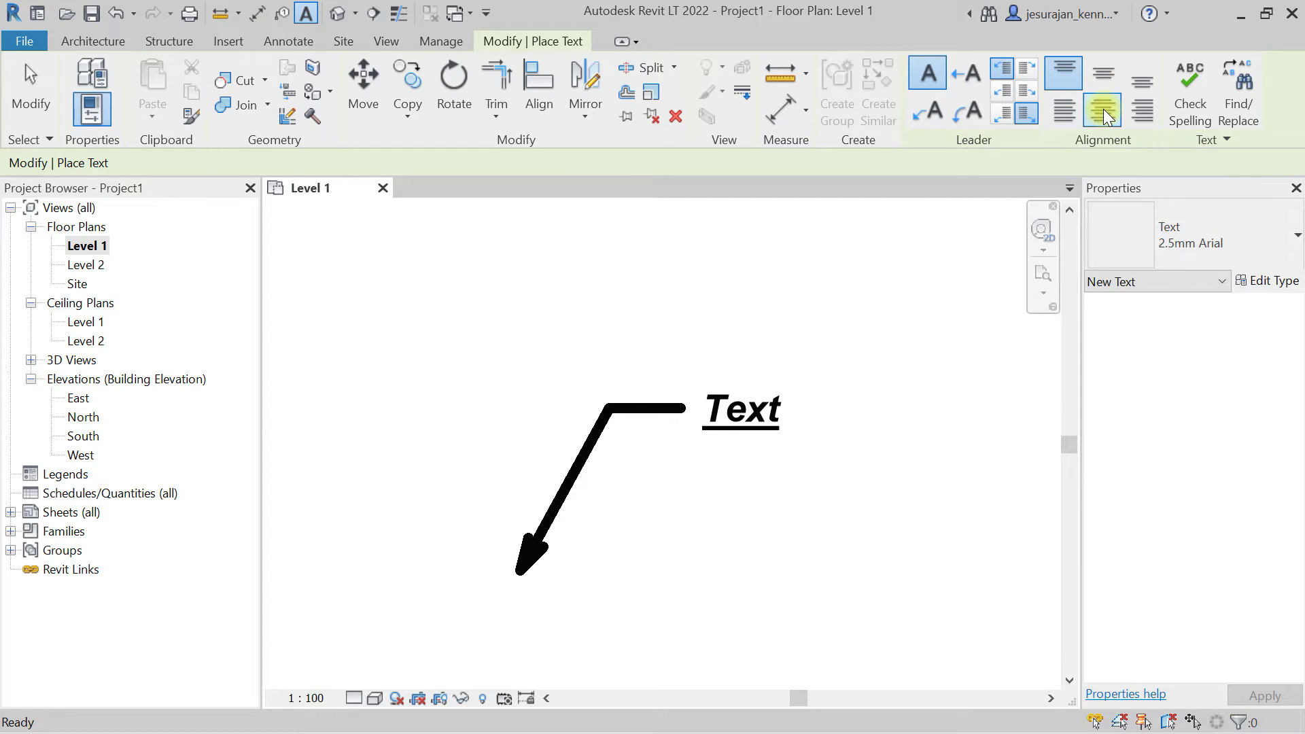
- Place a text note reading "nfngnfgnfnfnfgfnn" below the existing "Text" note and finish text placement
middle_drag(705, 441, 575, 333)
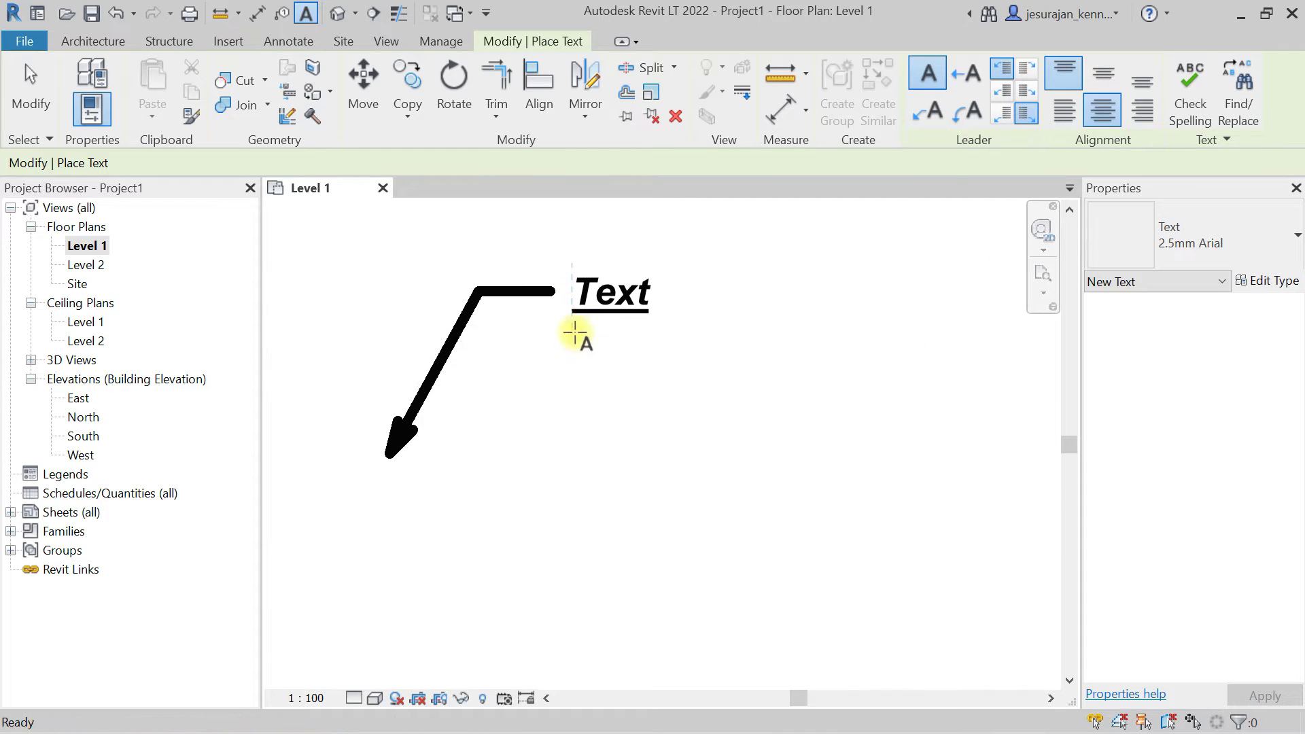
click(582, 426)
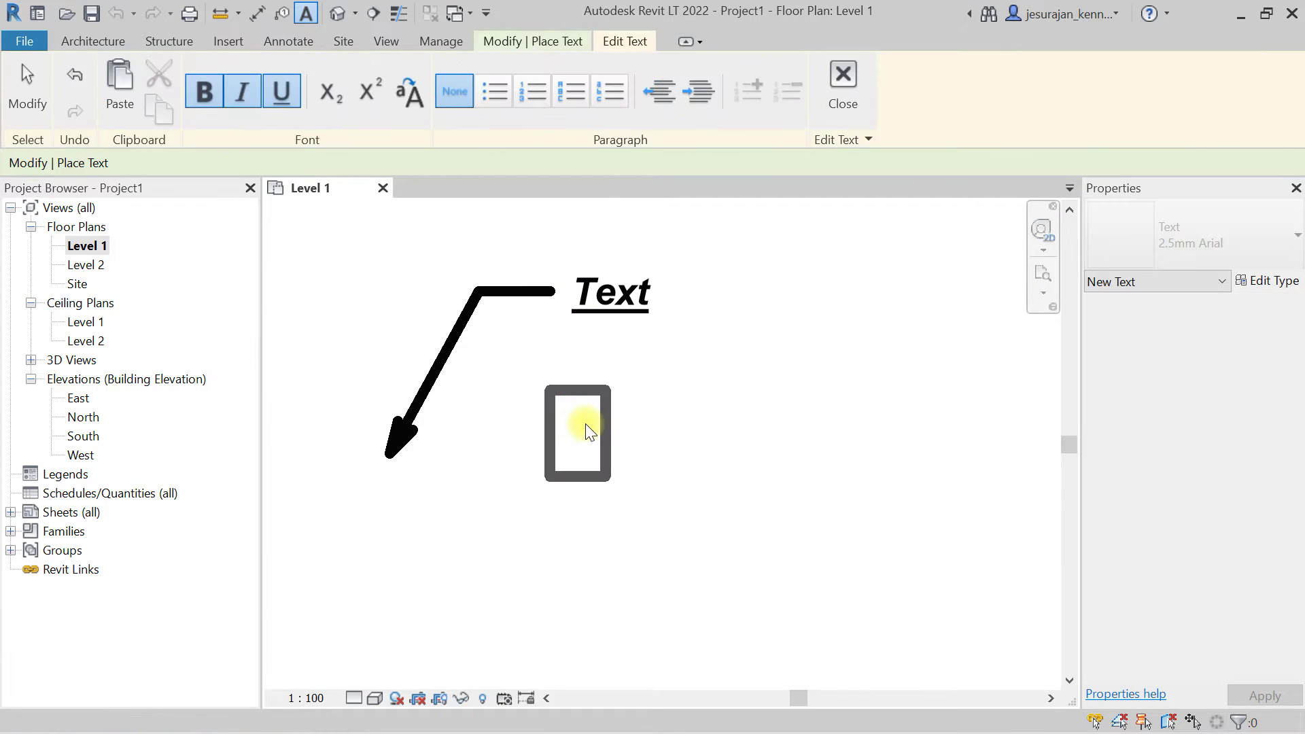
text(nfngnfgnfnfn)
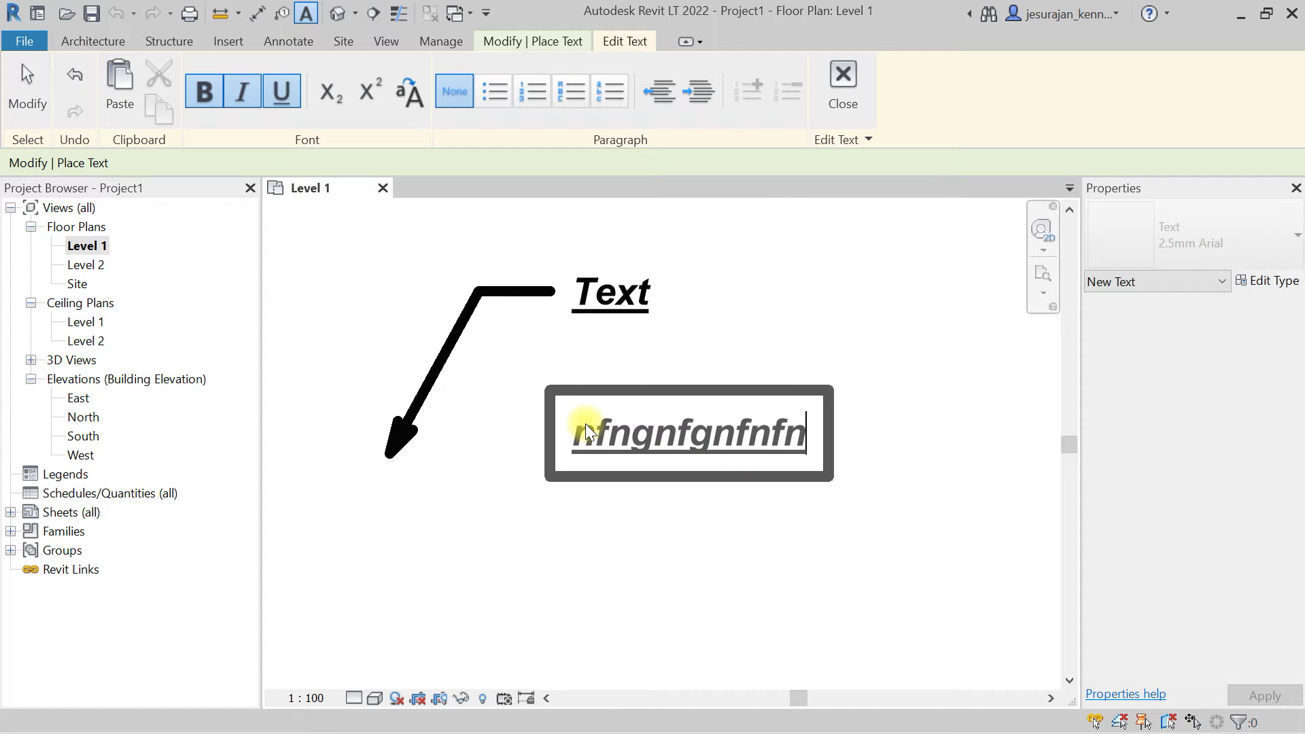
text(fgfnn)
click(761, 310)
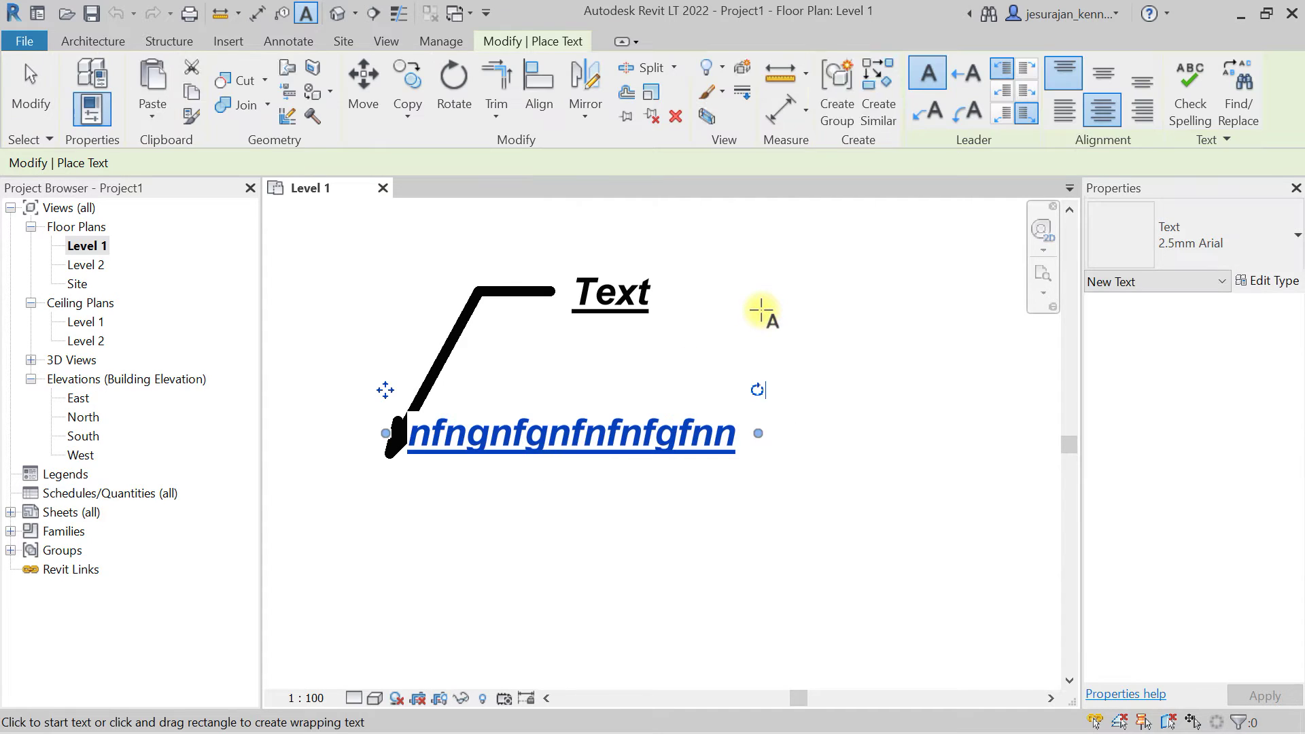
key(Escape)
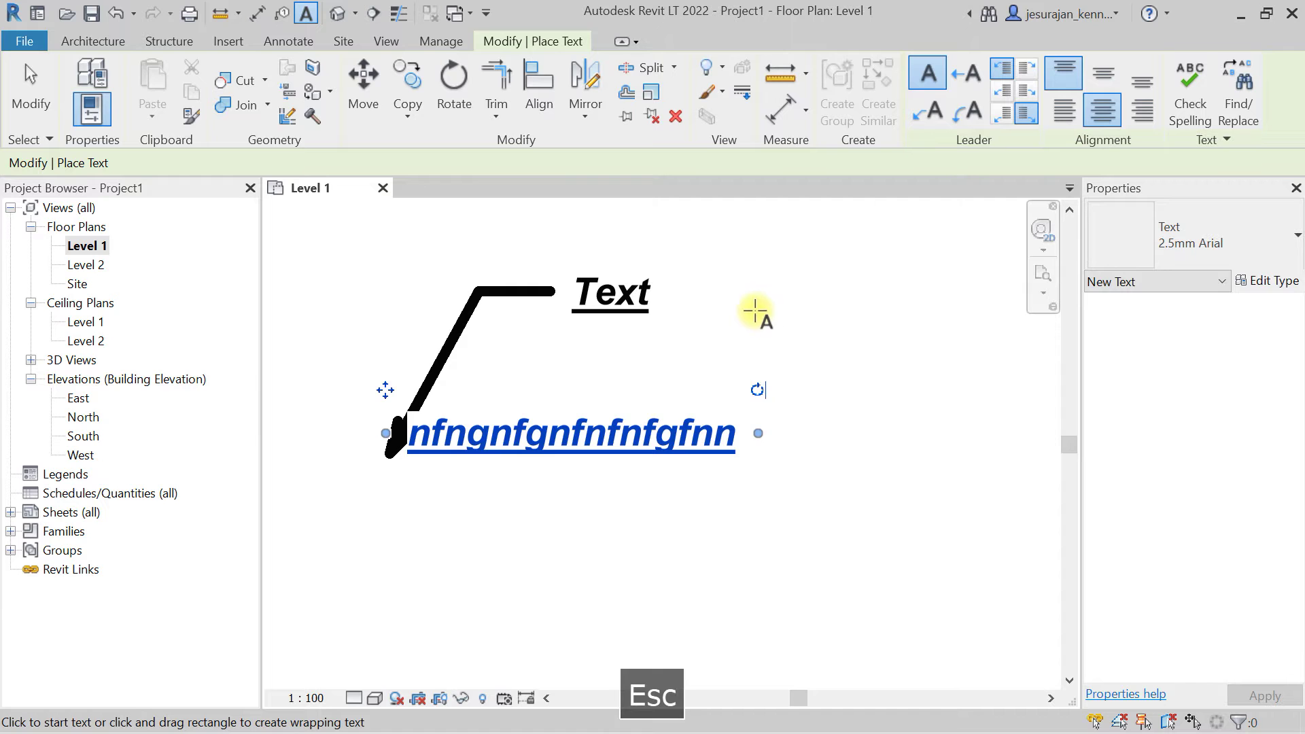
- Move the new text note to the right, clear of the leader arrow of the "Text" note
click(571, 440)
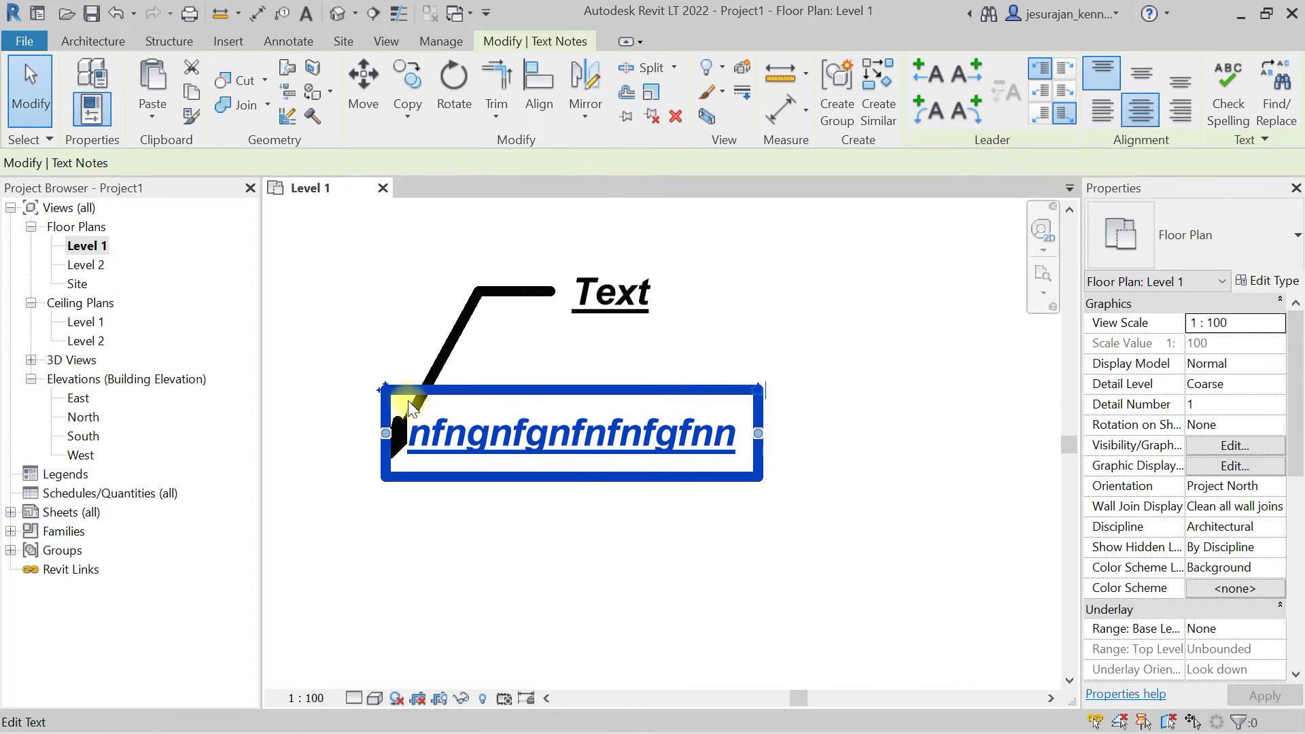
mouse_move(385, 389)
mouse_down()
mouse_move(518, 416)
mouse_move(564, 401)
mouse_up()
click(598, 378)
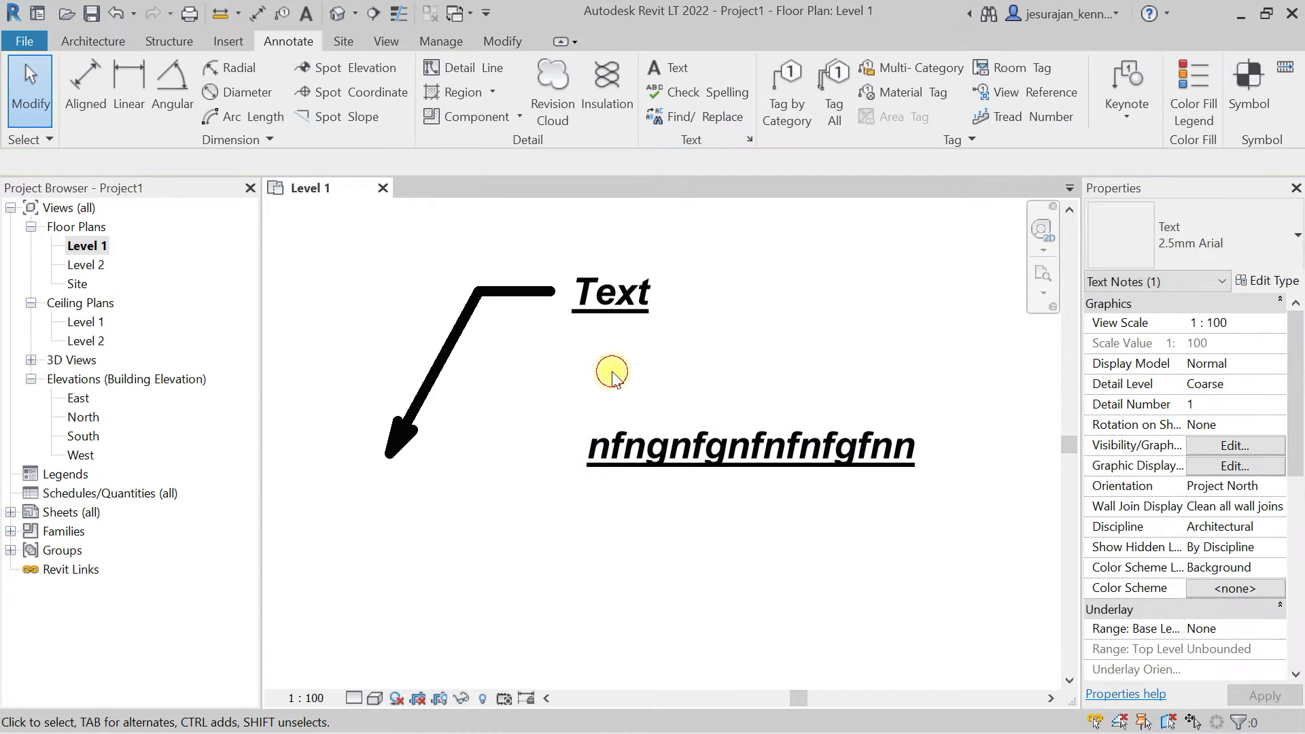
- Turn on thin line display so the selected note's border and the leader are drawn as fine lines
click(618, 435)
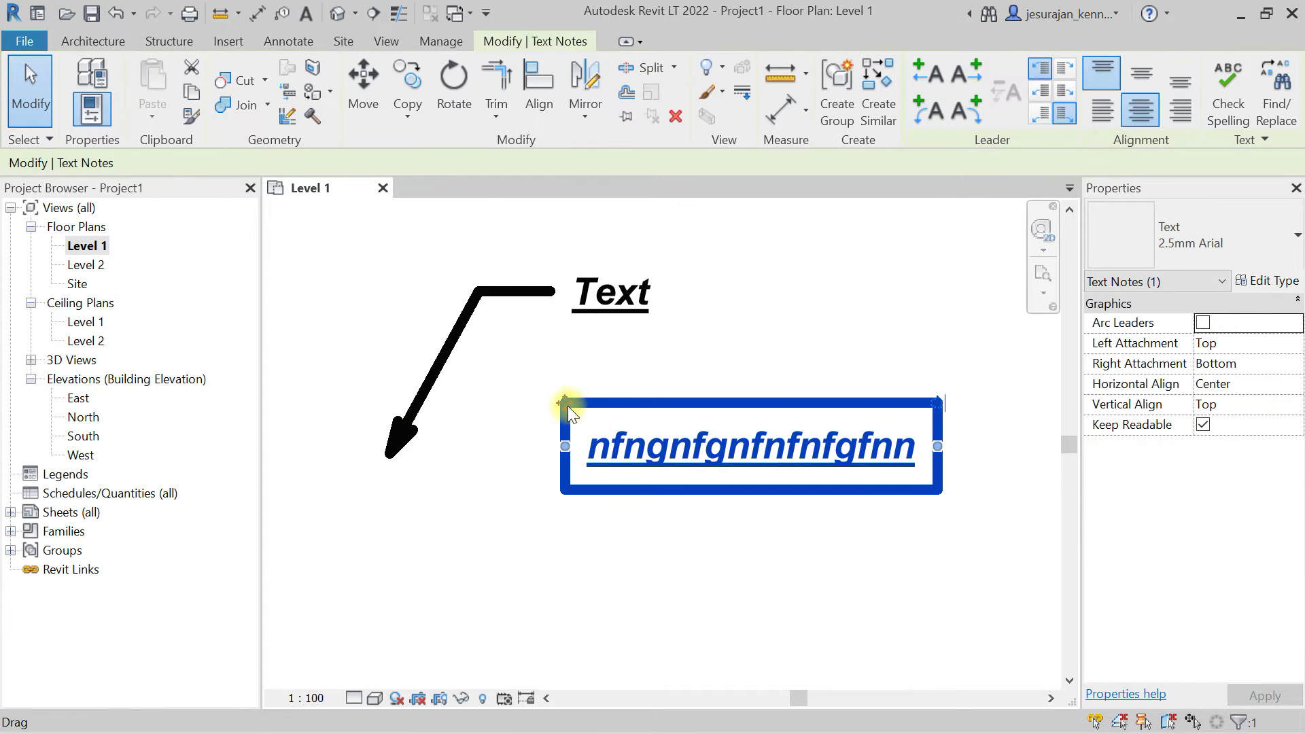
scroll(565, 403, up, 5)
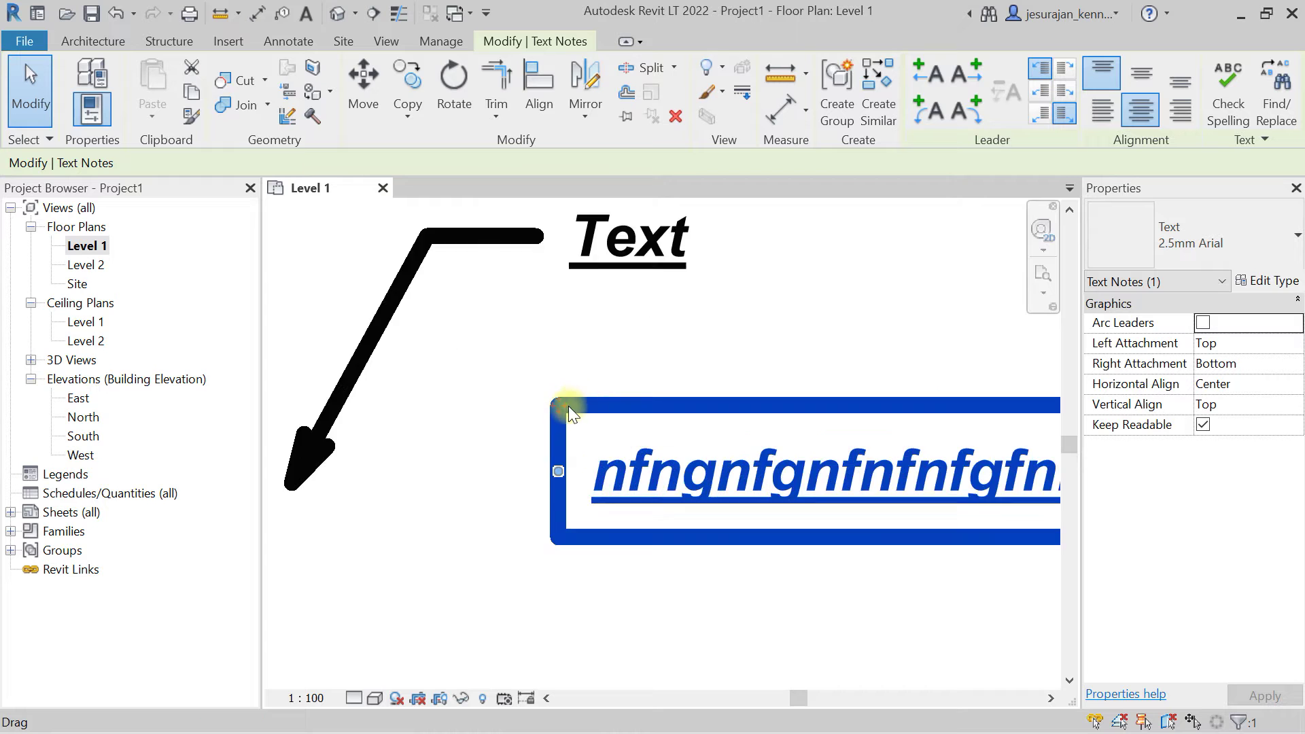
scroll(563, 415, down, 2)
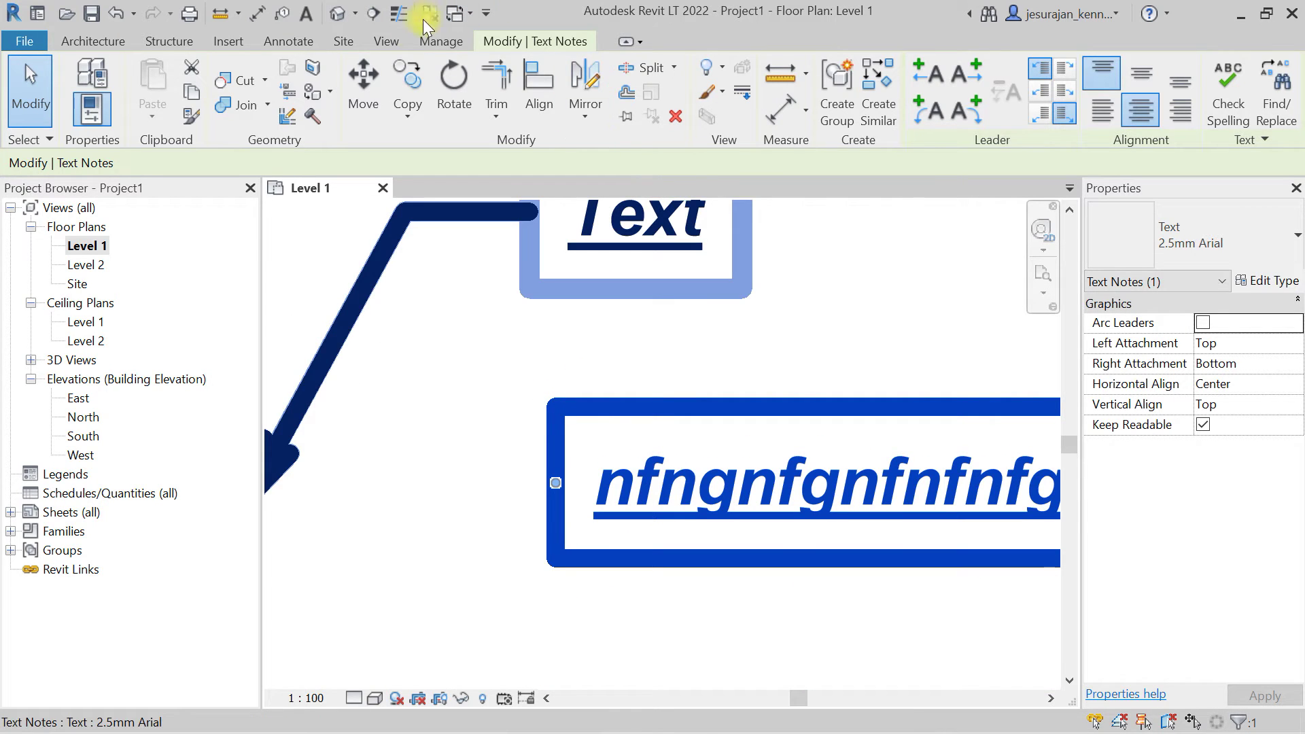
click(386, 41)
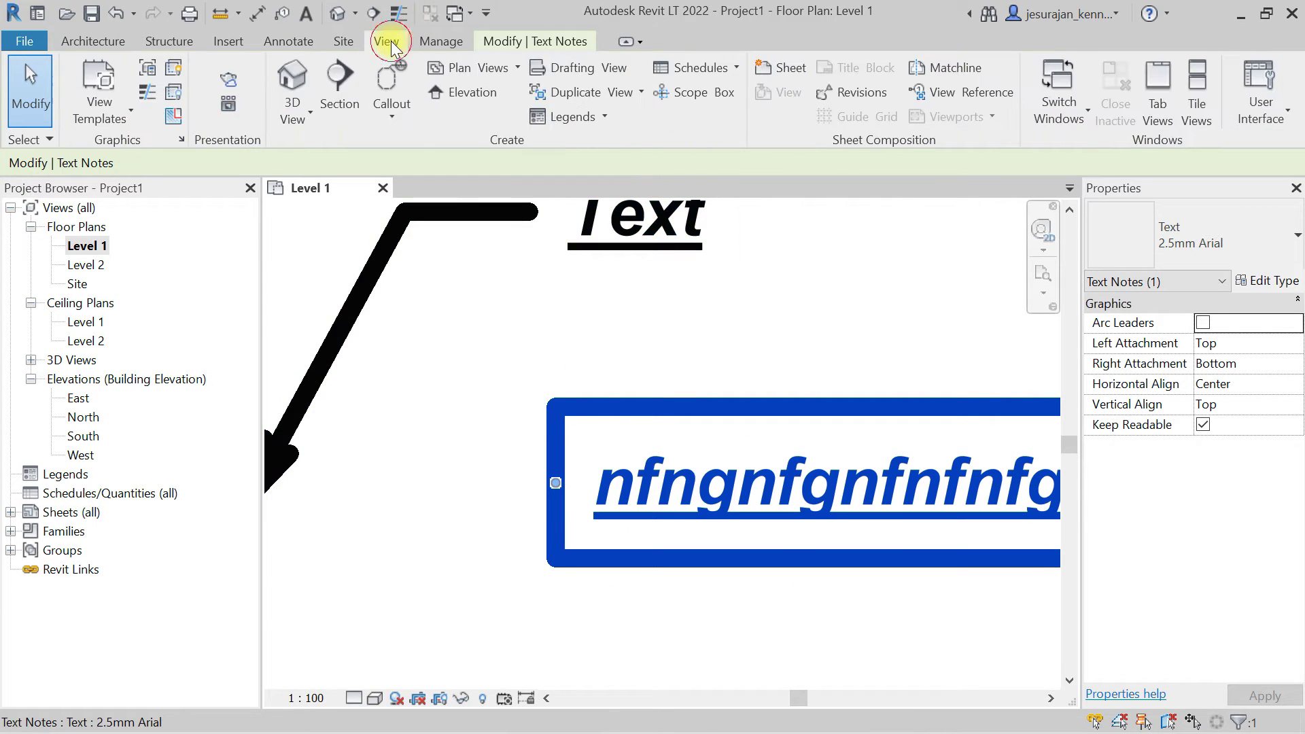
click(147, 93)
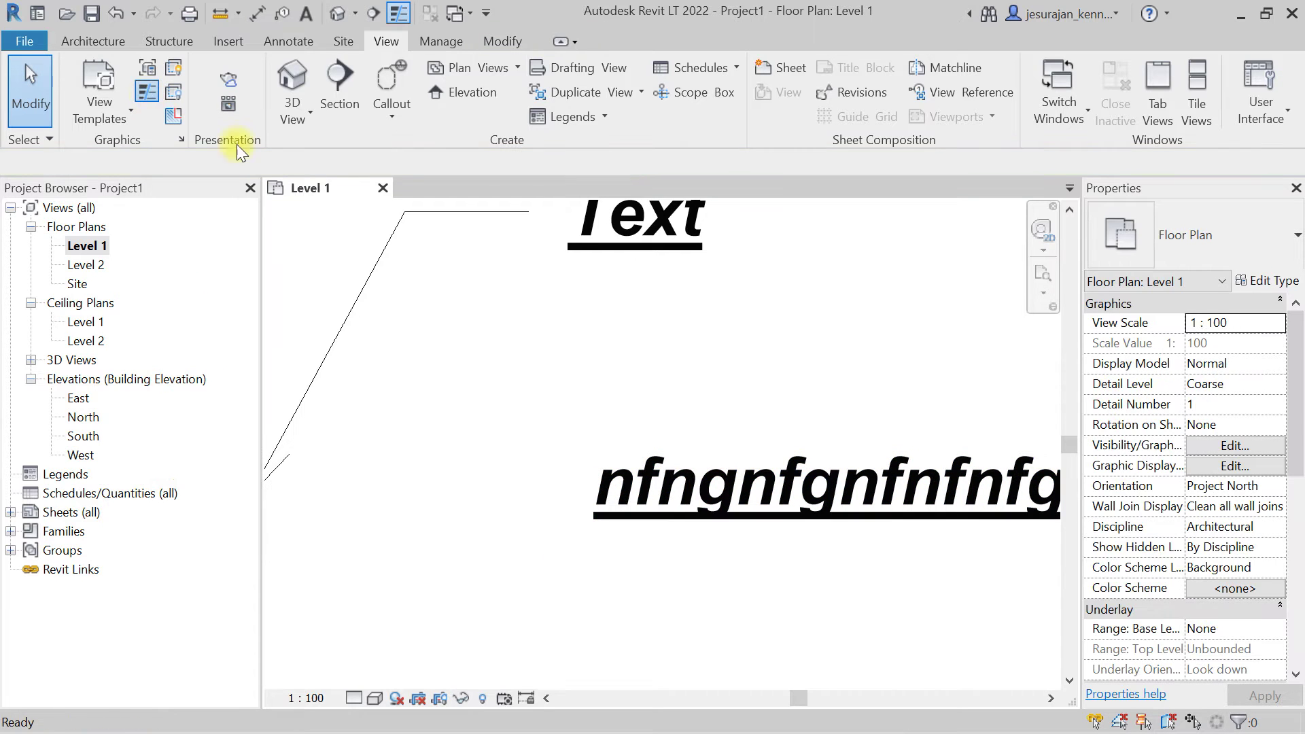
- Move the lower text note back to the left using its move handle
click(736, 480)
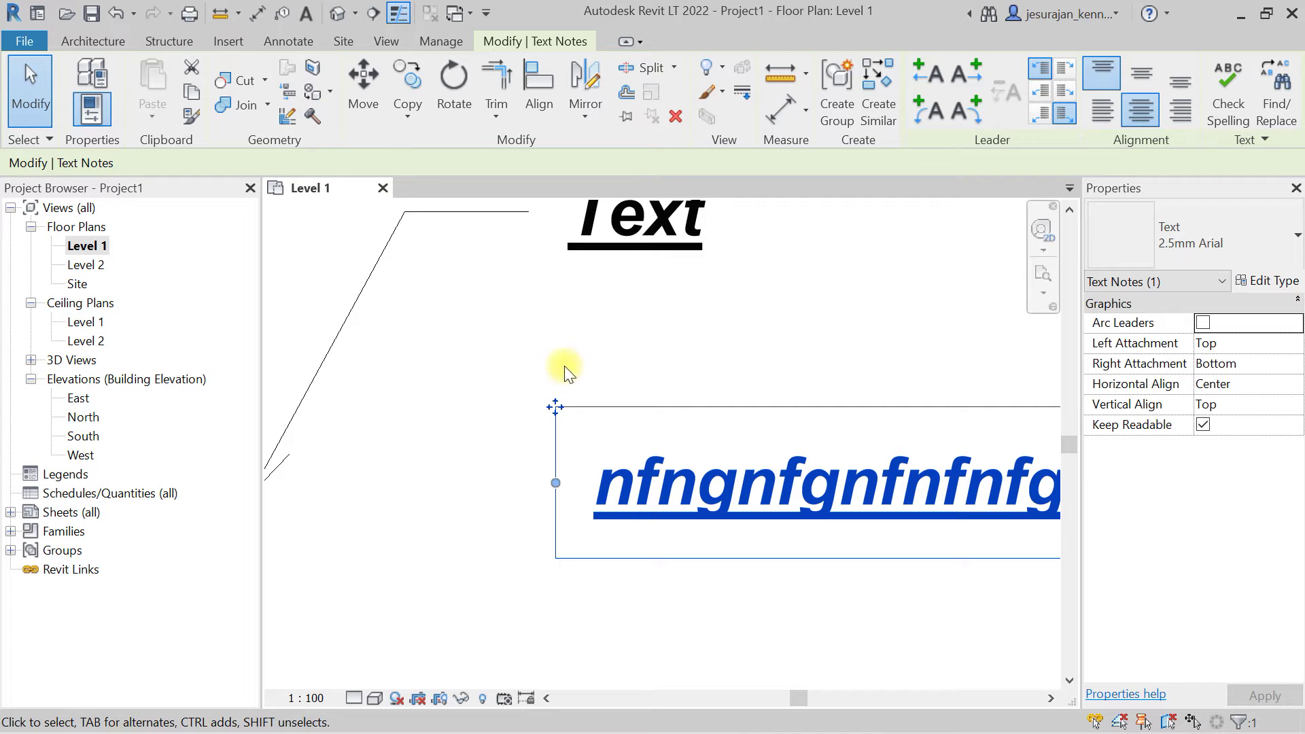
drag(556, 406, 351, 405)
click(437, 373)
click(344, 451)
- Widen the lower text note's box slightly, try its rotation handle and deselect the note
scroll(515, 414, down, 2)
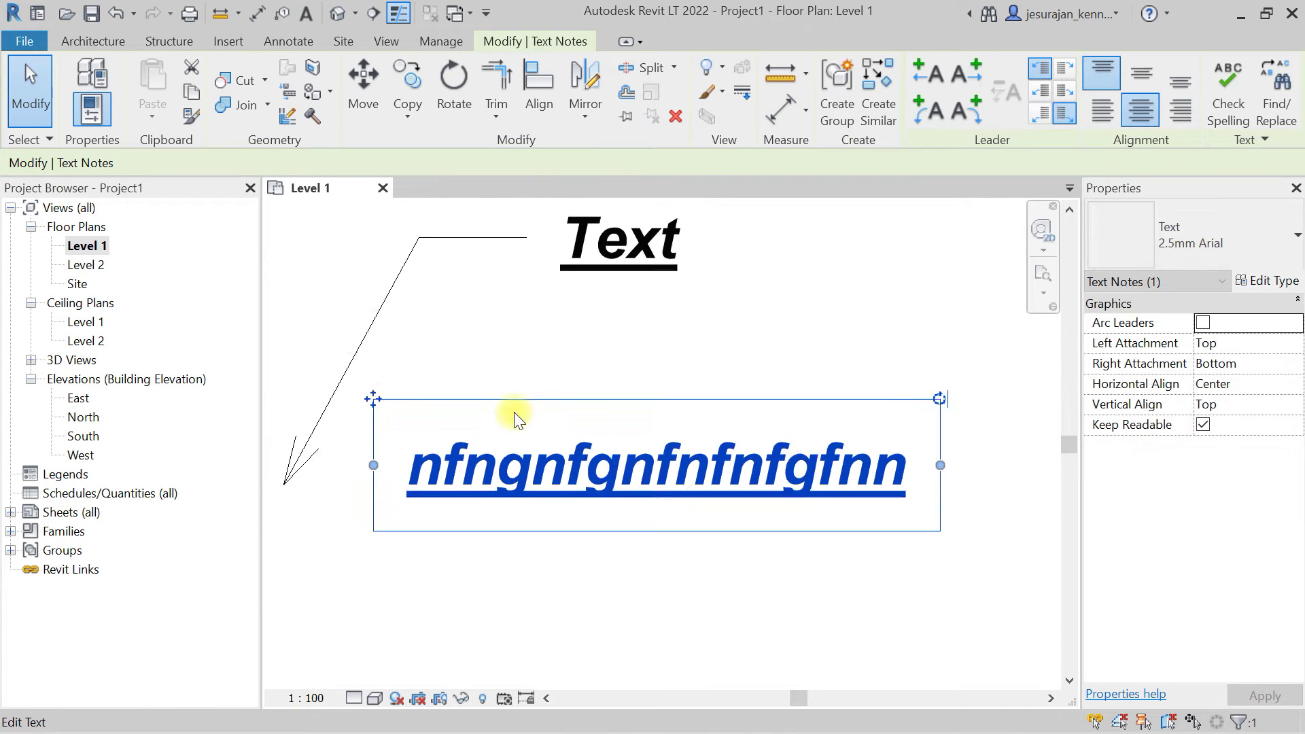
drag(886, 459, 928, 461)
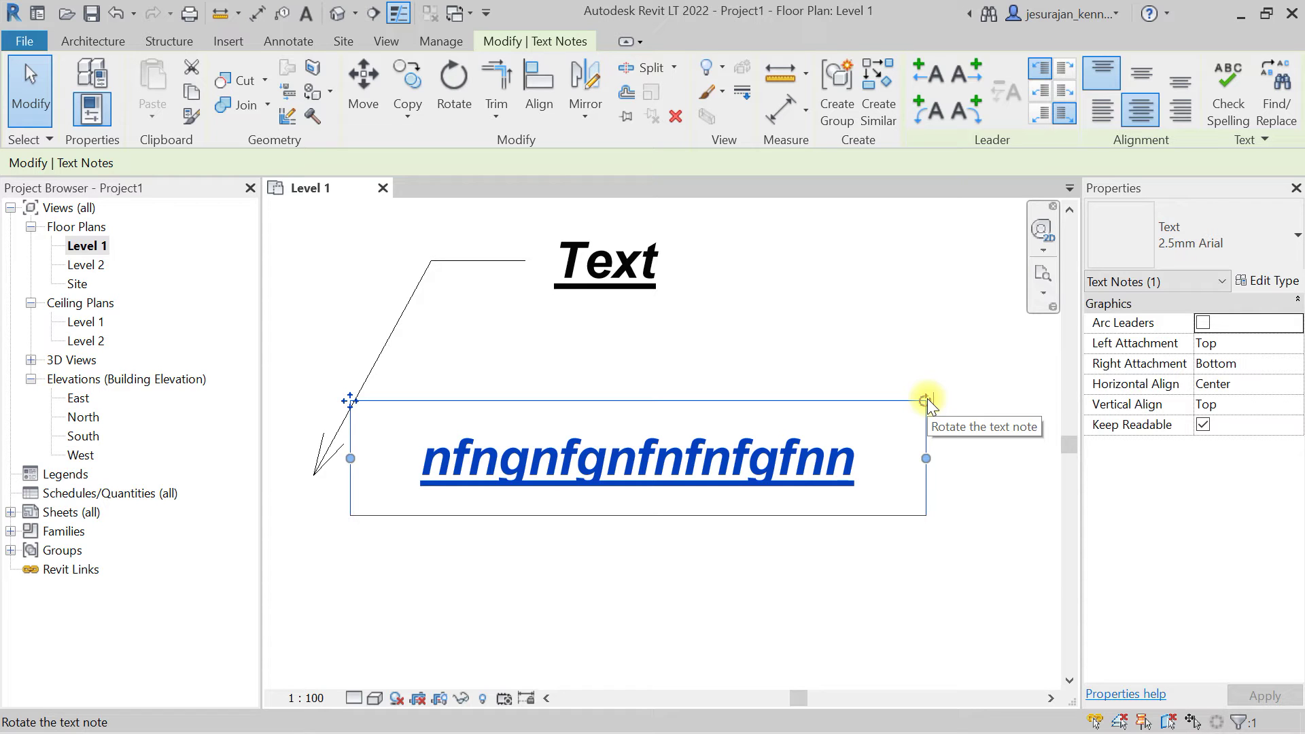
drag(927, 399, 900, 419)
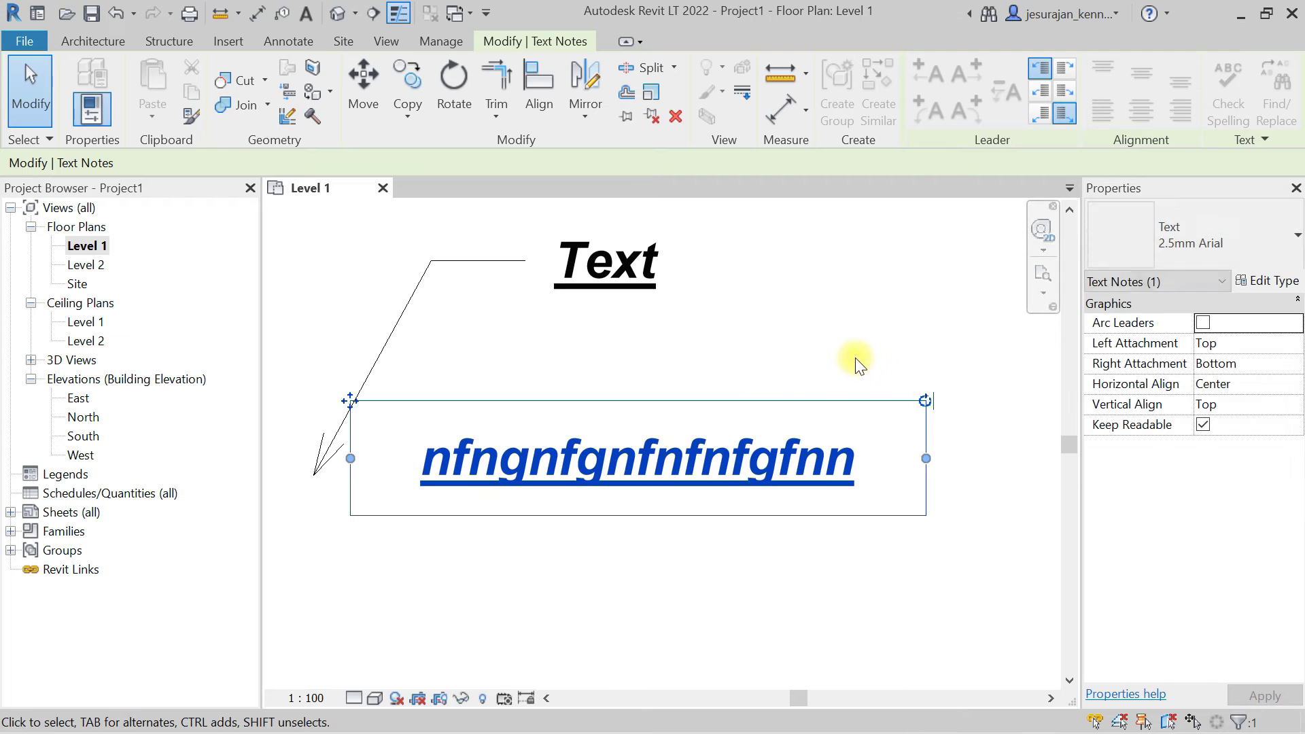
scroll(752, 421, down, 3)
click(819, 362)
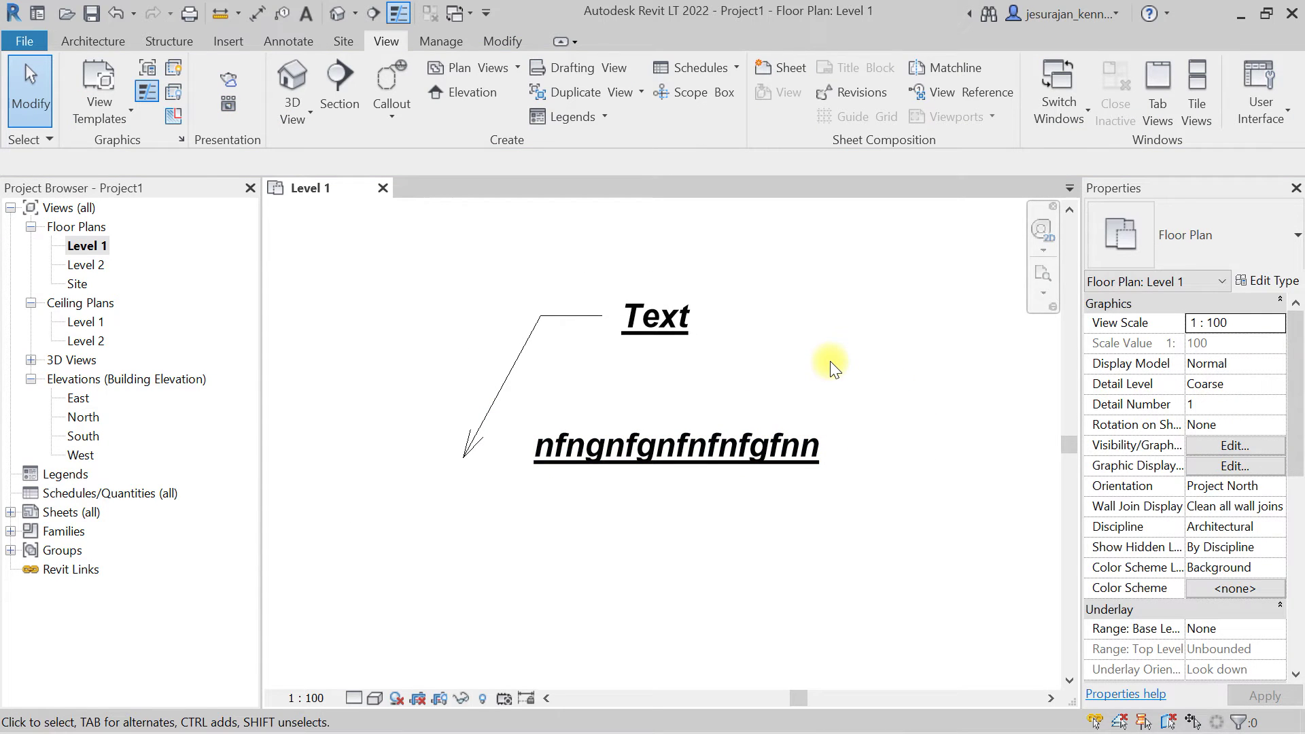
- Duplicate the lower note's 2.5mm Arial text type under the name "Text for Test"
click(692, 447)
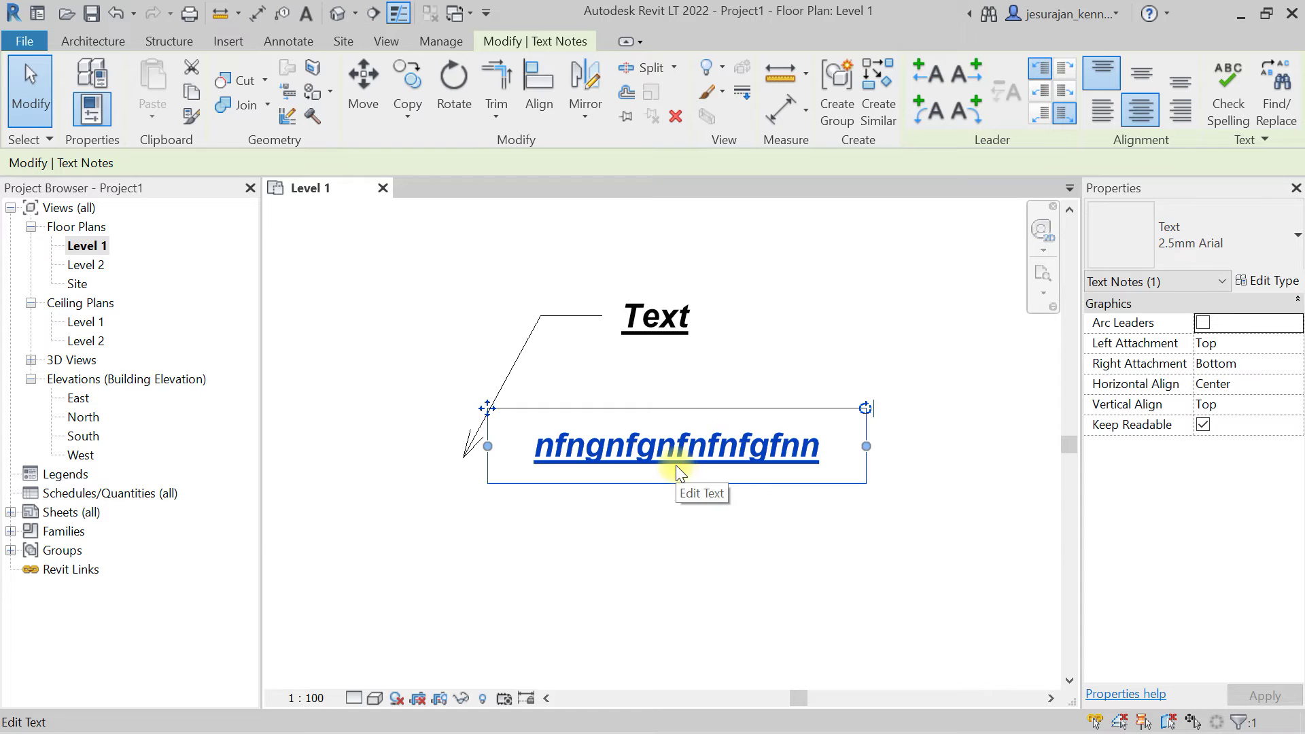
scroll(603, 454, up, 2)
scroll(603, 454, down, 1)
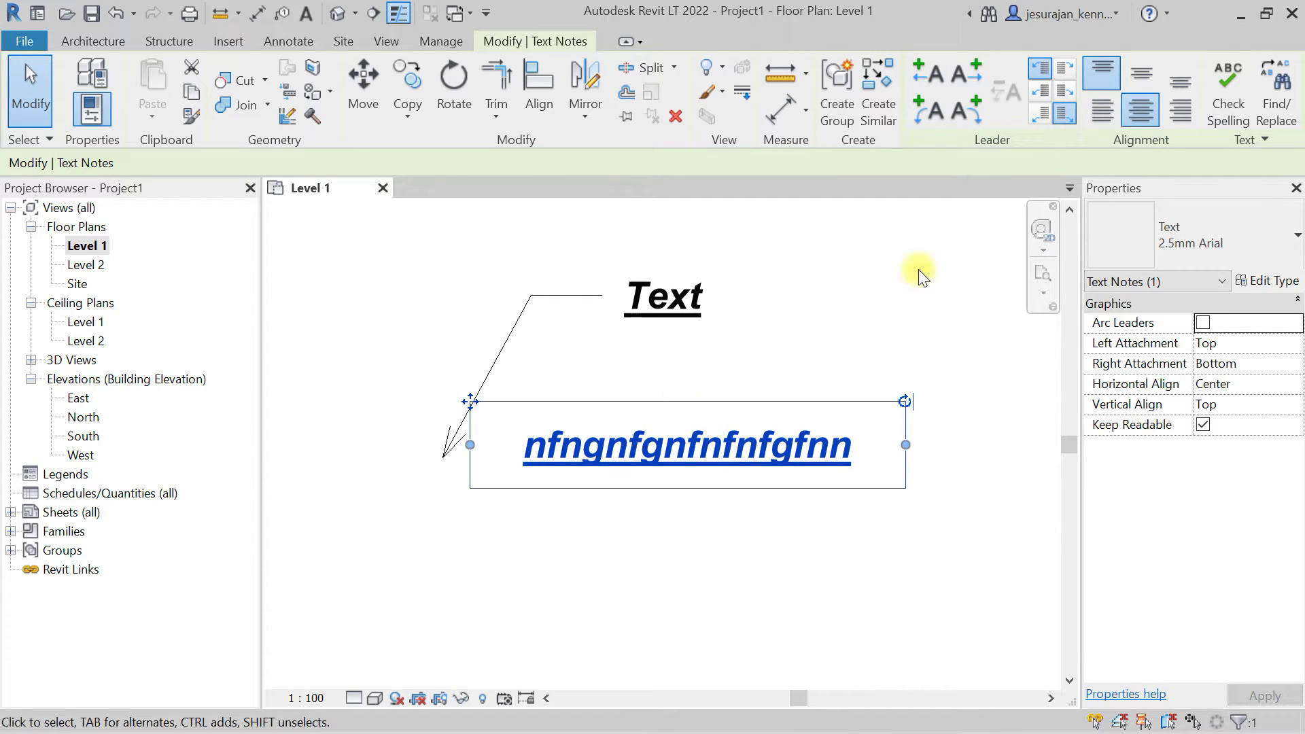
click(1272, 282)
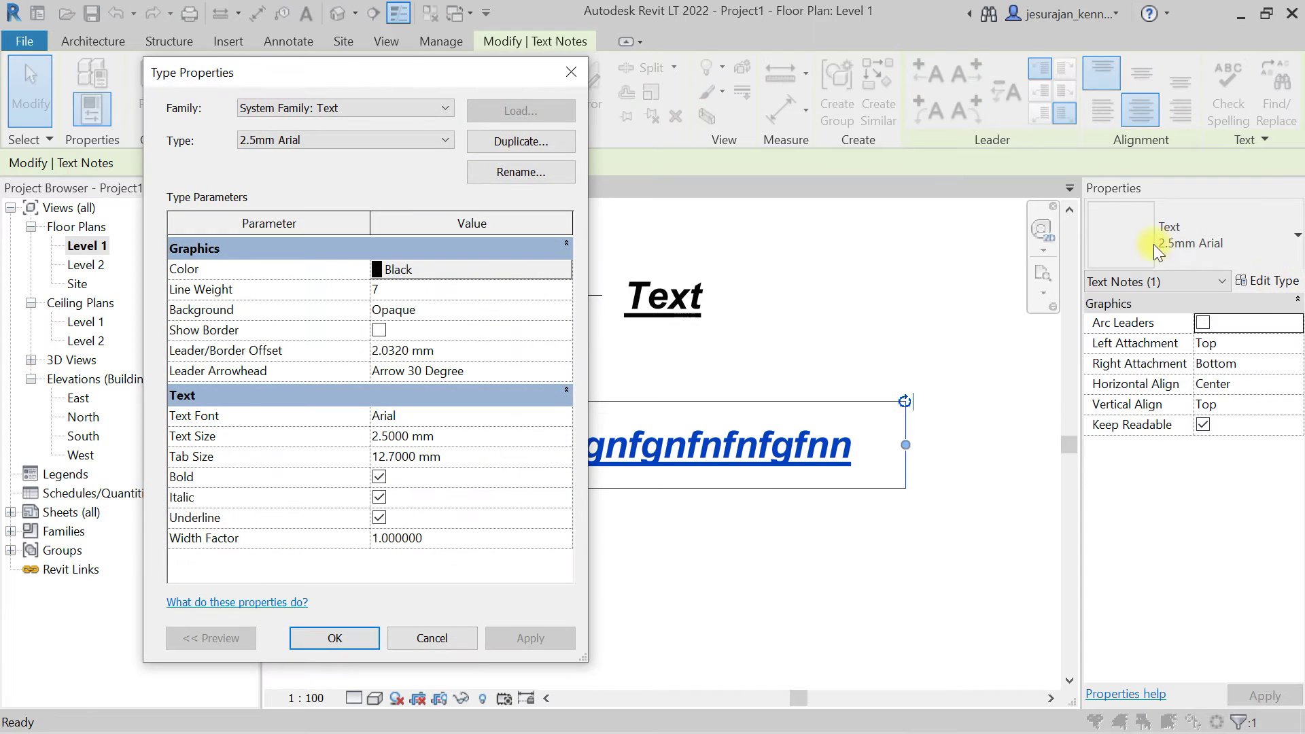
click(545, 144)
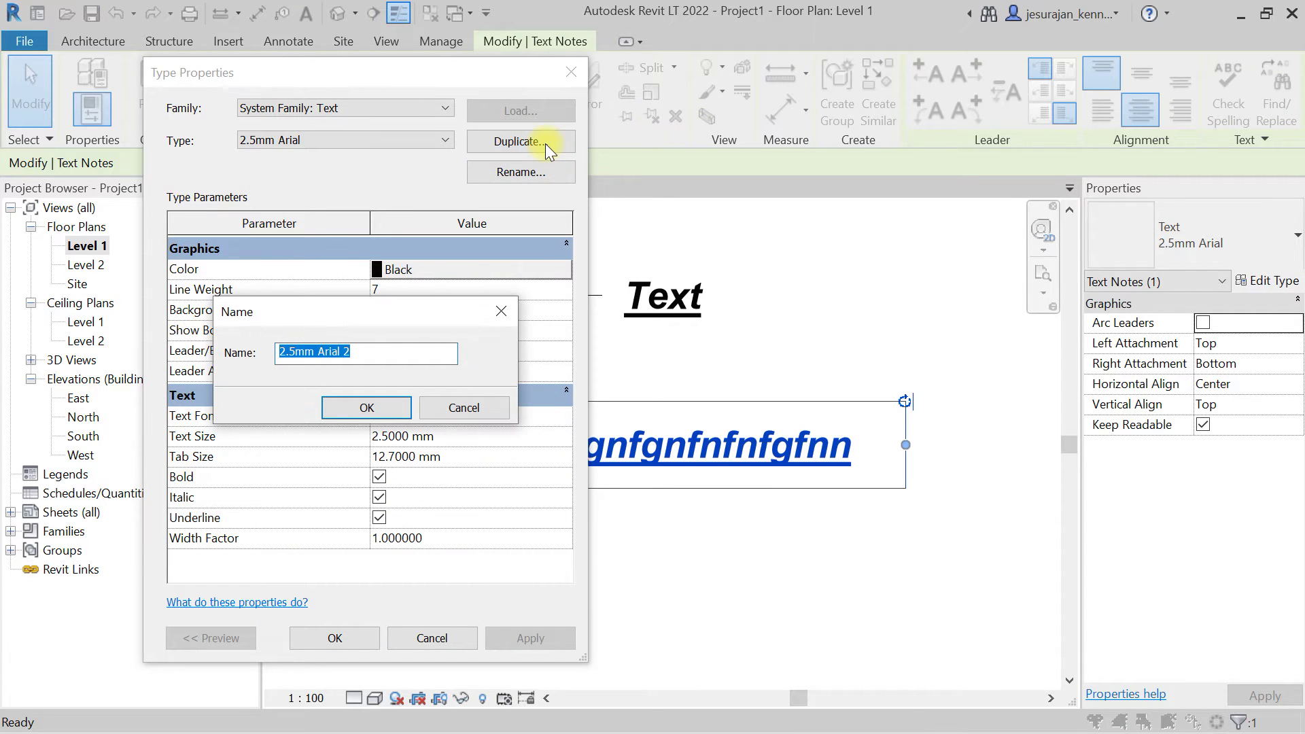
text(Text)
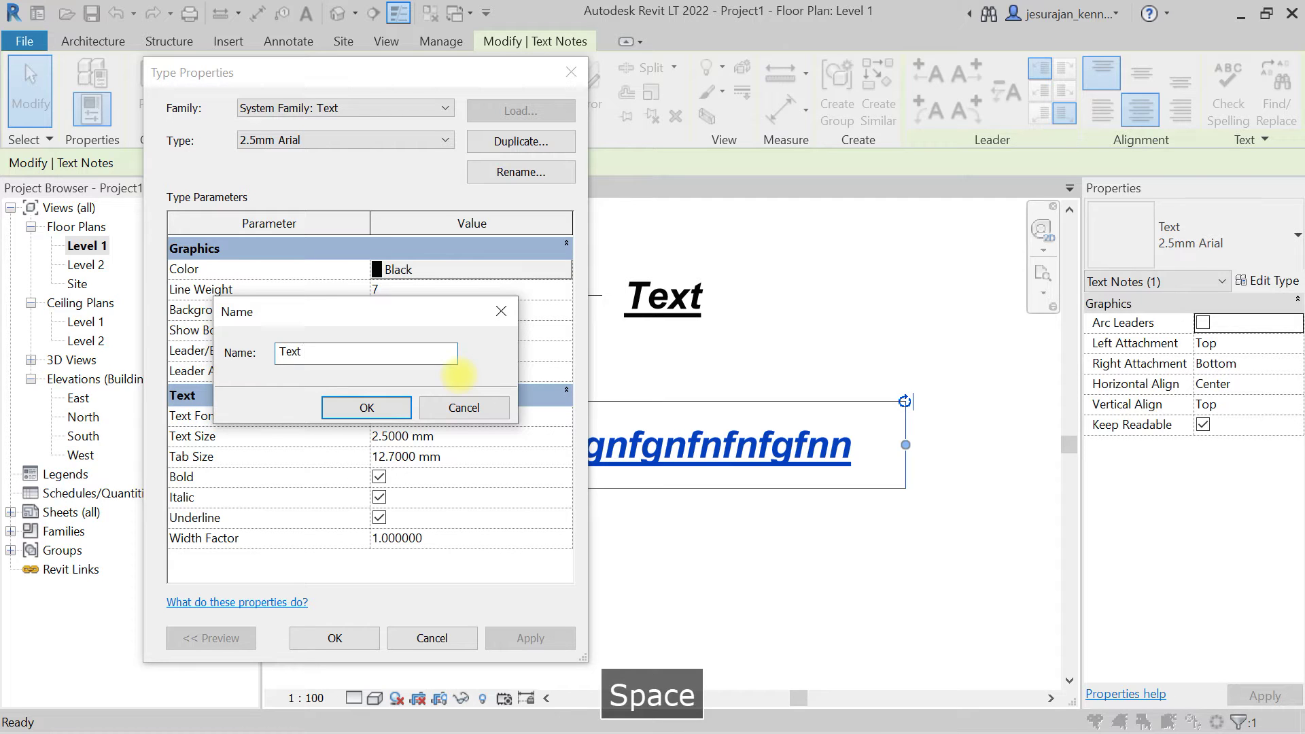
text( for Test)
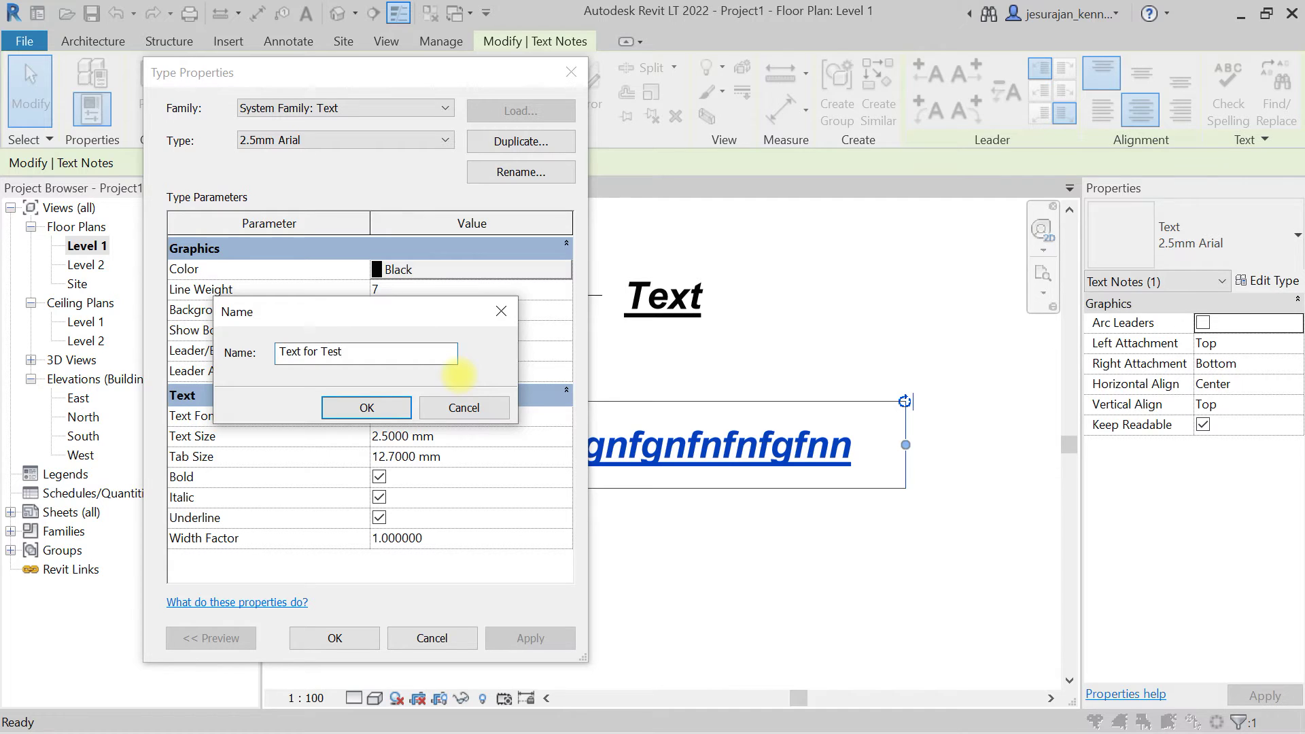
click(367, 407)
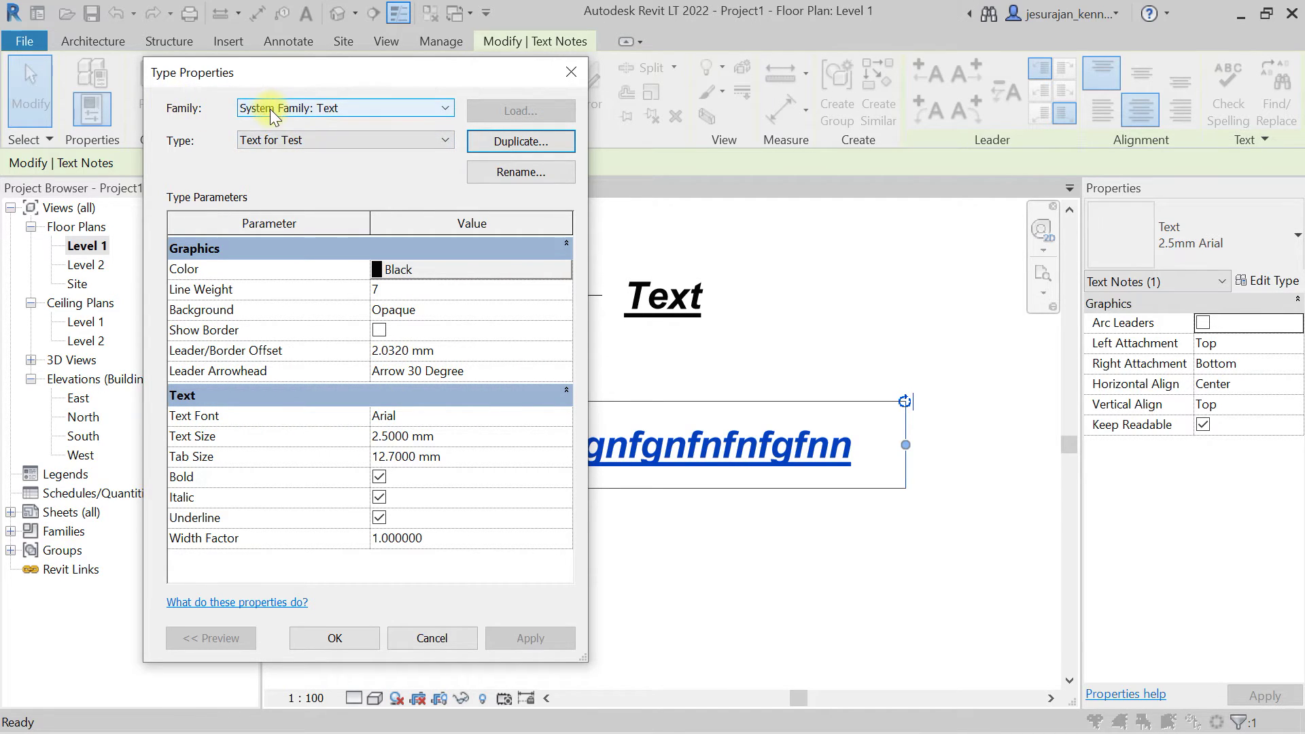
- Check the family and type choices in the type properties, accept the "Text for Test" type for the lower note and deselect it
click(337, 108)
click(341, 107)
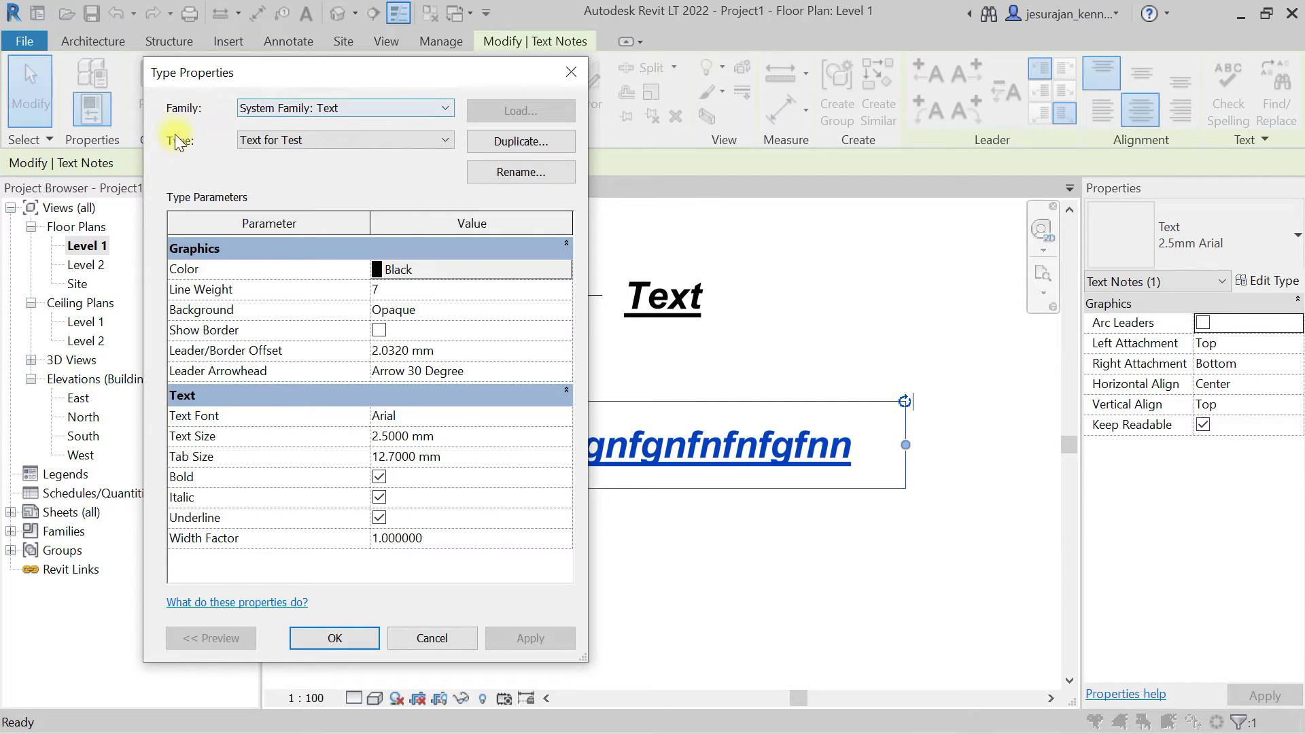
click(285, 143)
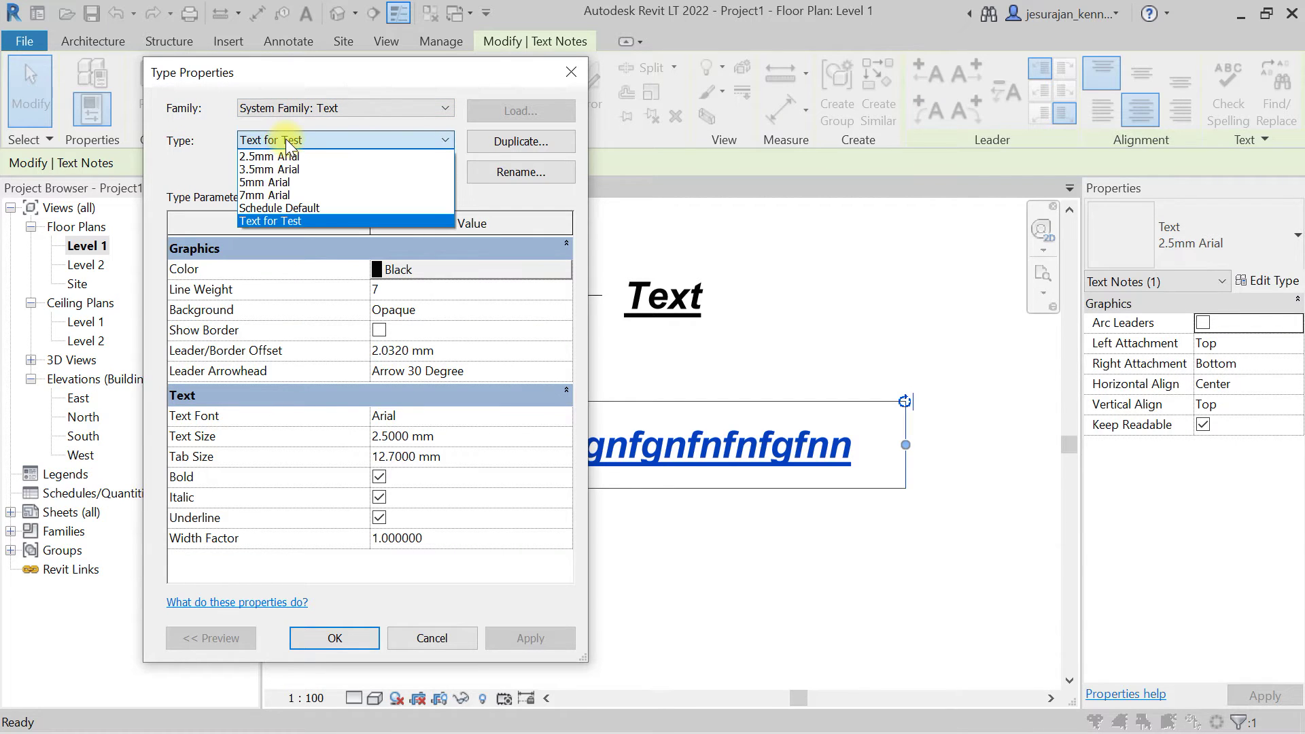
click(286, 139)
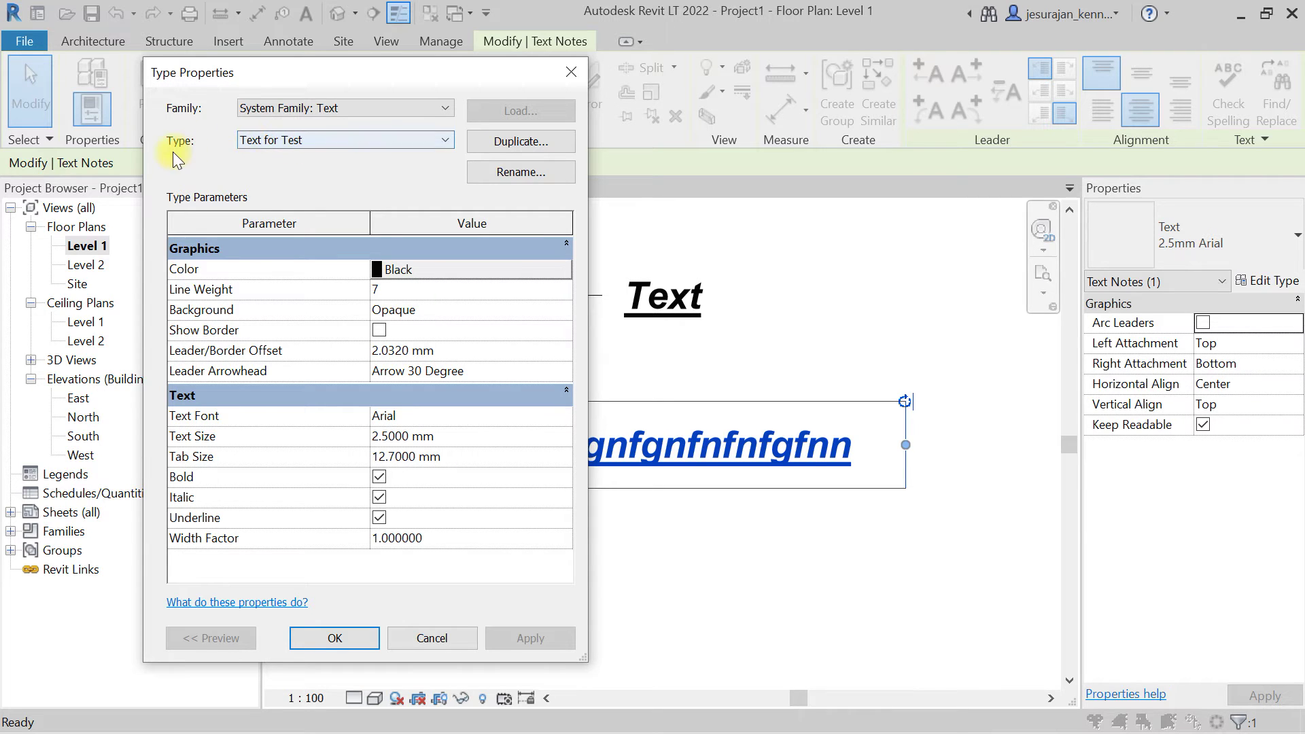
click(353, 634)
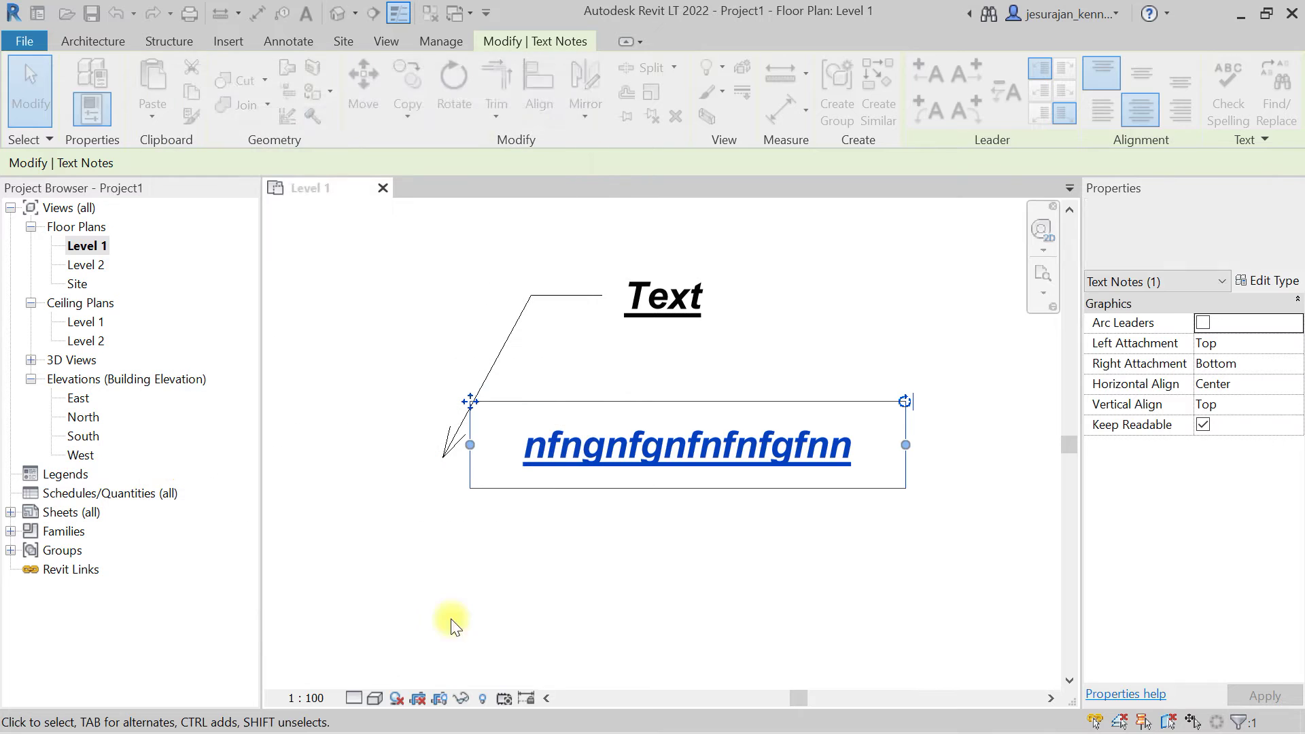
click(604, 569)
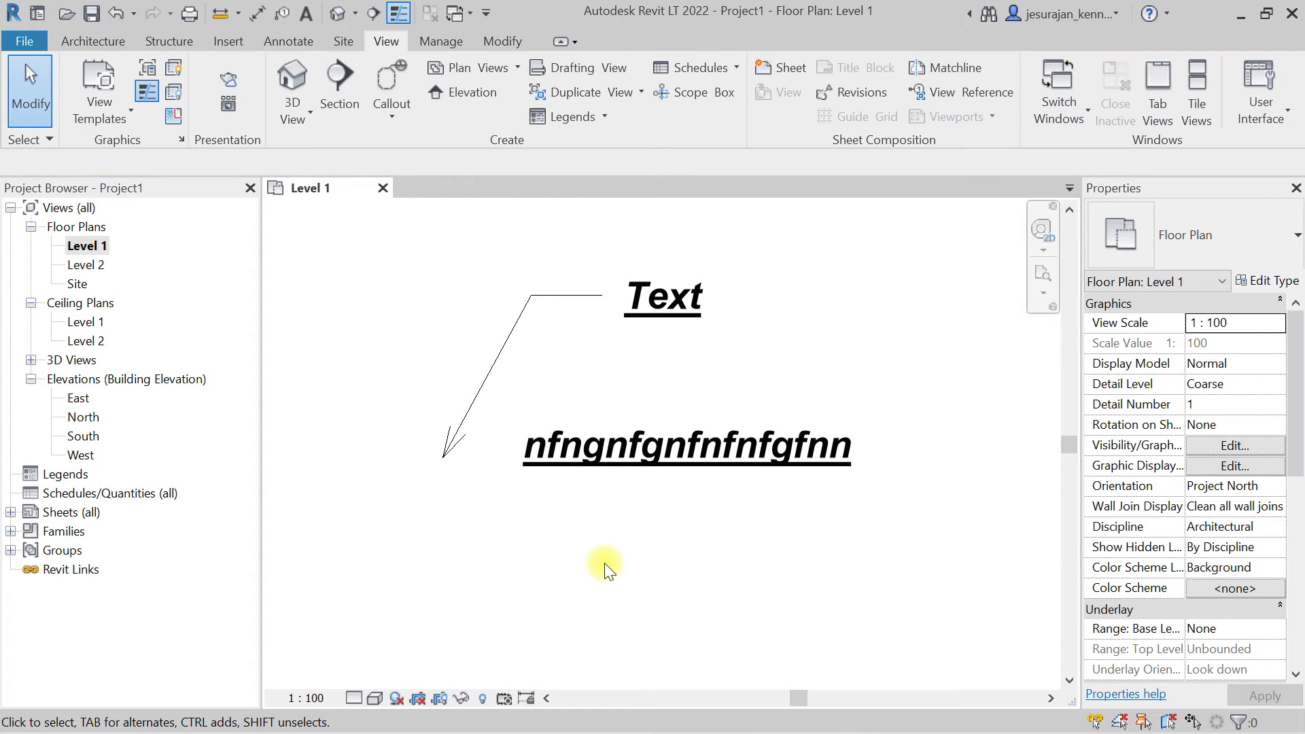
- Try the 2.5mm, 5mm and 7mm Arial types on the lower text note and return it to "Text for Test"
click(625, 459)
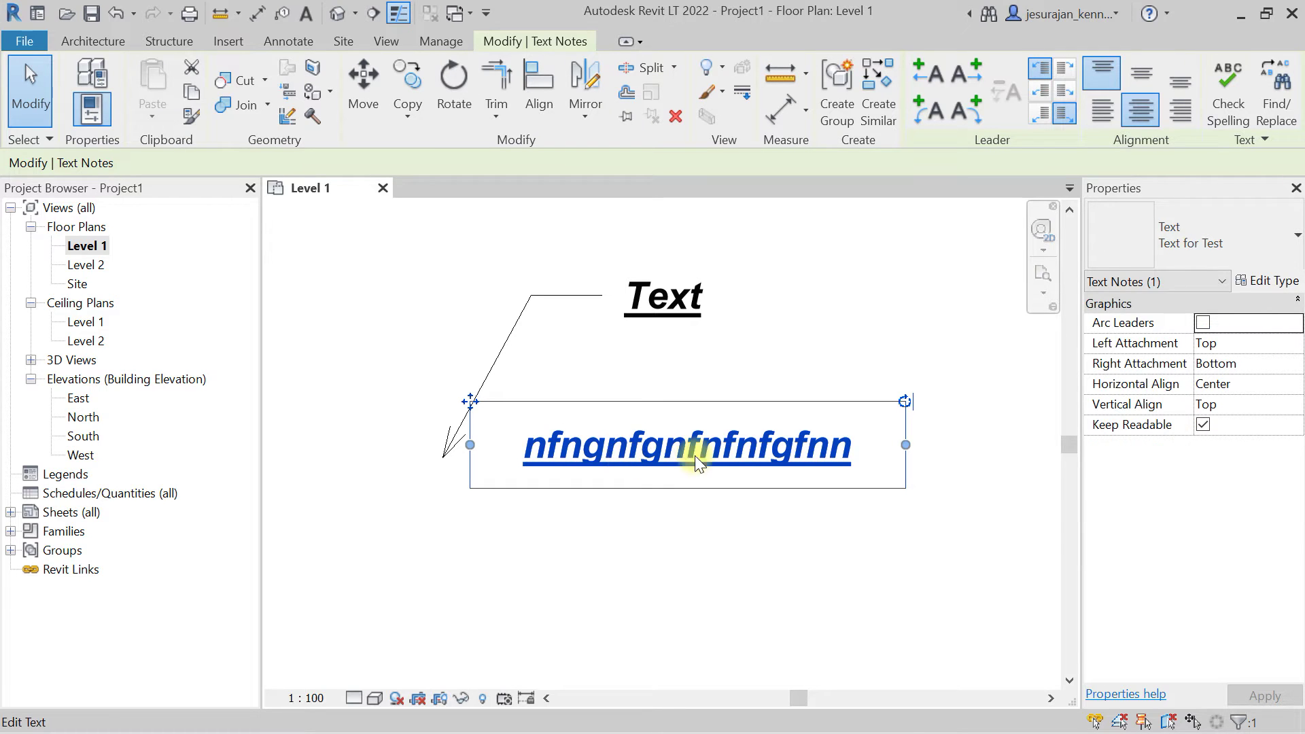
click(1168, 244)
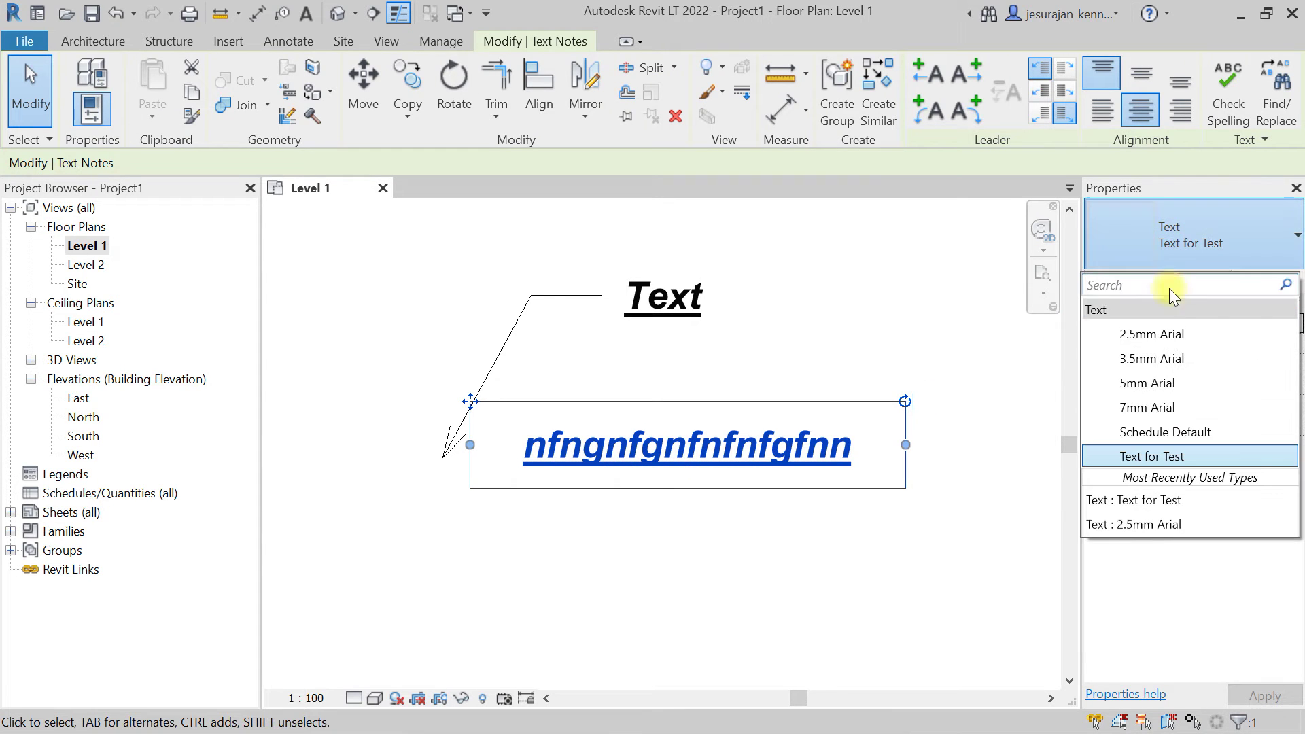
click(1159, 334)
click(1163, 244)
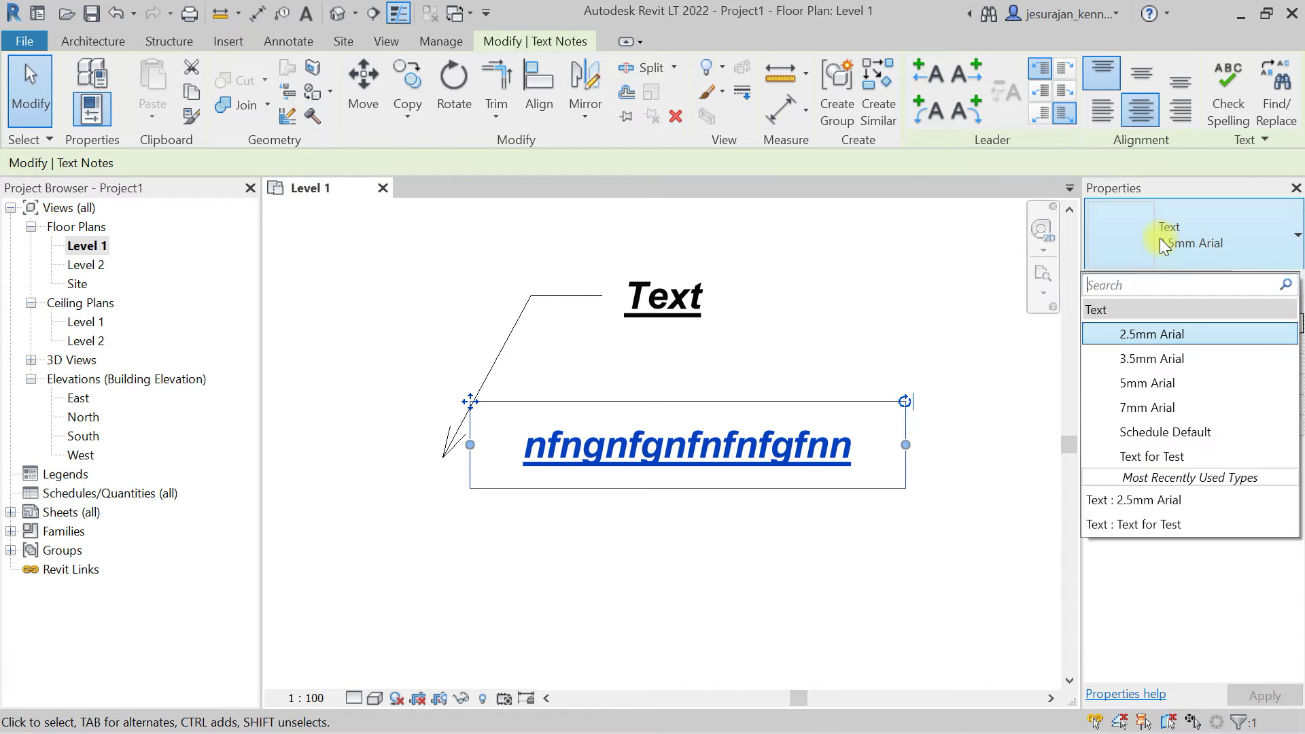
click(1155, 383)
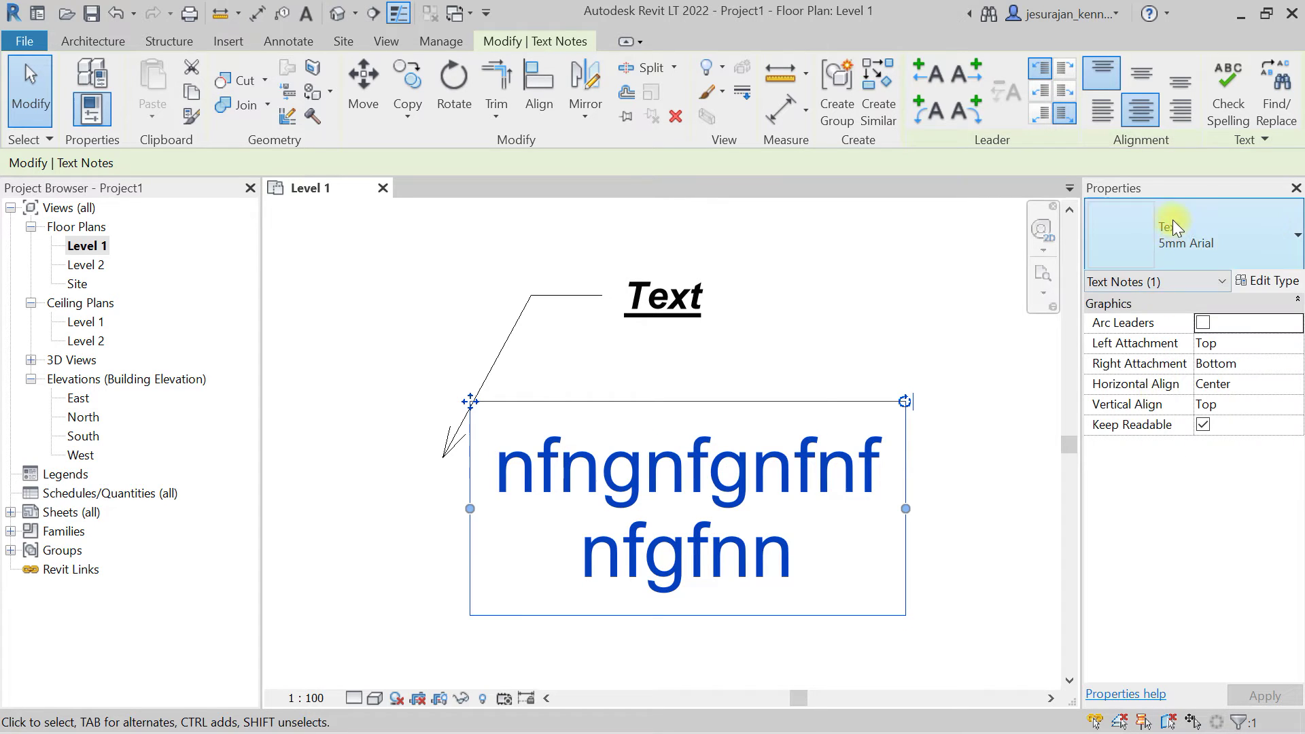
click(1172, 231)
click(1165, 405)
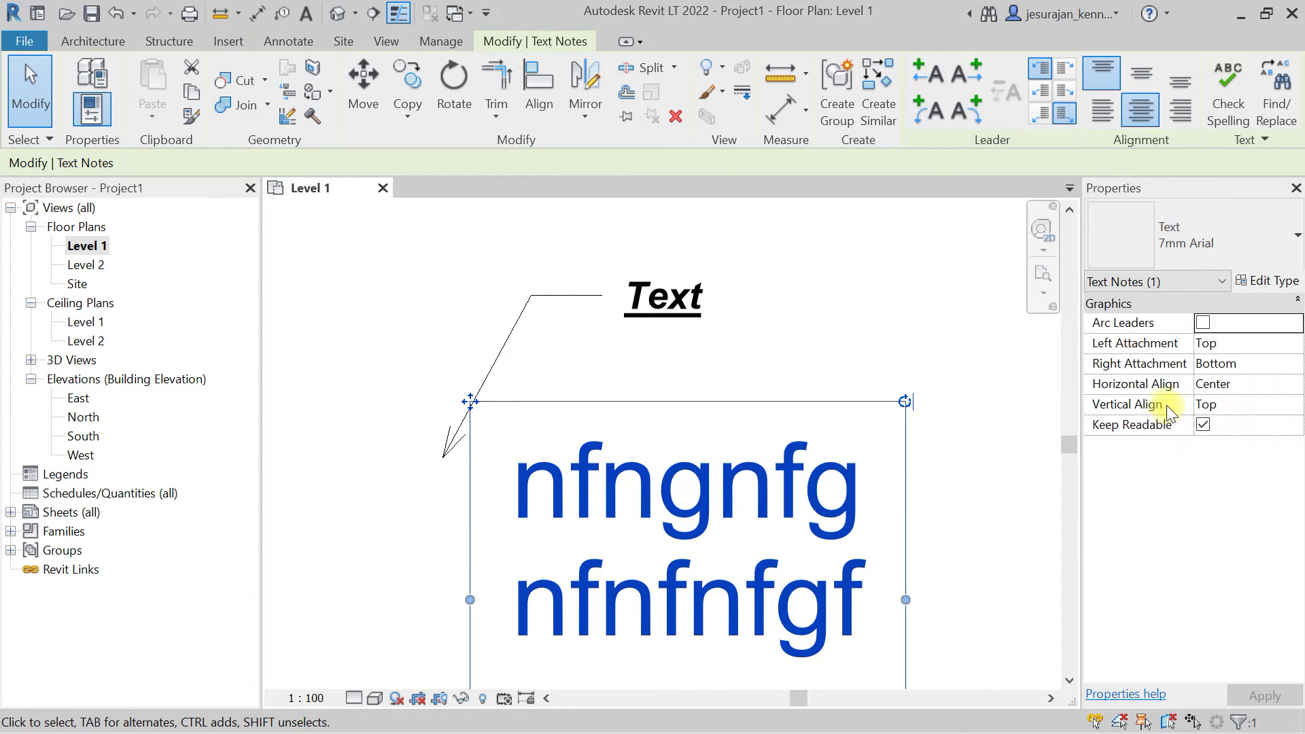
click(1165, 243)
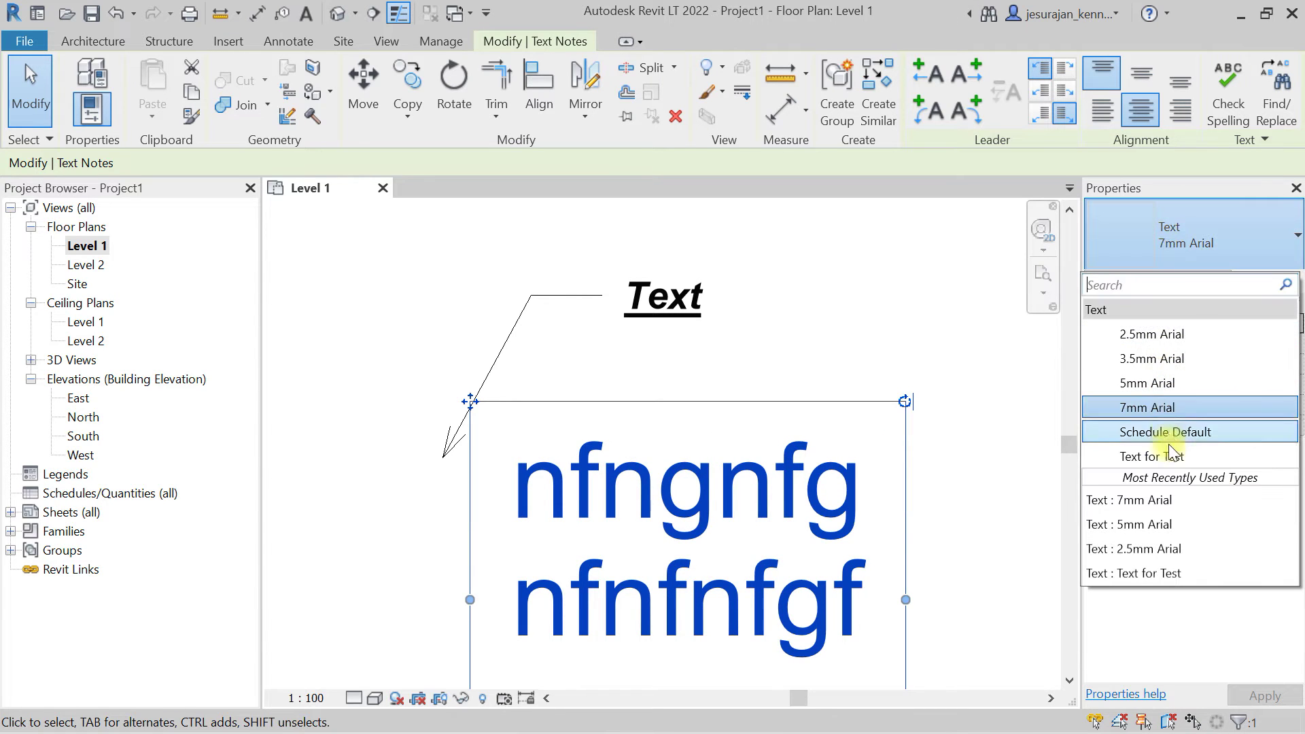
click(1196, 457)
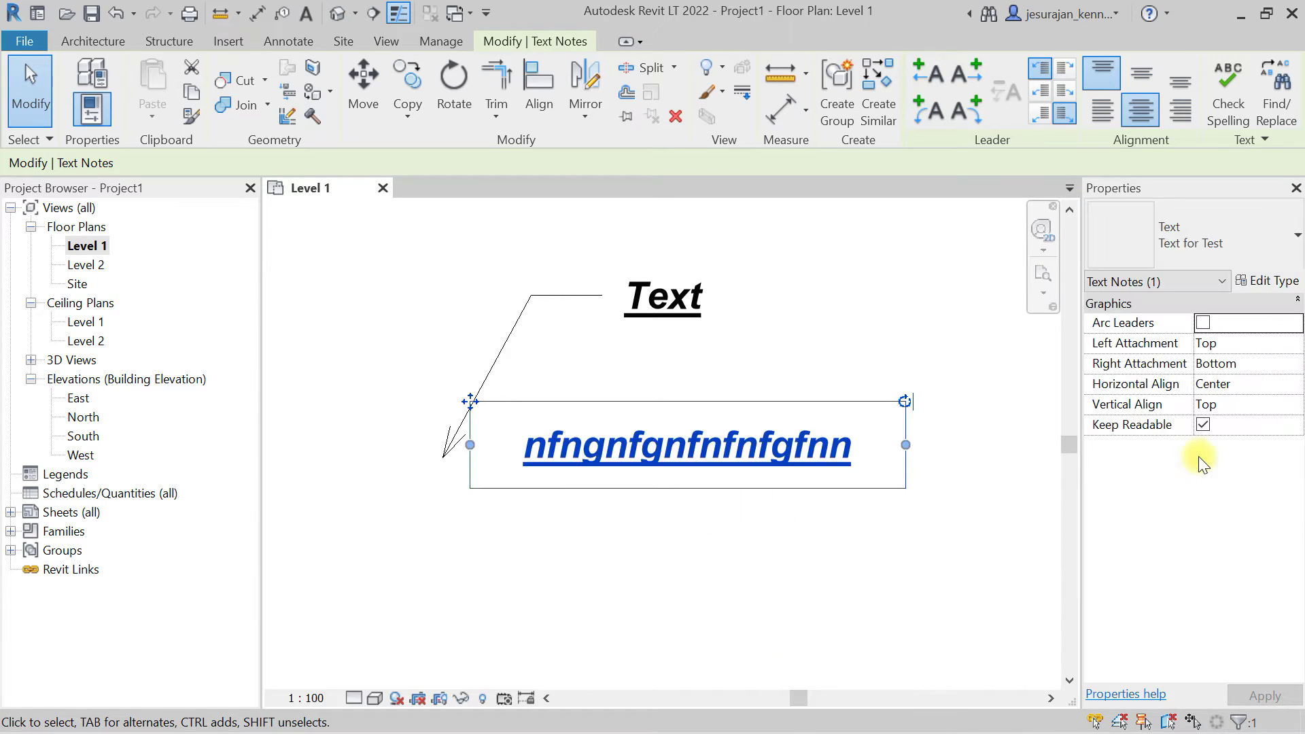
- Set the color of the lower note's "Text for Test" type to Red, apply it and deselect the note
click(758, 531)
click(754, 467)
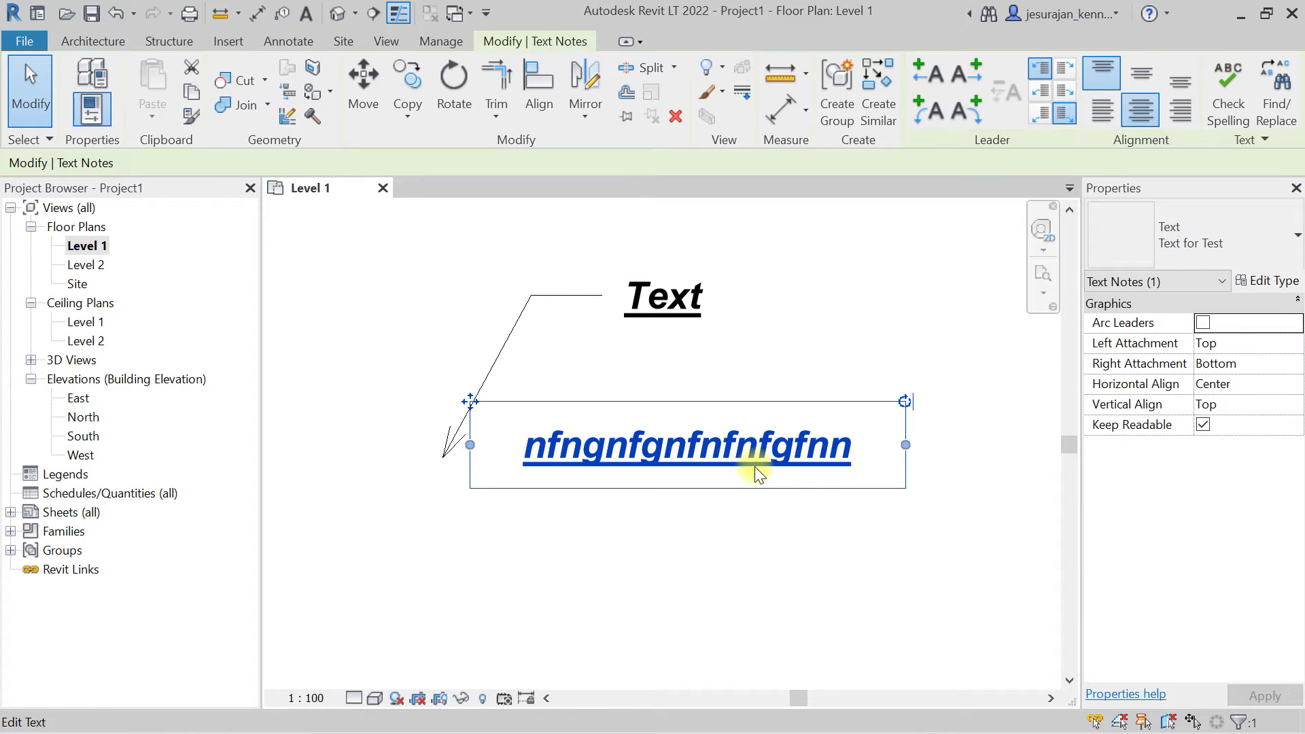
click(1276, 283)
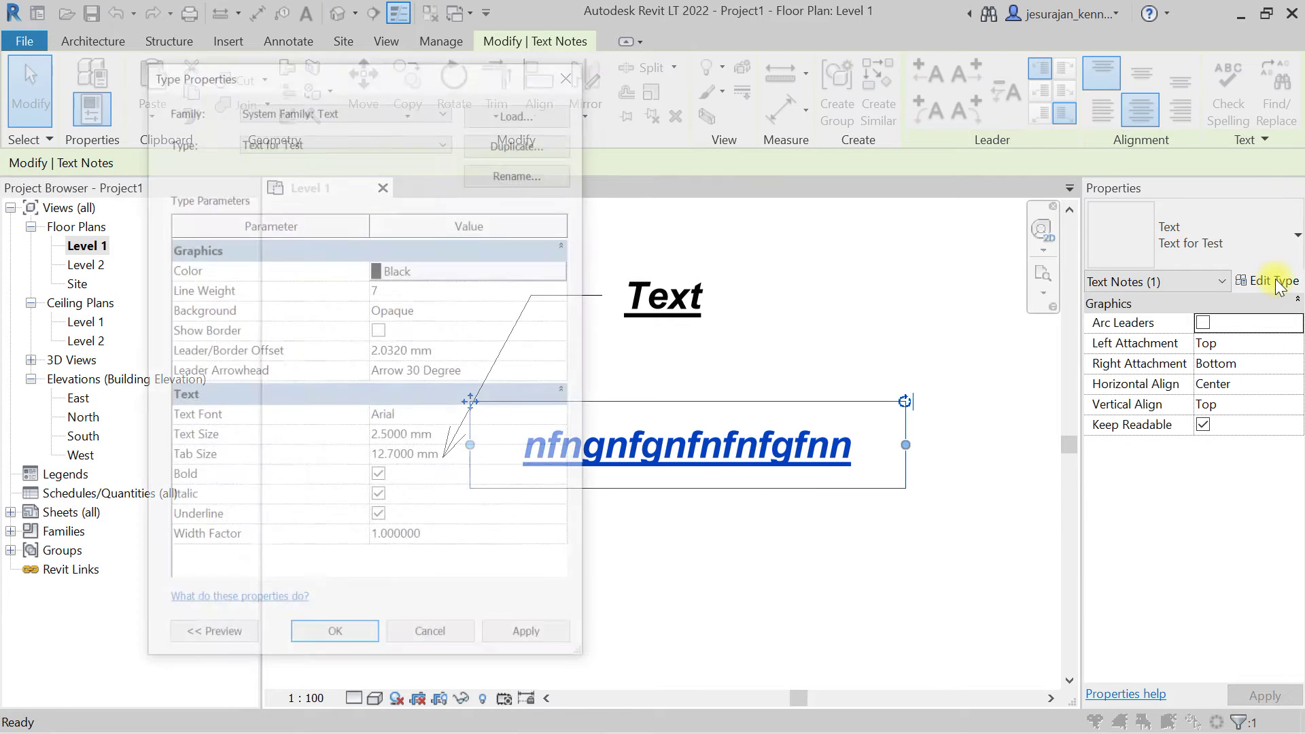
drag(404, 71, 364, 70)
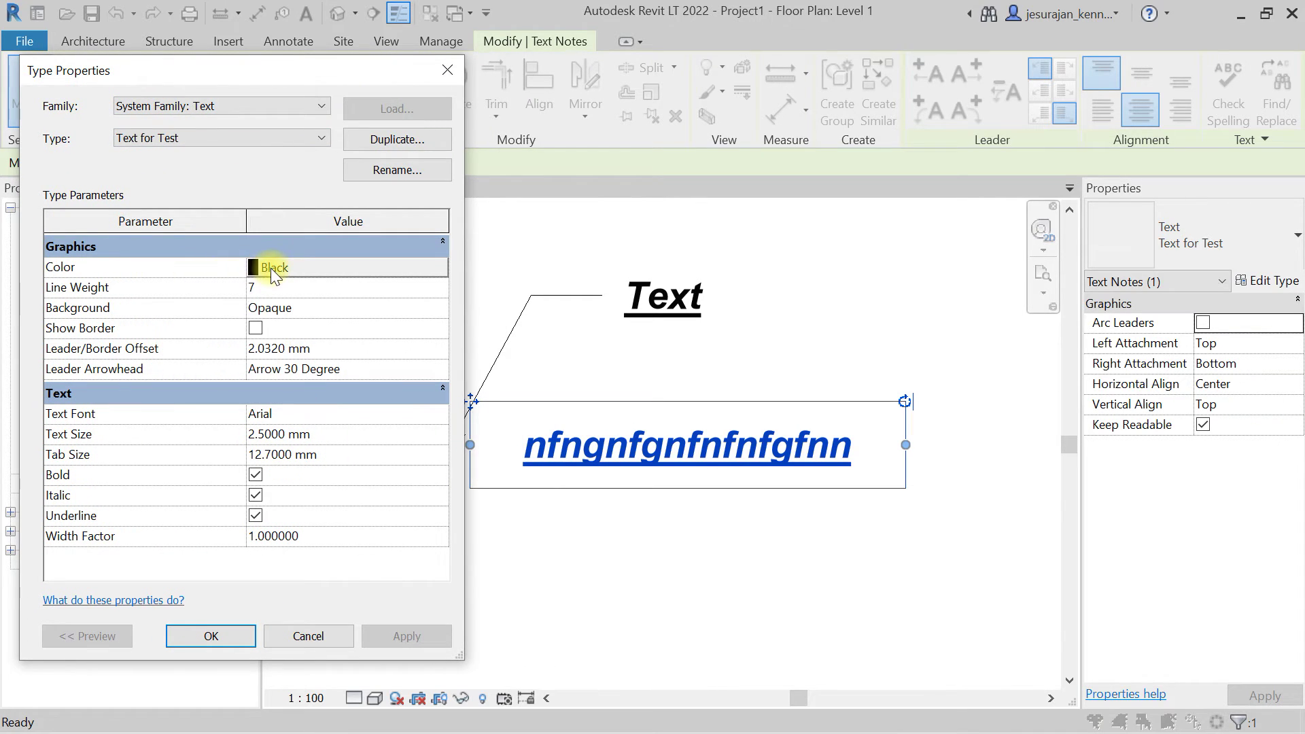
click(300, 268)
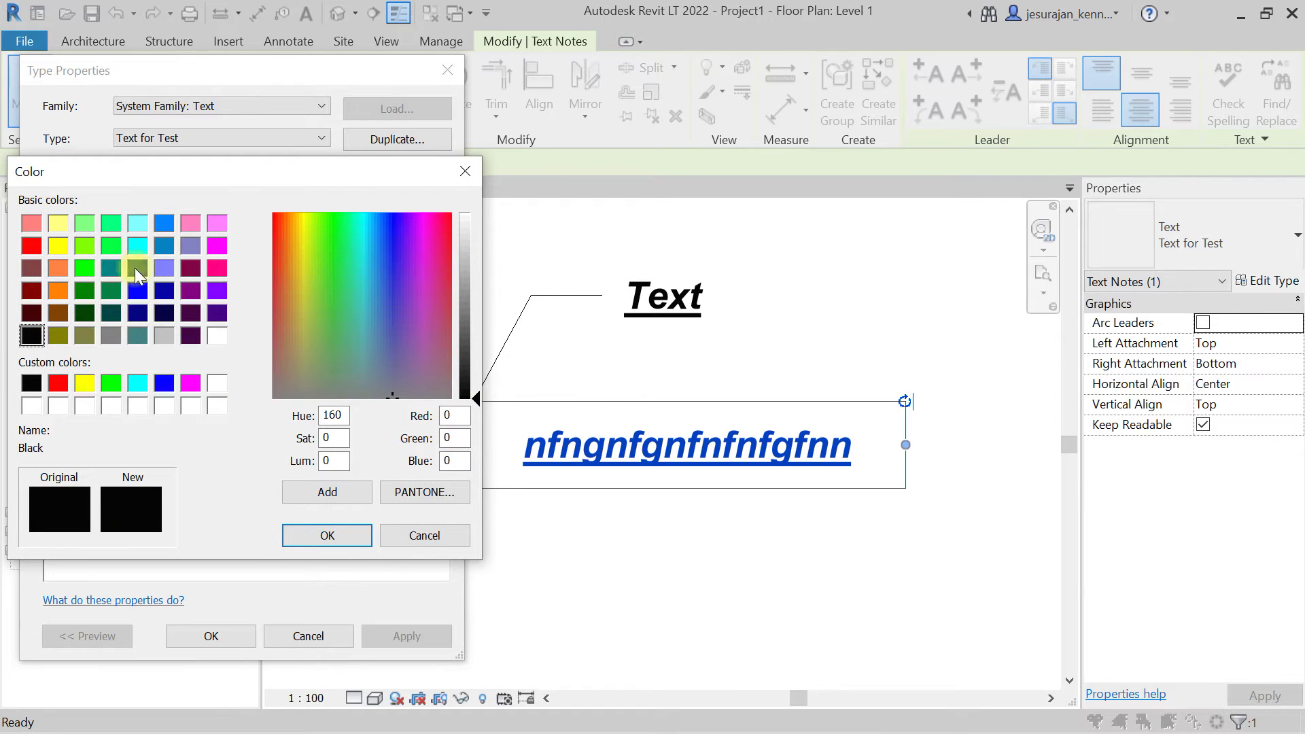
click(32, 244)
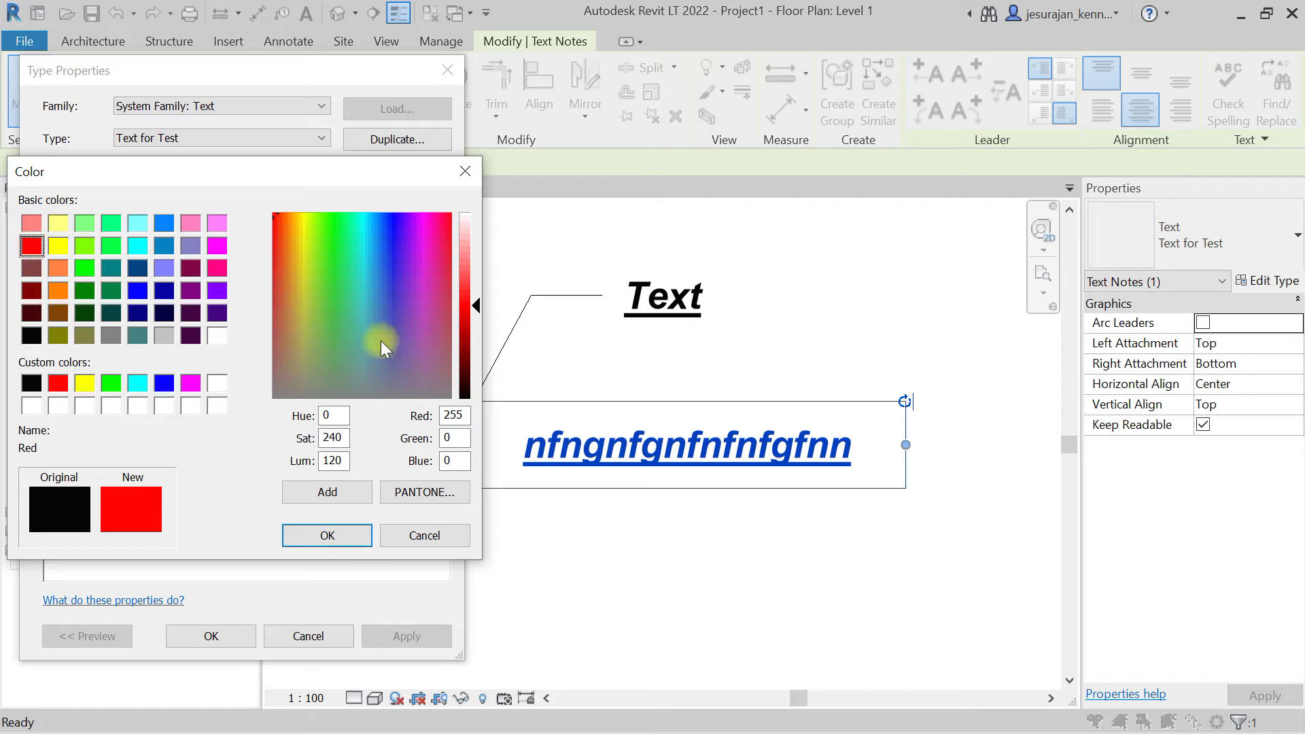
click(333, 534)
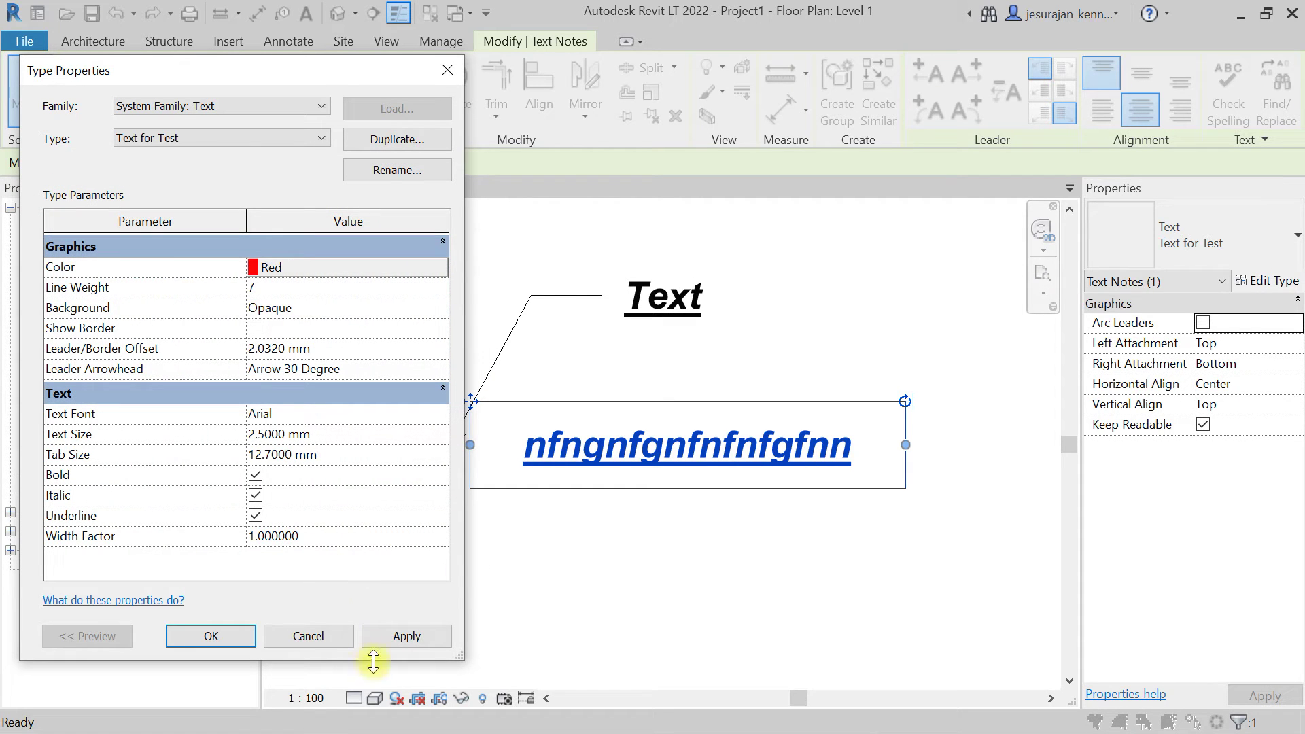
click(431, 635)
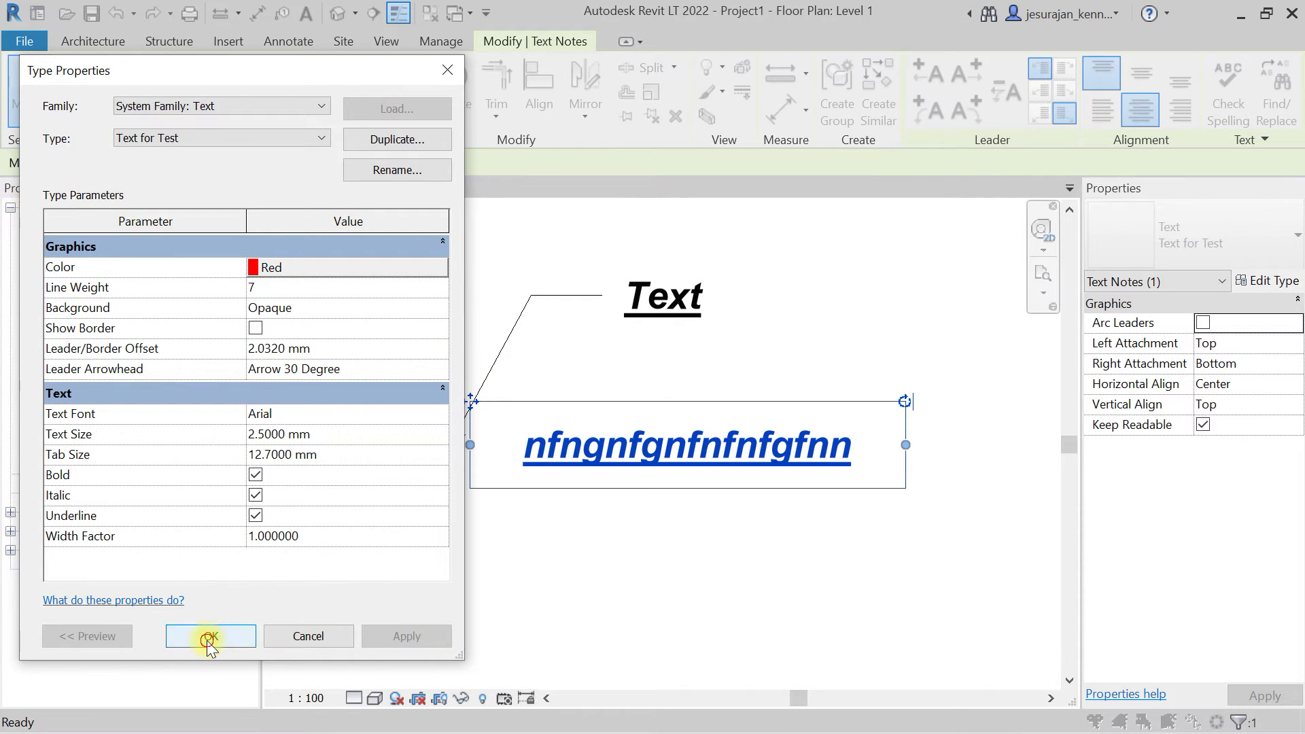
click(207, 639)
click(519, 598)
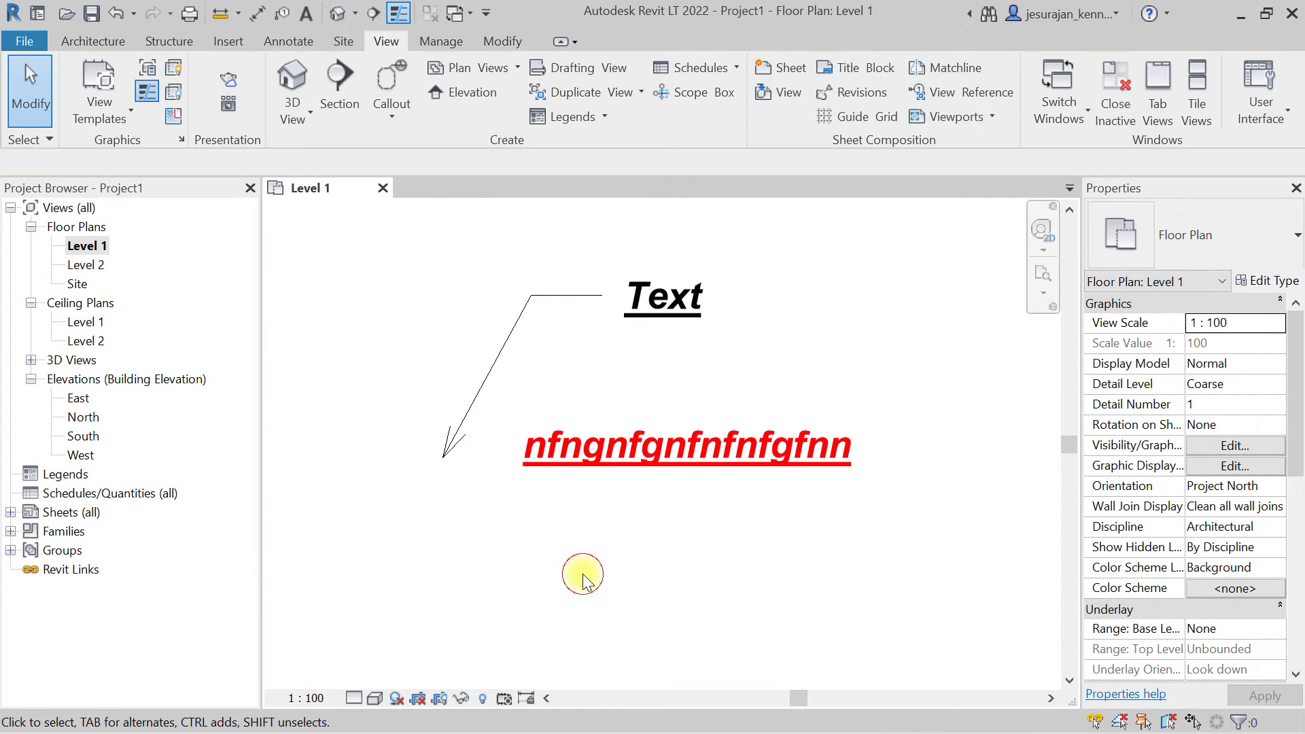
- Examine the Line Weight setting in the lower note's type properties against the drawing, then close the properties and deselect the note
click(636, 458)
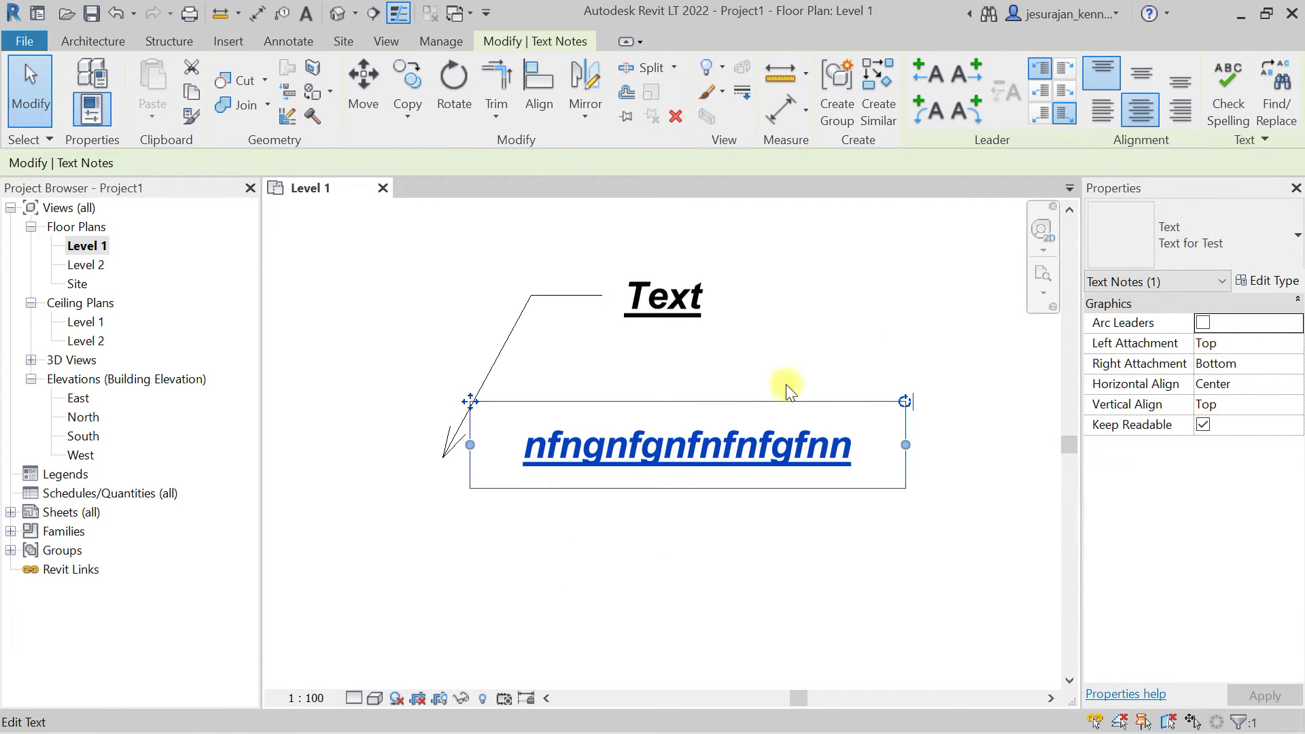
click(1249, 281)
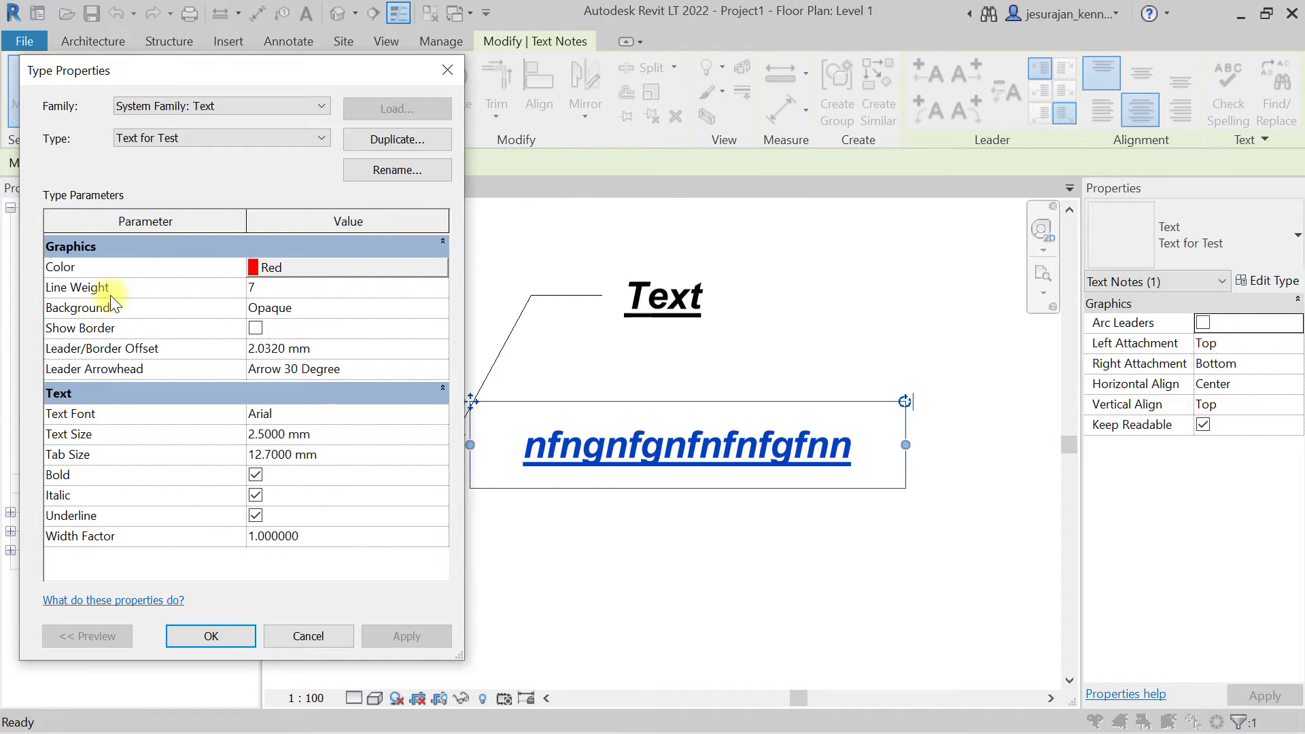
click(279, 291)
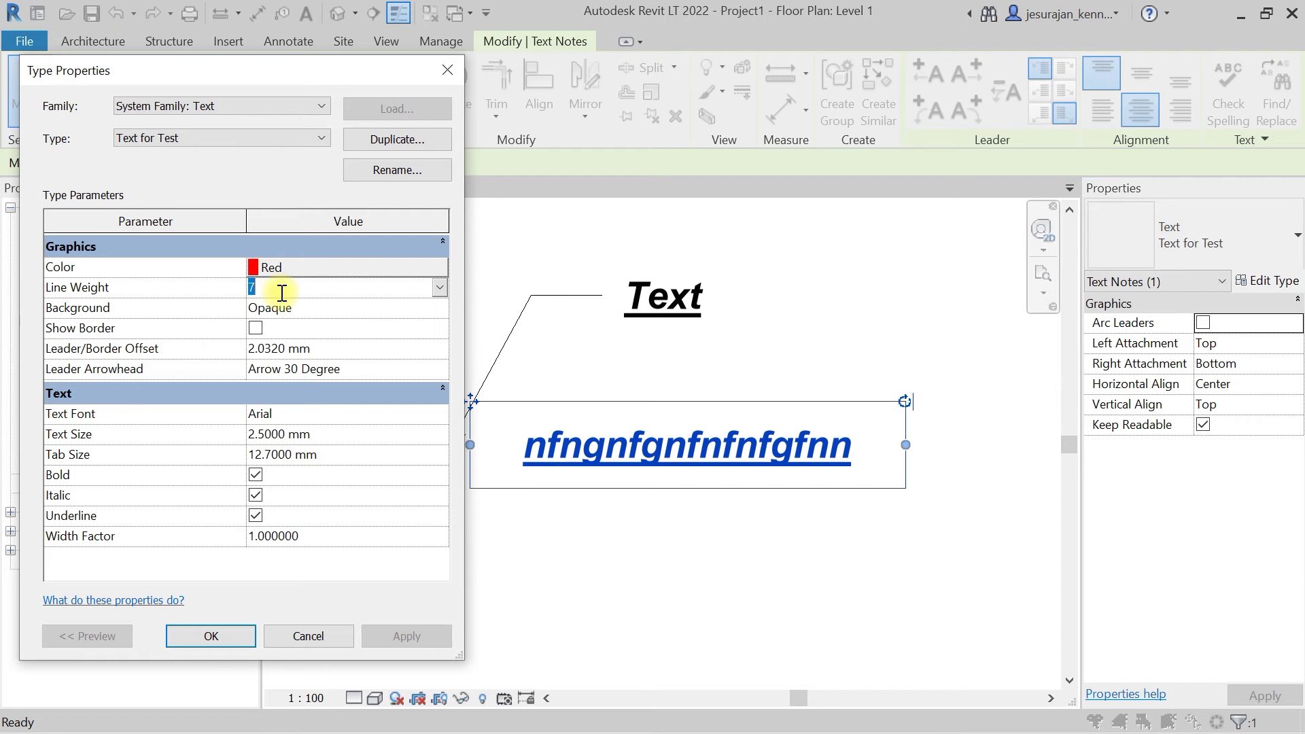
drag(313, 71, 969, 152)
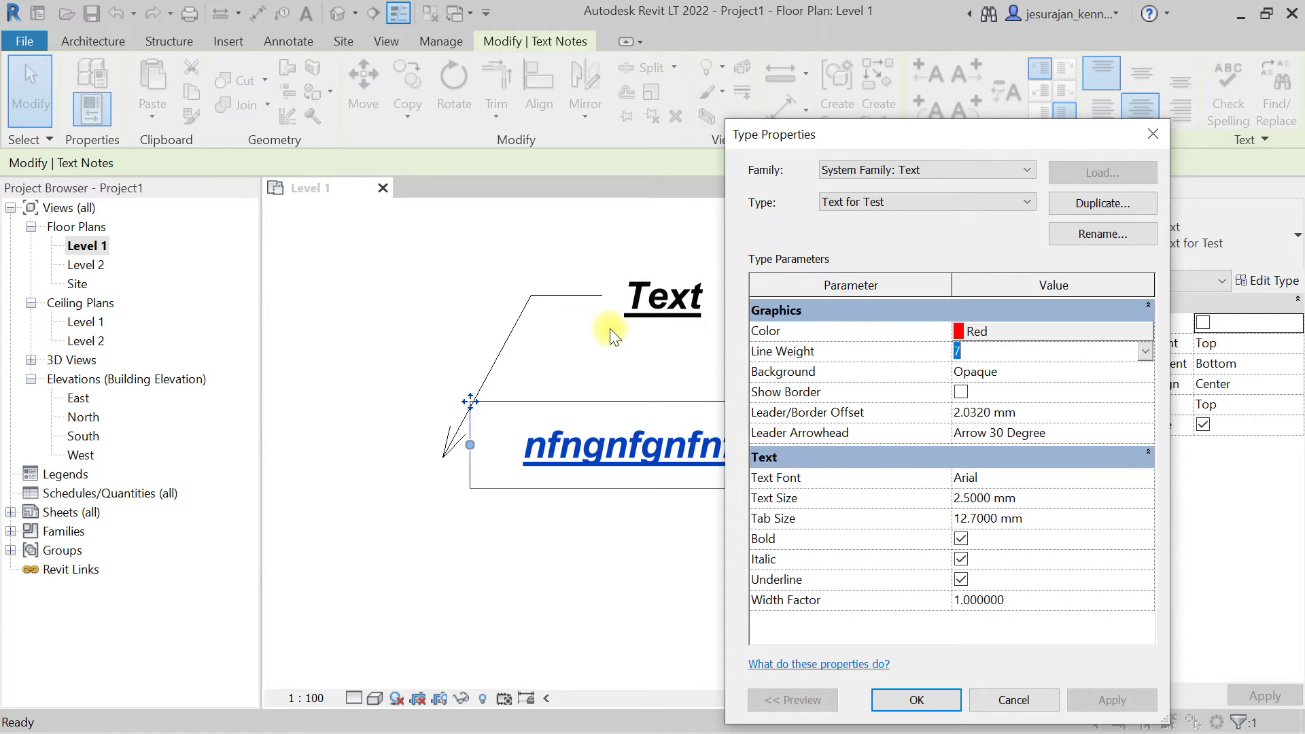
drag(932, 140, 254, 126)
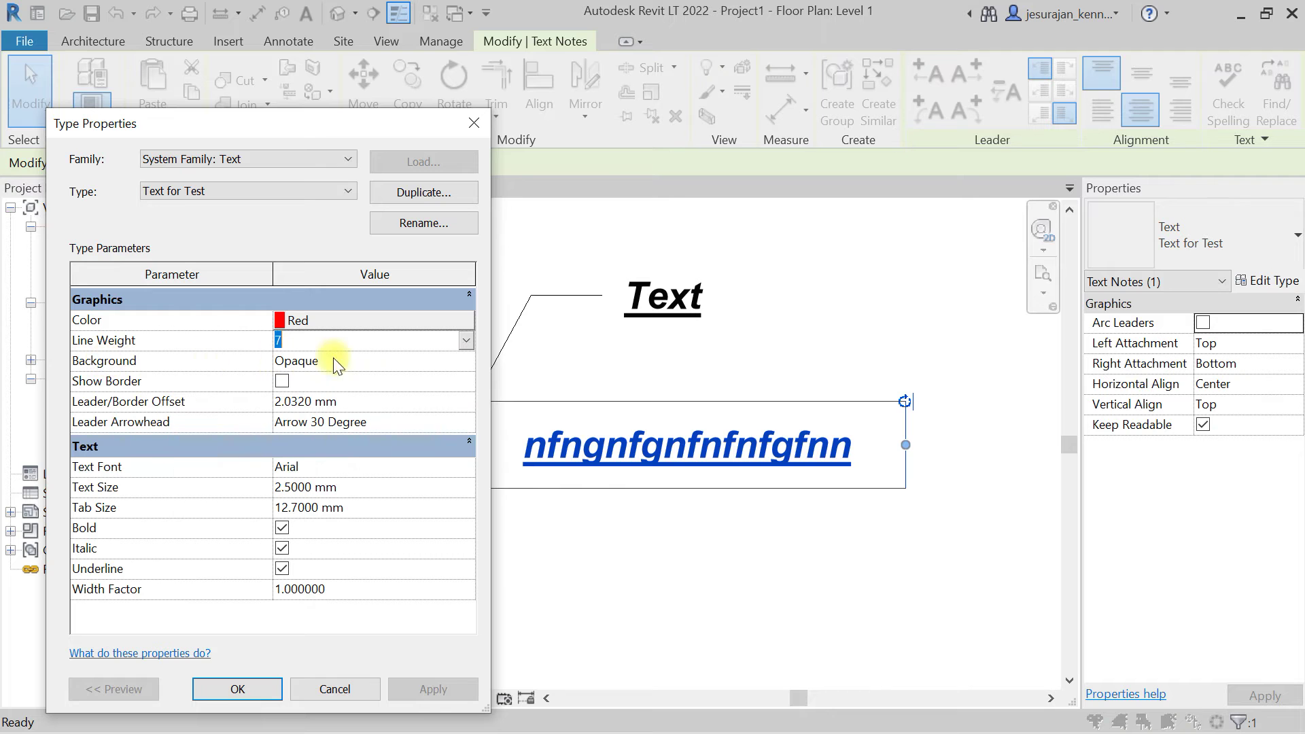
click(255, 684)
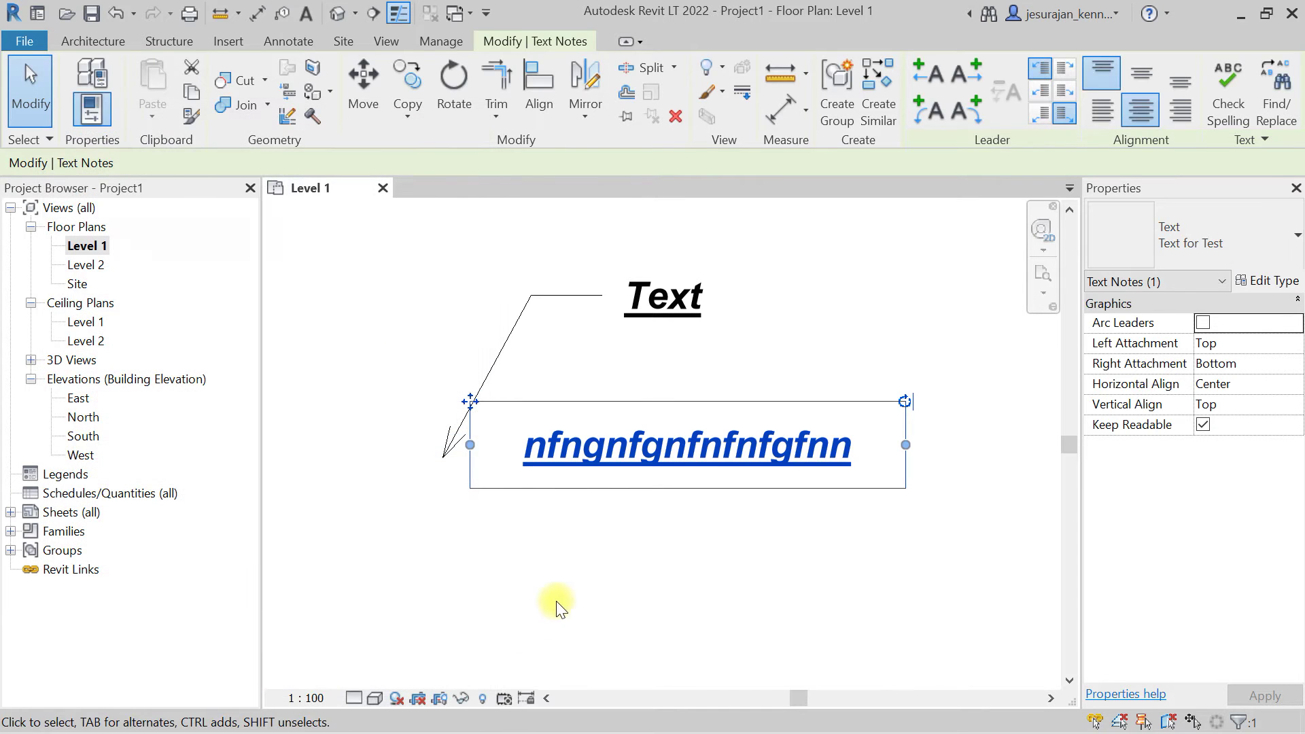
click(597, 554)
- Move the lower red text note up and to the left so that it overlaps the upper note's leader
click(625, 455)
double_click(622, 452)
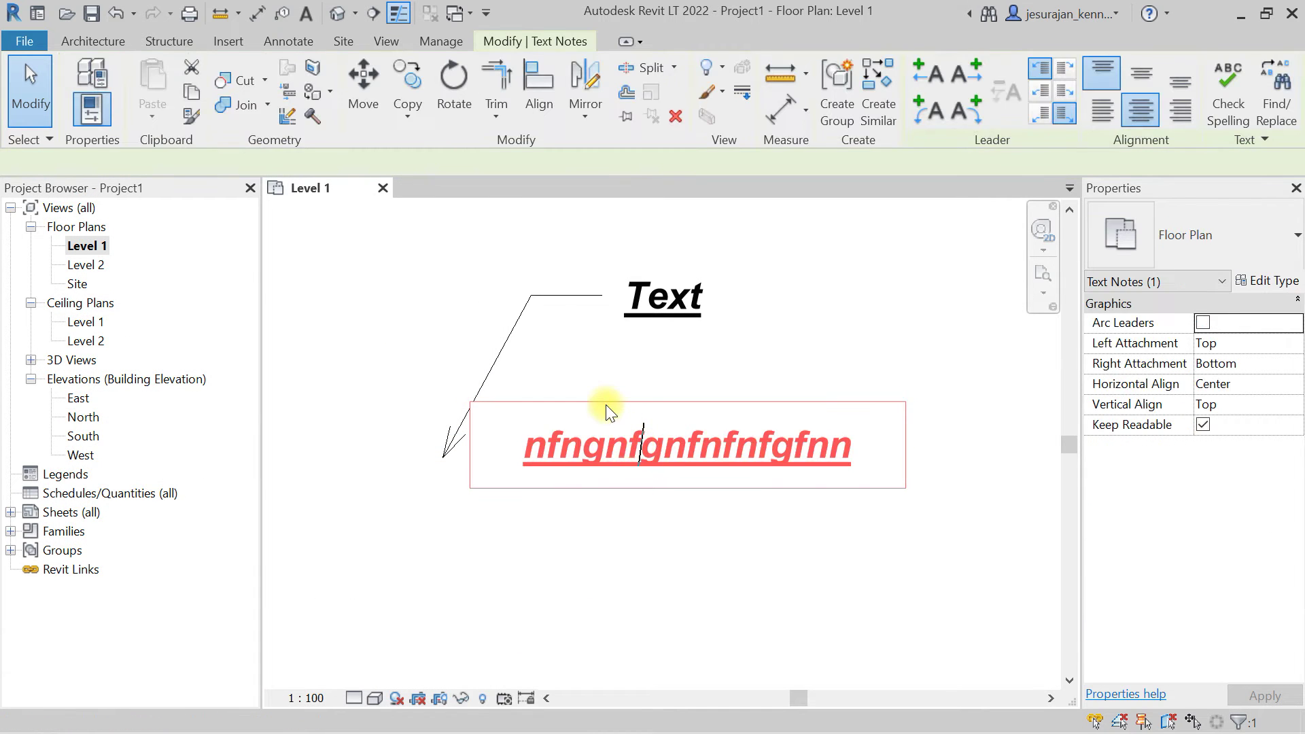
click(672, 553)
click(673, 550)
click(706, 462)
drag(470, 401, 406, 329)
click(483, 481)
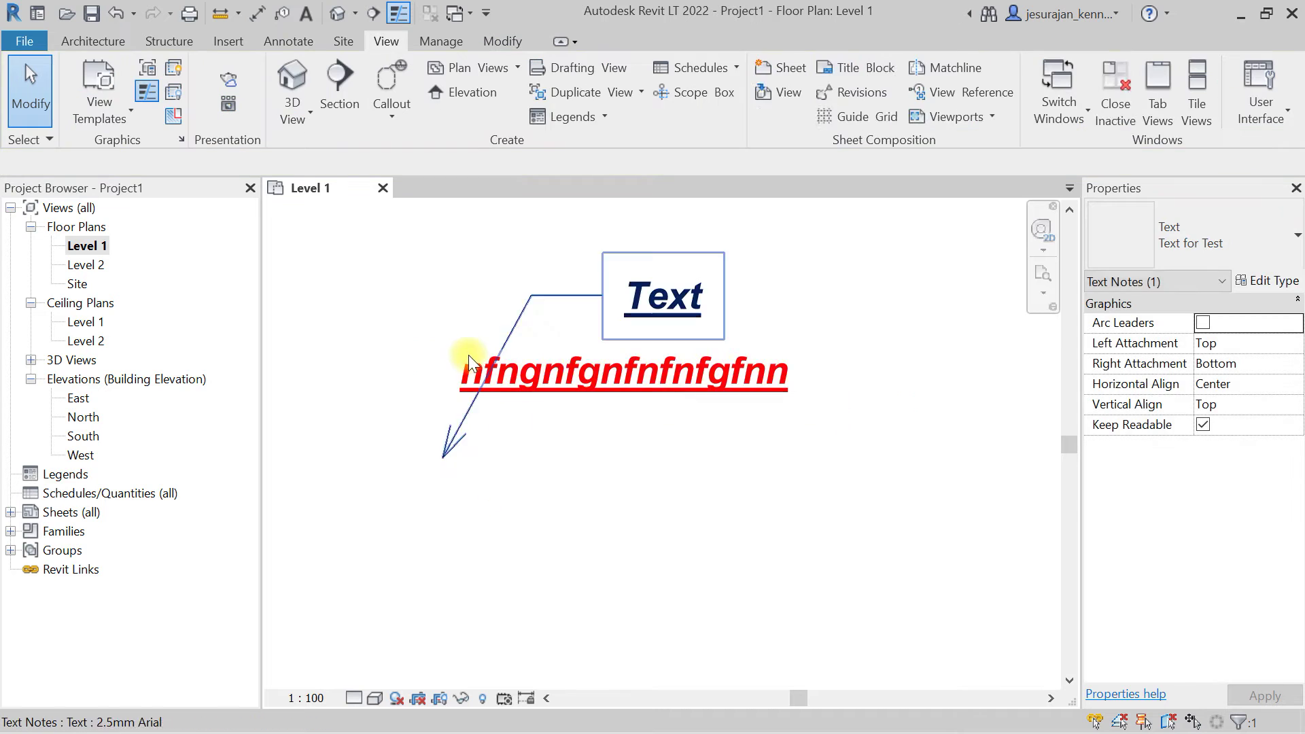
- Shift the red text note slightly further up and left across the leader and deselect it
scroll(469, 356, up, 4)
click(609, 417)
scroll(579, 475, down, 3)
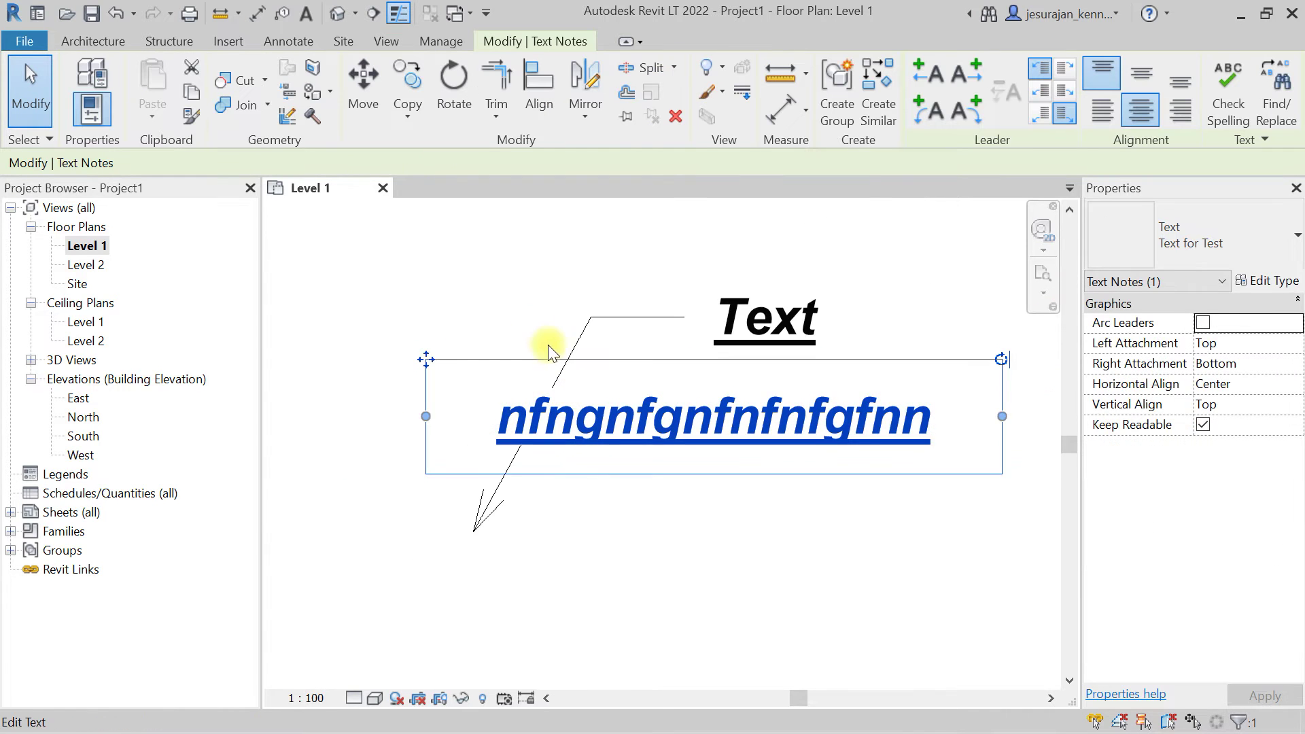
drag(425, 361, 374, 337)
click(615, 543)
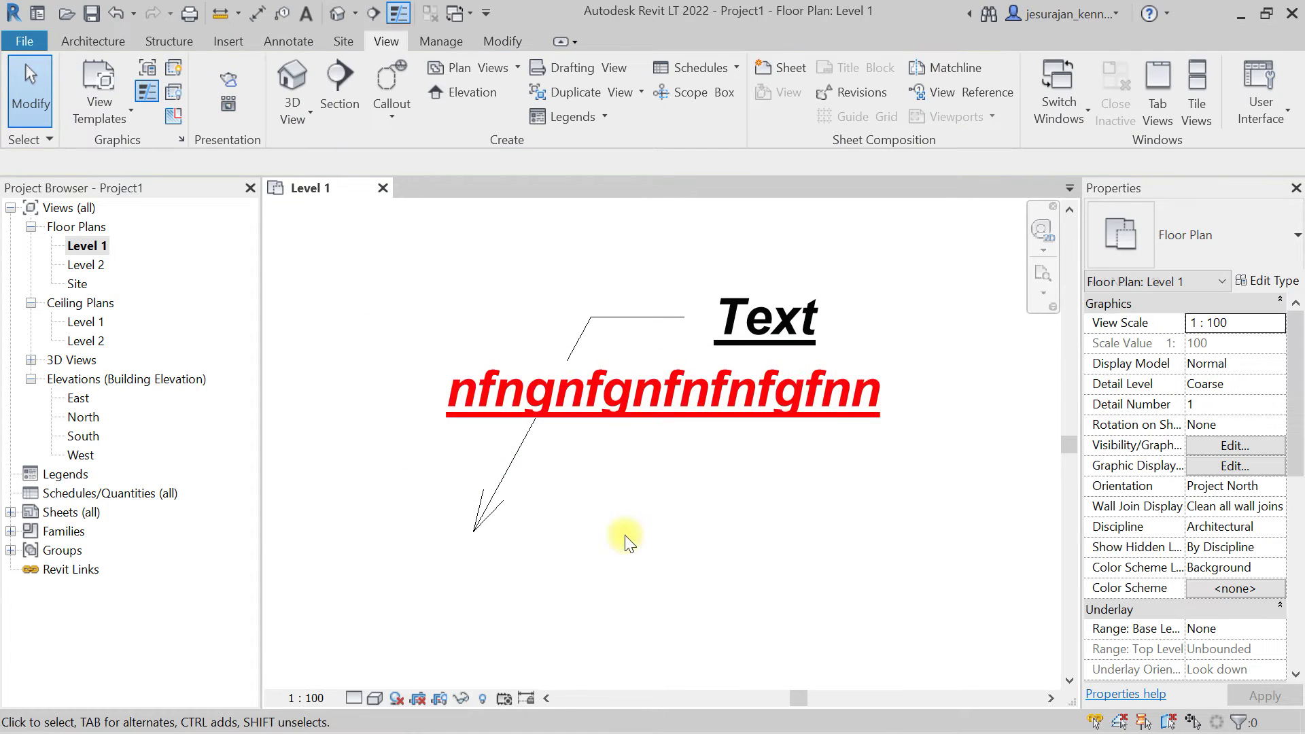
- Set the Background of the red note's "Text for Test" type to Transparent and deselect the note
click(596, 419)
click(1268, 281)
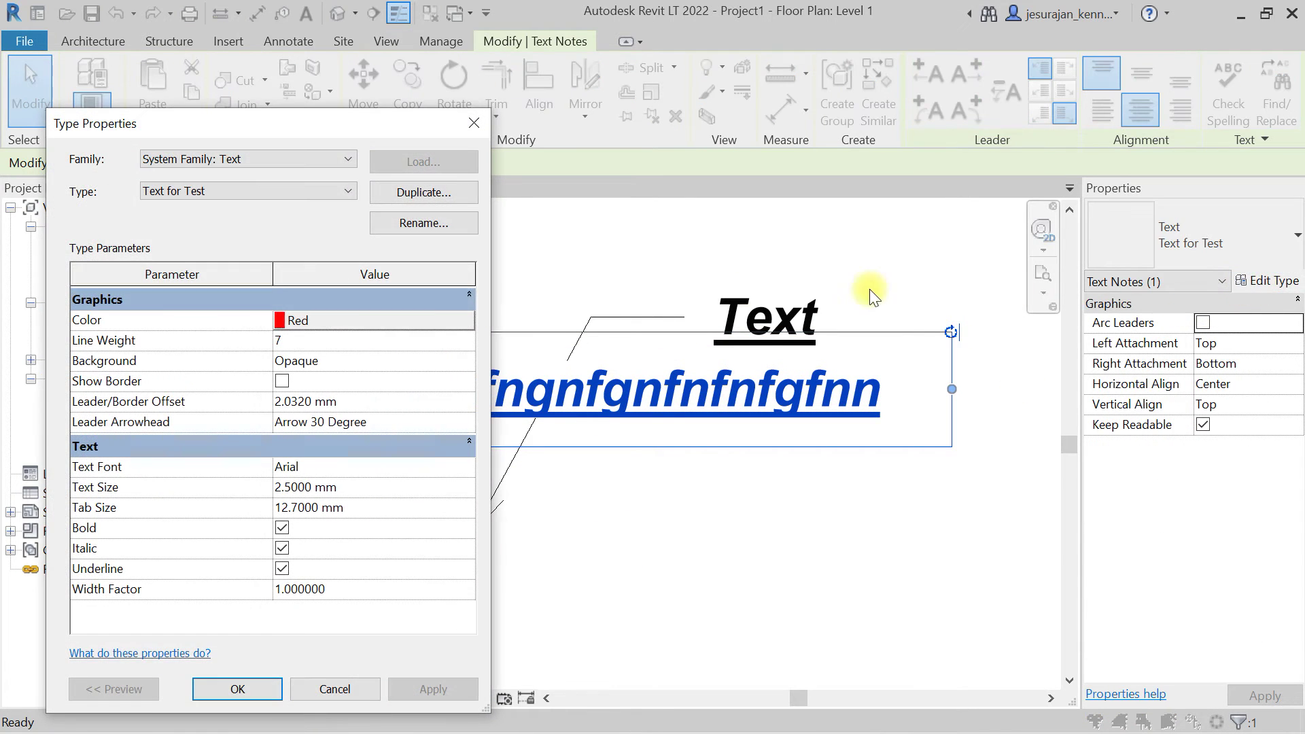
click(381, 361)
click(467, 361)
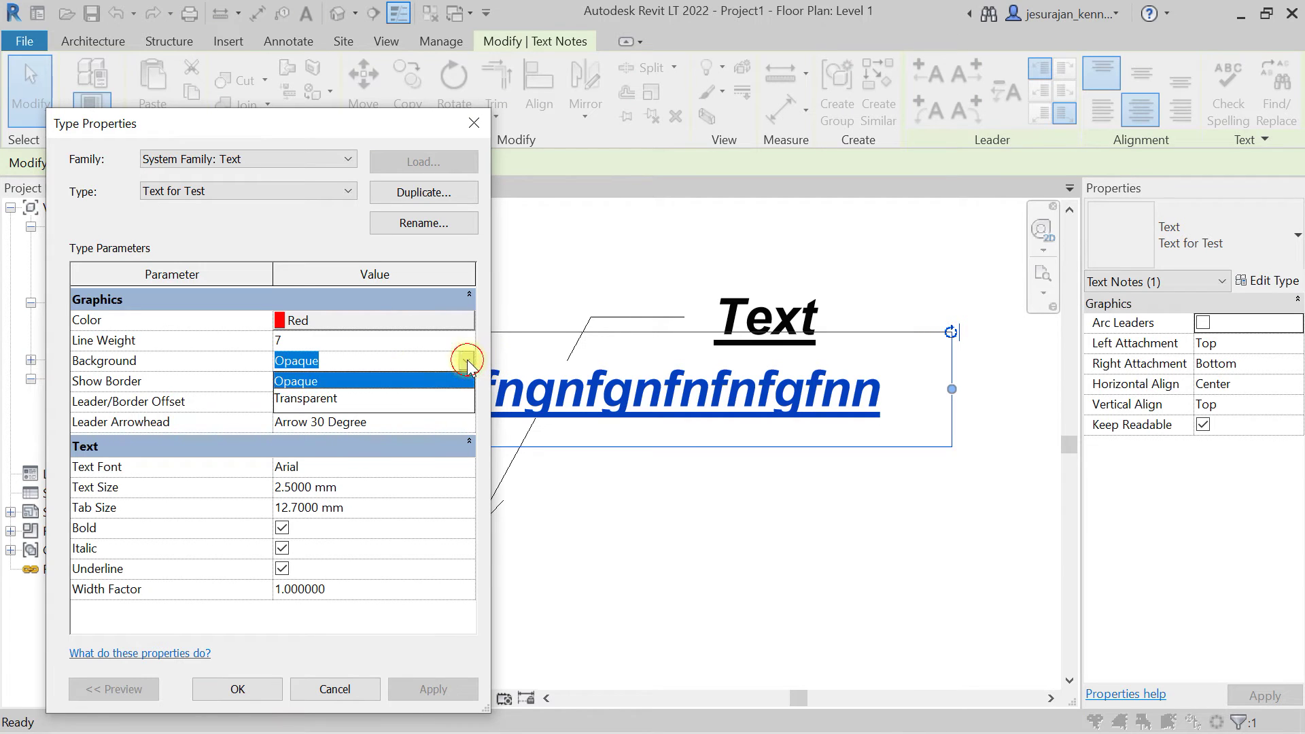
click(315, 399)
click(261, 694)
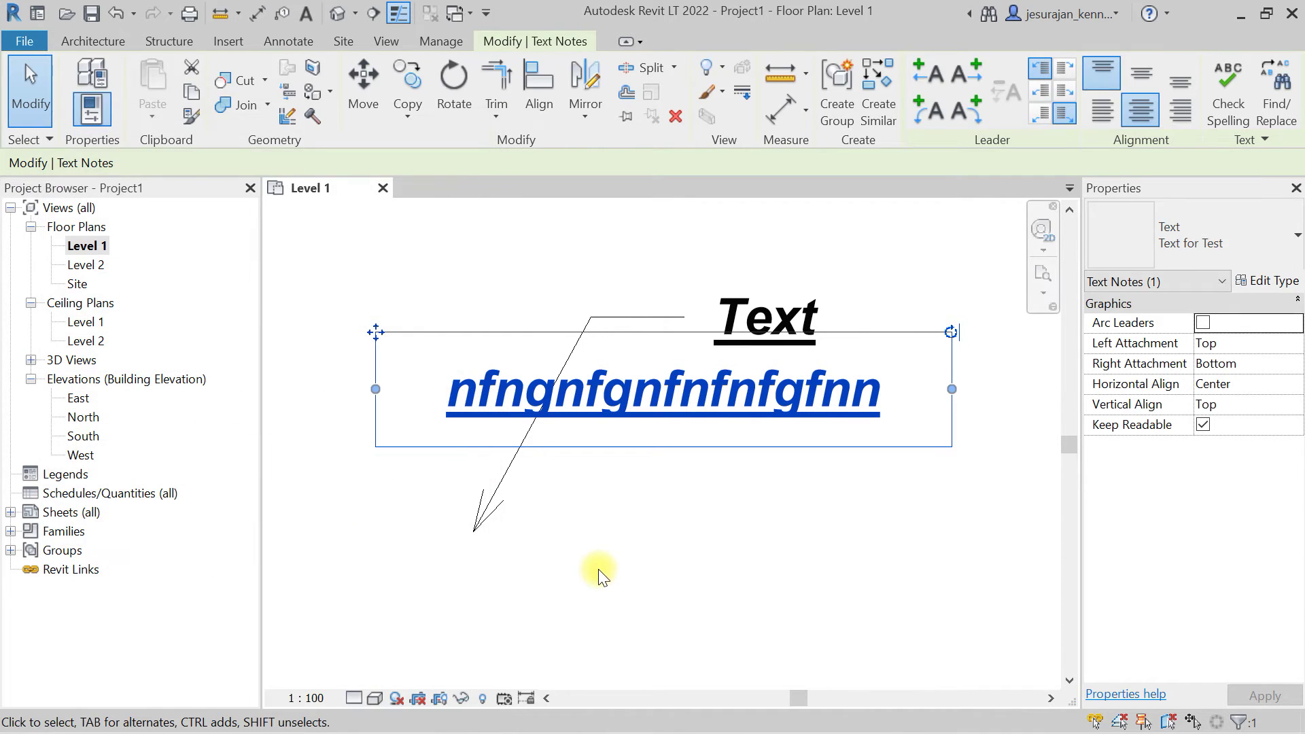
click(605, 578)
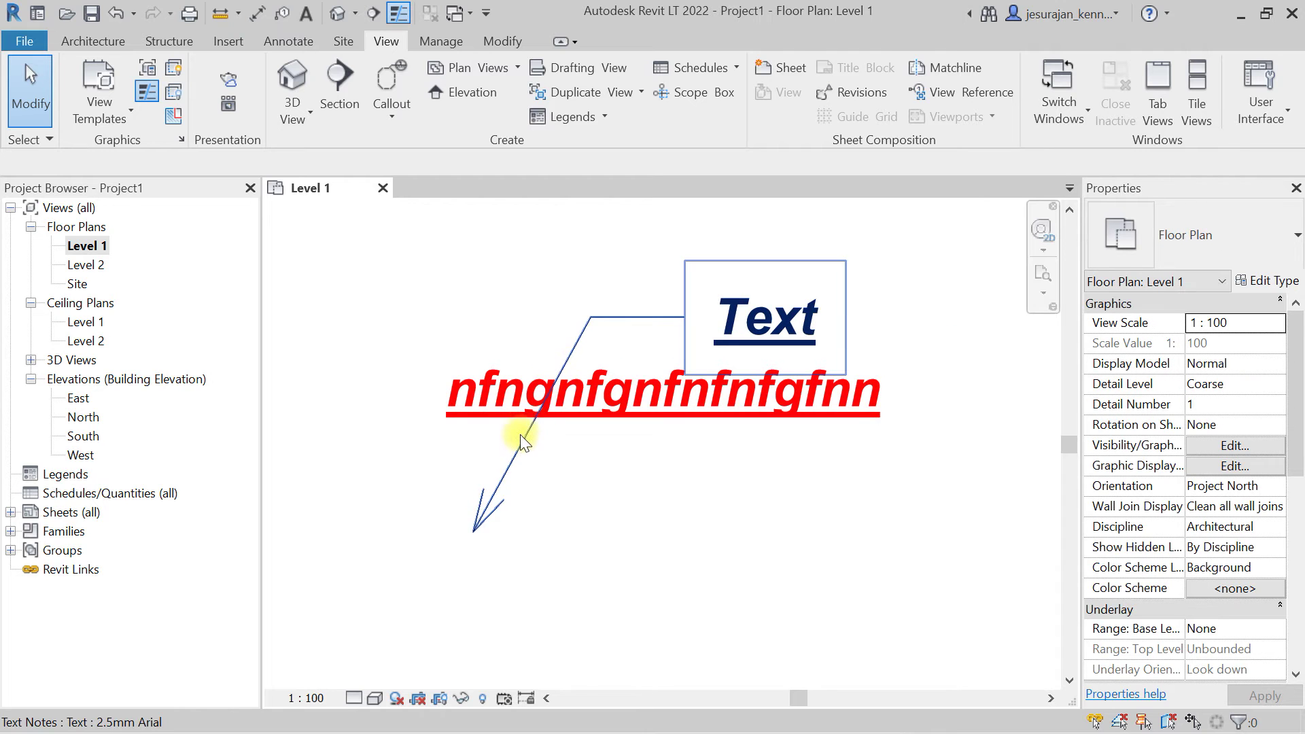
- Move the red text note down and to the right, clear of the upper note's leader
scroll(529, 424, down, 2)
click(648, 412)
drag(413, 354, 553, 425)
click(738, 490)
click(802, 377)
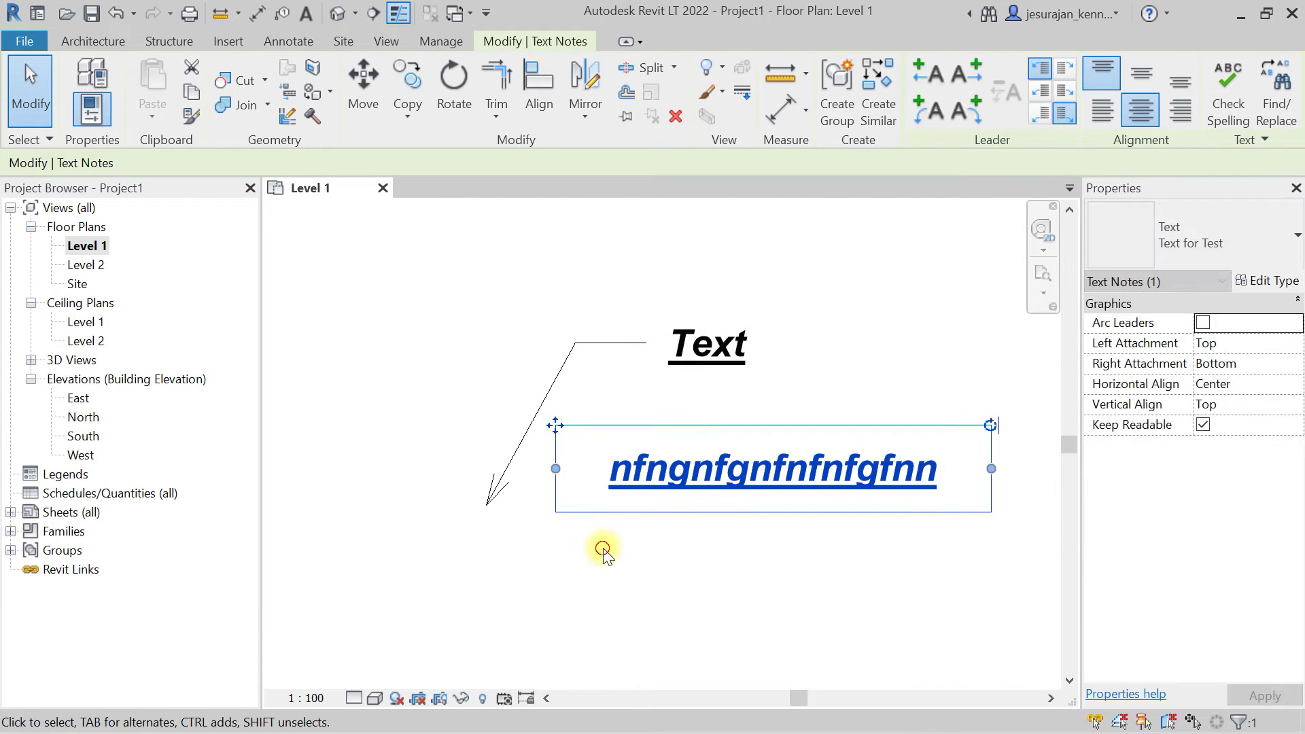
- Add a straight left leader to the red text note, move its arrowhead lower, and bend the leader with its elbow level with the text
click(605, 549)
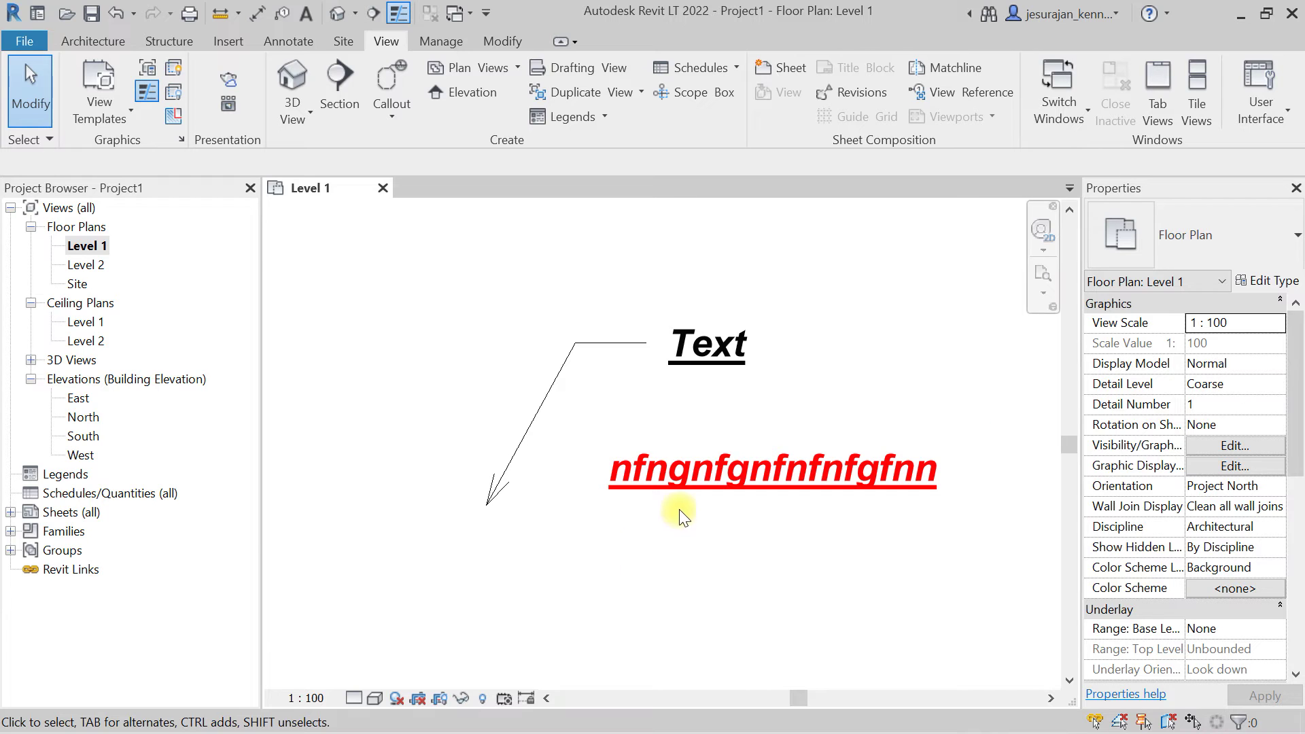
click(684, 489)
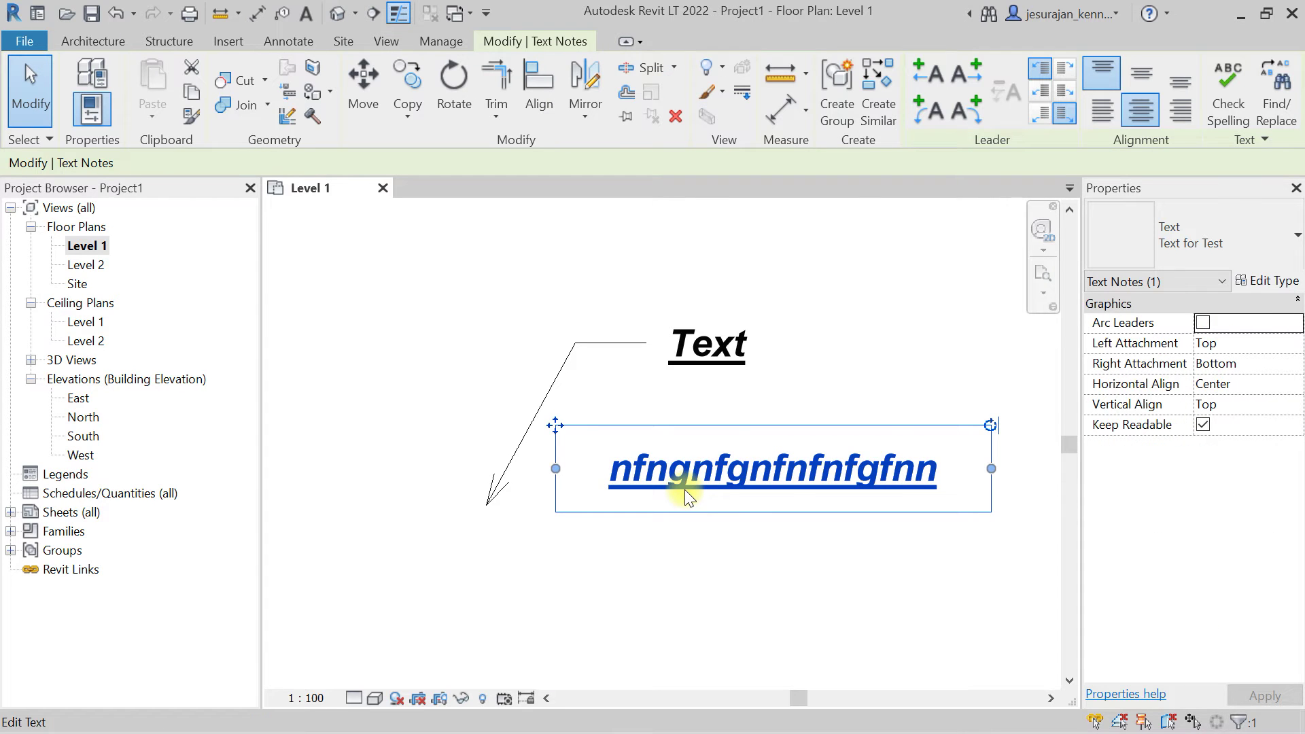
click(924, 73)
scroll(812, 348, down, 2)
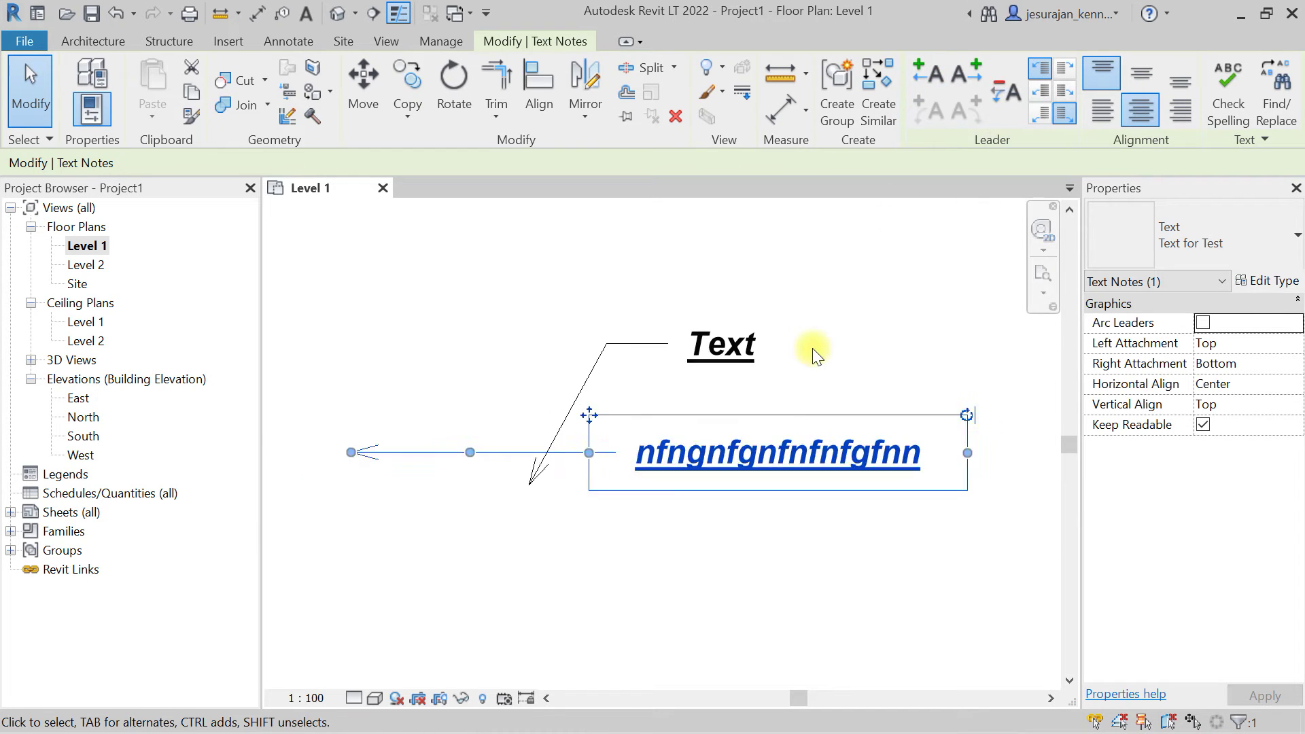
drag(411, 438, 503, 602)
drag(551, 499, 542, 438)
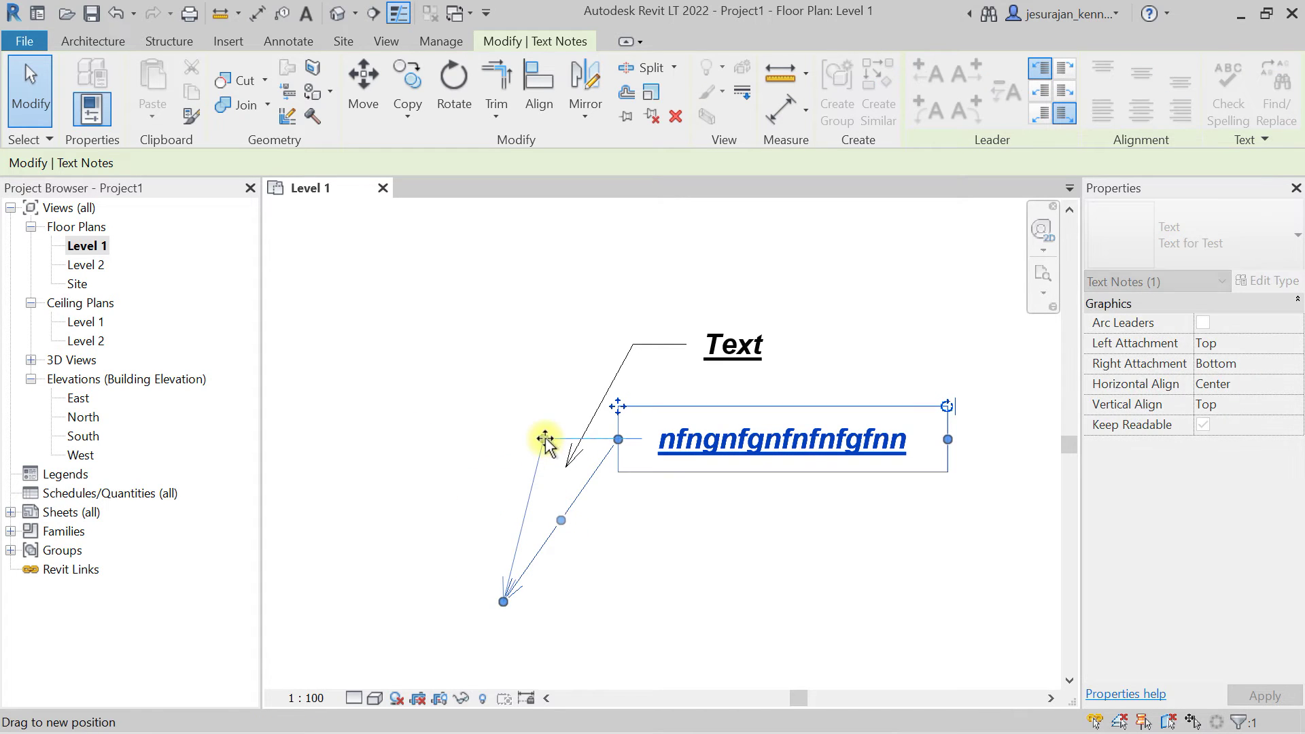
click(666, 533)
- Remove the last leader from the red text note and move the note down, below the upper note's arrowhead
click(667, 432)
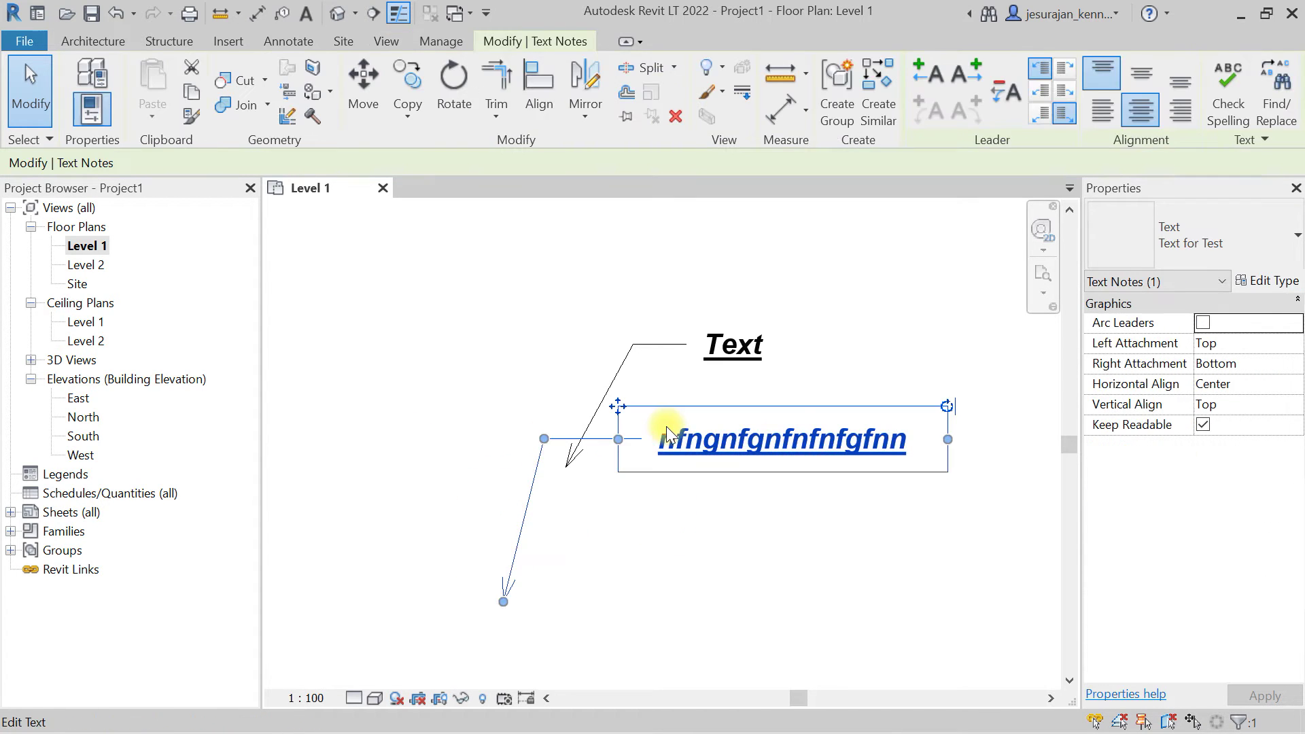
click(1005, 96)
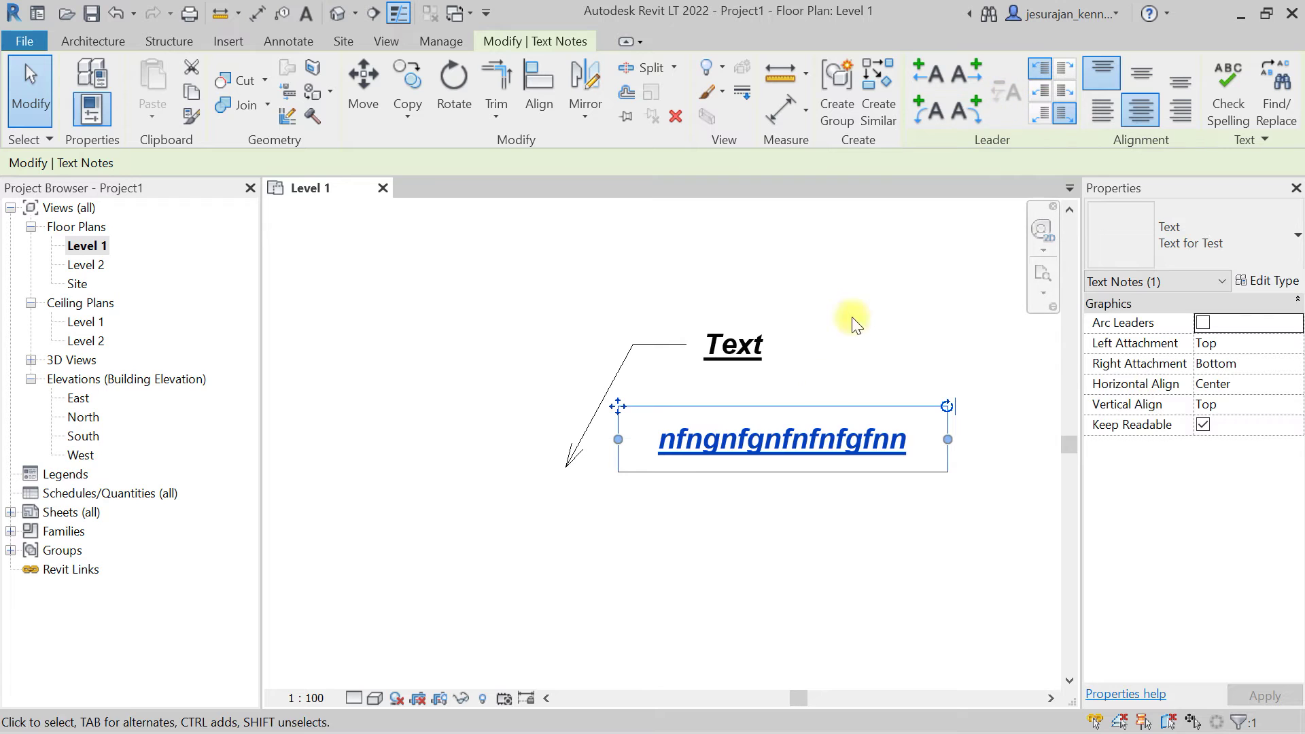
drag(618, 407, 571, 515)
click(737, 463)
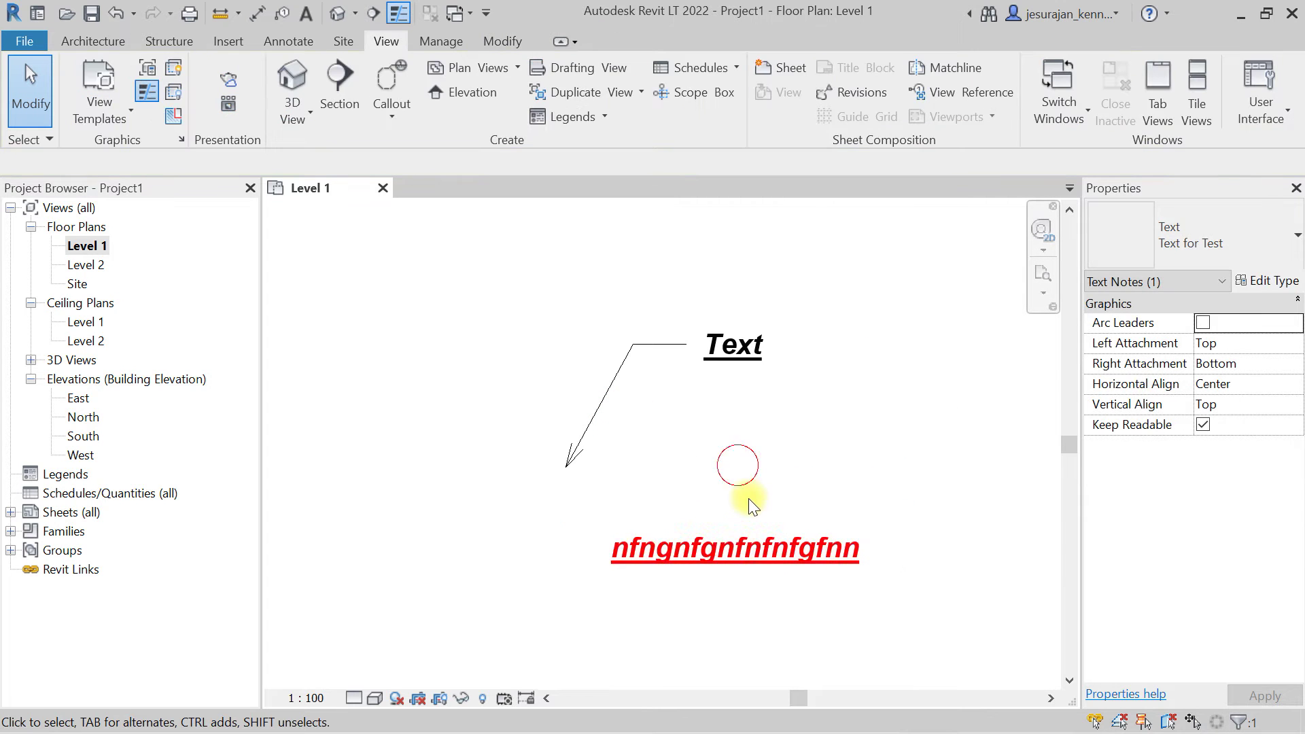
- Add a left arc leader to the red text note, pull its arrowhead lower, adjust the curve, and deselect the note
click(752, 564)
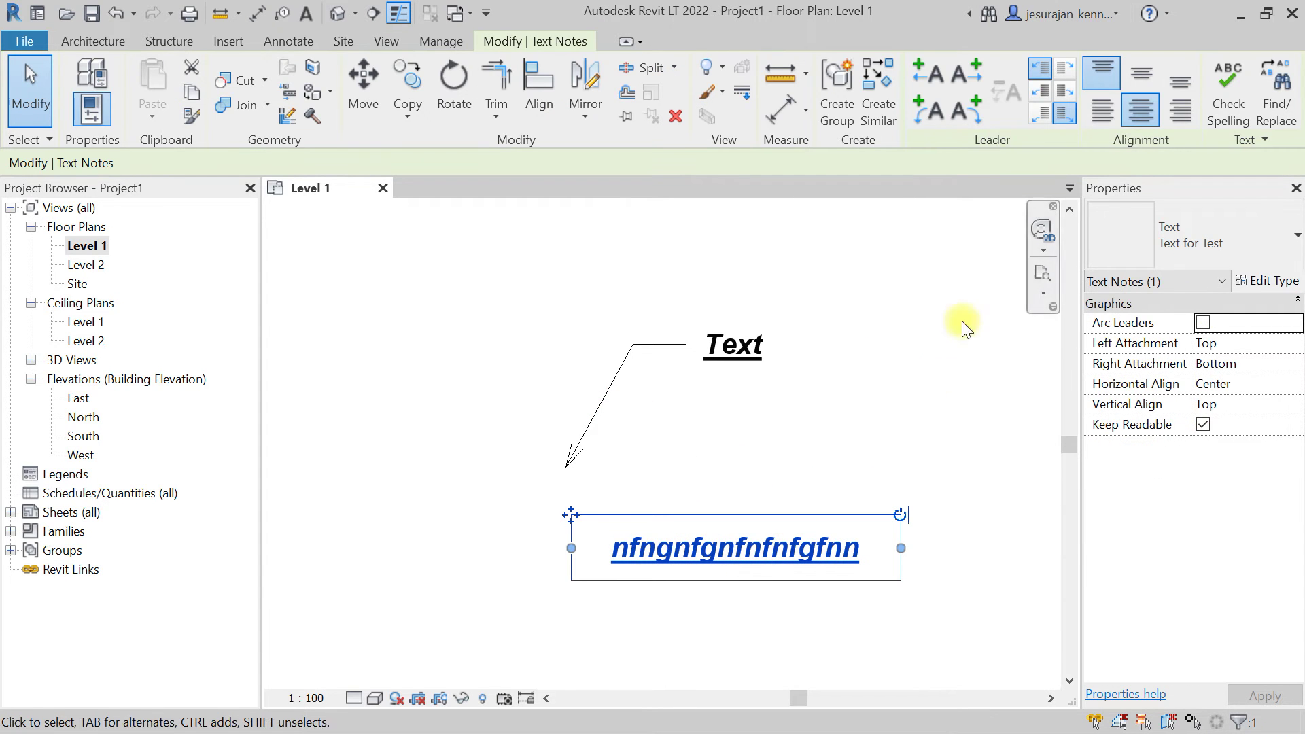
click(926, 115)
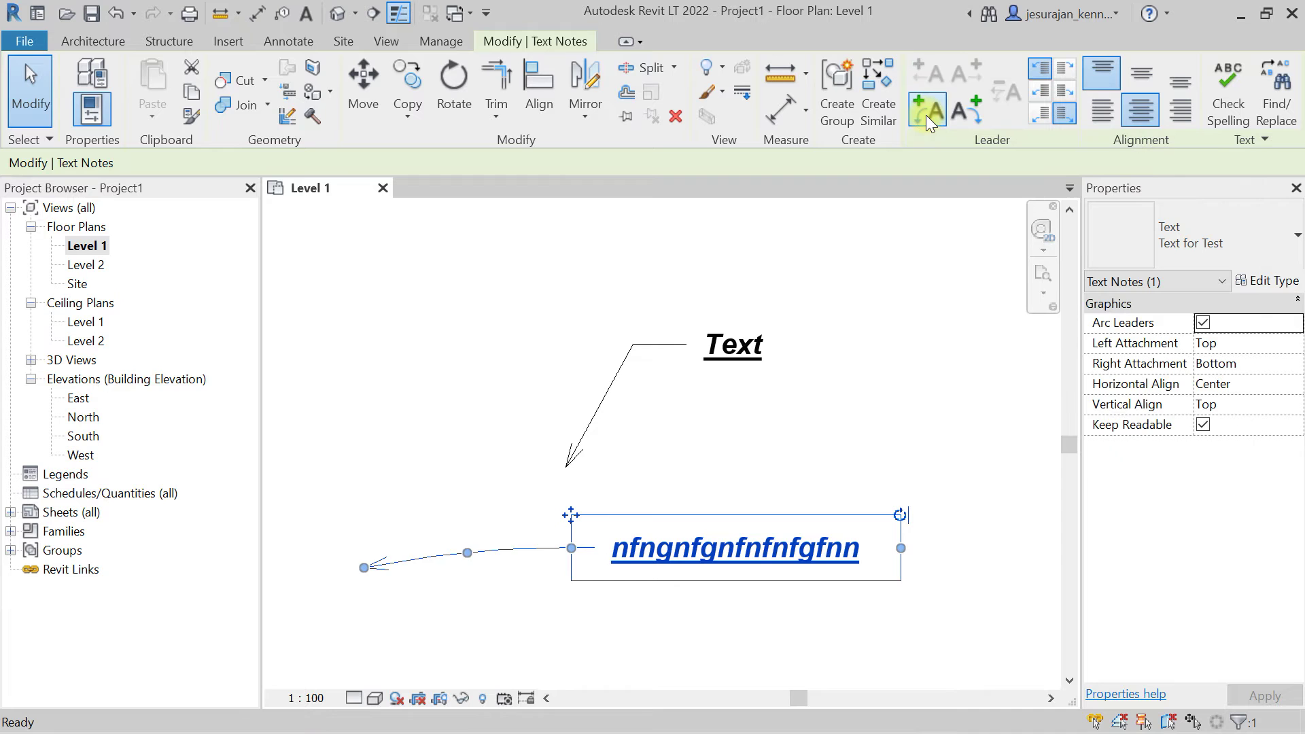
drag(364, 567, 405, 654)
mouse_move(469, 577)
mouse_down()
mouse_move(446, 537)
mouse_move(483, 576)
mouse_up()
click(544, 619)
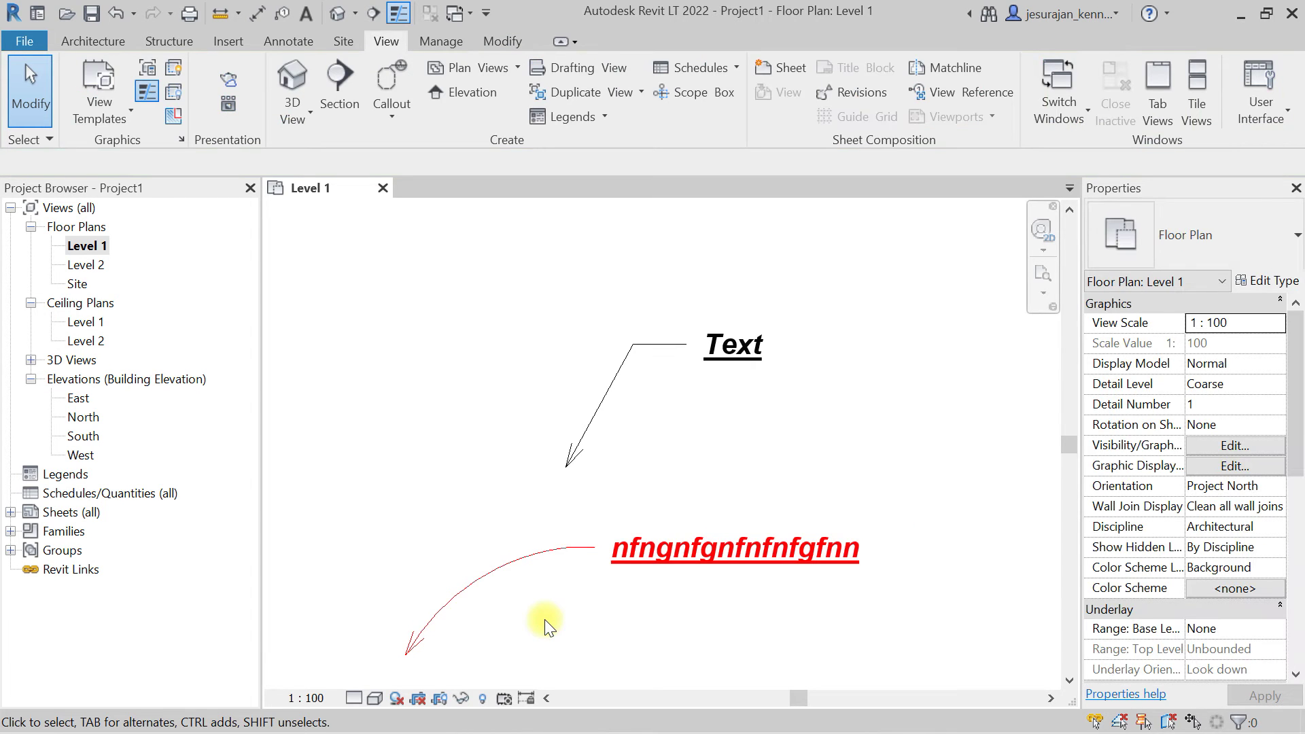
- Check the Line Weight in the red note's "Text for Test" type properties, leaving the value as it is
middle_drag(539, 608, 602, 523)
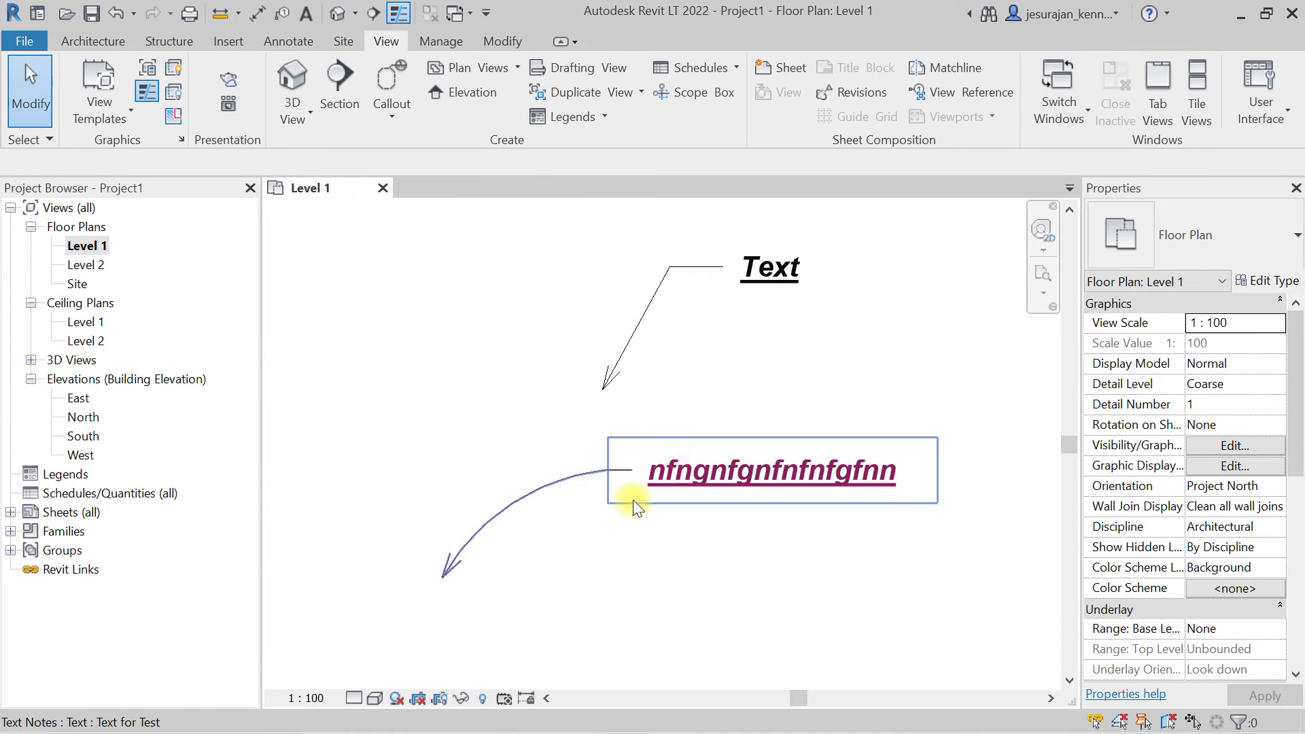
click(693, 472)
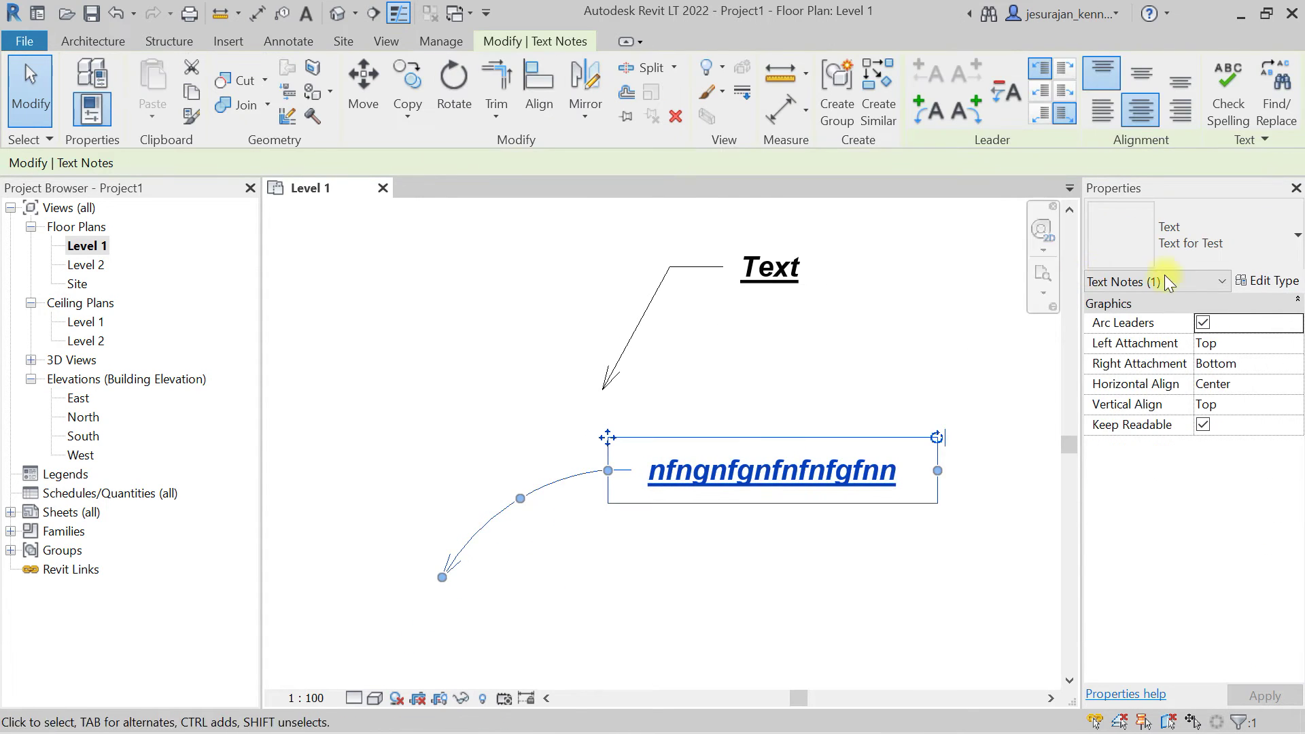
click(1256, 281)
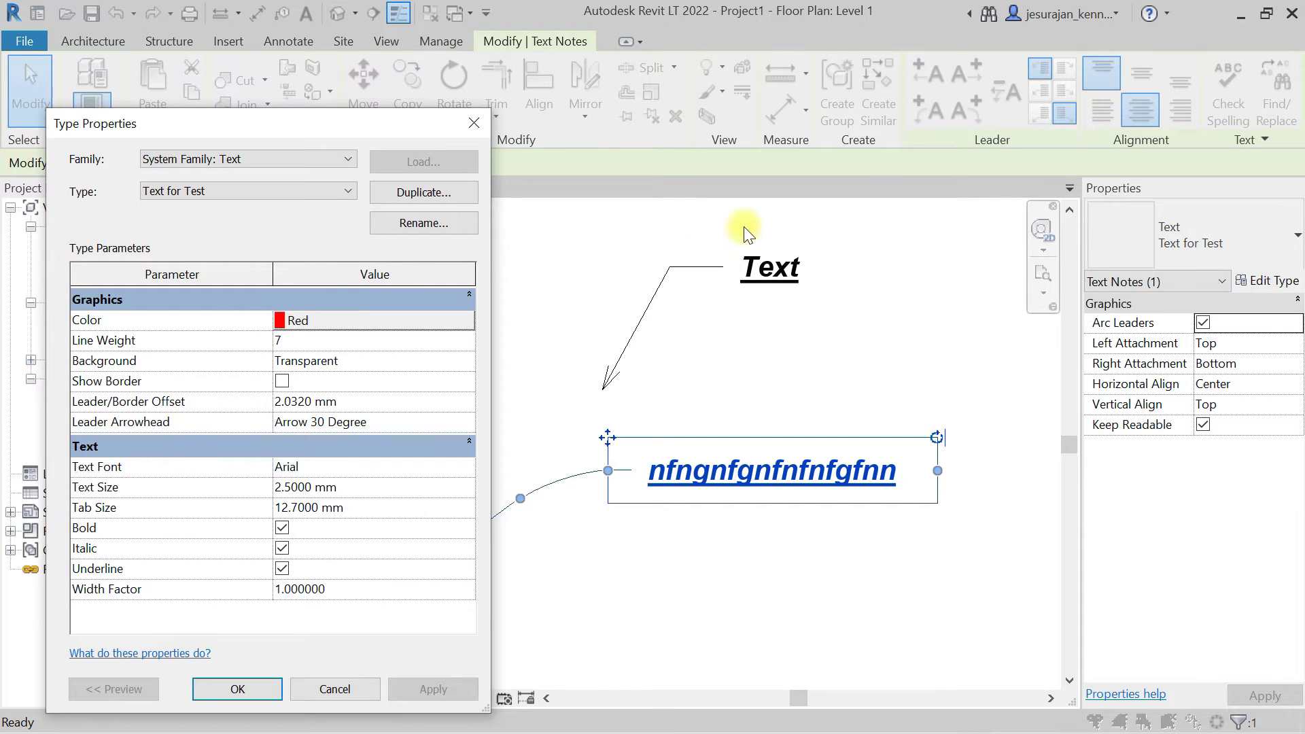
click(293, 339)
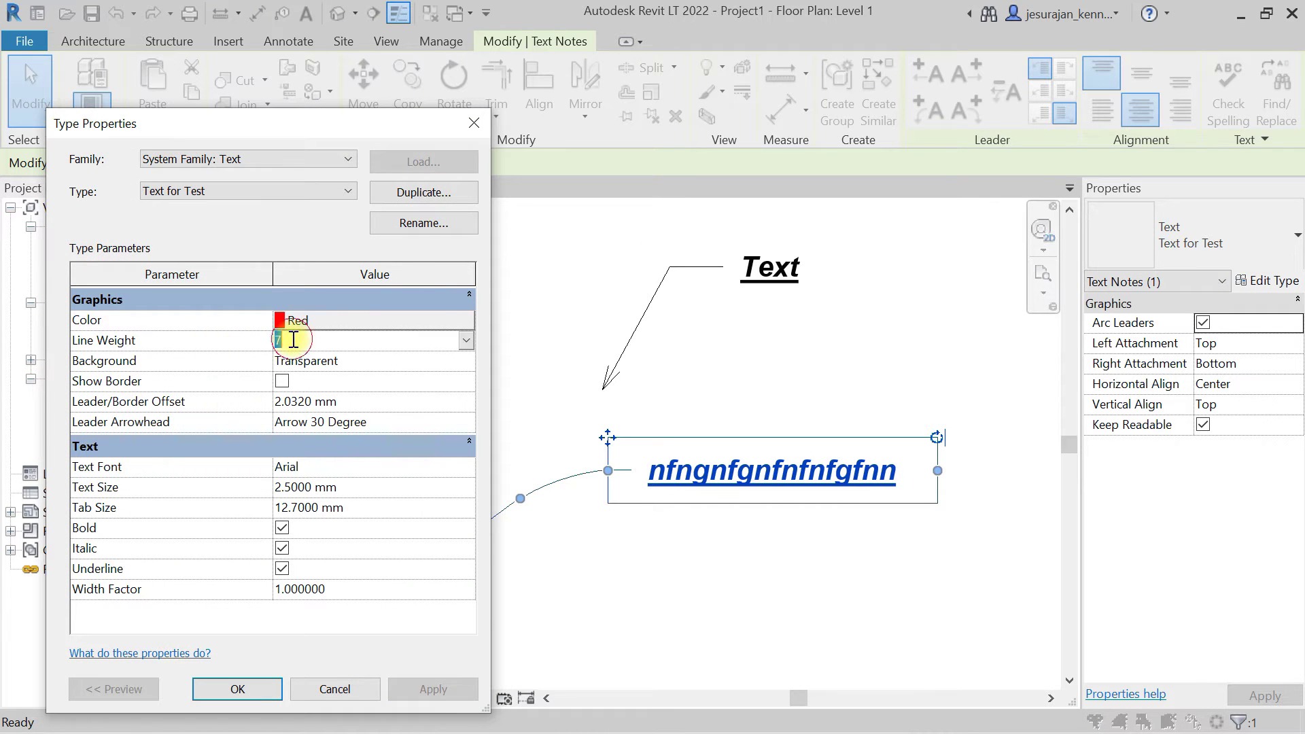
click(266, 689)
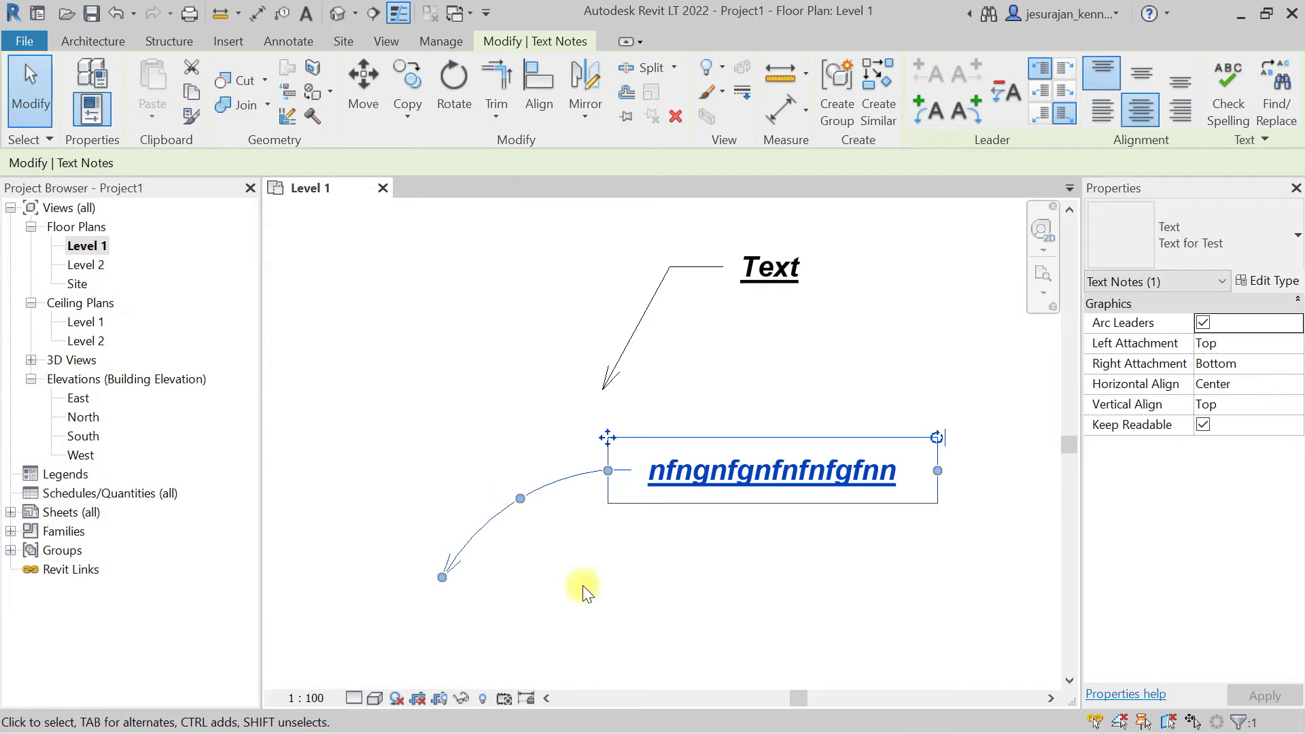
click(586, 590)
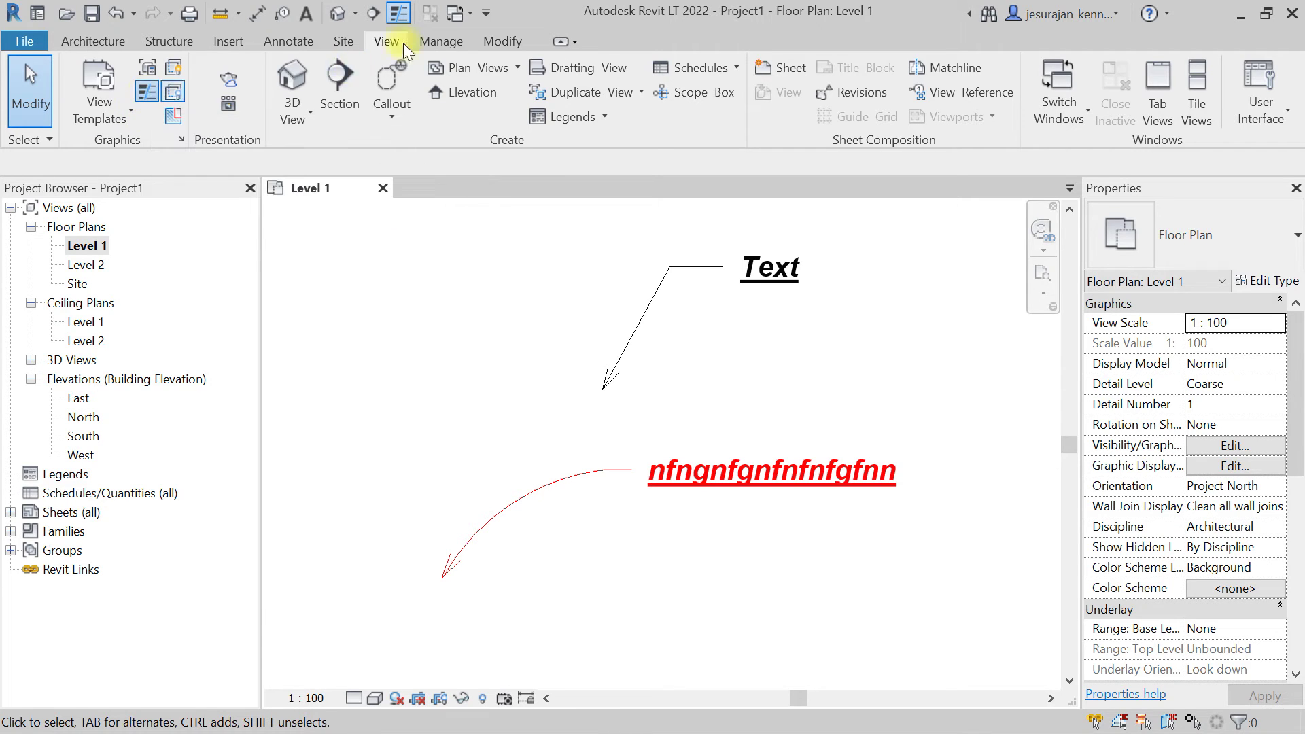
- Turn off Thin Lines in the Level 1 view, toggling it several times to compare the leaders' line thickness
click(149, 90)
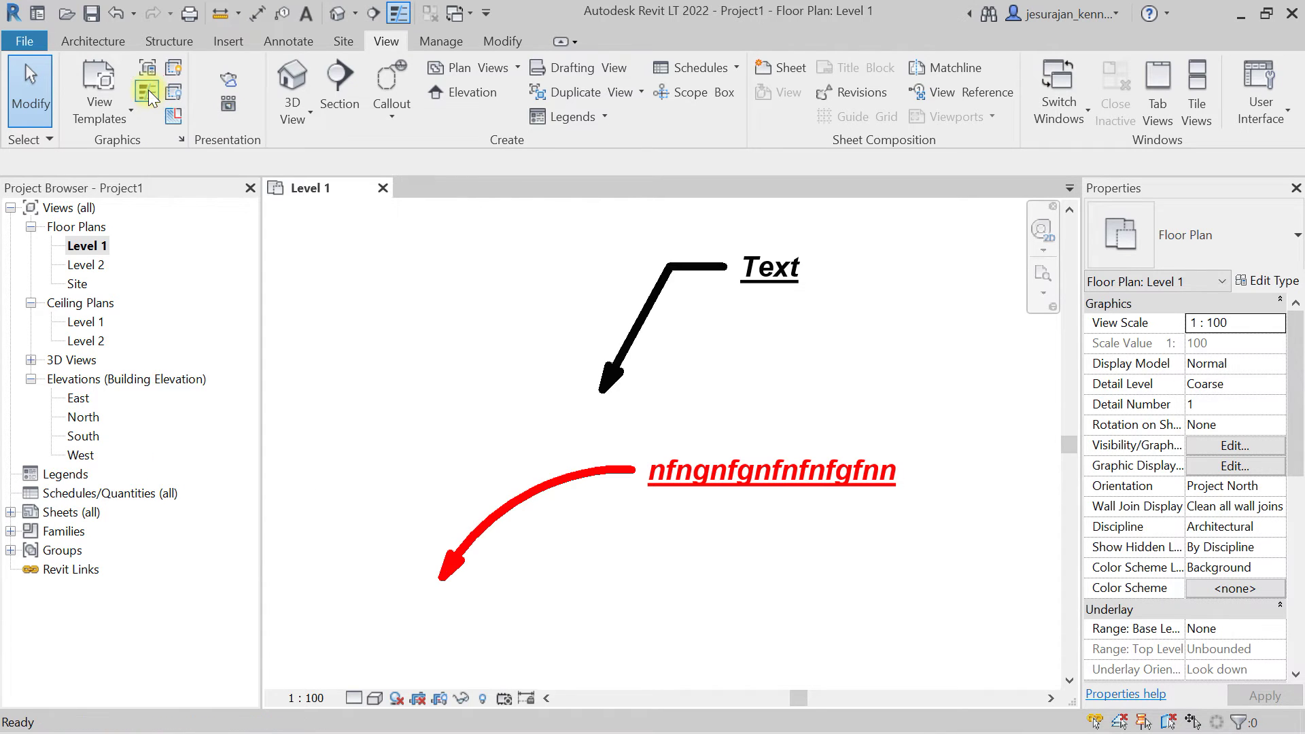
scroll(524, 533, up, 1)
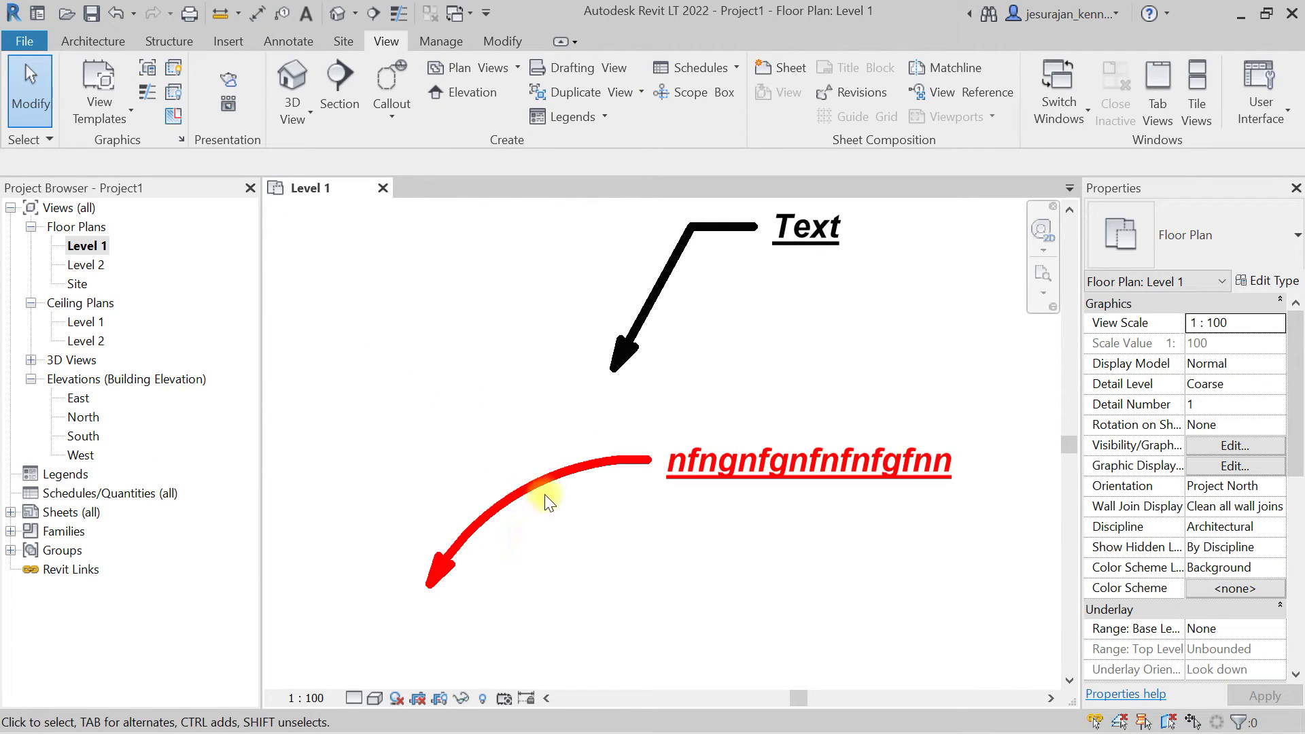
click(145, 92)
click(145, 92)
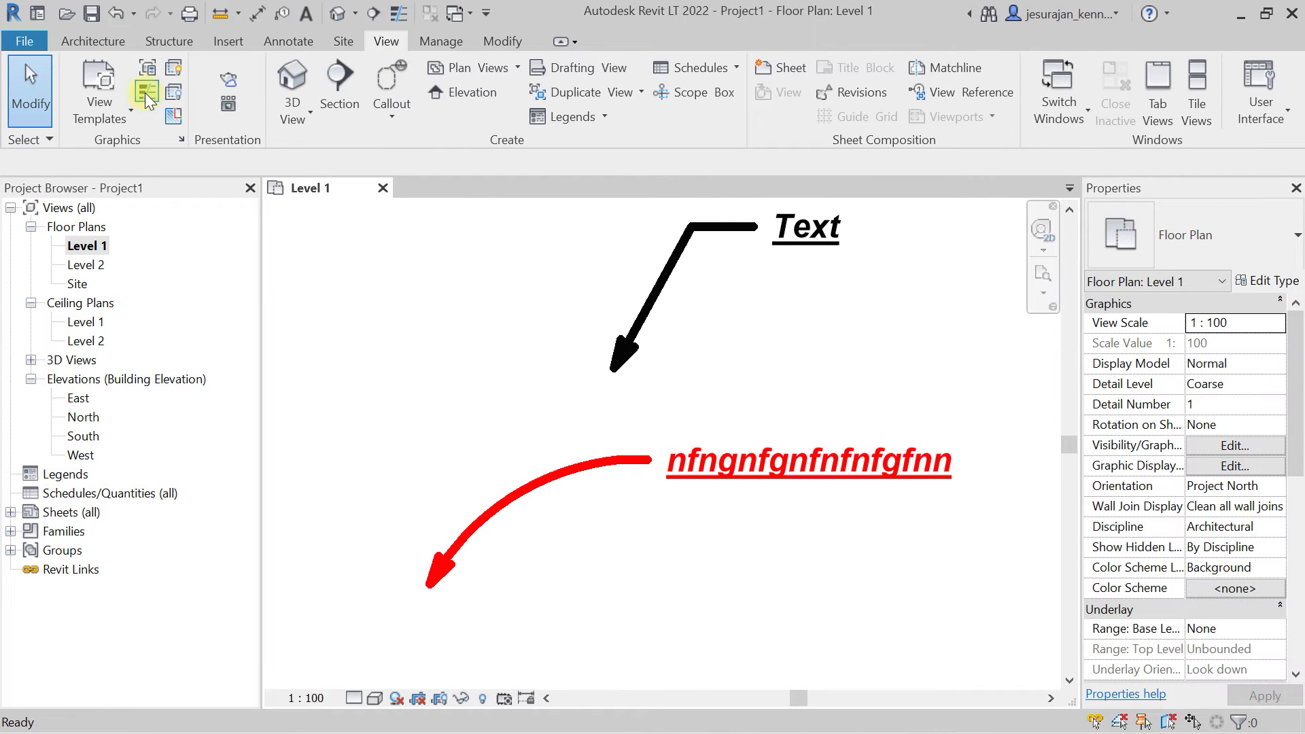
click(145, 93)
click(145, 93)
click(145, 92)
click(145, 92)
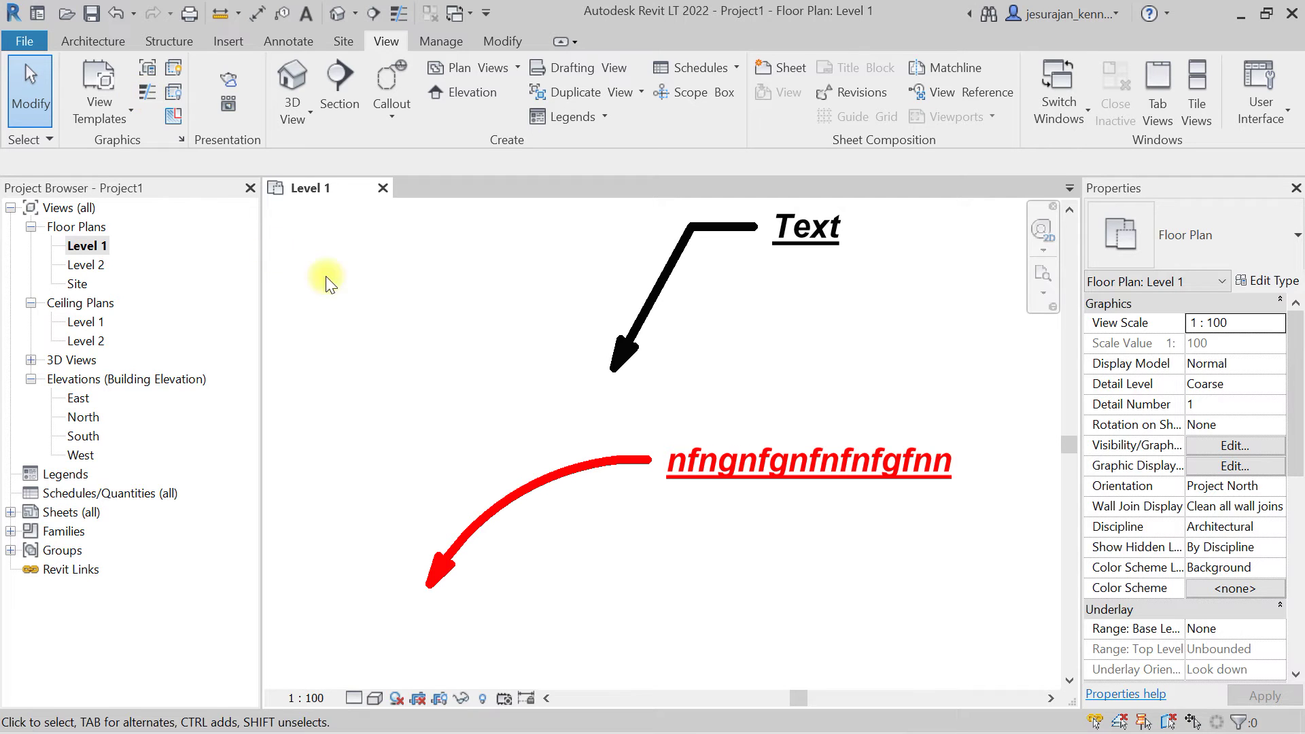
click(717, 468)
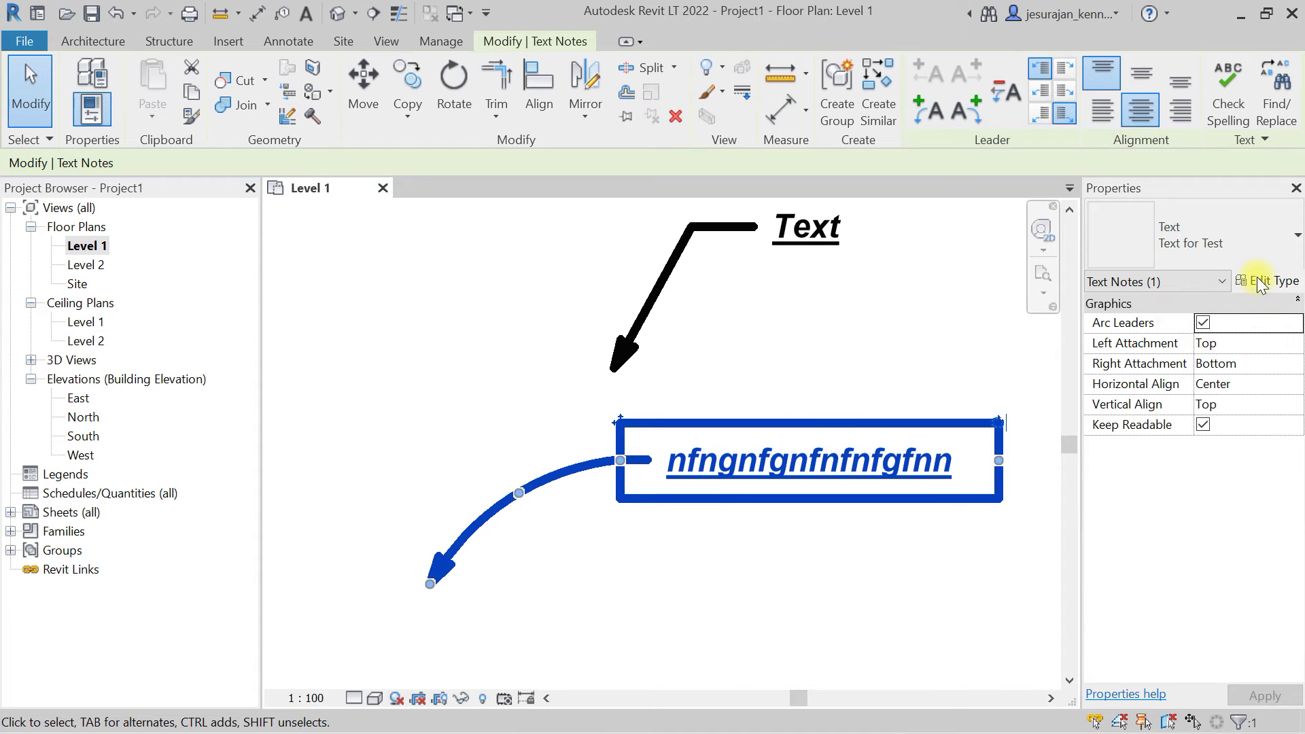
click(1259, 282)
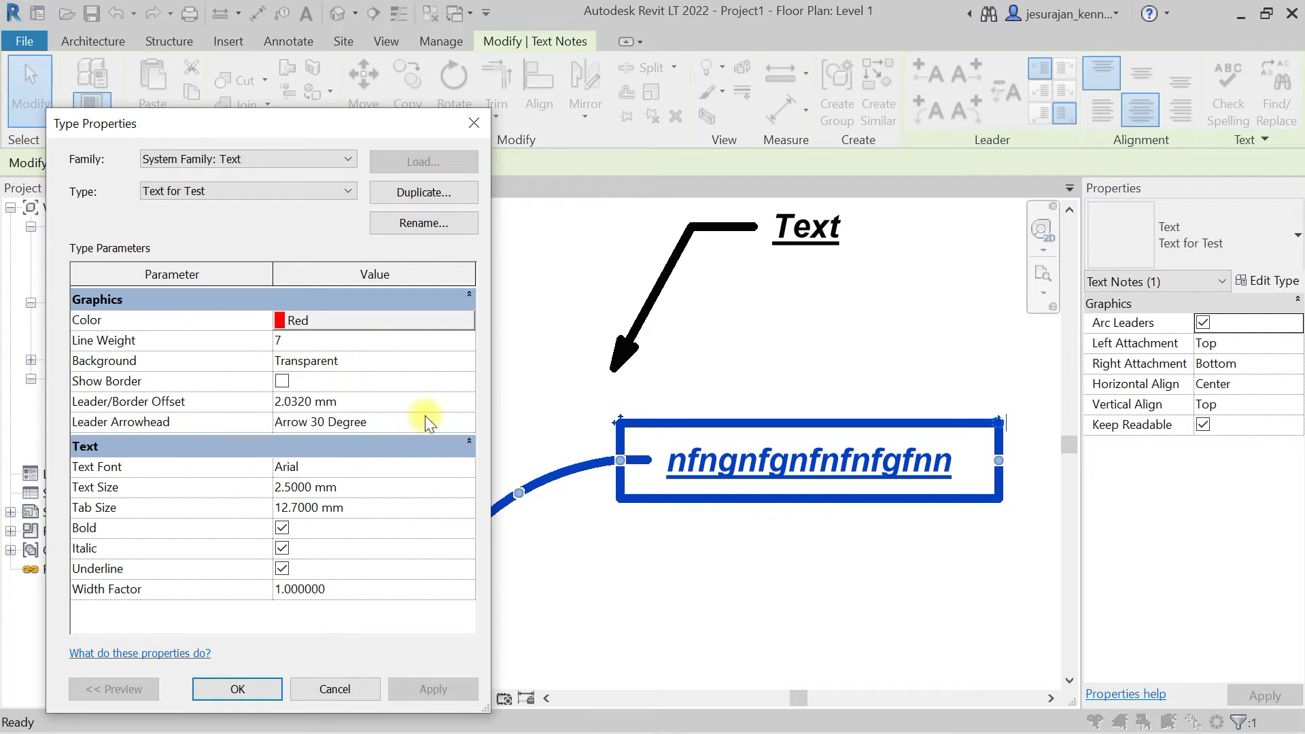
click(472, 124)
click(532, 363)
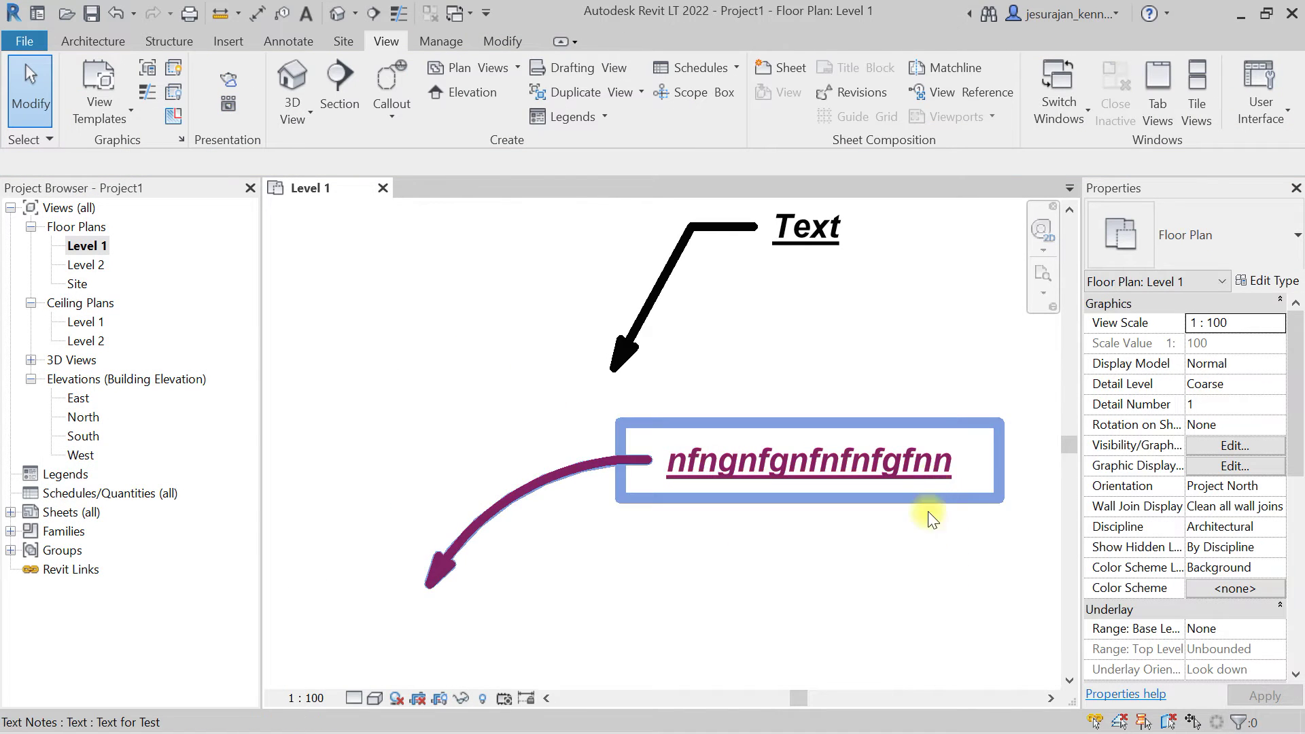
- Enable Show Border in the red note's "Text for Test" type, apply the change, and deselect the note
click(928, 472)
click(1267, 280)
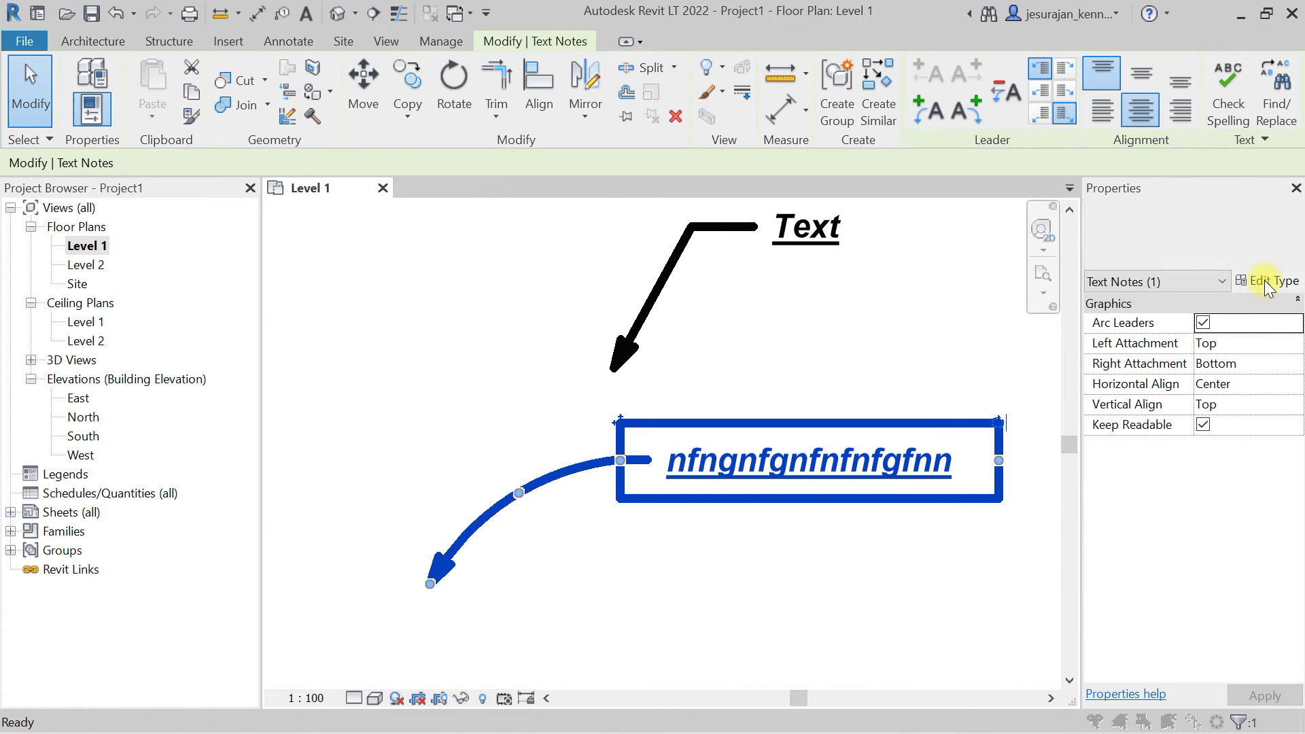
click(286, 382)
click(435, 689)
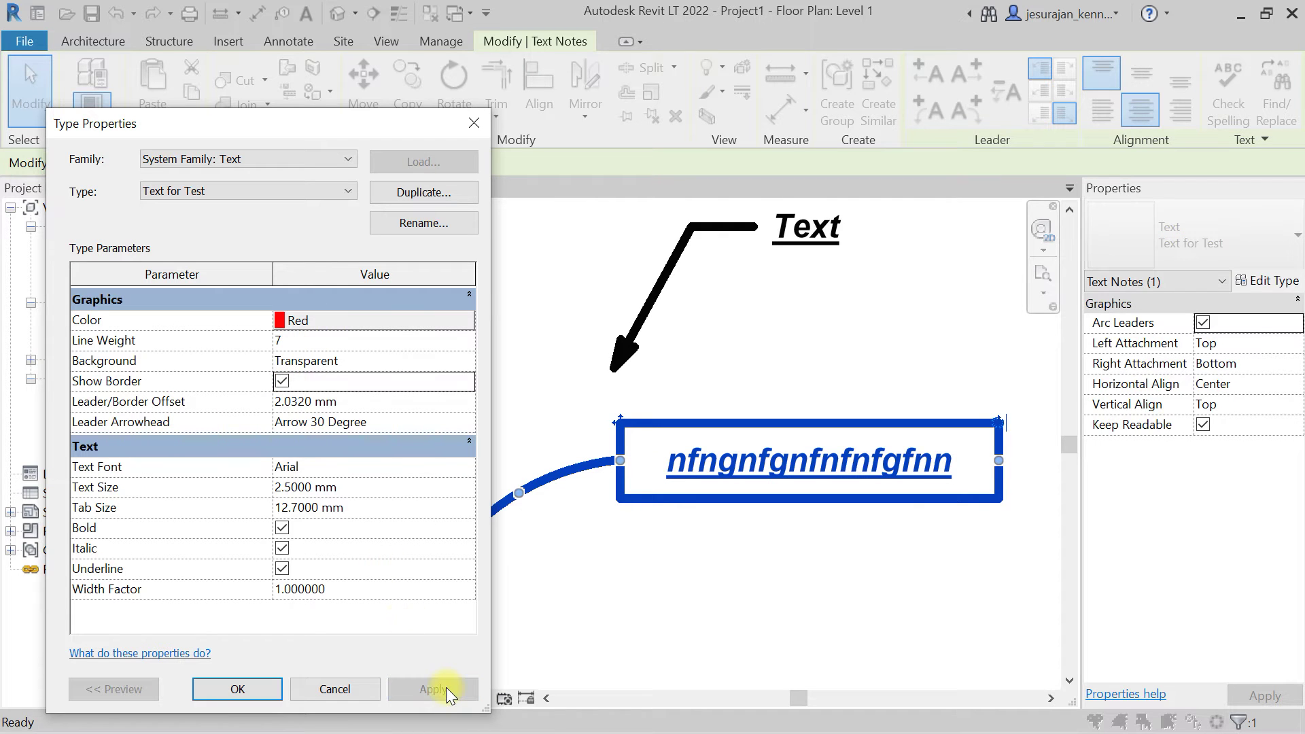
click(253, 688)
click(632, 615)
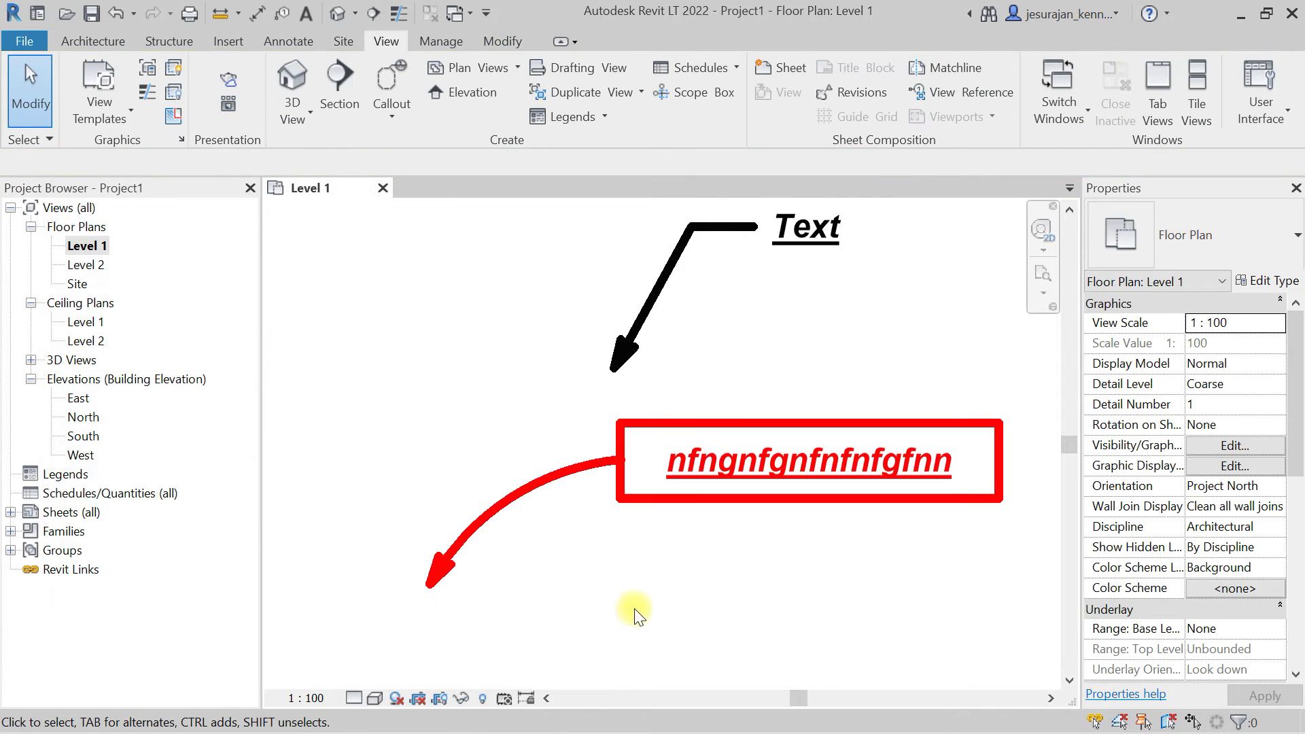
- Set the Leader/Border Offset of the red note's "Text for Test" type to 10 mm and apply it
click(866, 439)
click(1269, 281)
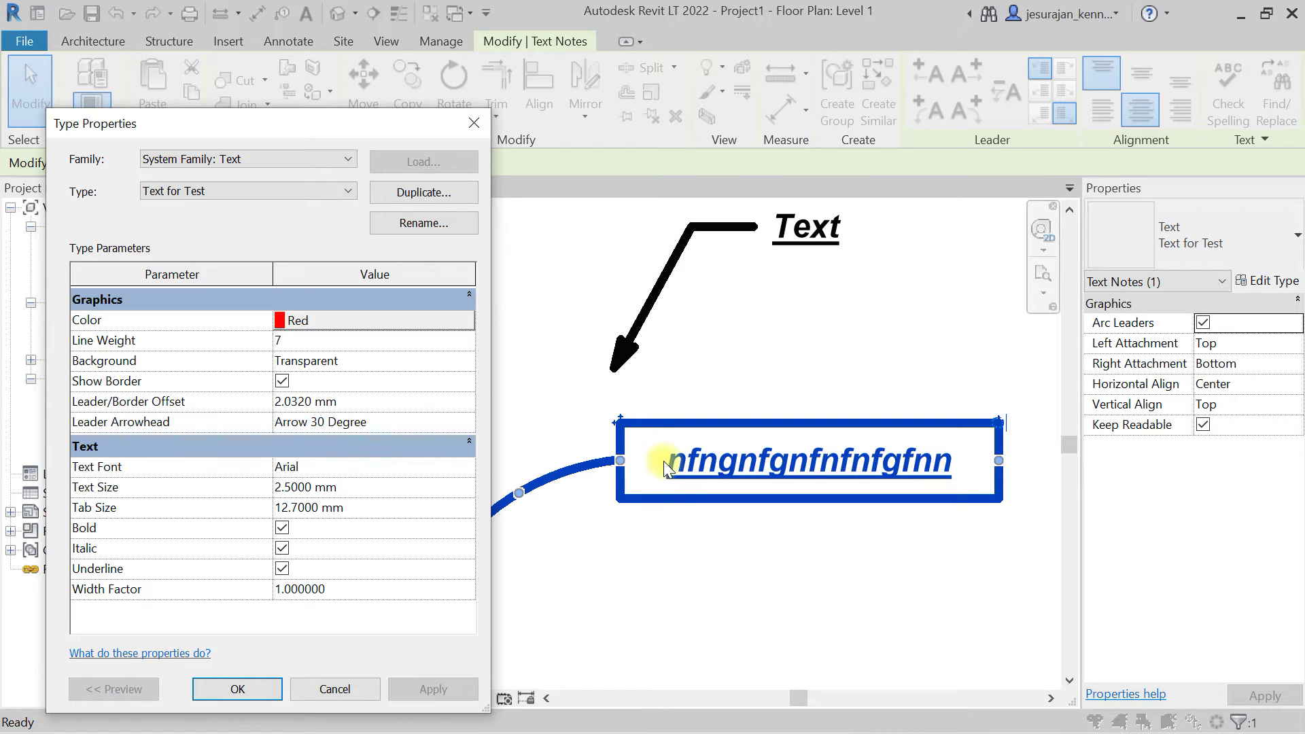
click(373, 406)
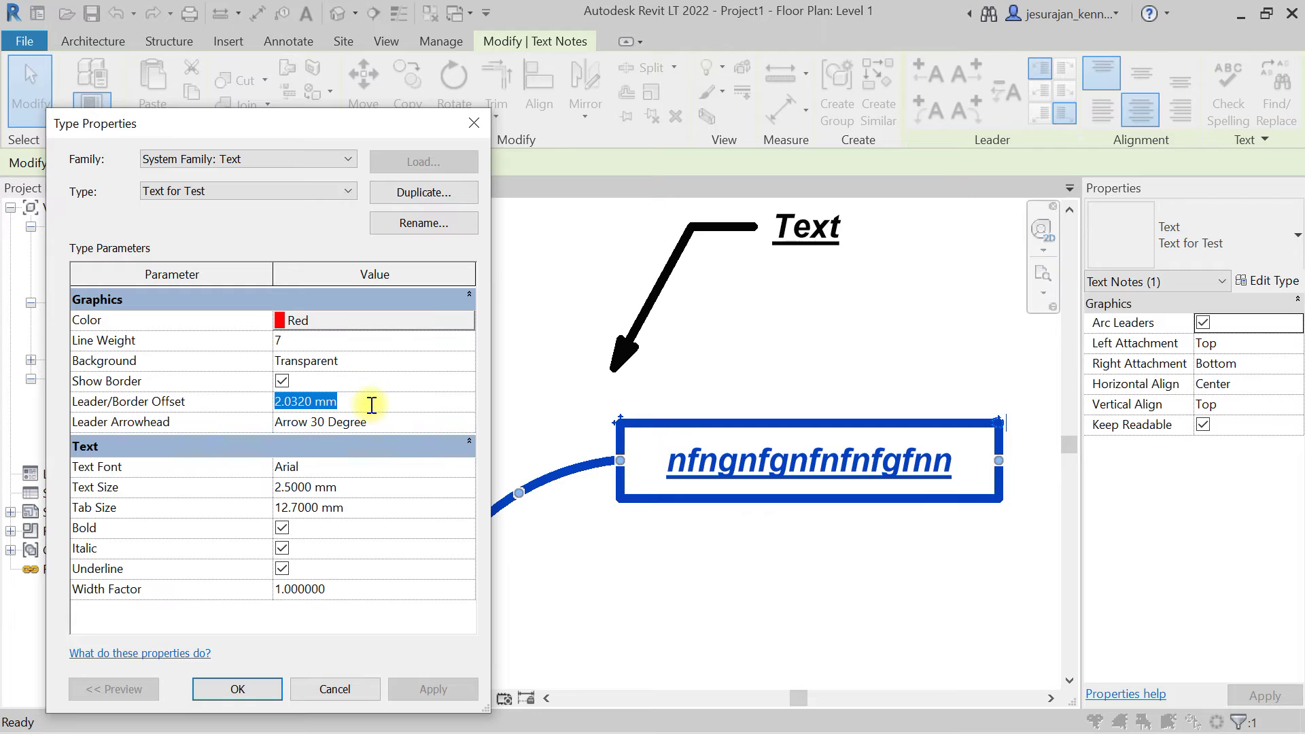
text(10)
key(Return)
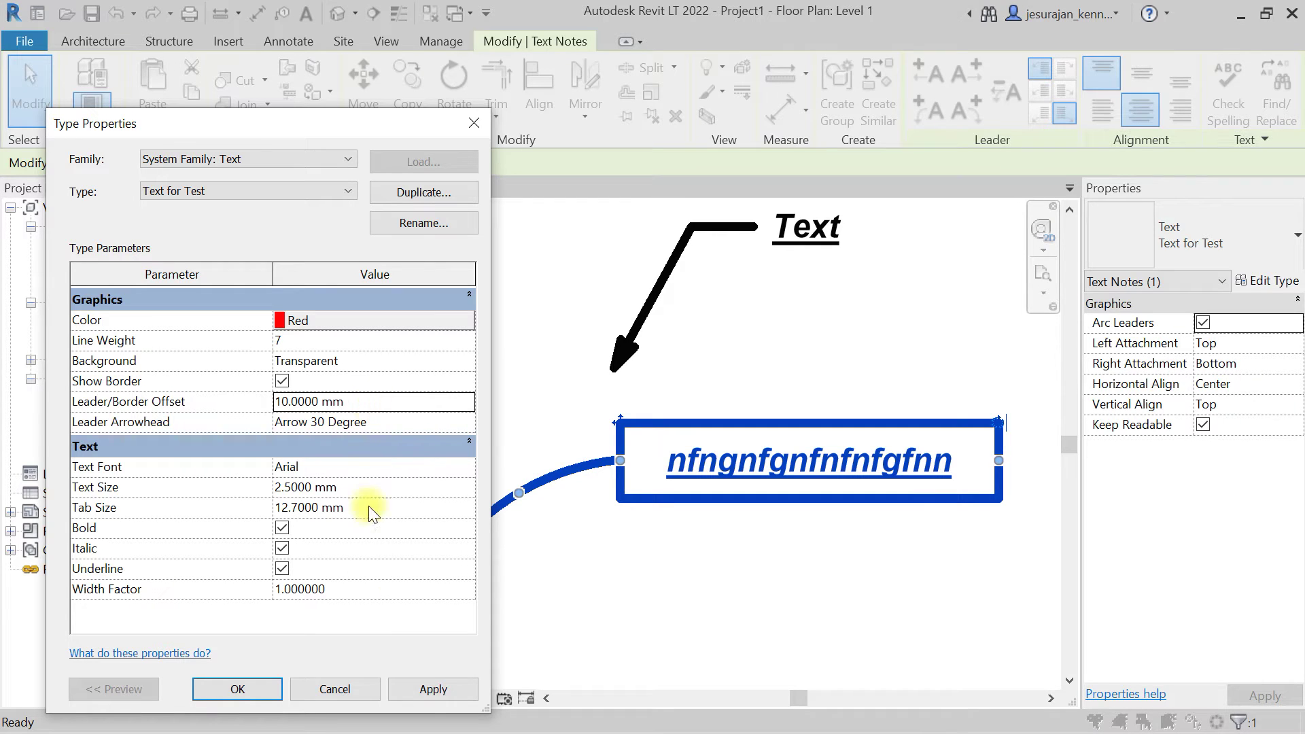
click(434, 689)
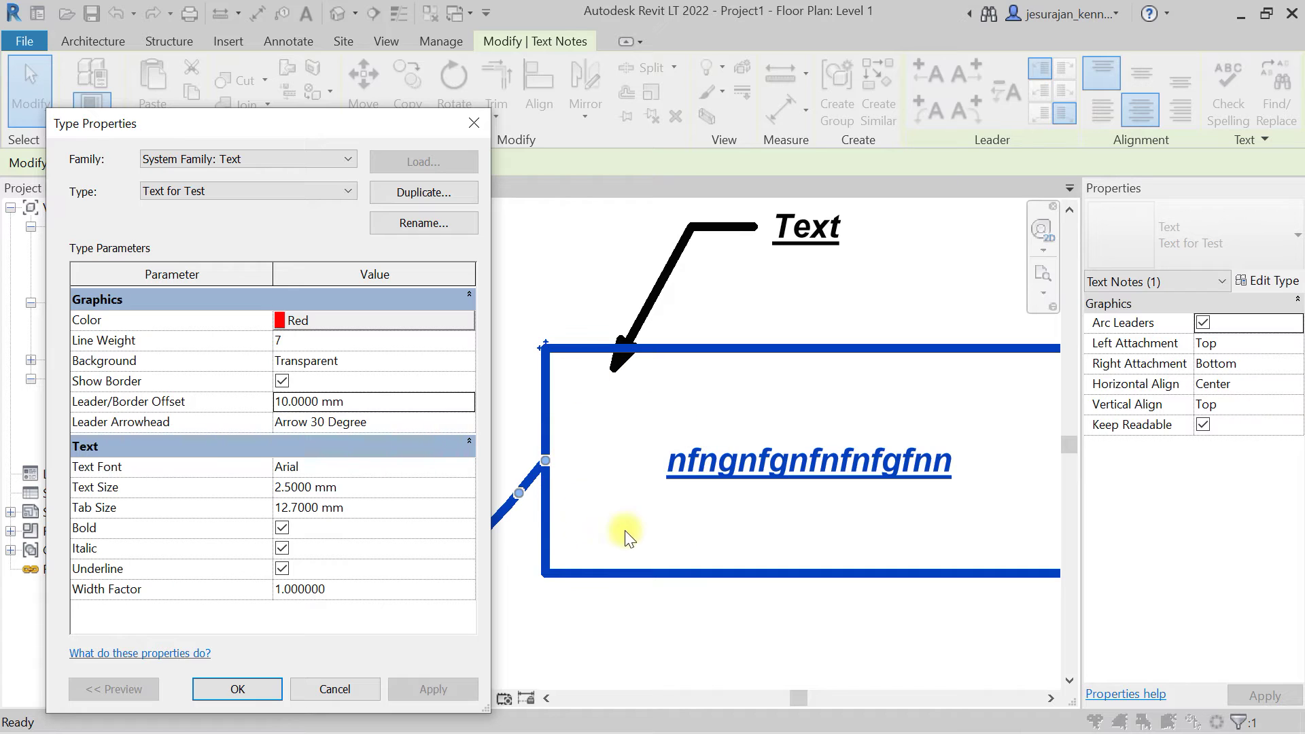
- Set the Leader/Border Offset of the "Text for Test" type to 3 mm, apply it, and deselect the note
click(414, 403)
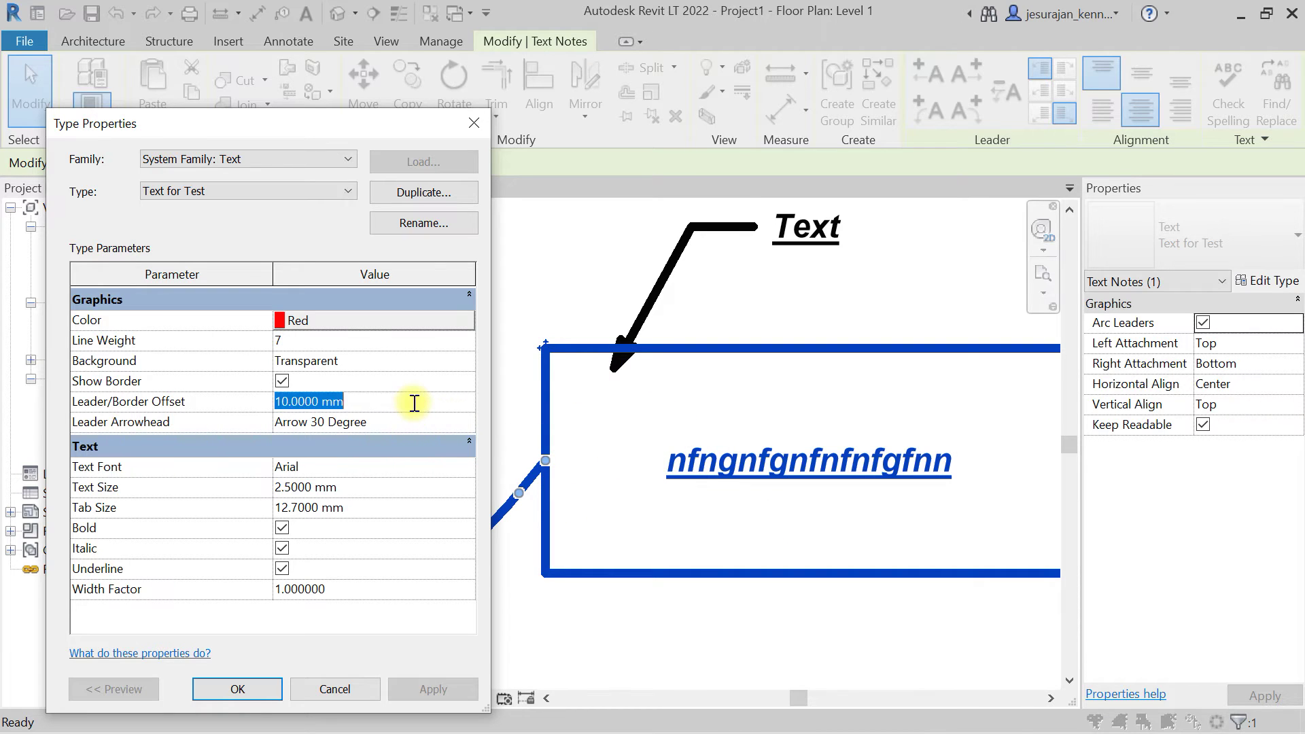
text(3)
key(Return)
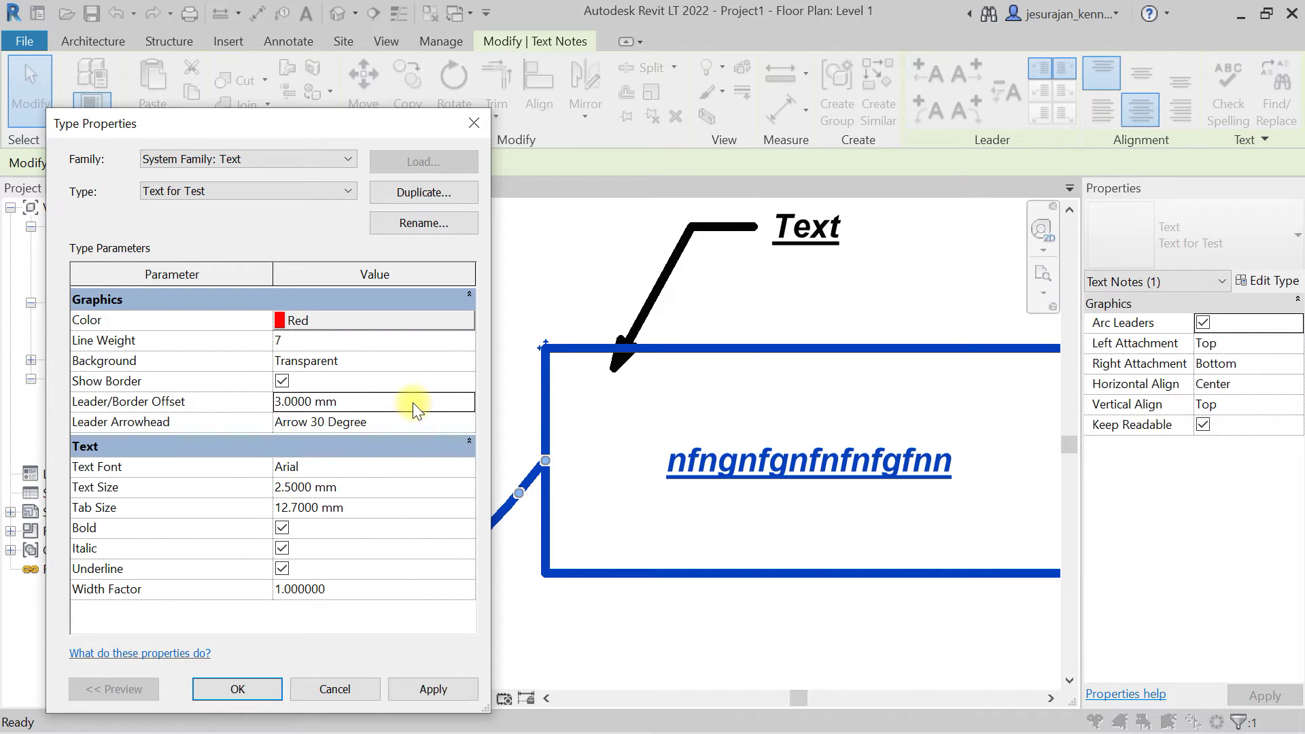
click(443, 688)
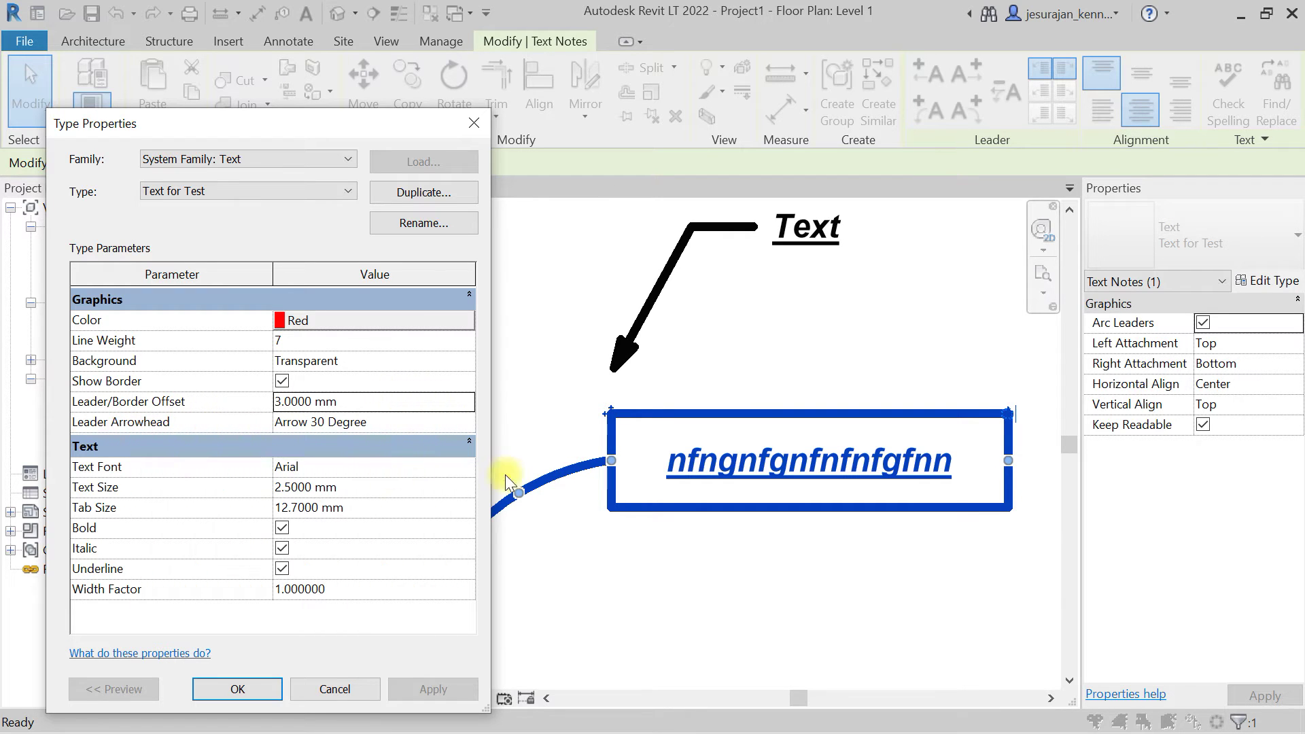
click(238, 688)
click(583, 582)
- Set the Leader Arrowhead of the red note's "Text for Test" type to None and apply it
middle_drag(582, 583, 762, 528)
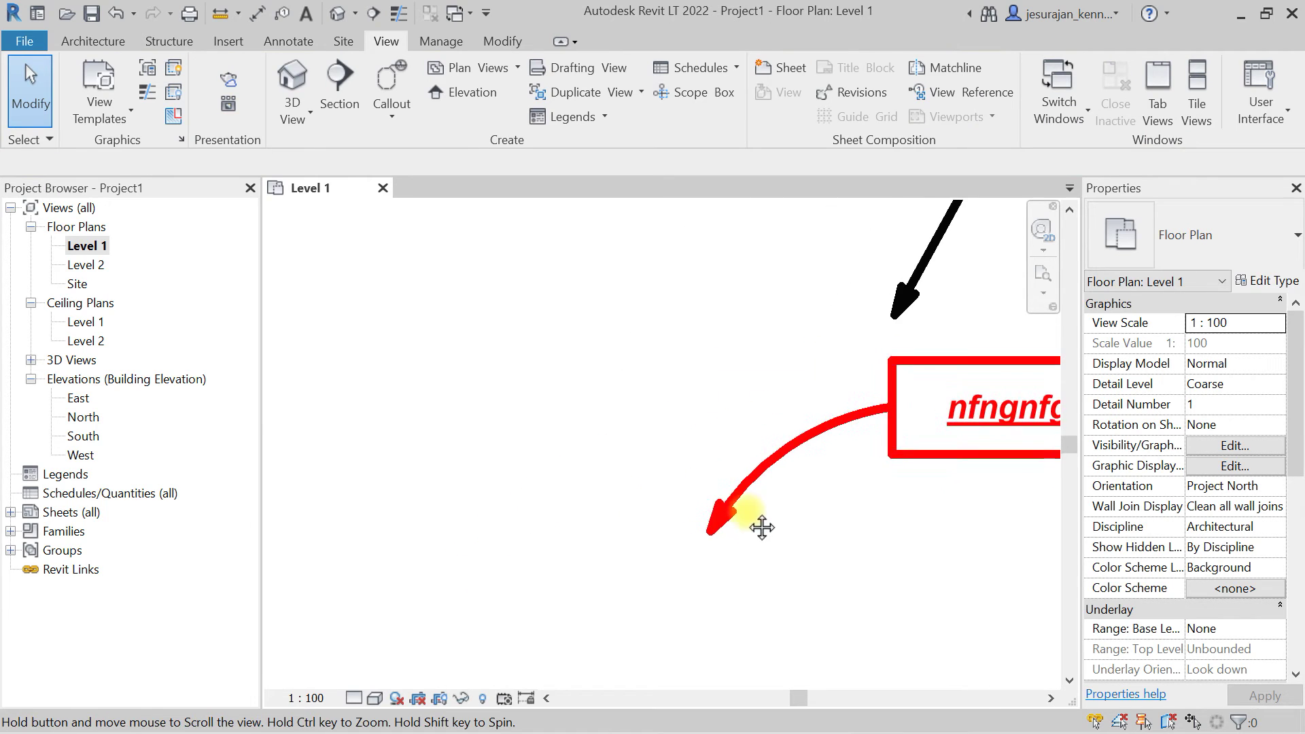
click(722, 508)
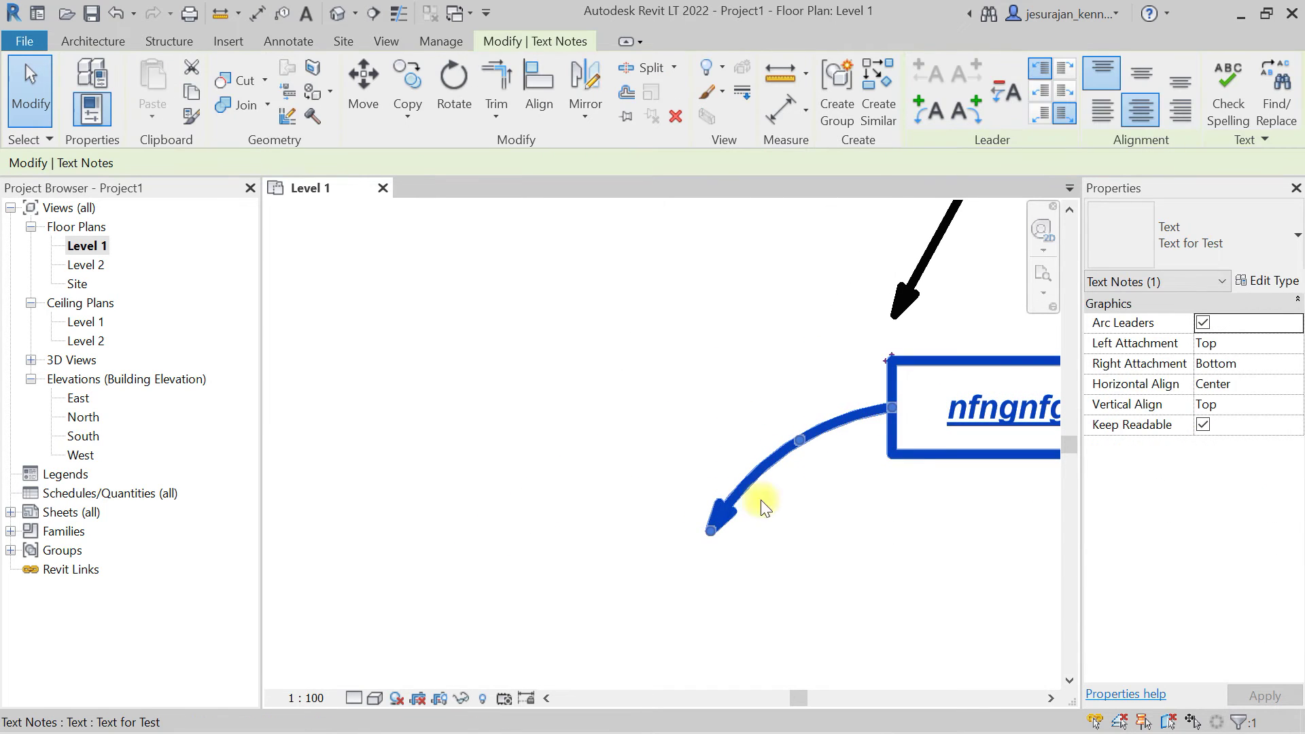
click(1272, 282)
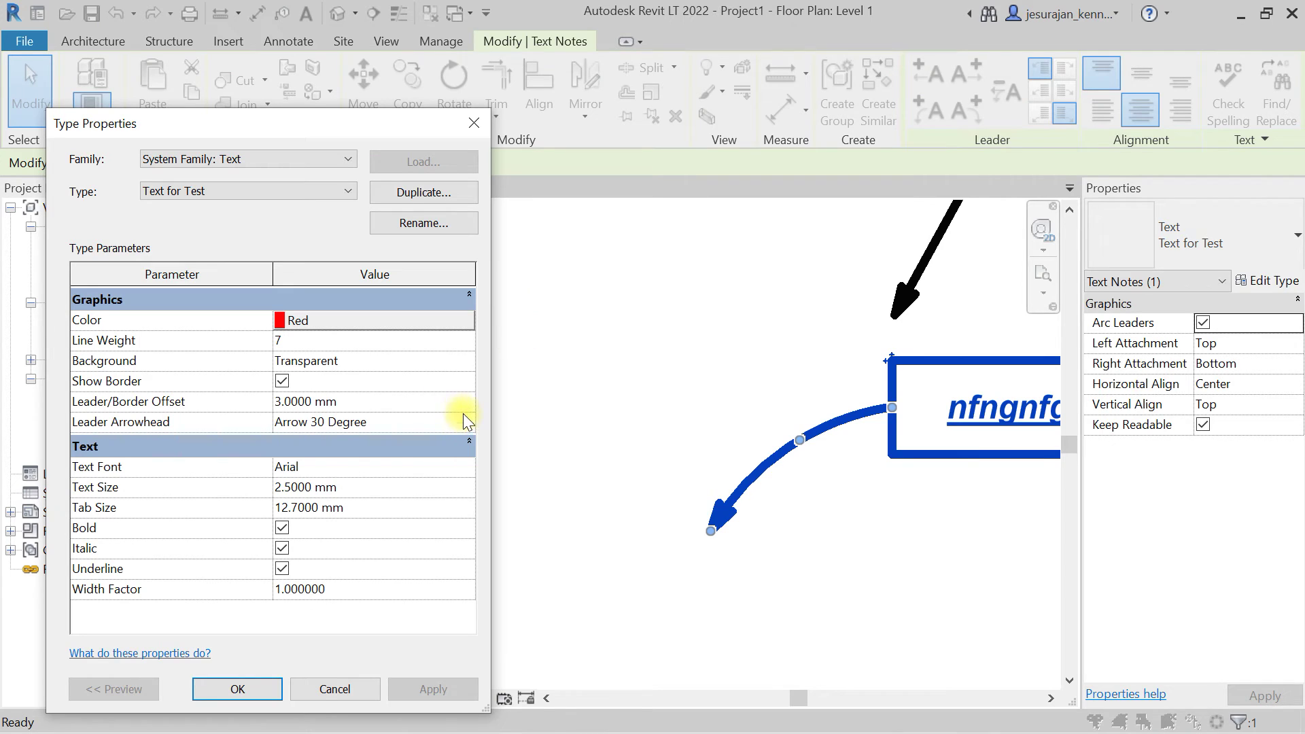
click(464, 422)
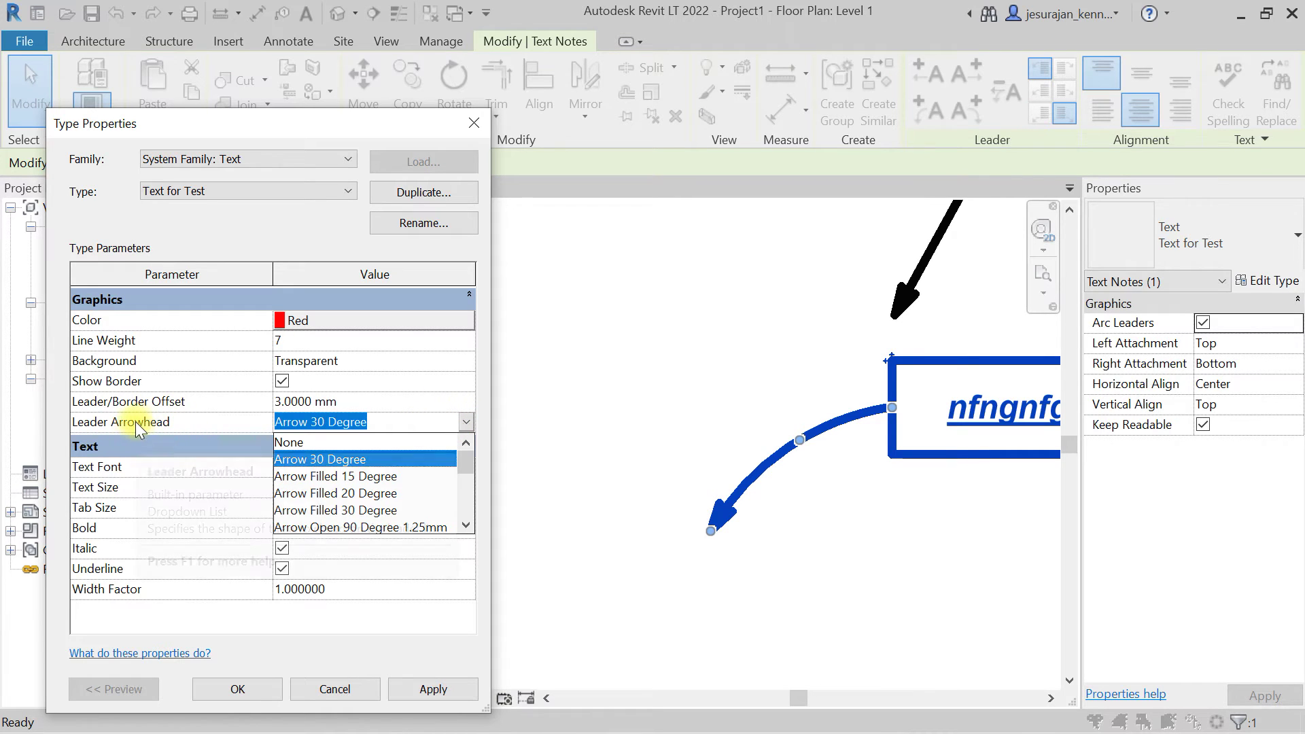
click(367, 442)
click(450, 687)
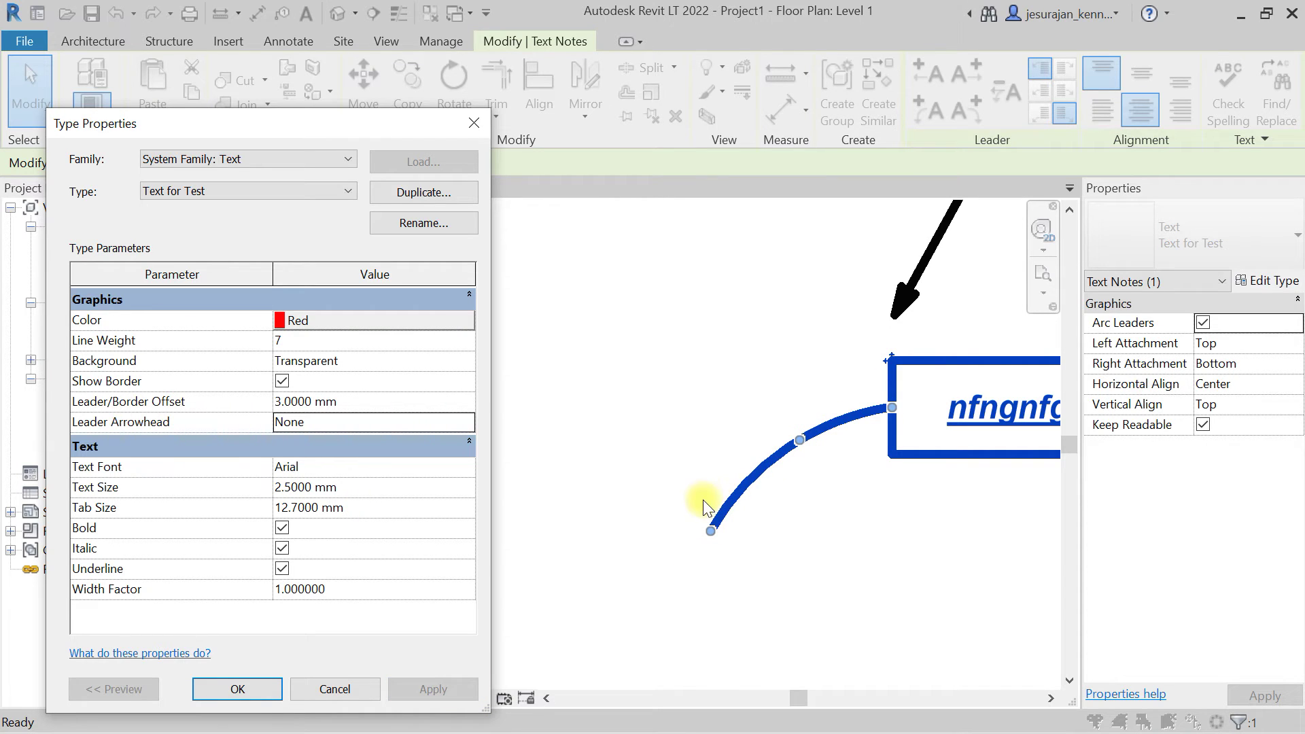
- Set the Leader Arrowhead of the "Text for Test" type to Arrow Filled 30 Degree and apply it
click(465, 421)
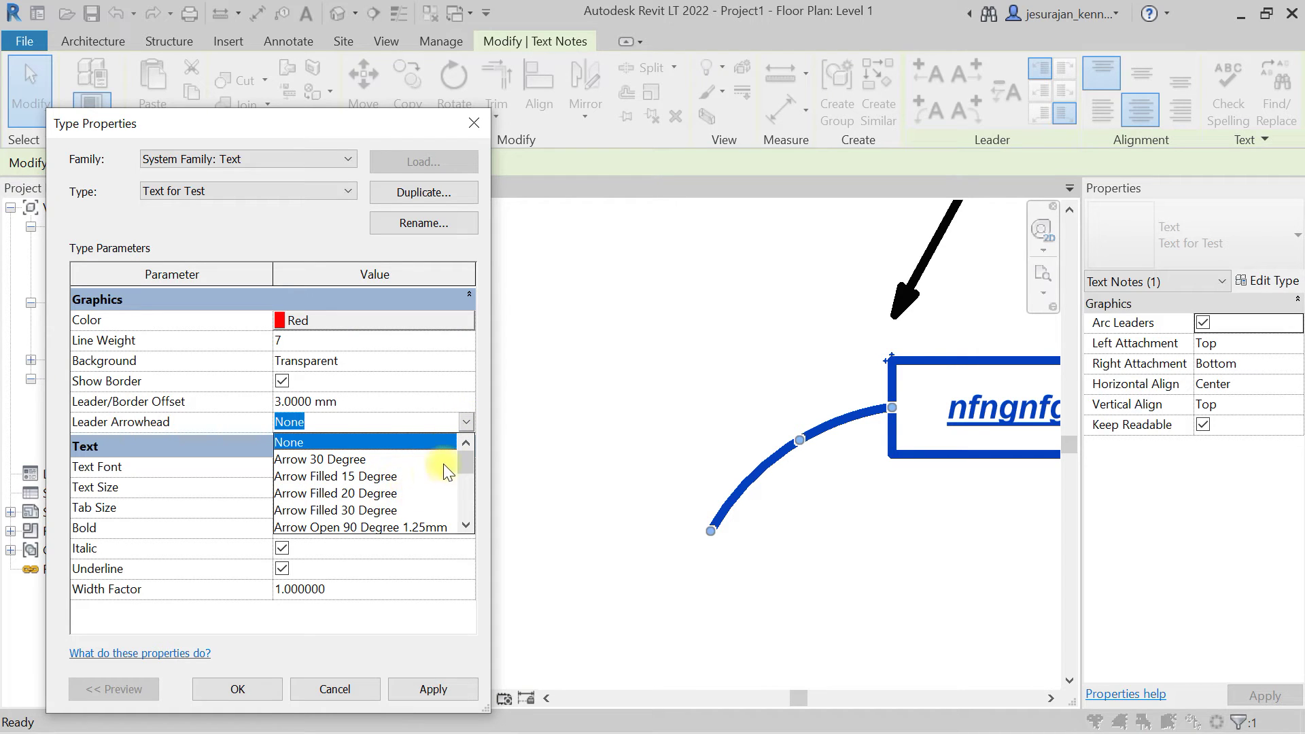
click(408, 510)
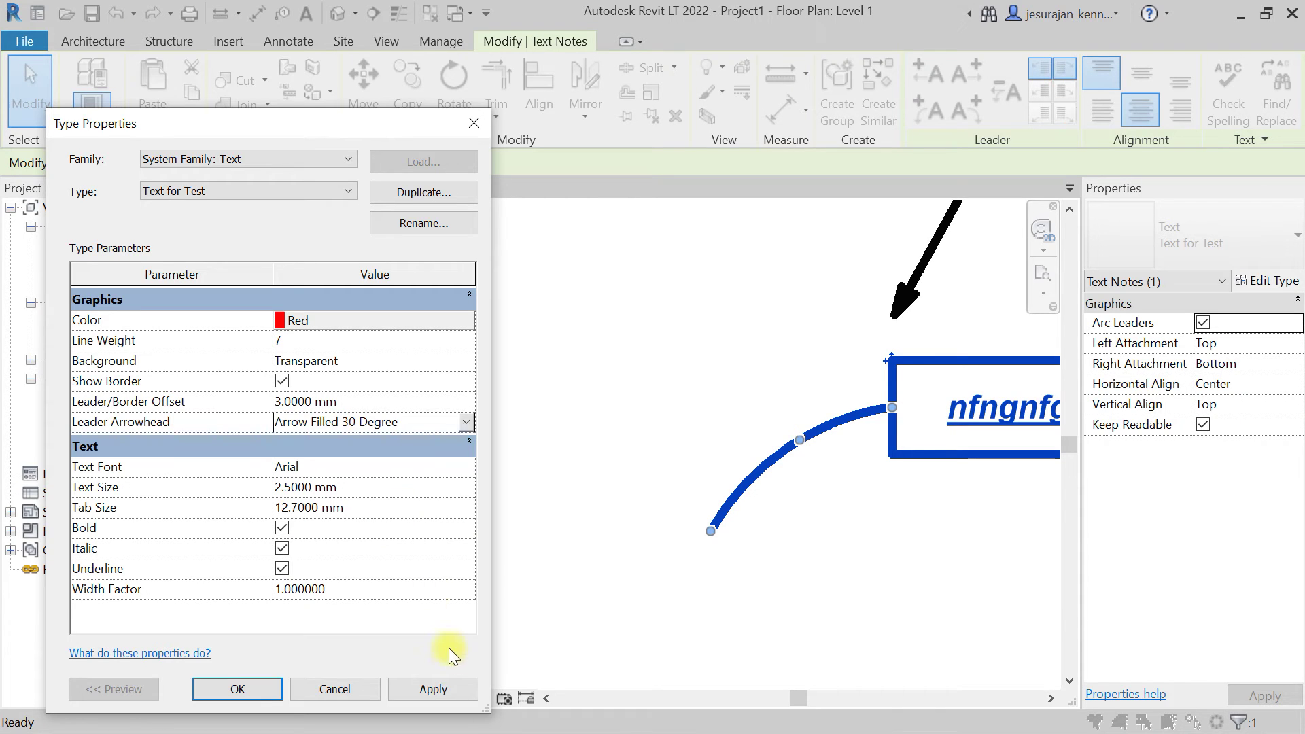
click(452, 688)
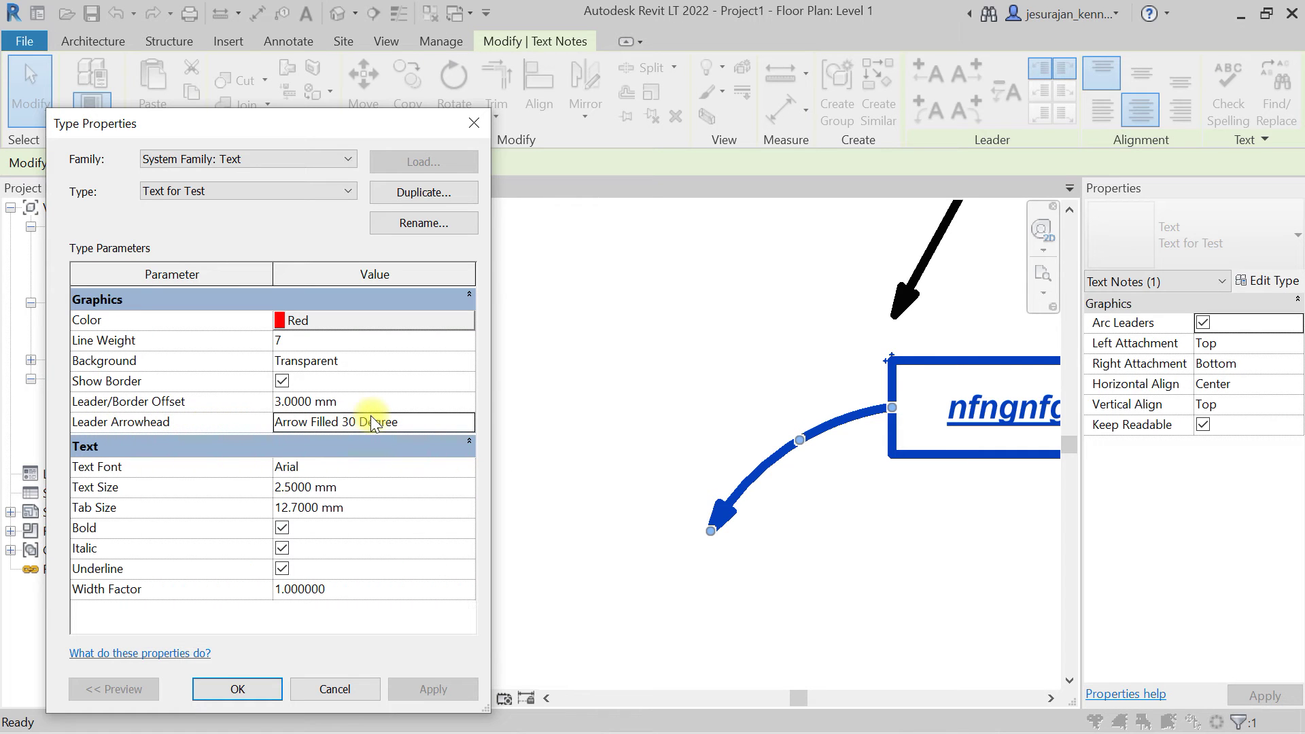
click(450, 297)
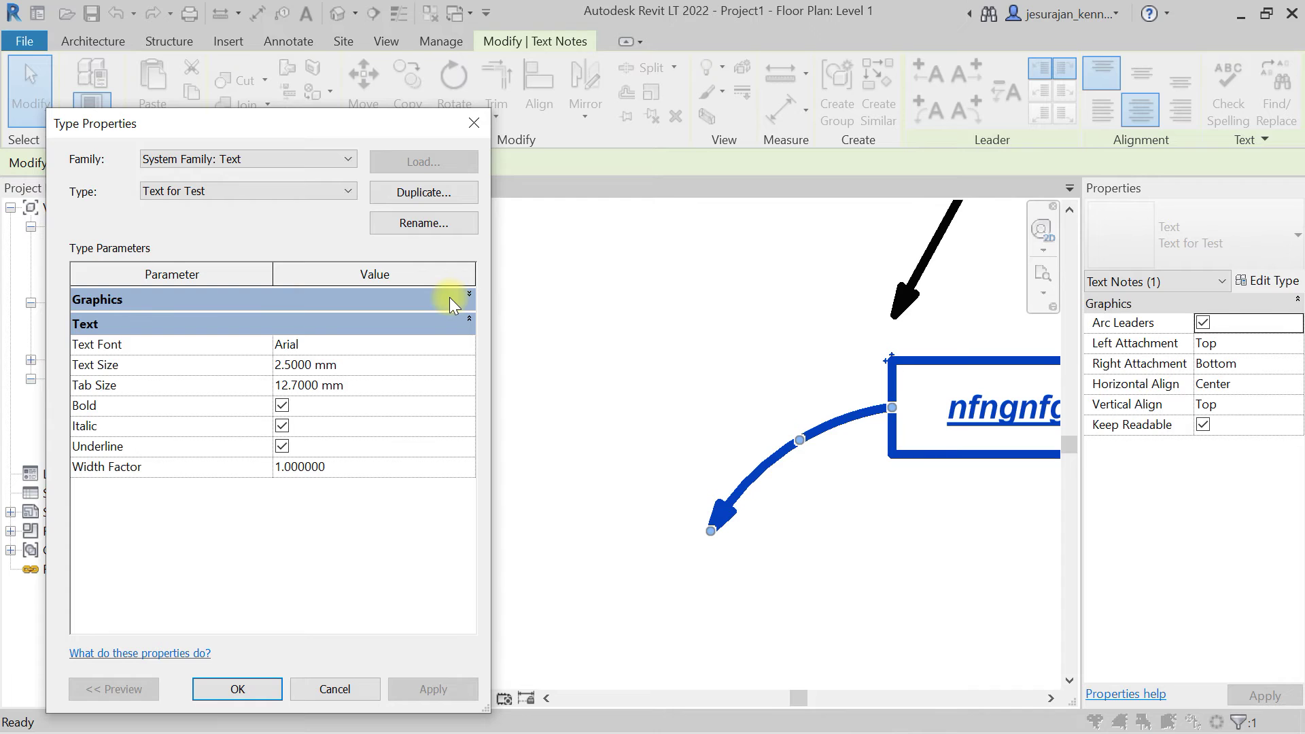
click(450, 300)
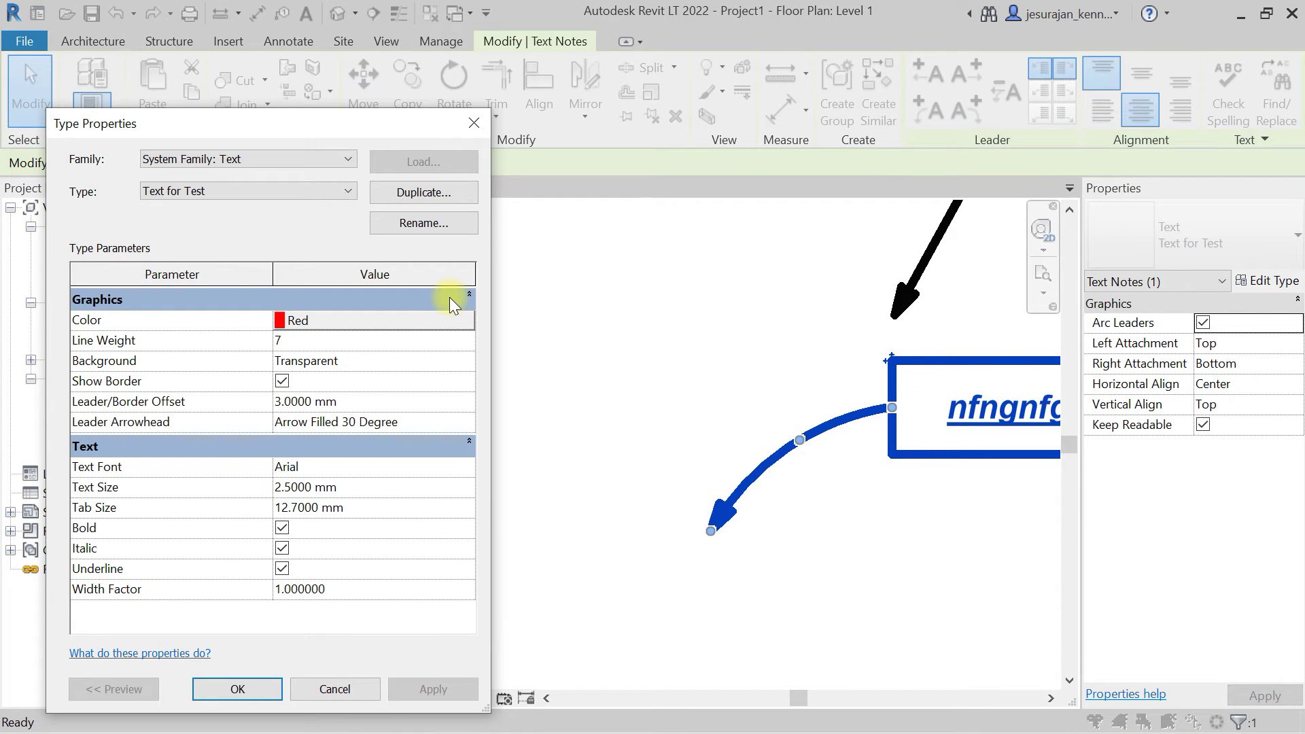
click(450, 297)
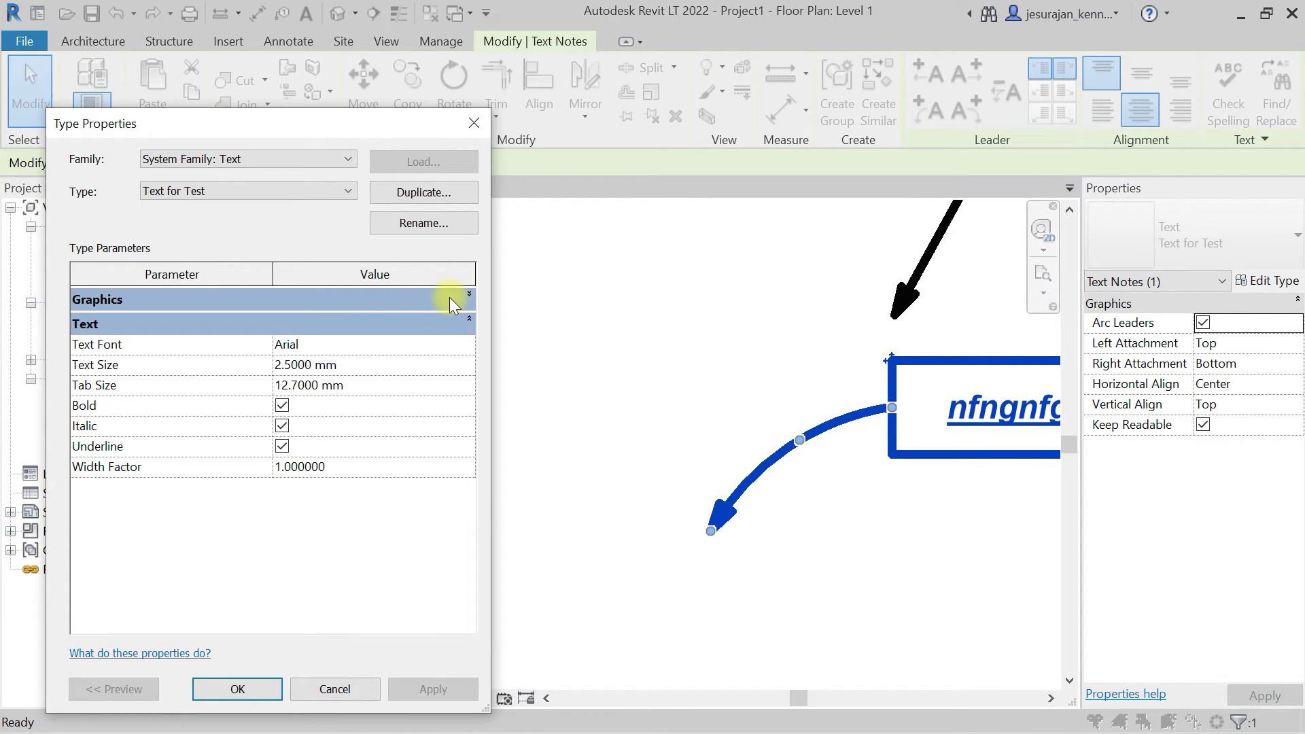
click(450, 298)
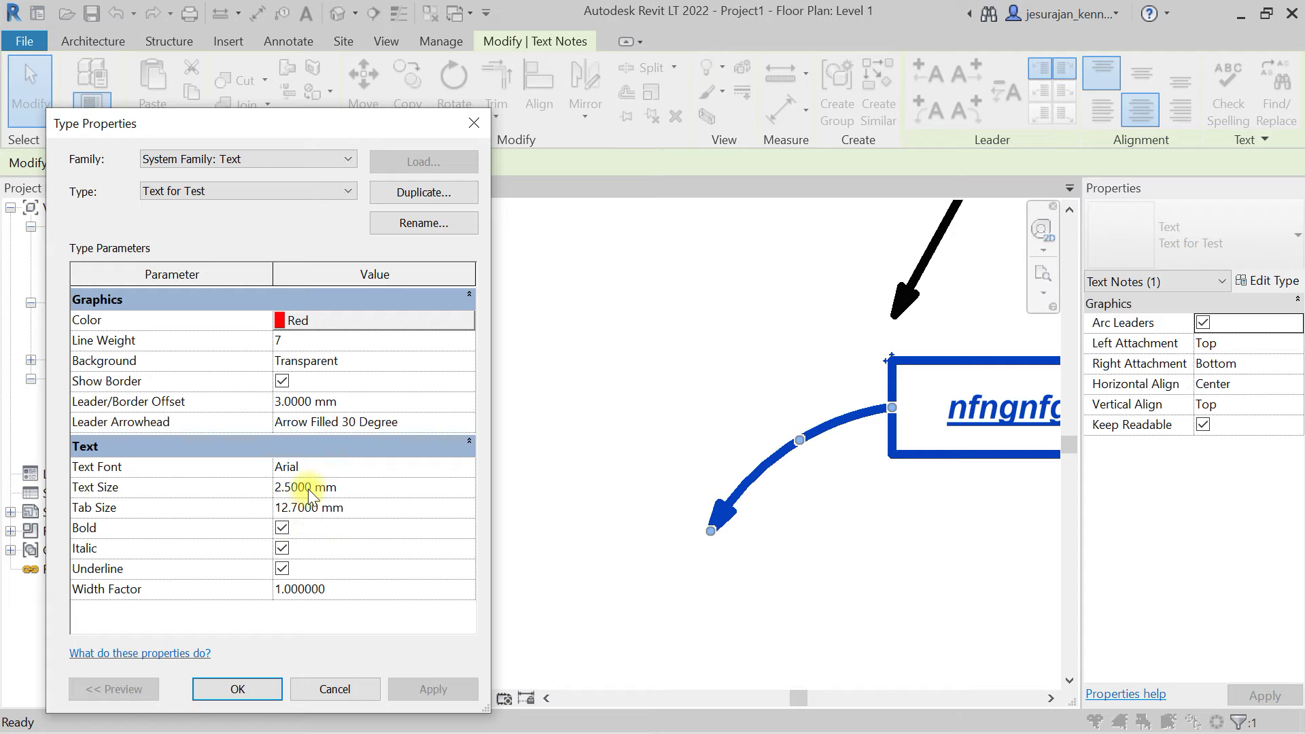
- Accept the red note's type properties and deselect the note
click(240, 691)
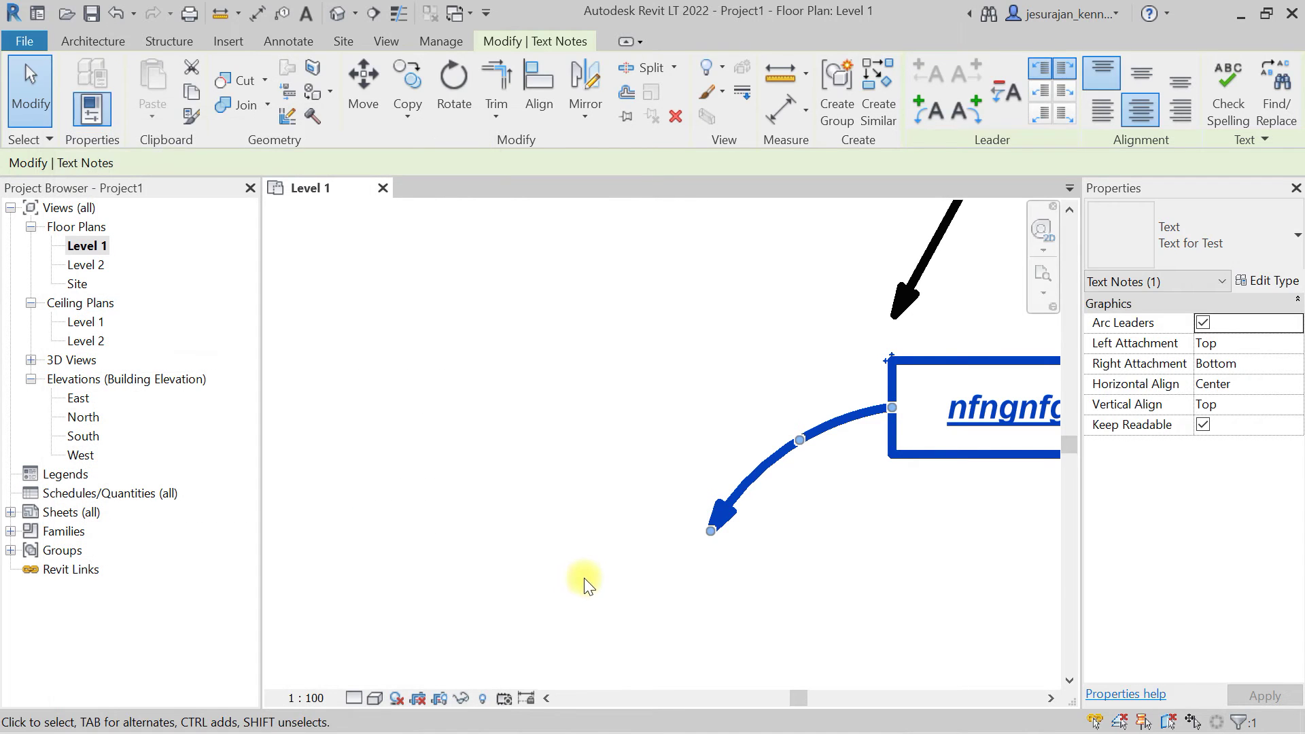
click(586, 575)
scroll(612, 503, down, 1)
middle_drag(909, 475, 560, 454)
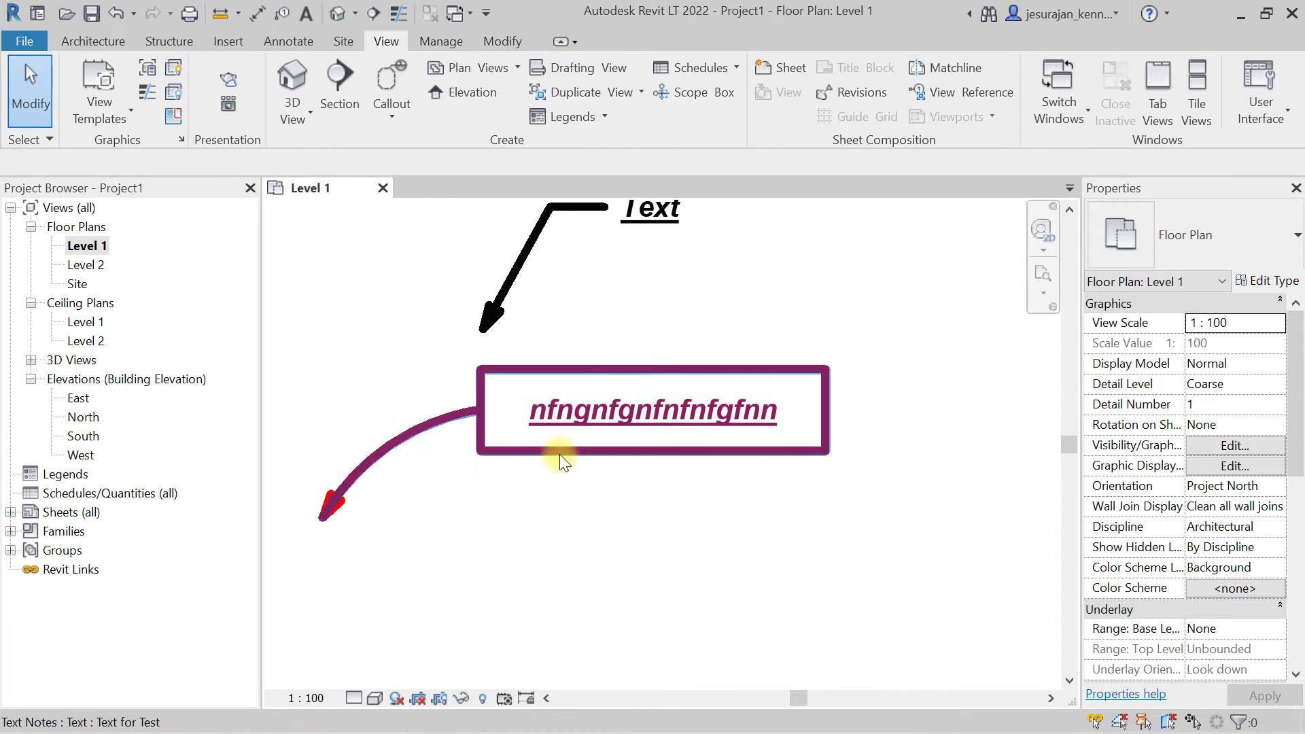
- Place a text note reading "sdvdsvsv" in the 2.5mm Arial type and move it just below the red bordered note
click(297, 49)
click(663, 72)
click(467, 548)
text(sdvdsvsv)
click(719, 543)
key(Escape)
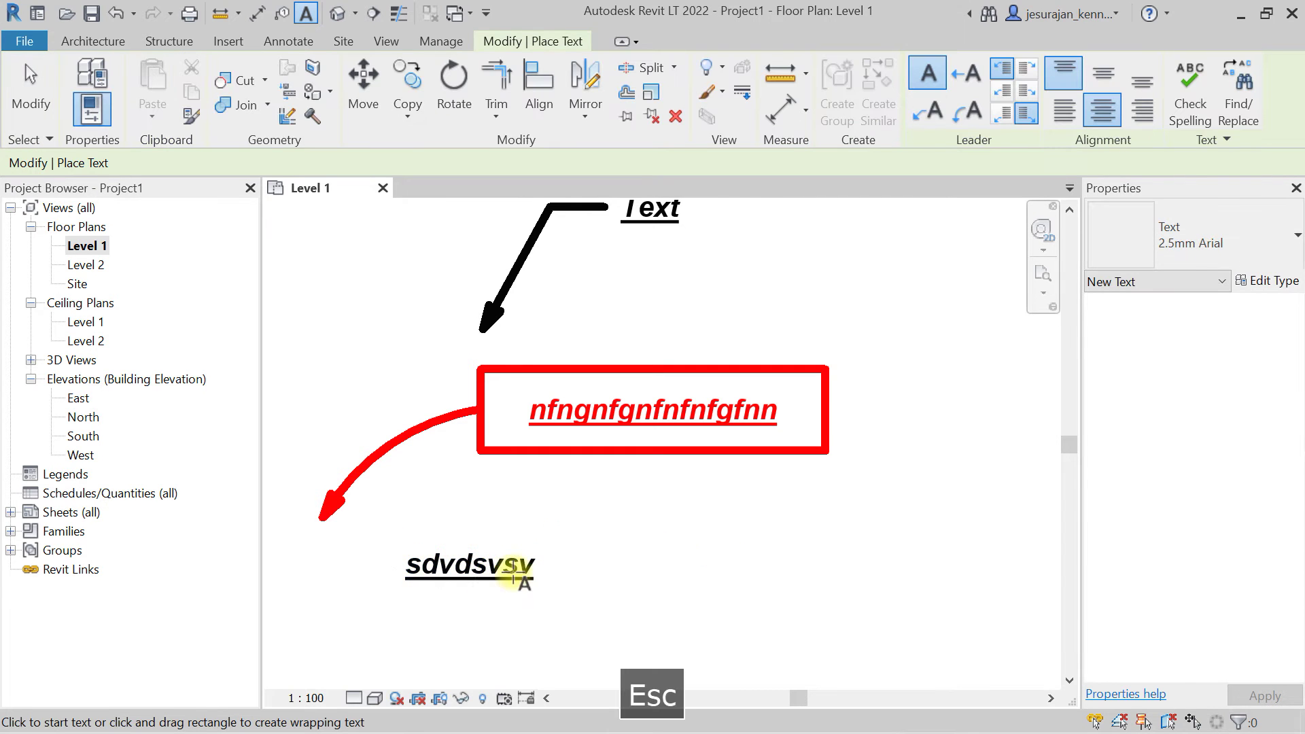
click(489, 570)
drag(389, 527, 591, 507)
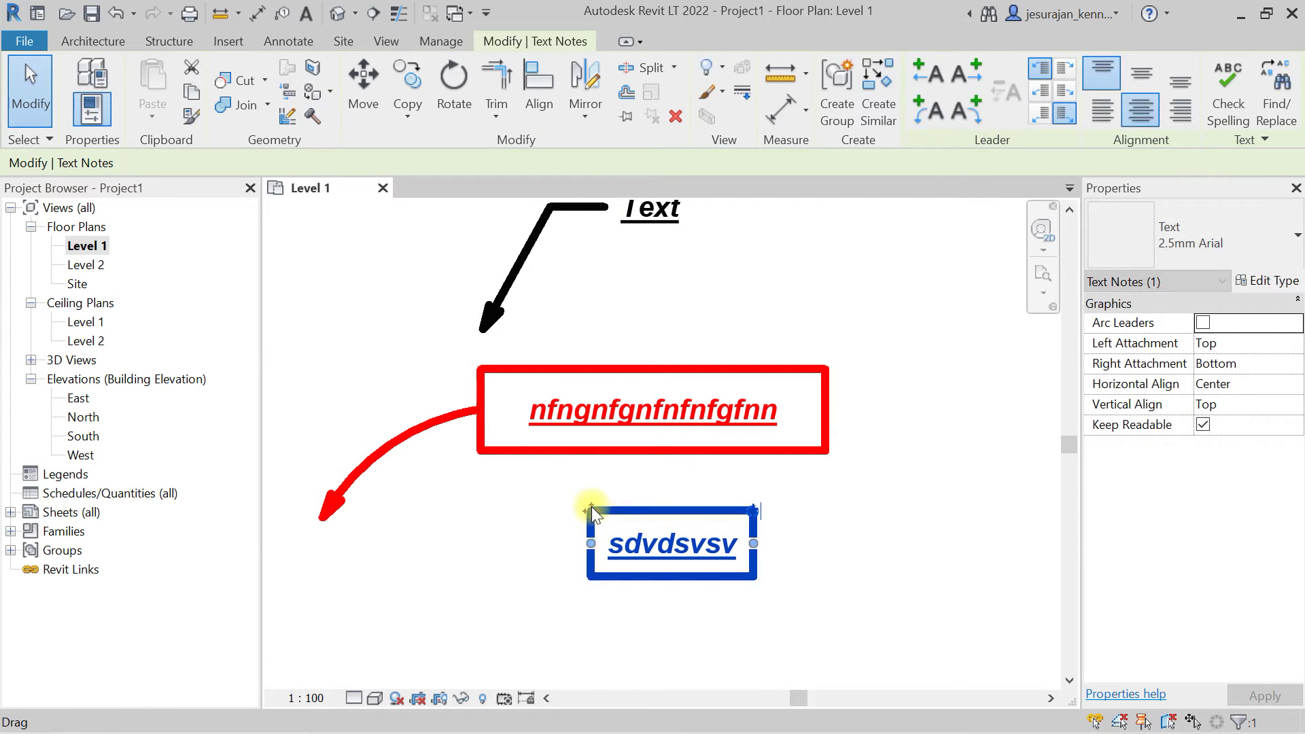
- Set the Text Font of the "sdvdsvsv" note's 2.5mm Arial type to Artifakt Element Light and apply it
click(1259, 285)
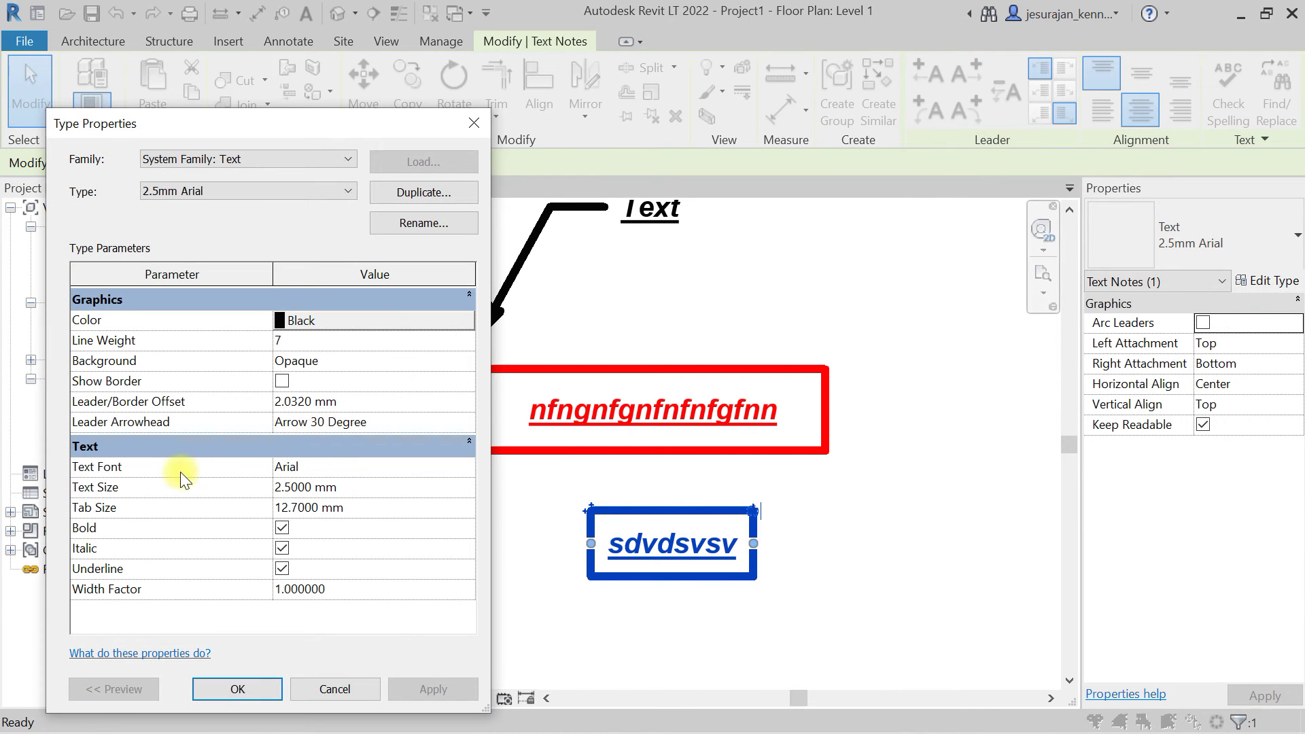
click(452, 467)
click(468, 468)
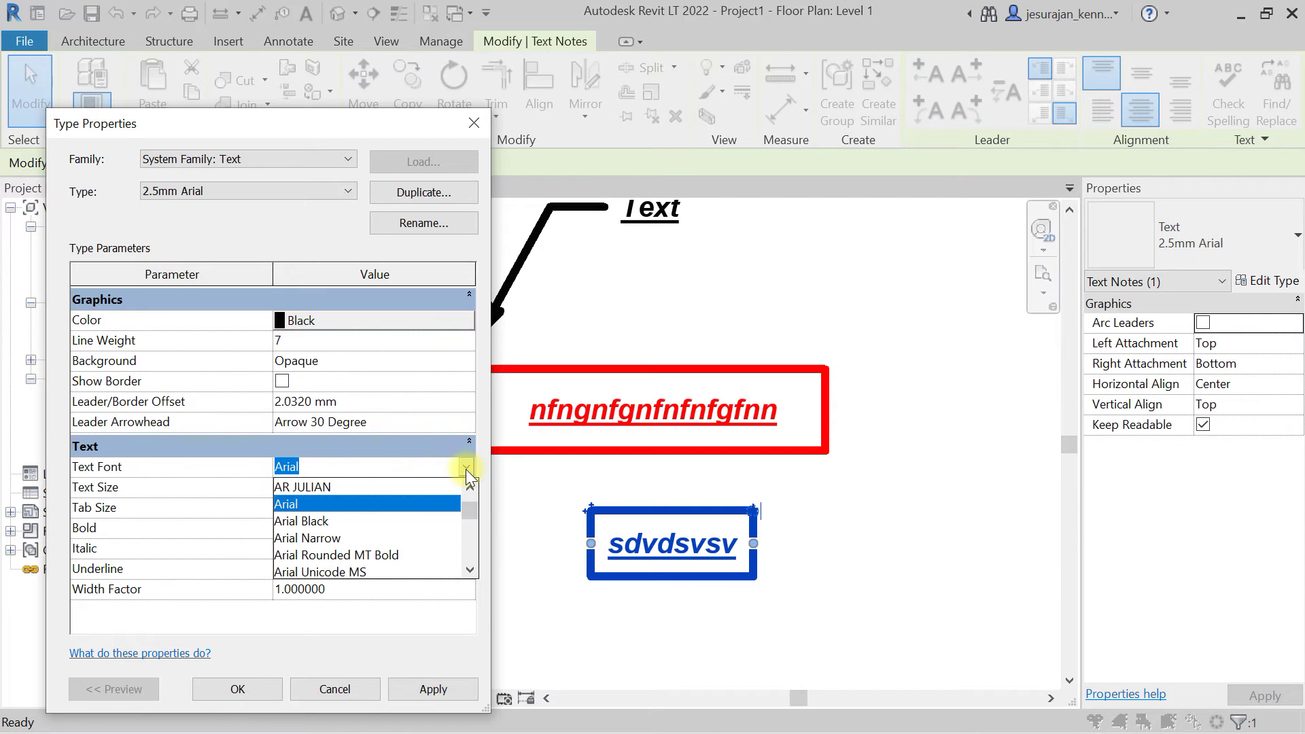
scroll(365, 536, down, 2)
scroll(365, 535, down, 1)
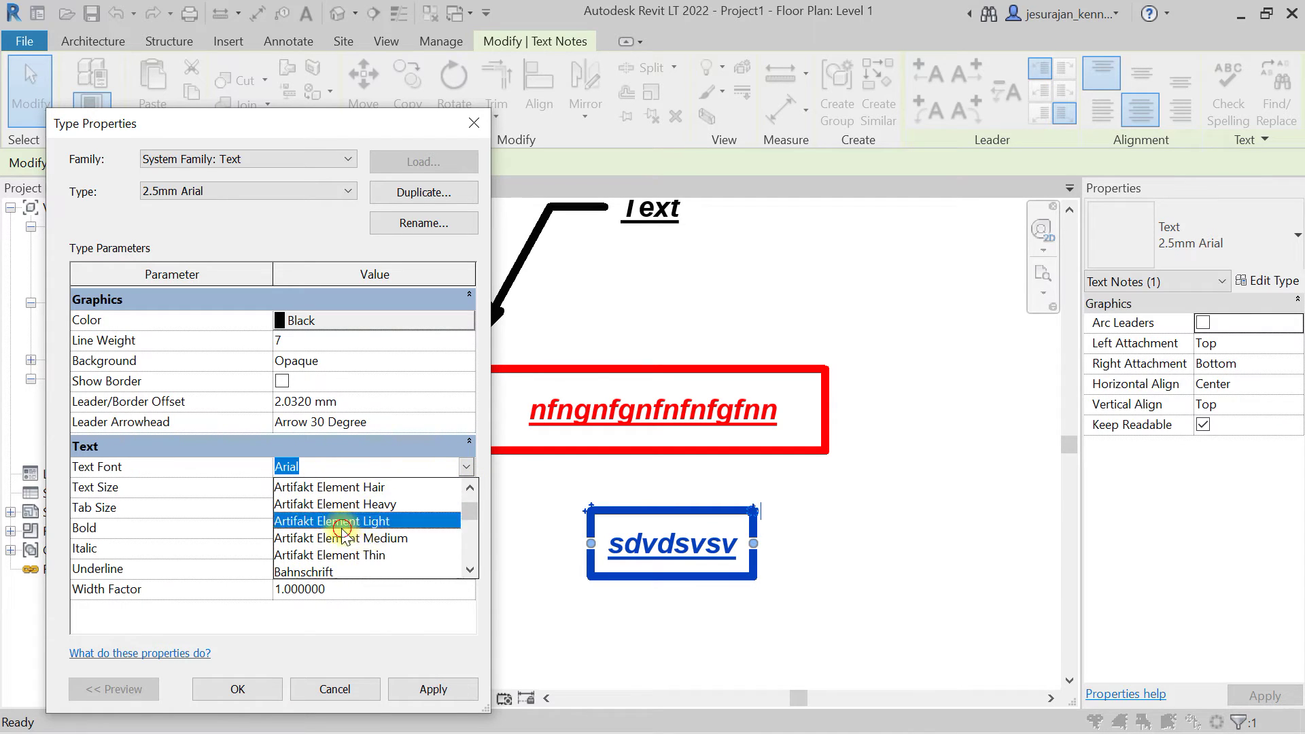
click(344, 521)
click(433, 688)
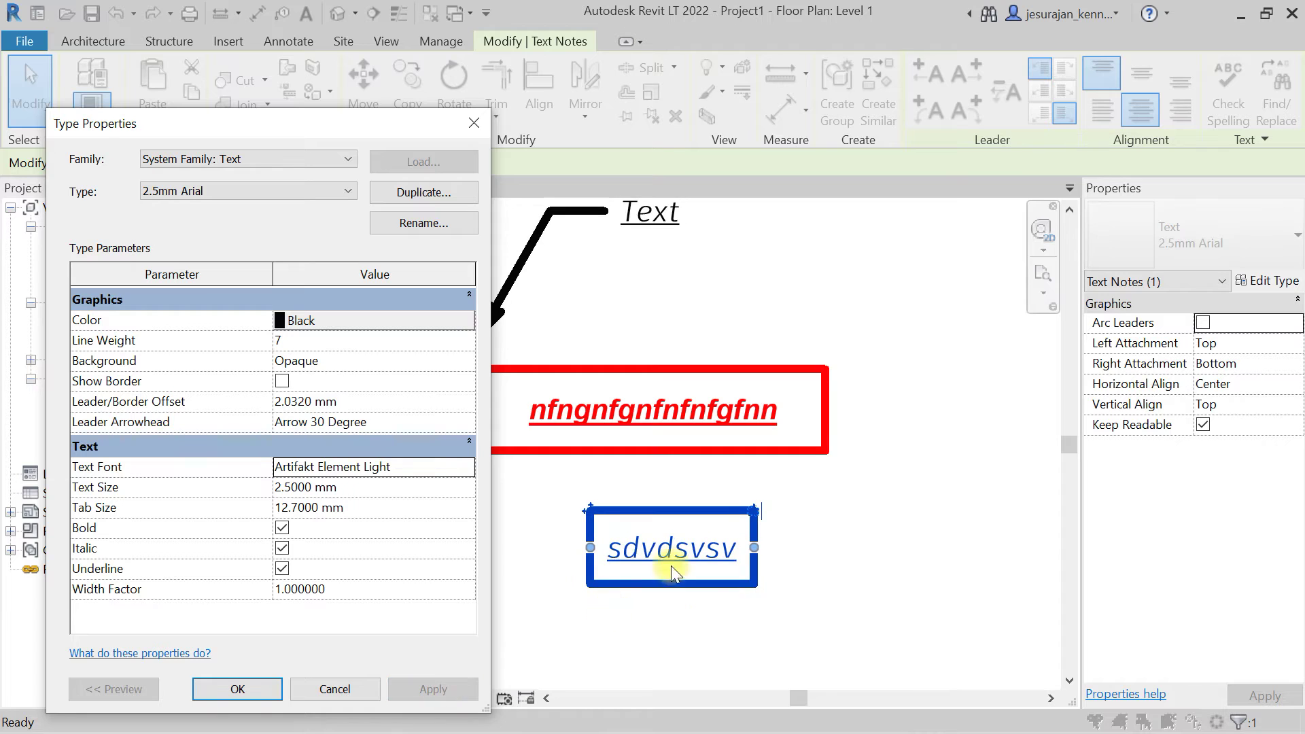
- Change the 2.5mm Arial type's Text Font to Artifakt Element Hair, accept the change, and deselect the note
click(466, 469)
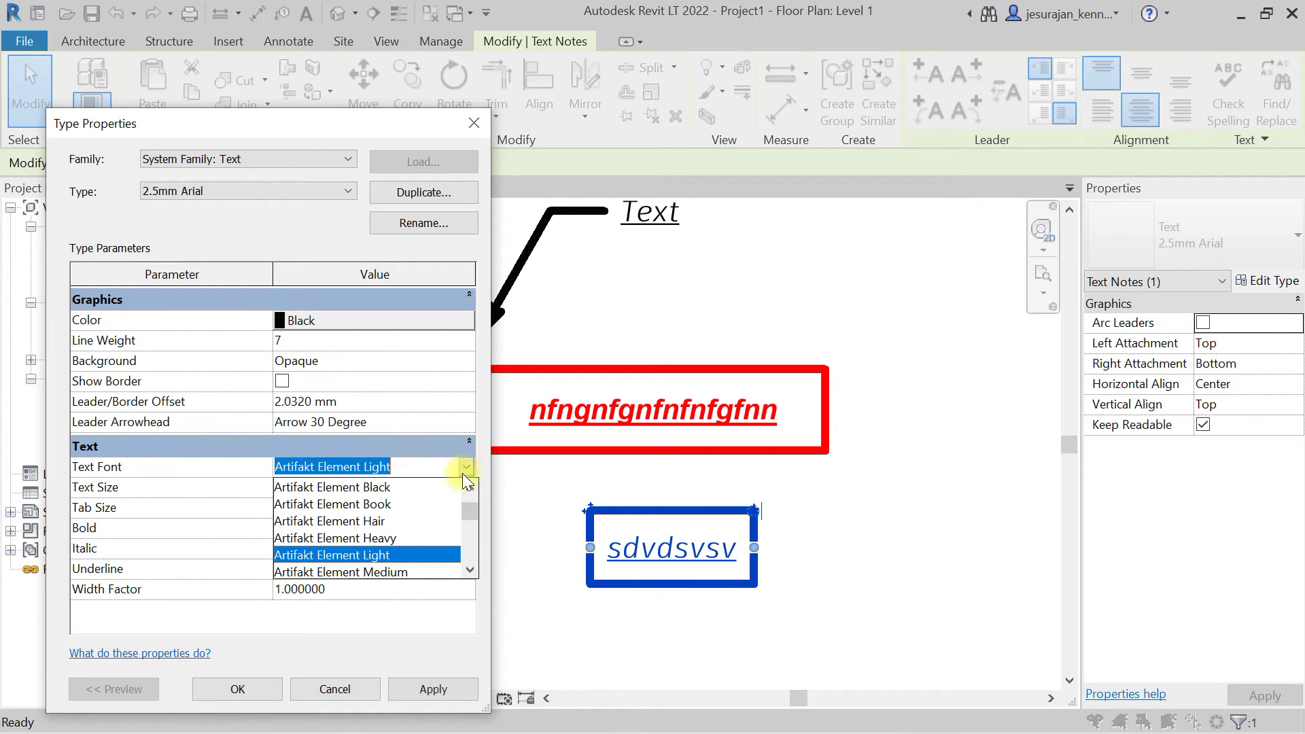
click(337, 522)
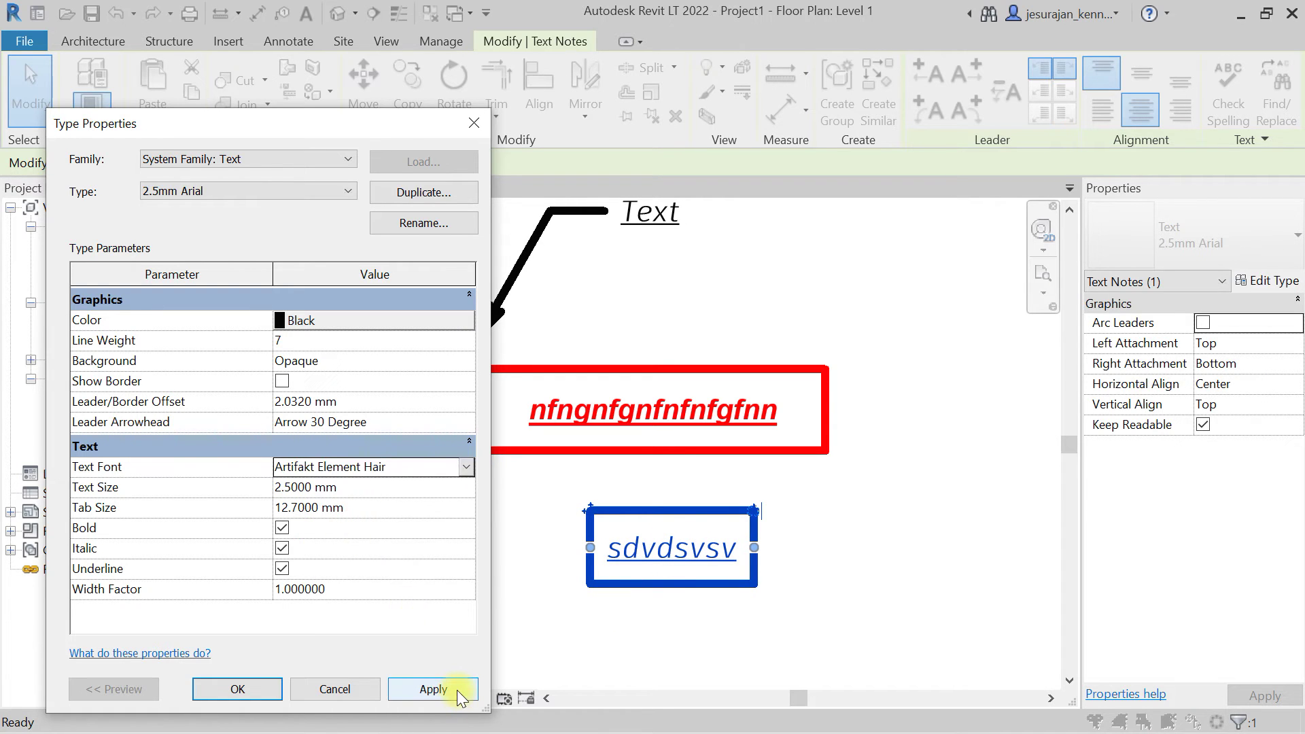
click(457, 692)
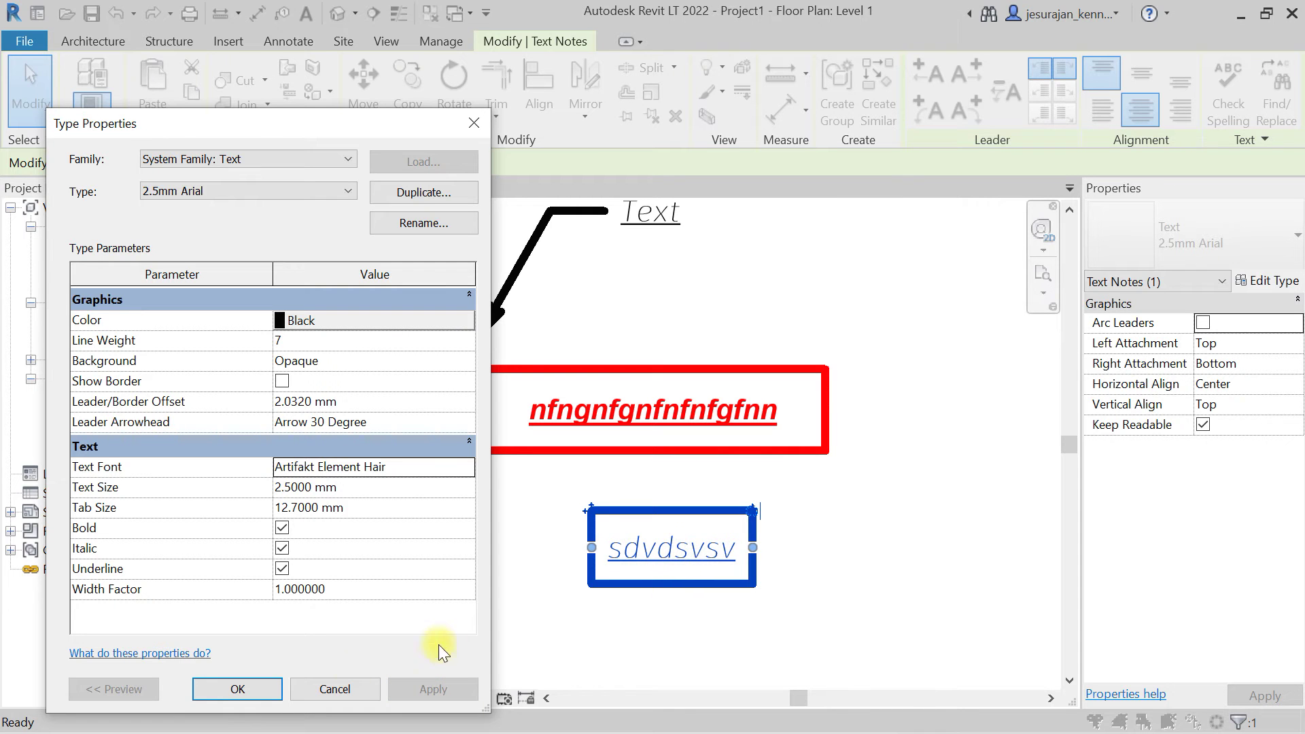
click(237, 688)
click(553, 620)
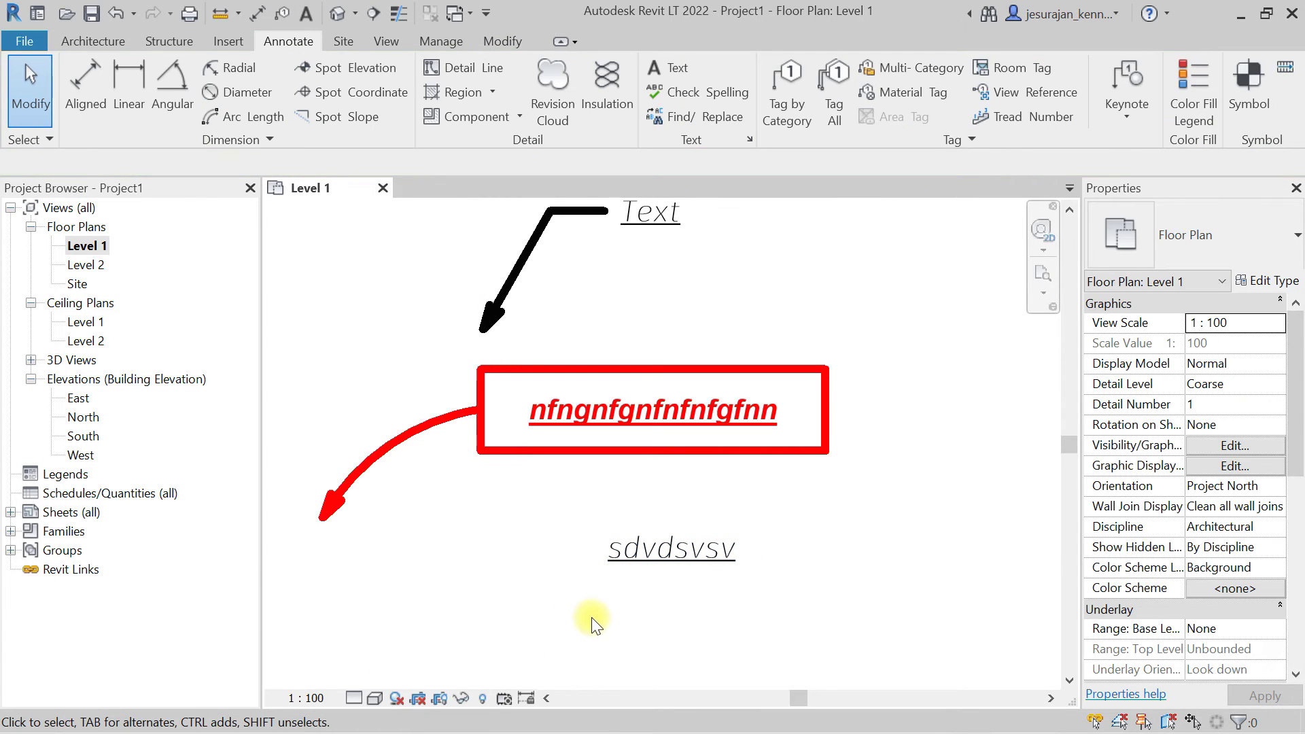
- Review the type properties of the "sdvdsvsv" note and deselect it
click(666, 566)
click(1259, 281)
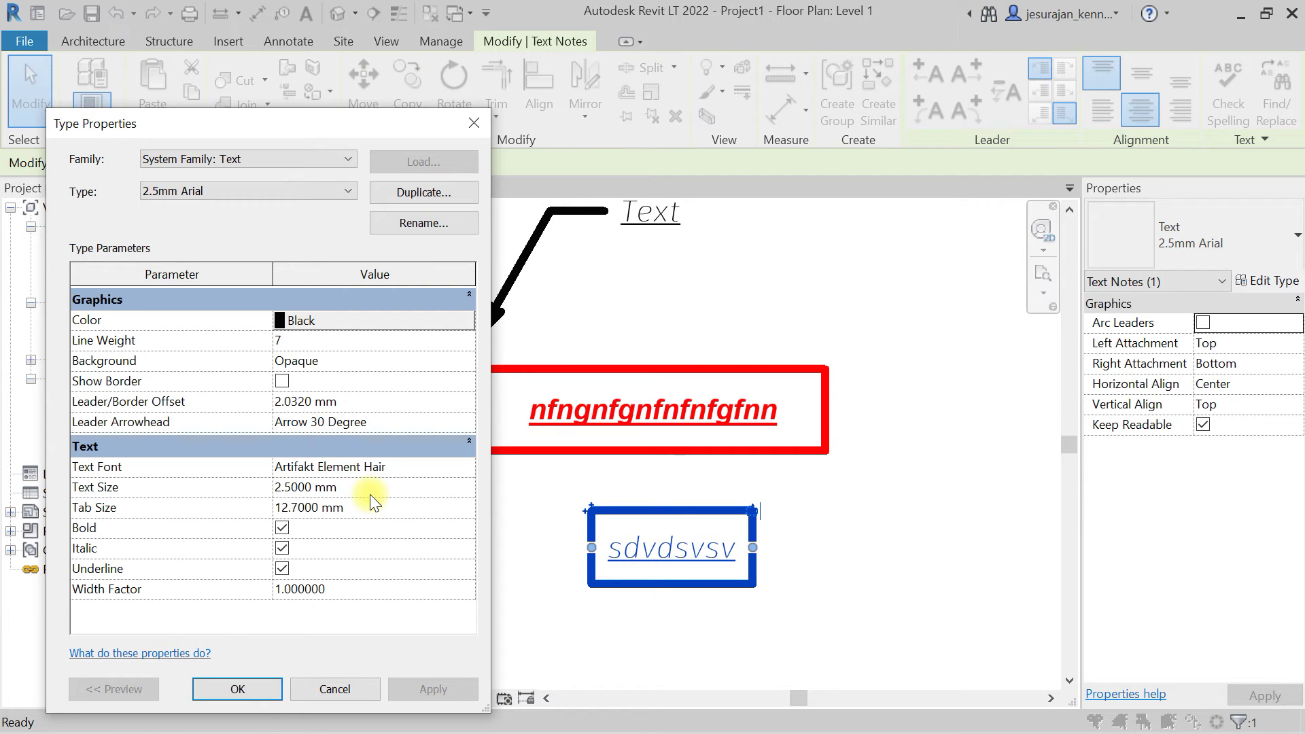
click(238, 689)
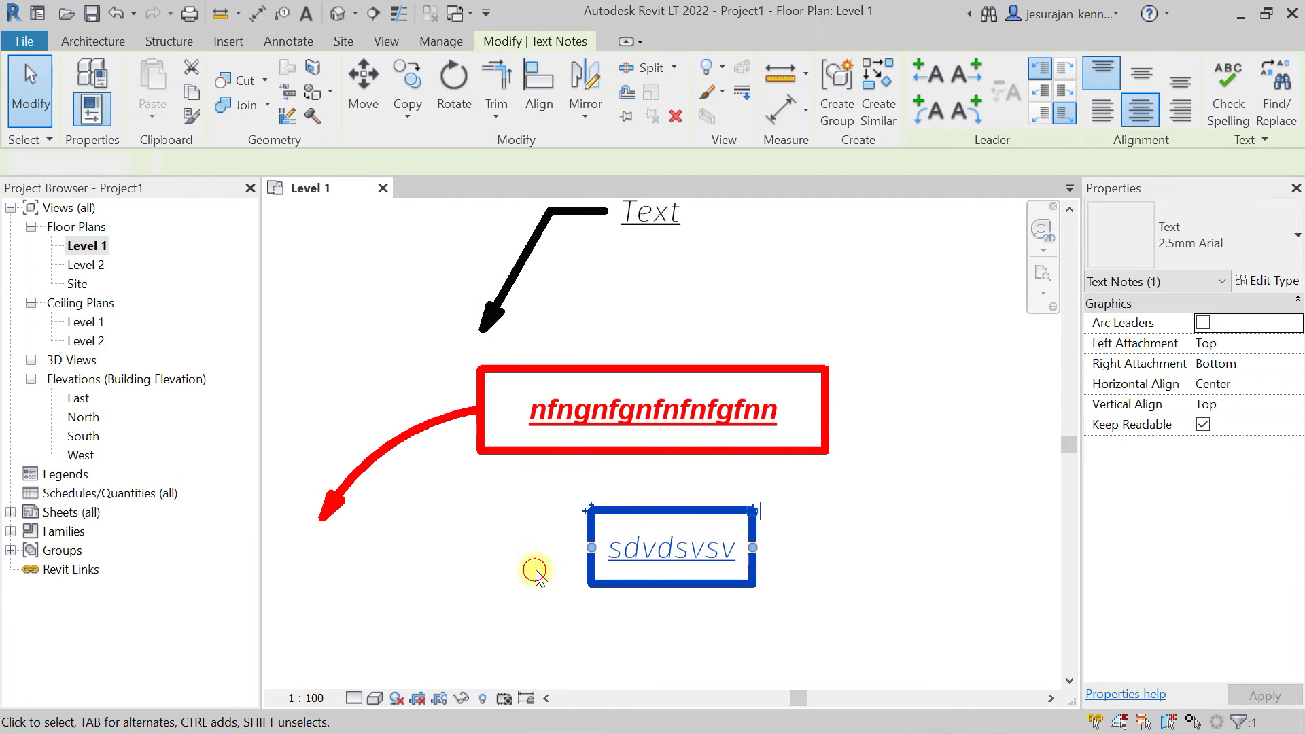
click(533, 569)
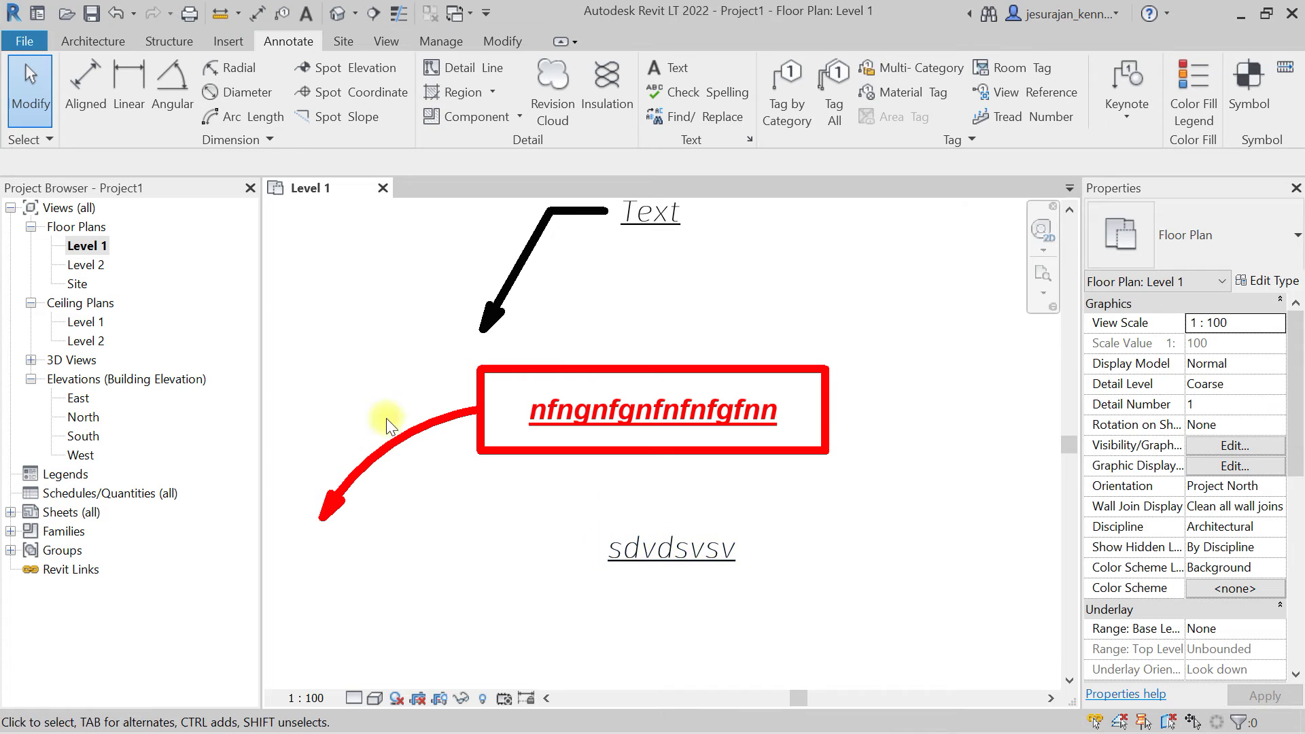
- Open sheet A101 - Unnamed and inspect the text notes in its Level 1 viewport
click(11, 512)
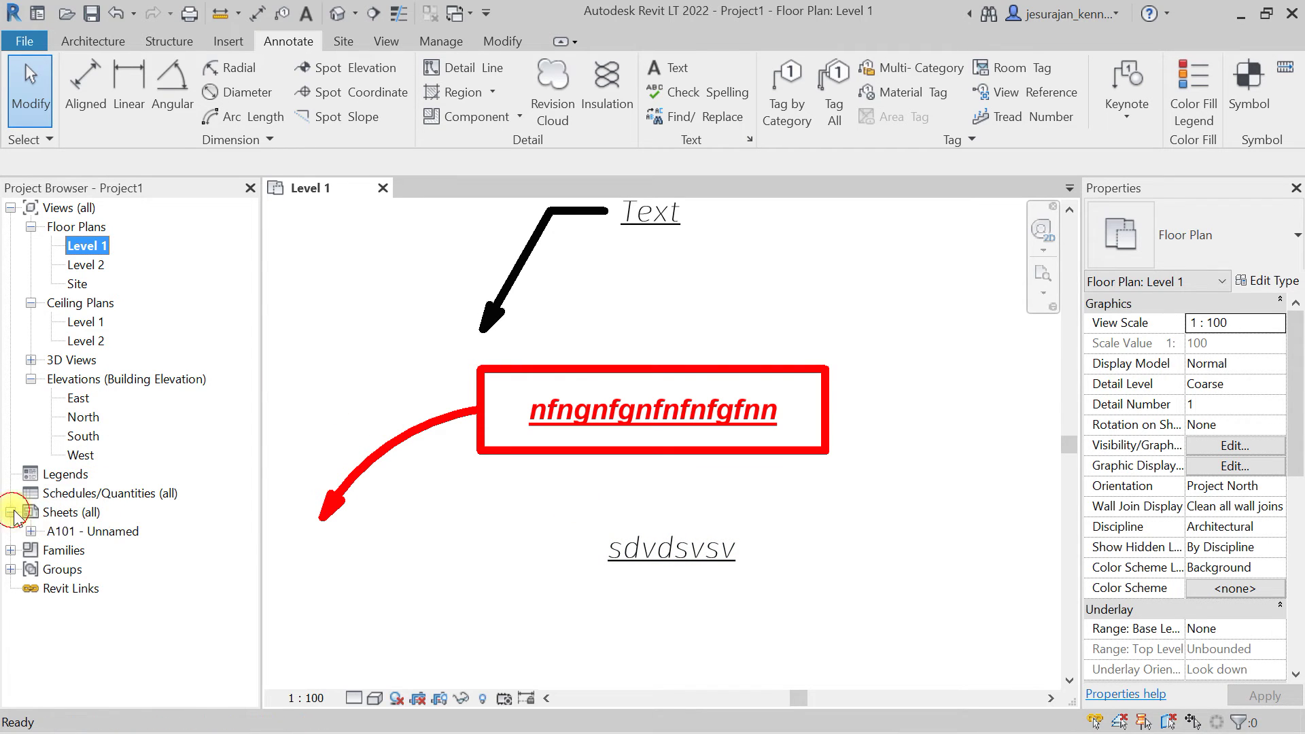
double_click(116, 531)
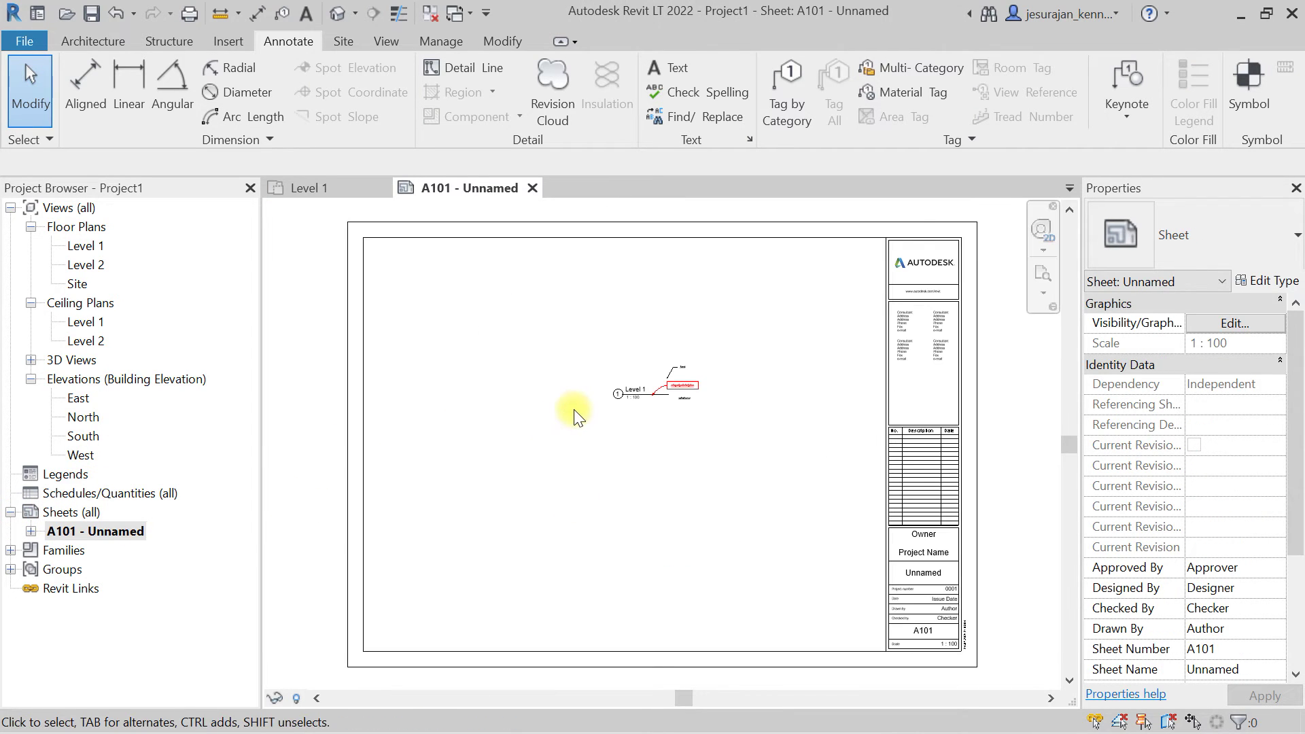
scroll(632, 397, up, 3)
scroll(673, 370, down, 2)
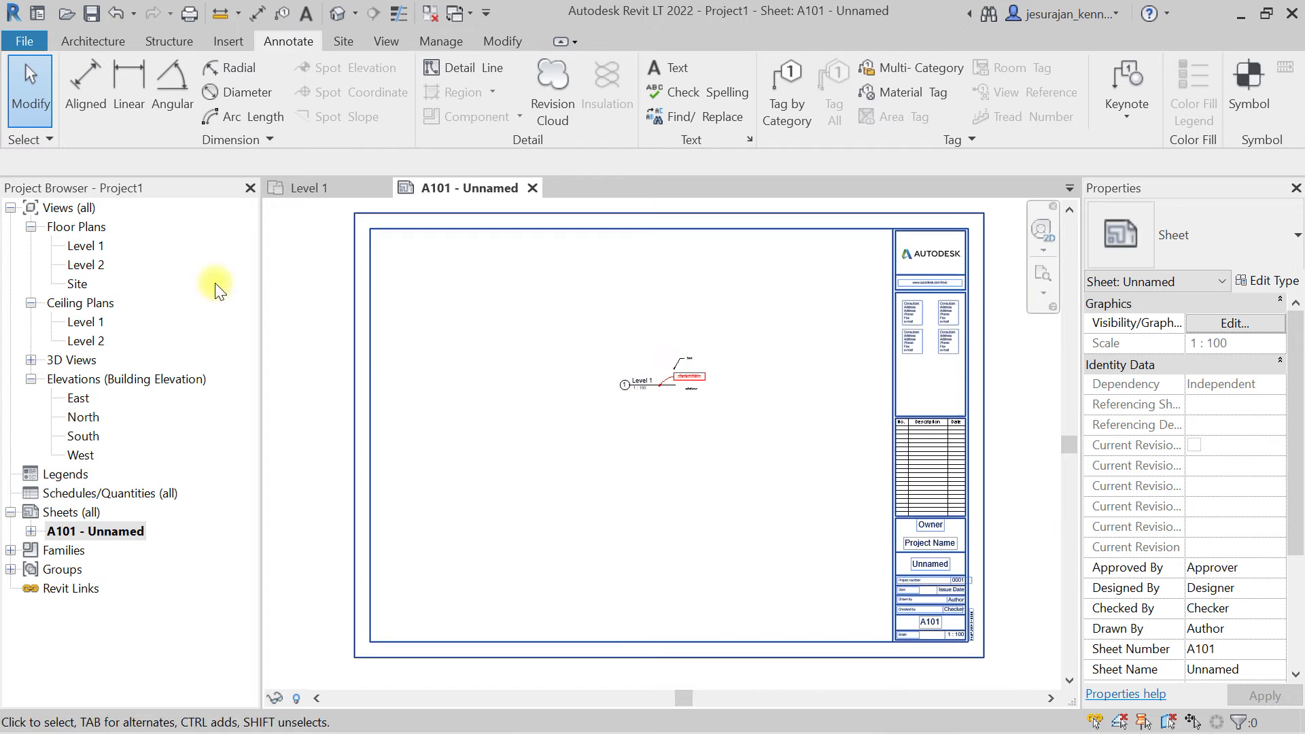
scroll(706, 365, up, 2)
scroll(707, 368, up, 5)
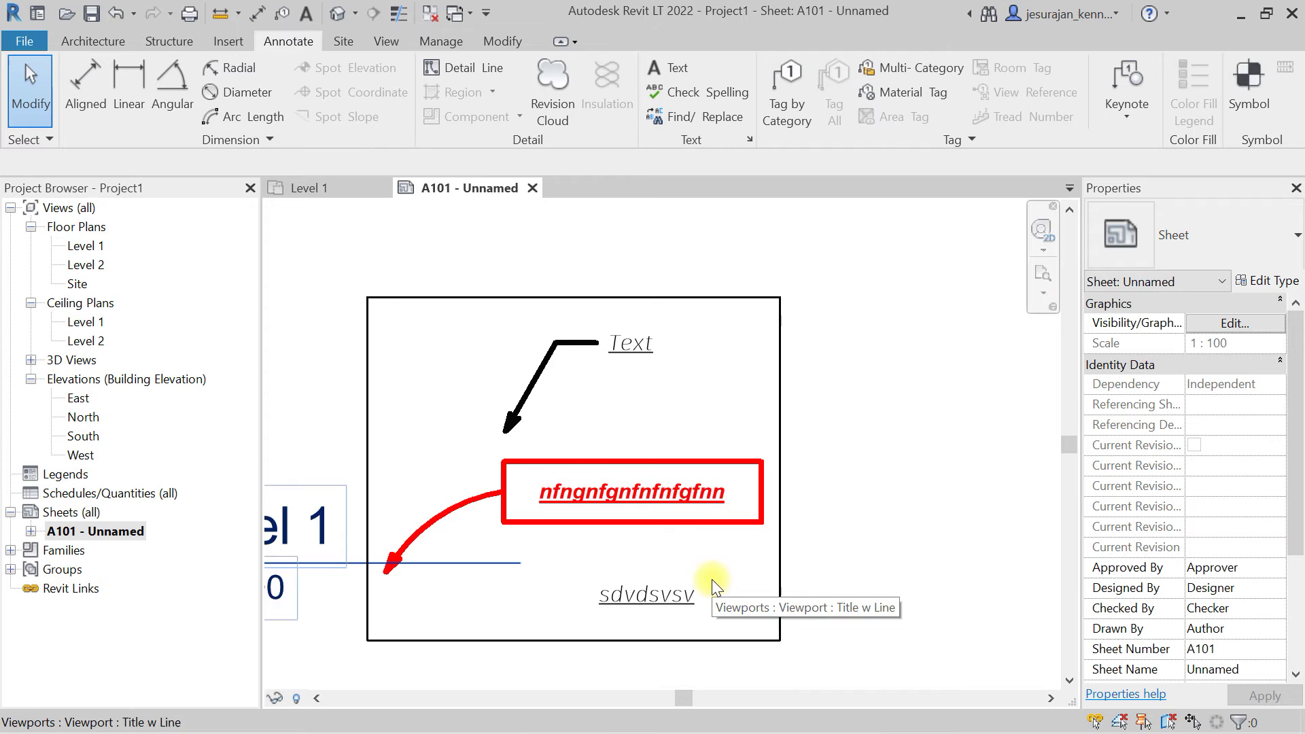
middle_drag(707, 582, 687, 473)
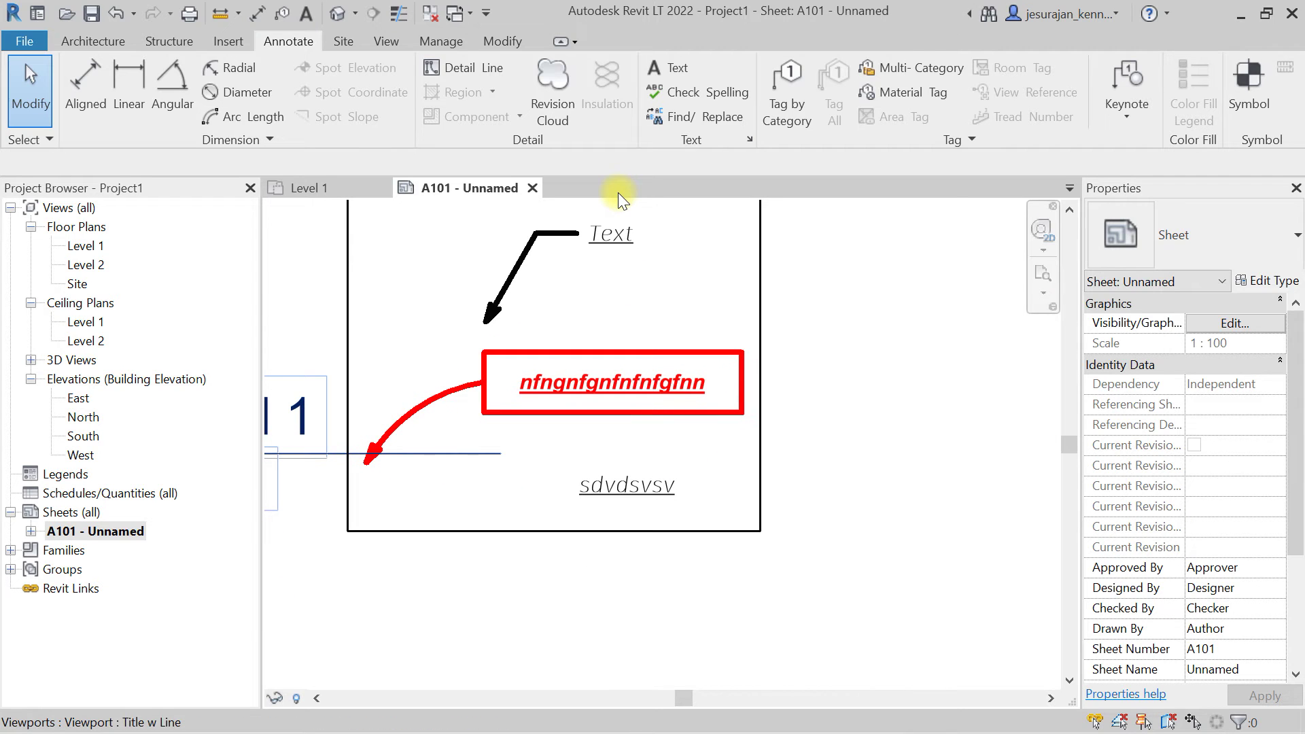
key(d)
key(i)
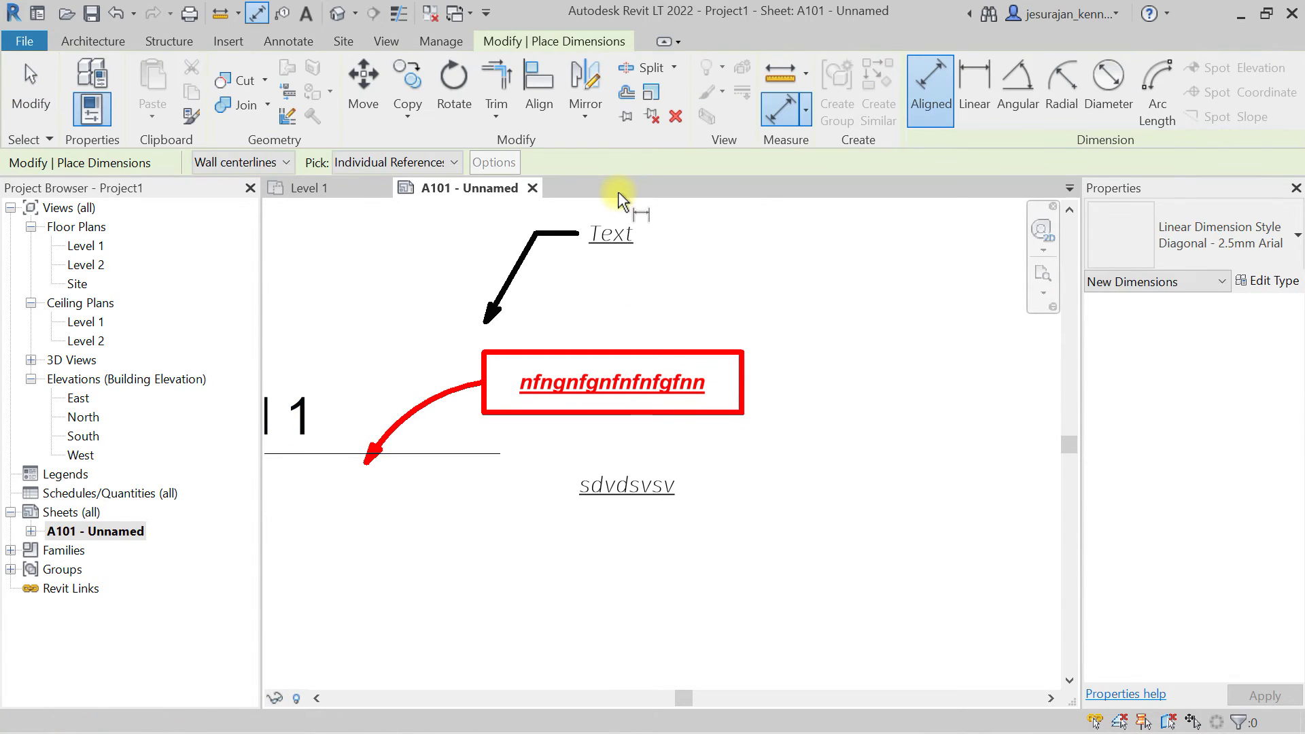
click(267, 42)
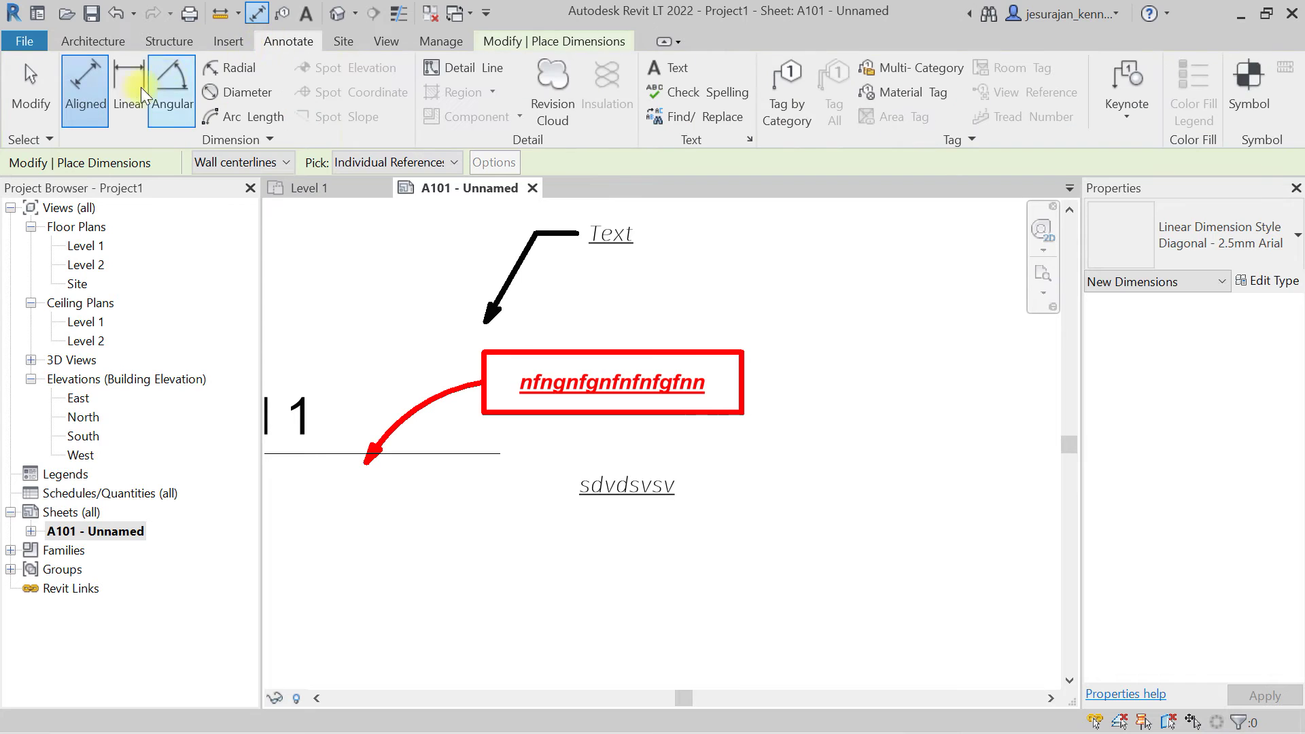
click(591, 38)
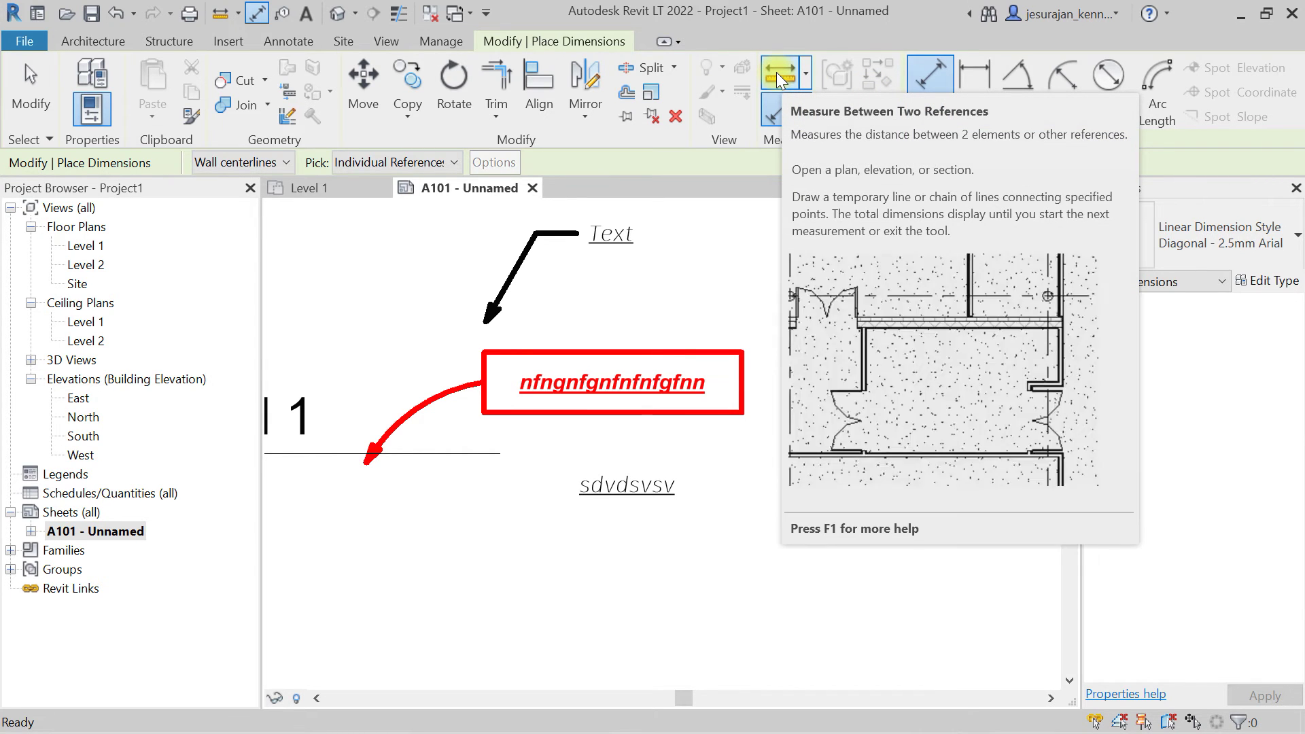
- Measure the vertical text height of the "sdvdsvsv" note on sheet A101, starting from its underline, and leave the measuring tool
click(776, 72)
scroll(676, 496, up, 4)
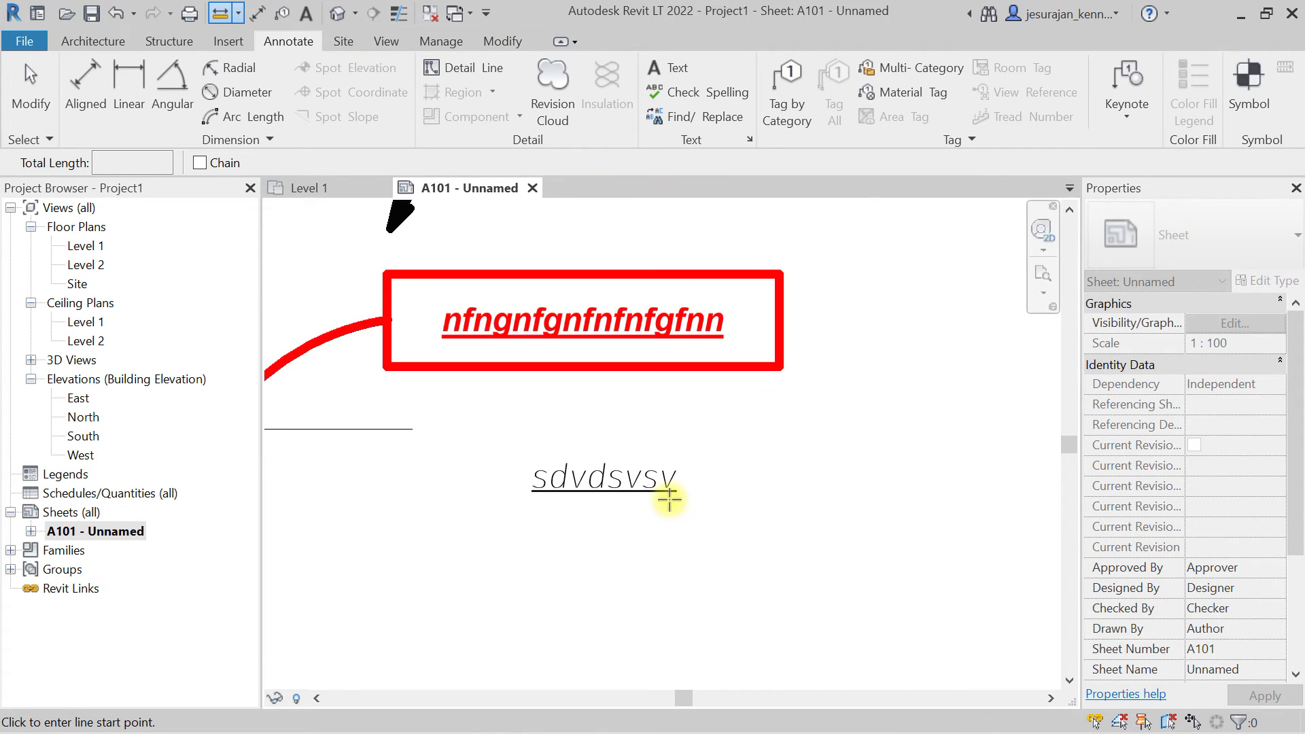
click(681, 485)
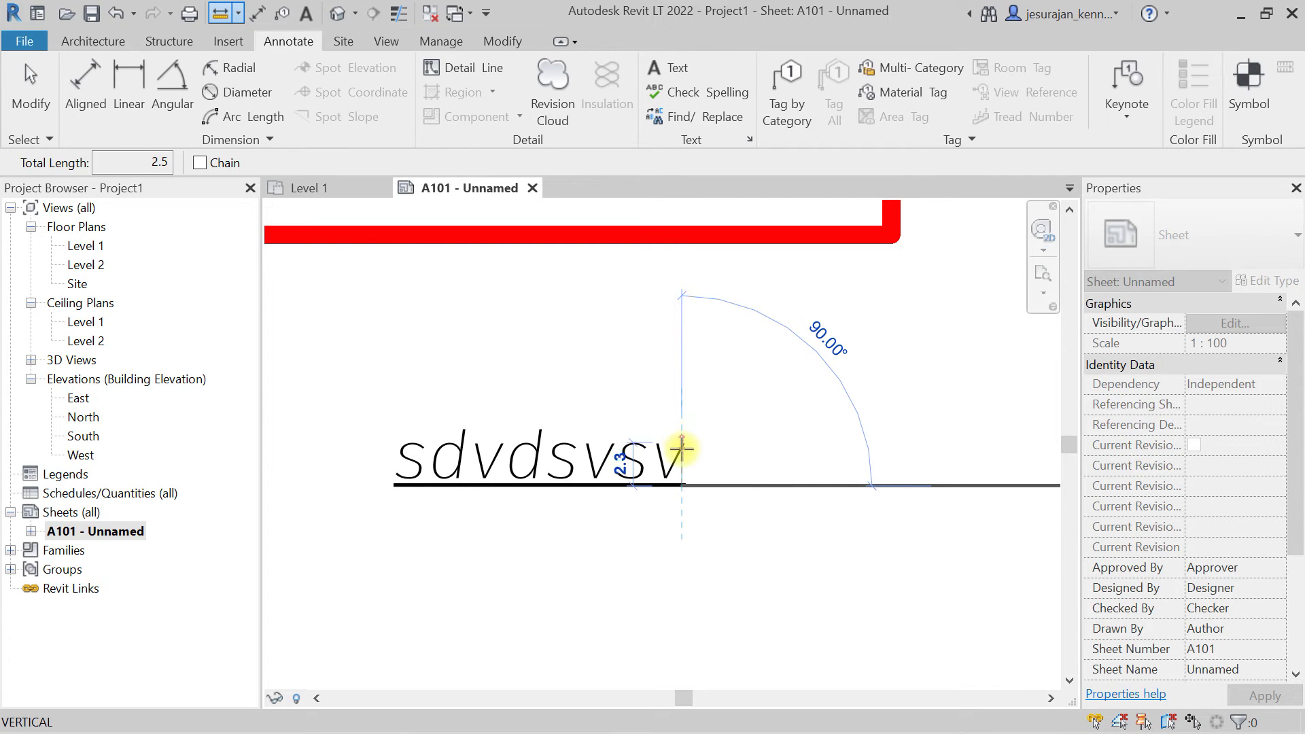
scroll(681, 449, up, 5)
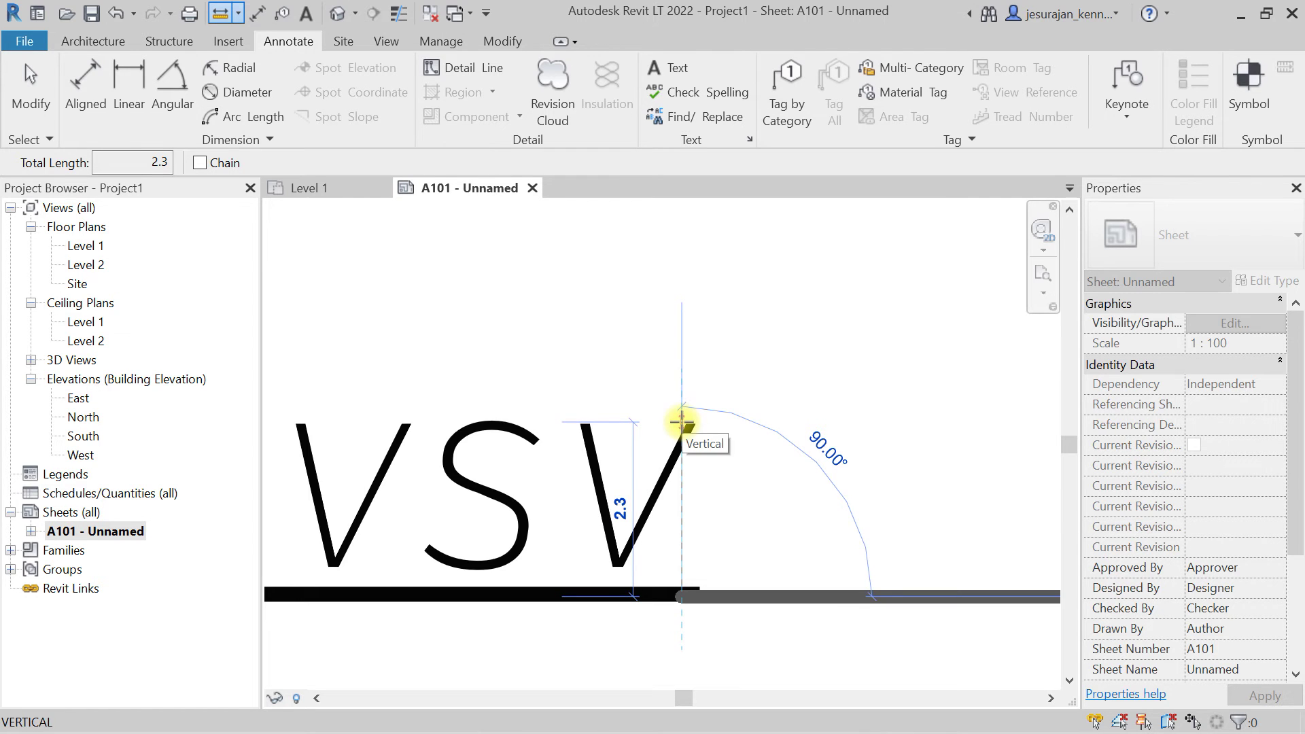
scroll(682, 422, down, 8)
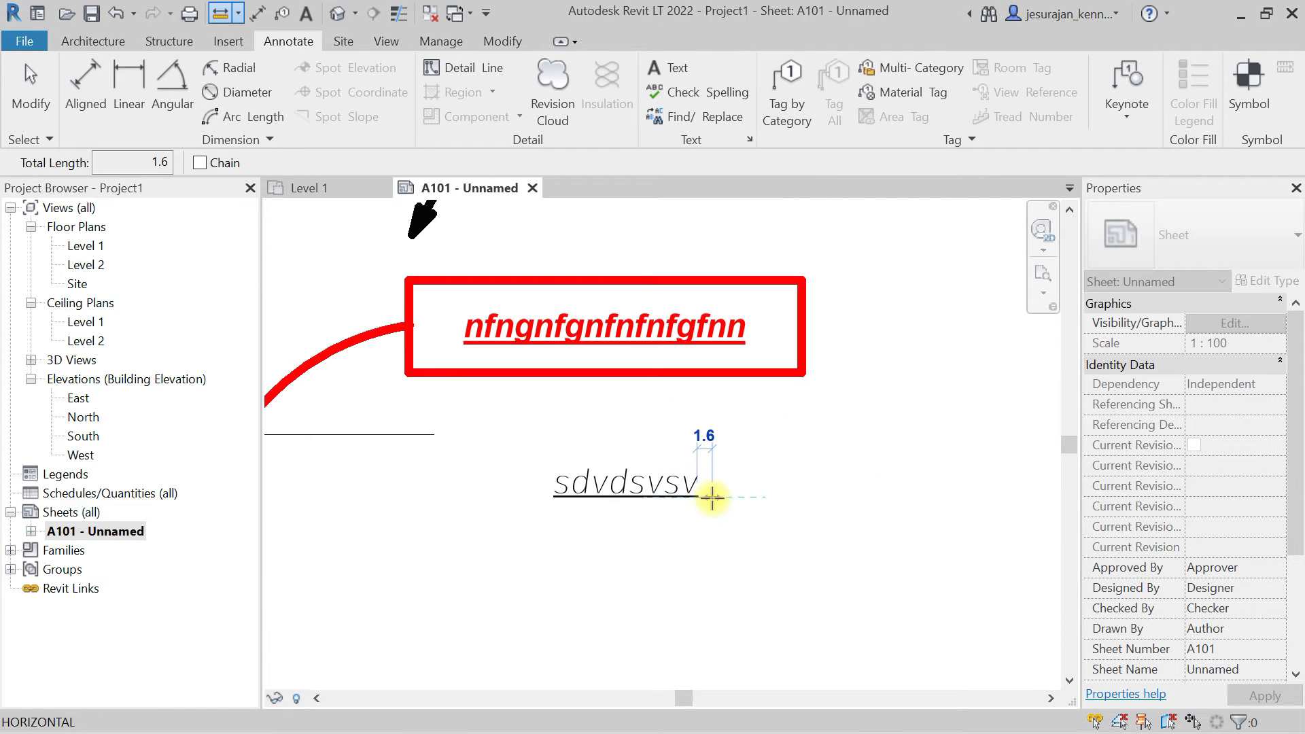
key(Escape)
key(Escape)
scroll(742, 324, up, 2)
scroll(746, 427, down, 2)
scroll(746, 427, down, 2)
middle_click(747, 426)
middle_click(746, 427)
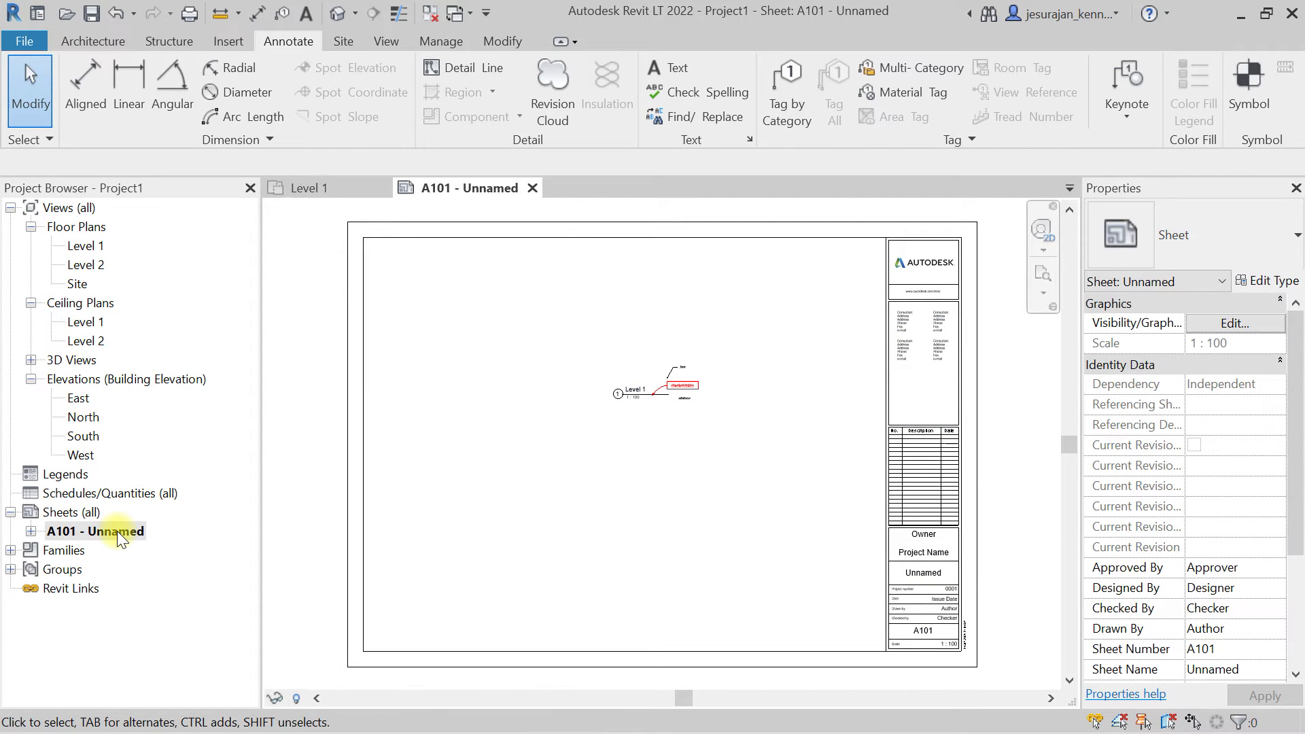
- Open the Level 1 floor plan and review the type properties of the "sdvdsvsv" note
double_click(87, 247)
click(734, 545)
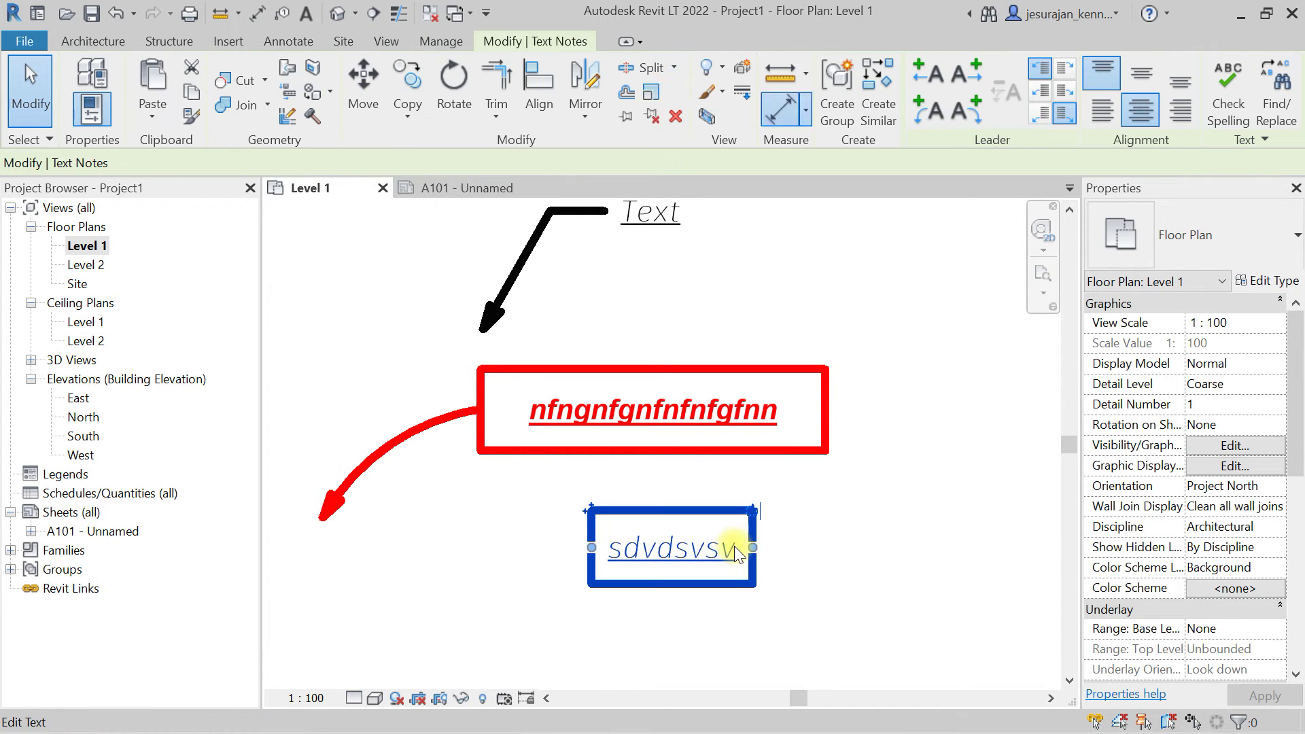
click(1271, 282)
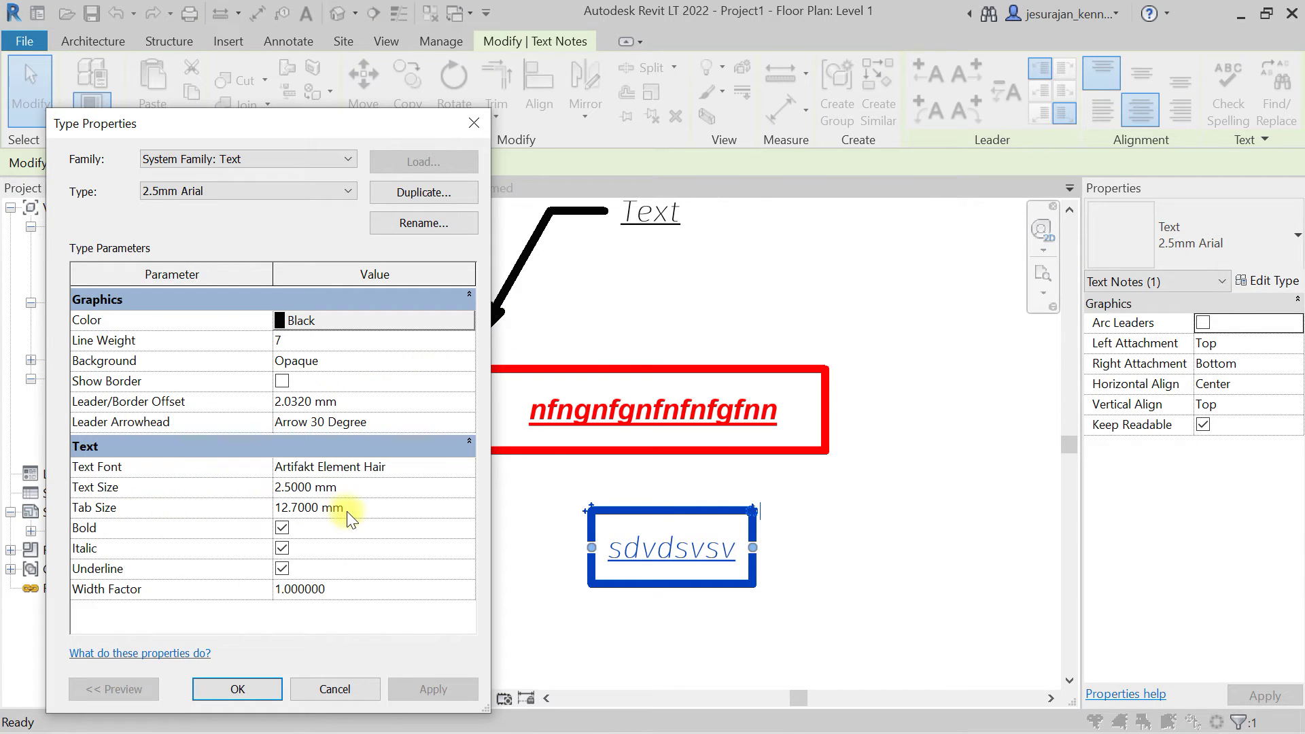
click(237, 689)
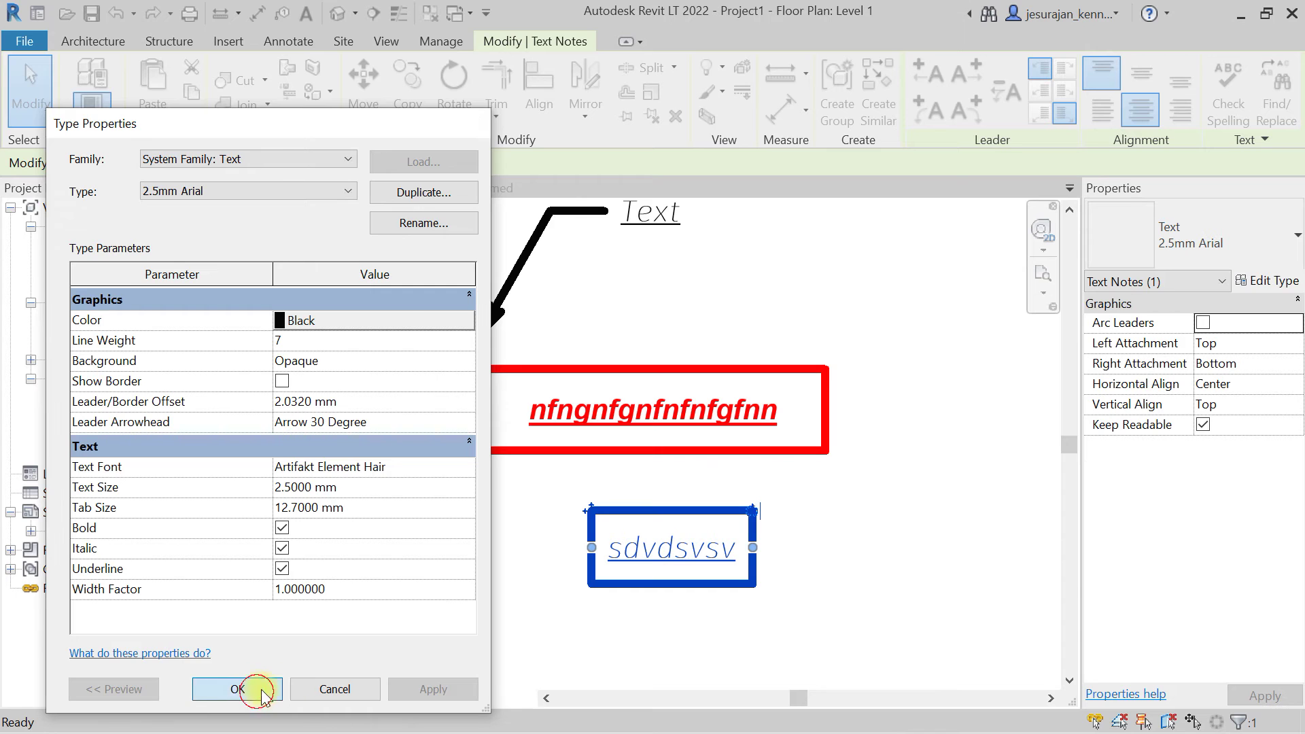
- Insert "Note:" as a separate first line above "sdvdsvsv" in the text note
double_click(642, 553)
click(593, 547)
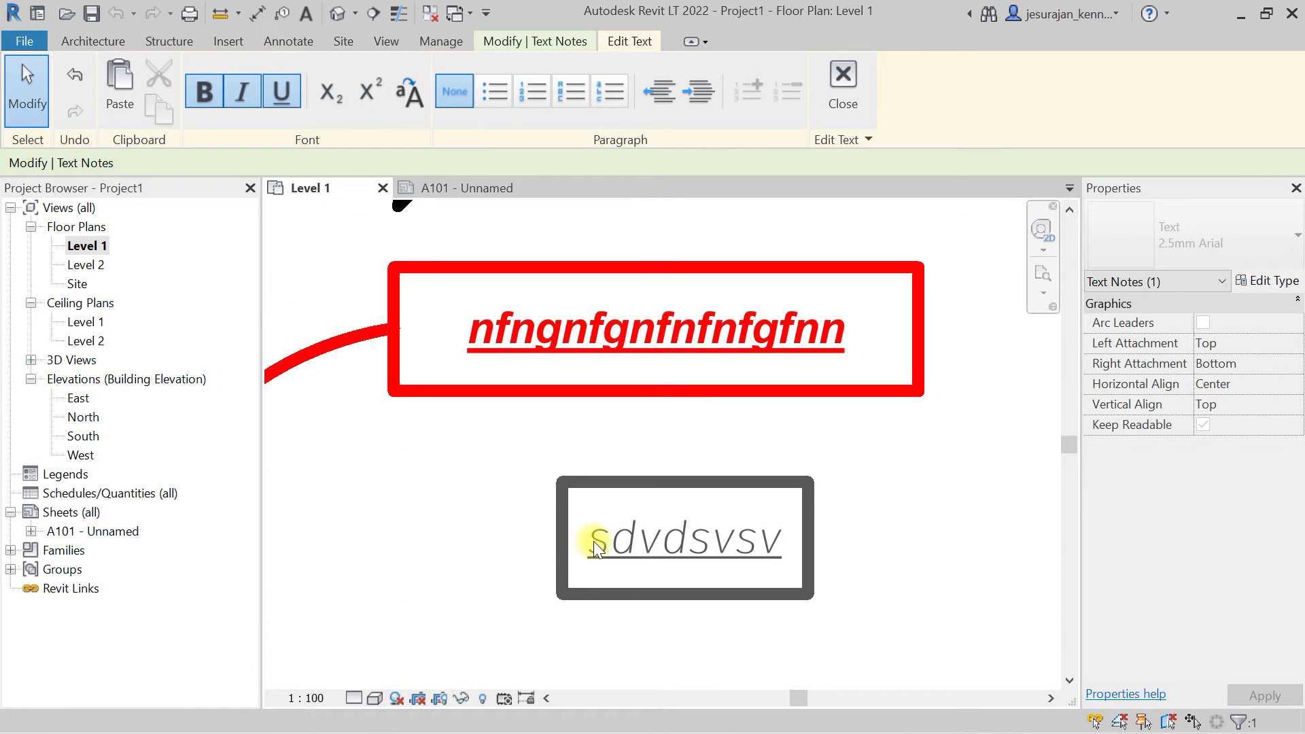
text(No)
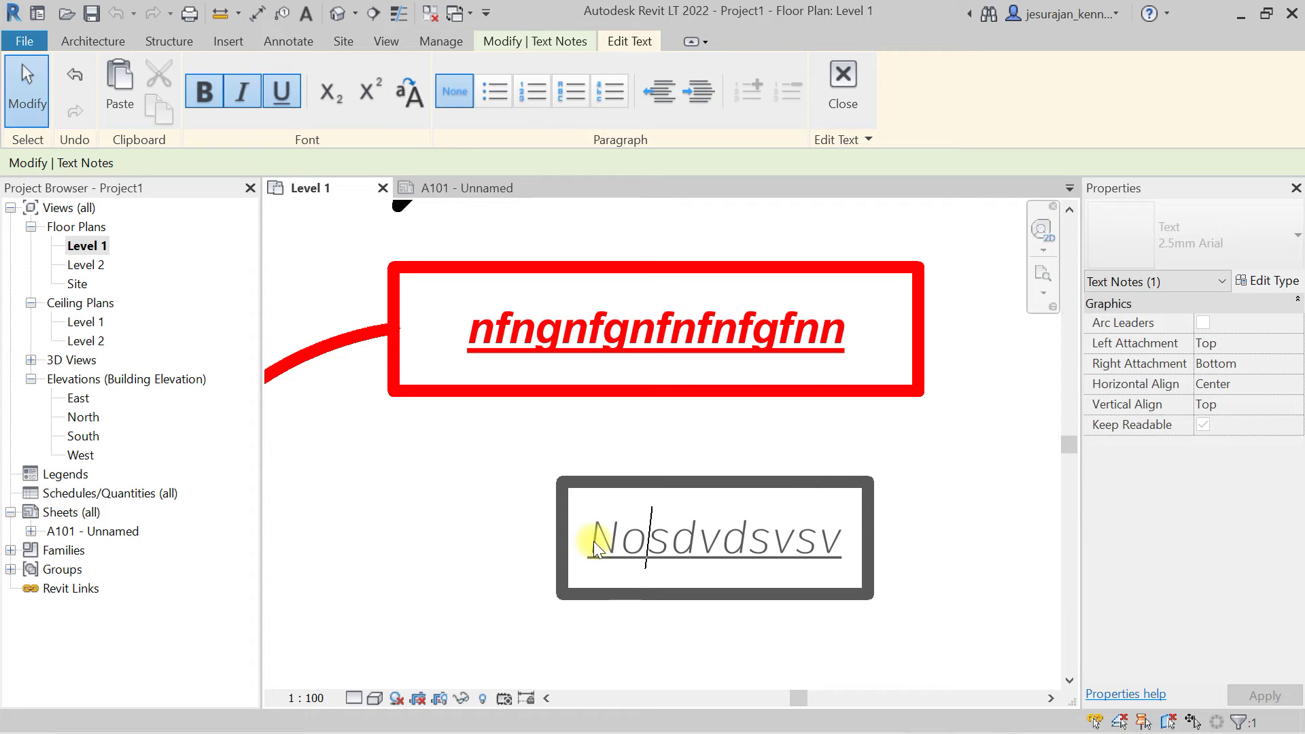
text(te:)
key(Return)
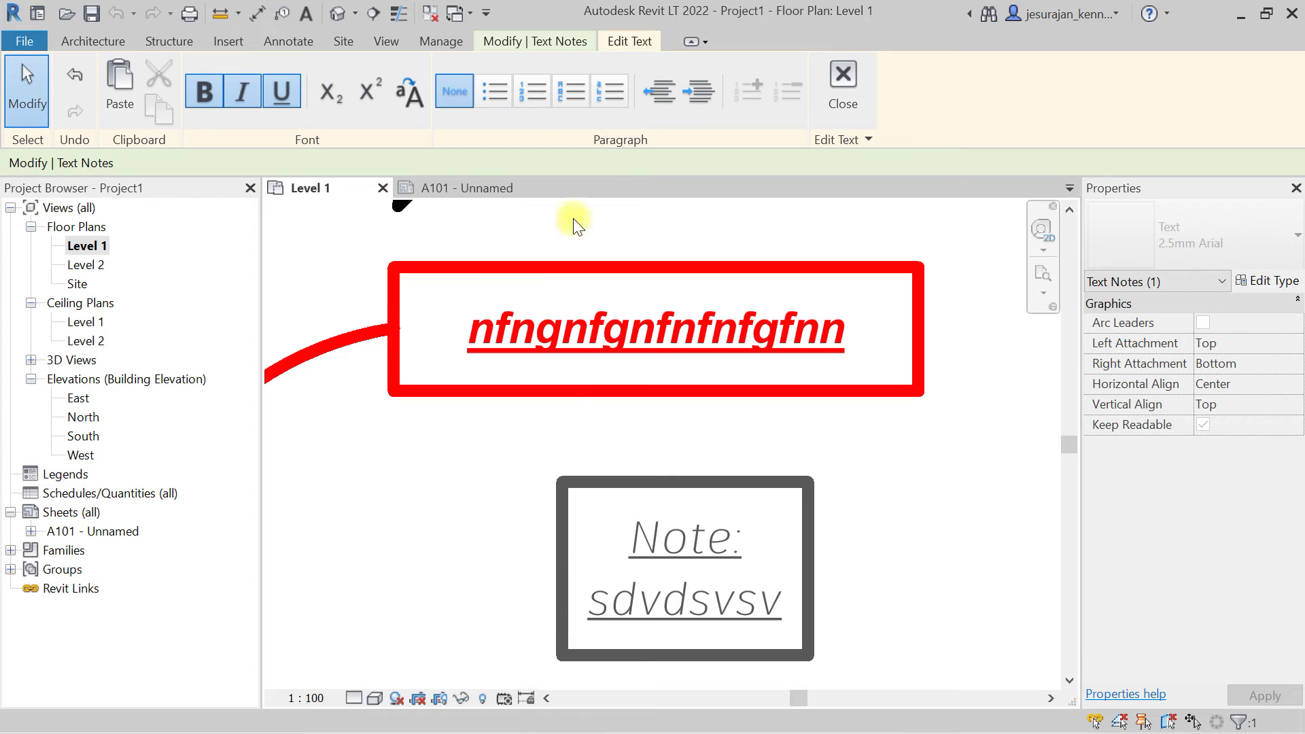
- Try to decrease the second line's indent, finish editing, and align the note's text to the left
click(657, 101)
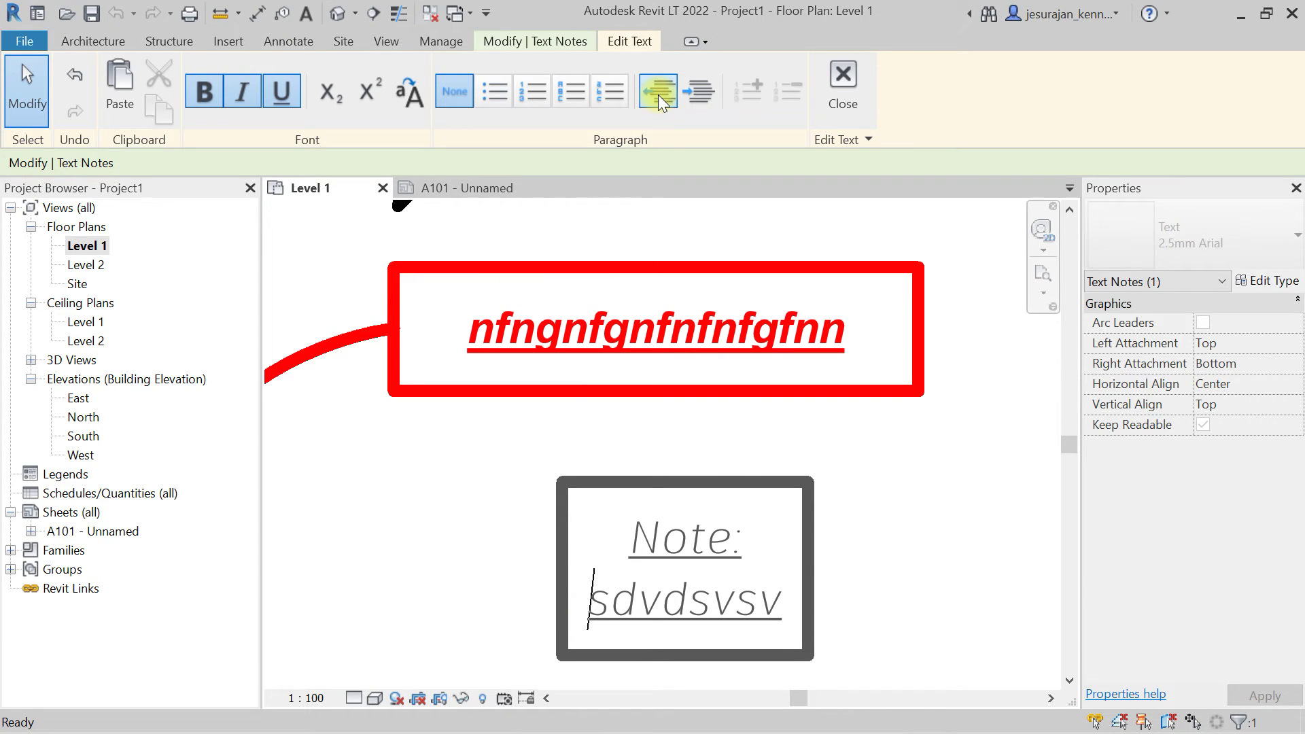
click(839, 561)
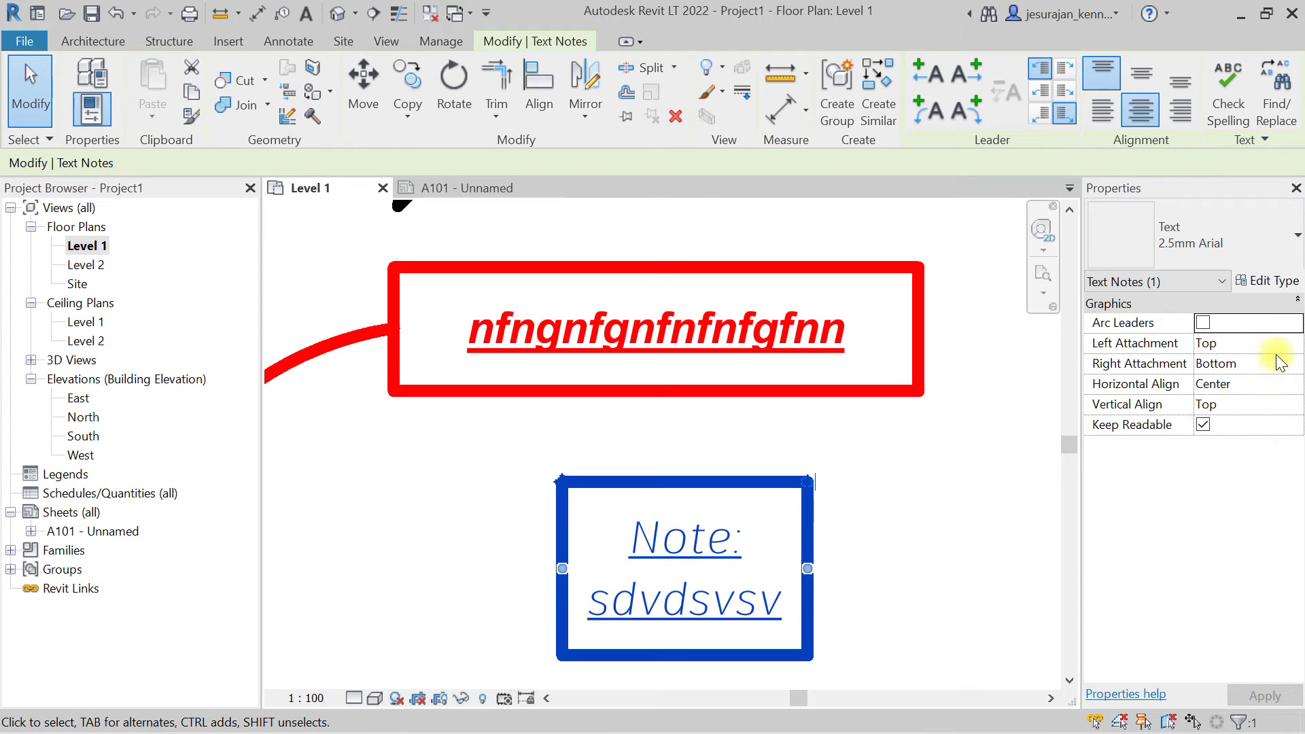
click(1102, 111)
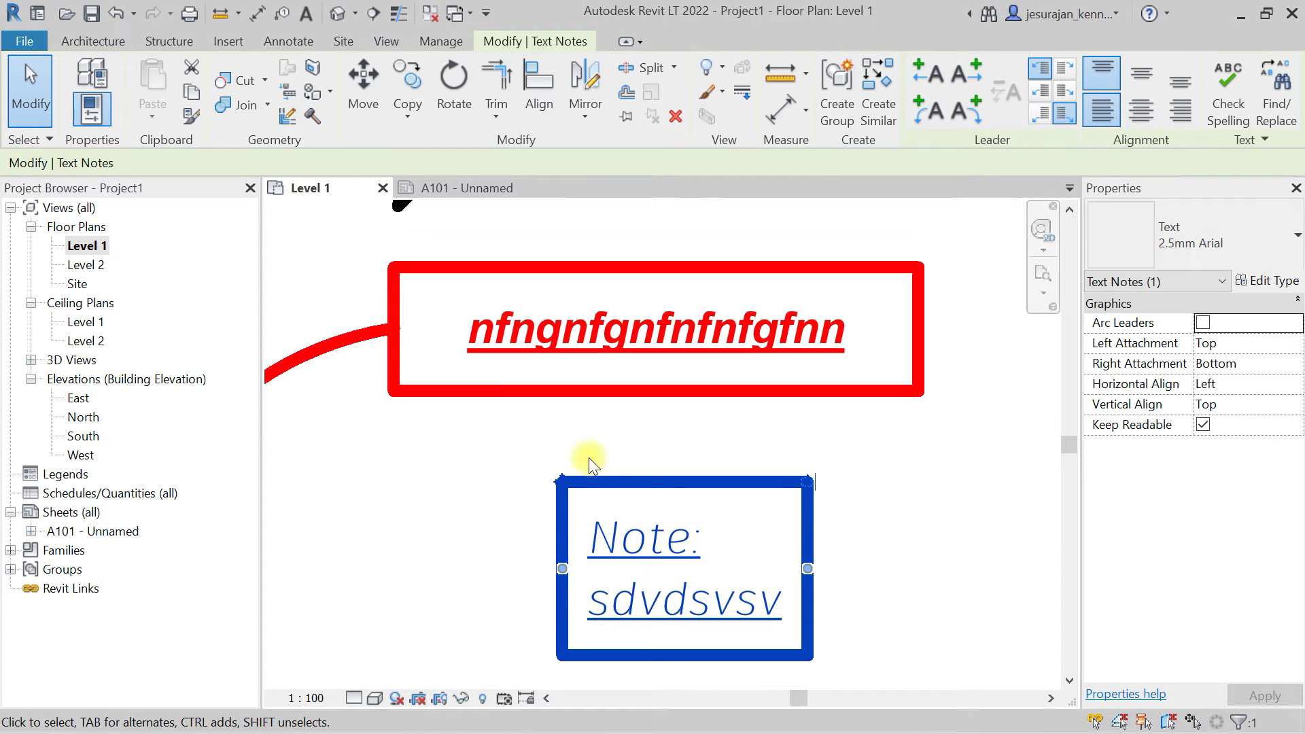
- Indent the "sdvdsvsv" line of the note by one tab and finish editing the text
scroll(582, 458, down, 2)
double_click(687, 527)
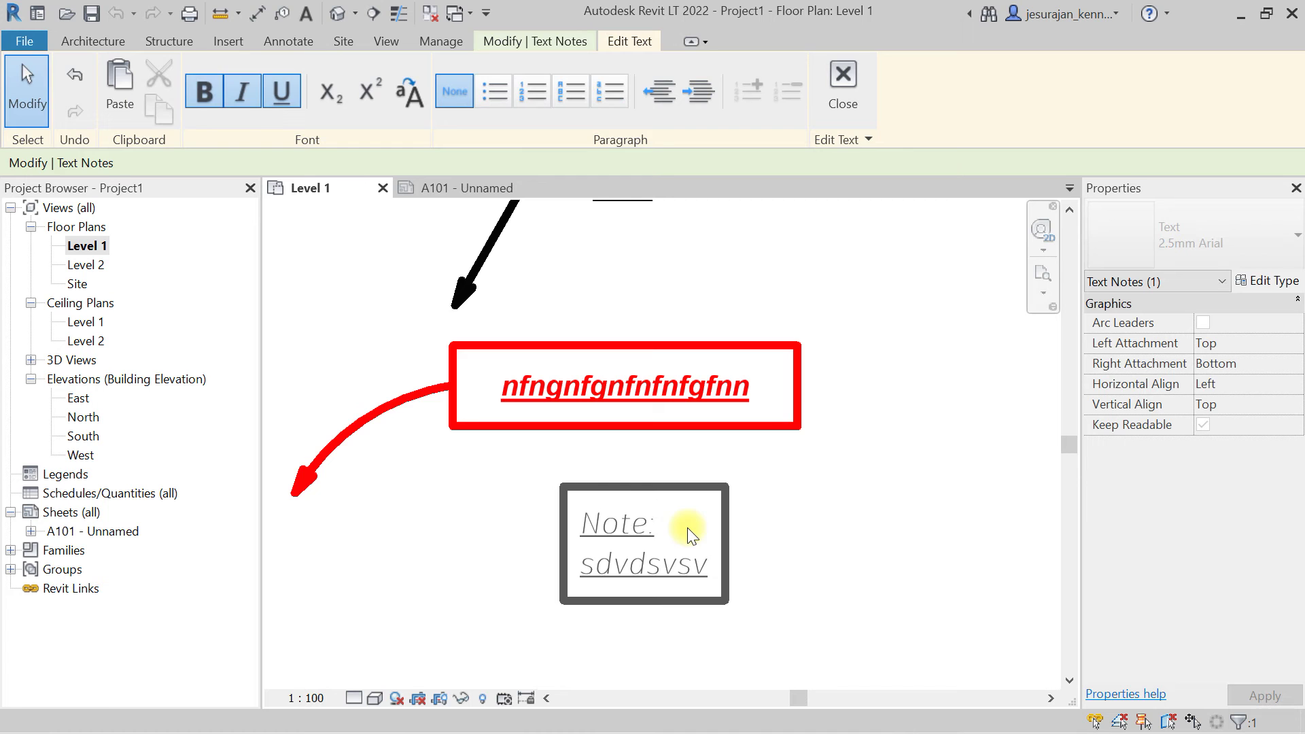
key(Escape)
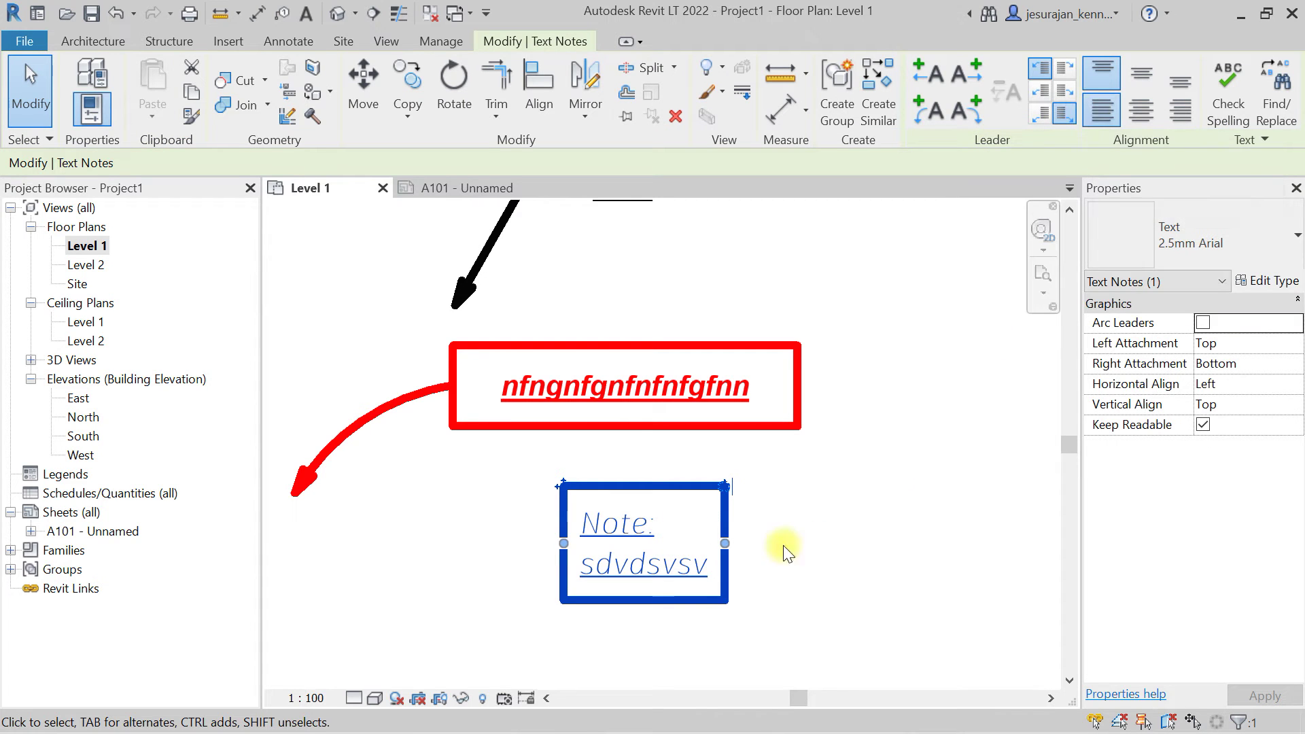
double_click(660, 543)
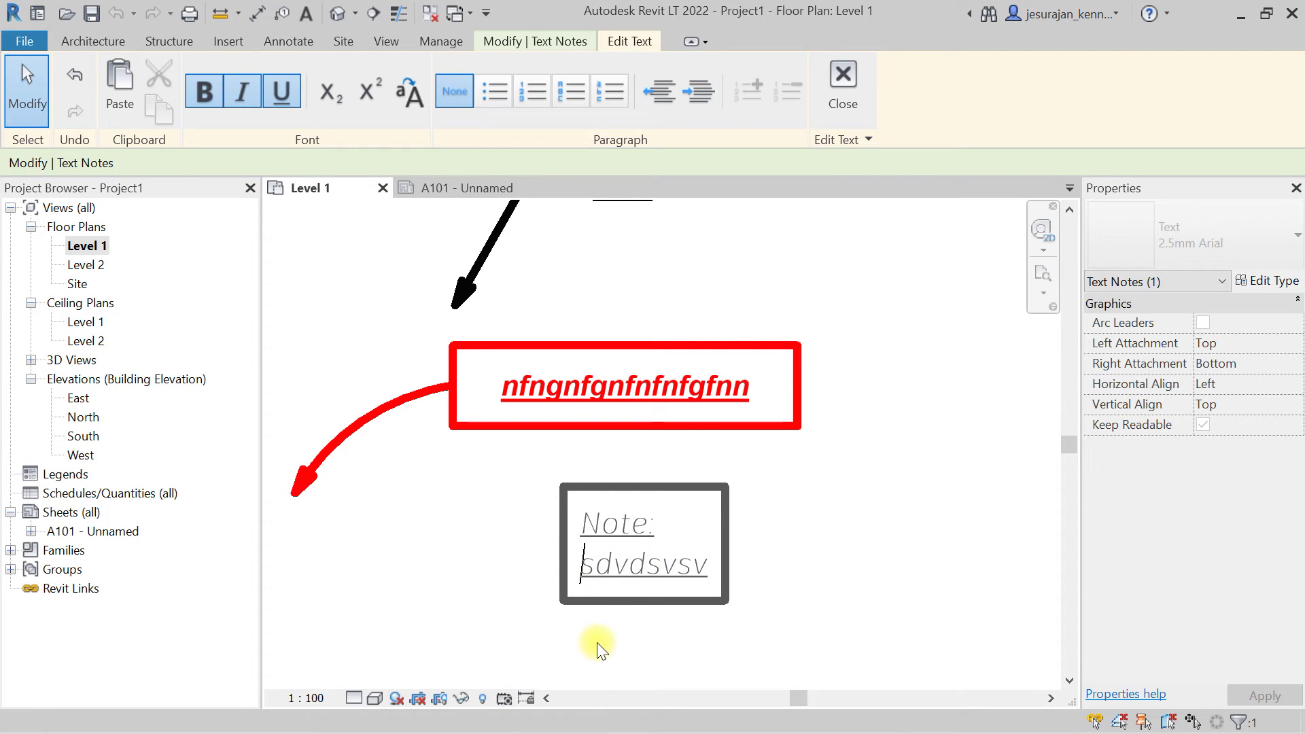
key(Tab)
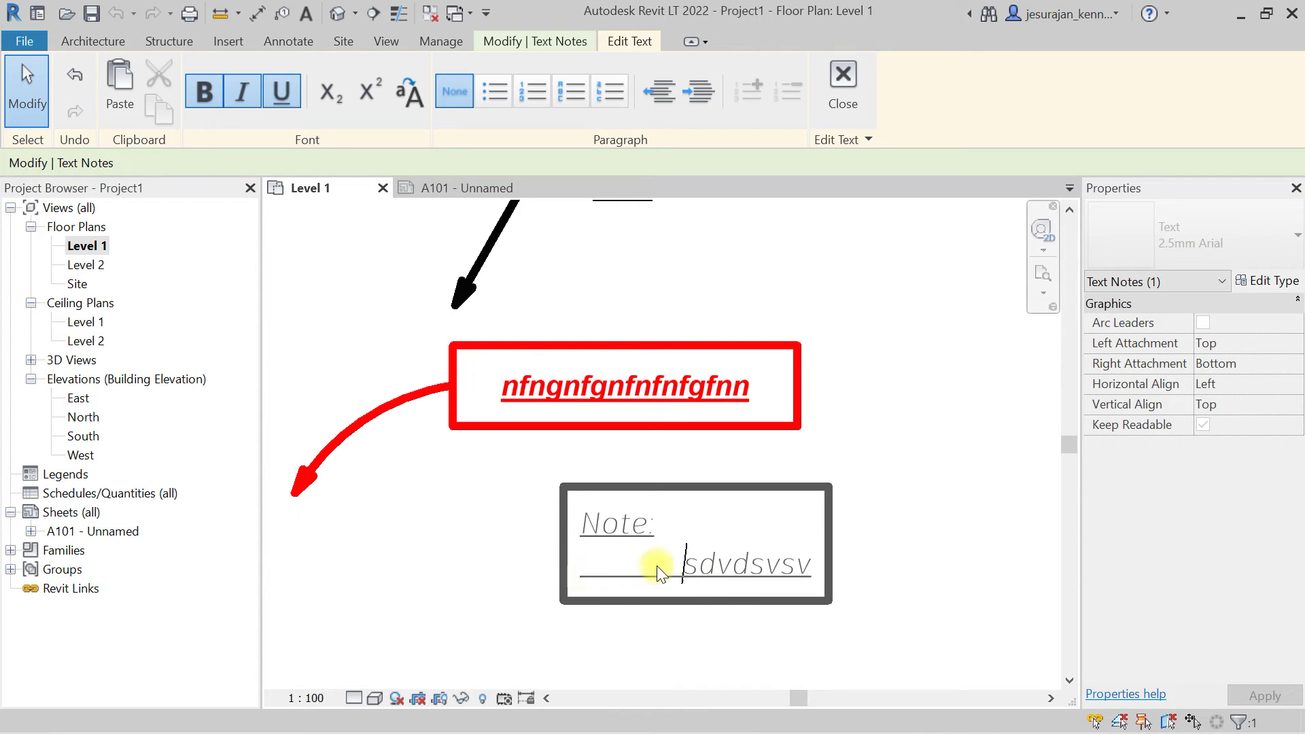
click(876, 602)
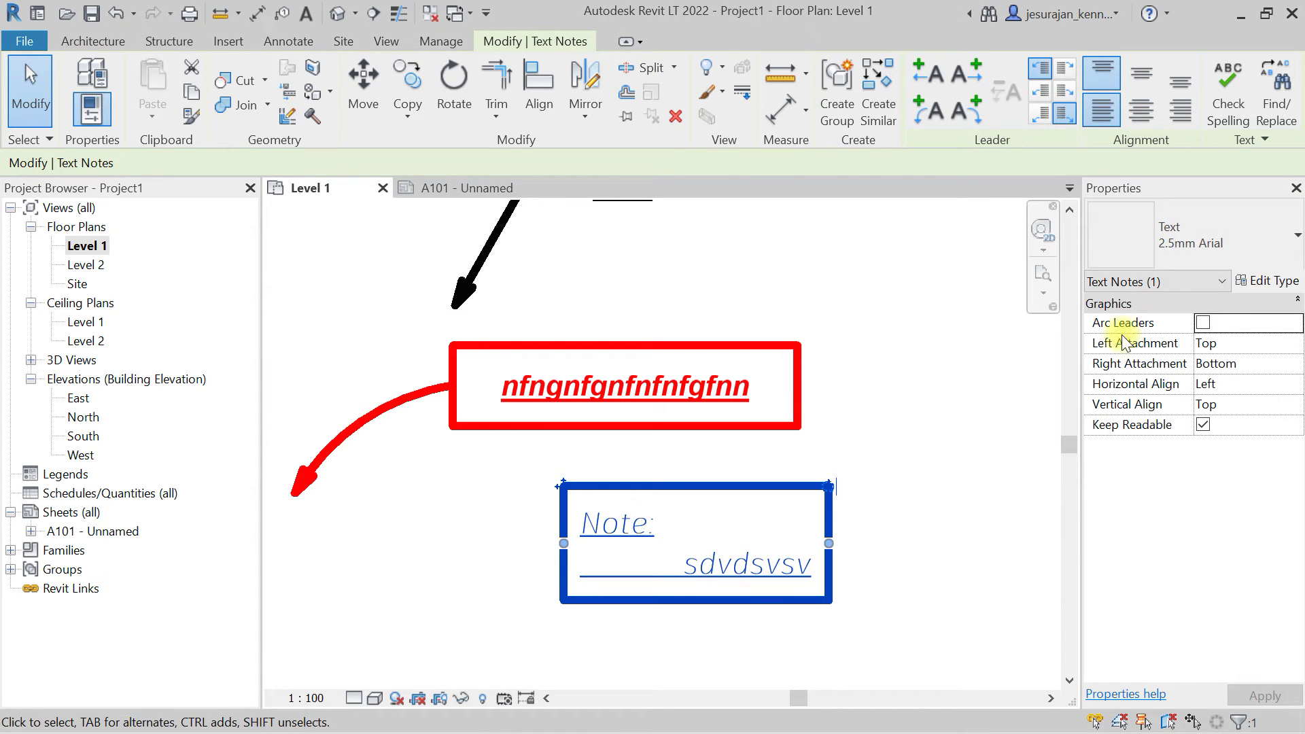
- Set the Tab Size of the note's 2.5mm Arial type to 10 mm and apply it
click(1274, 284)
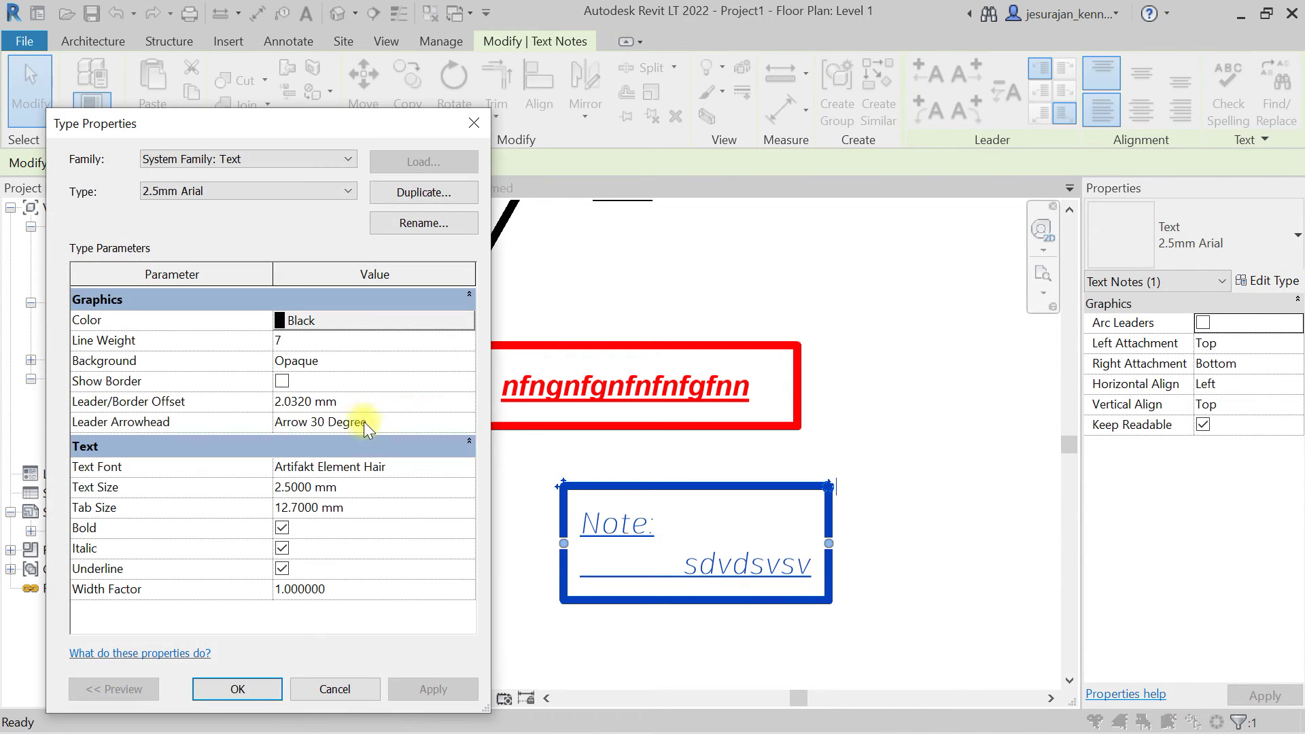
click(379, 508)
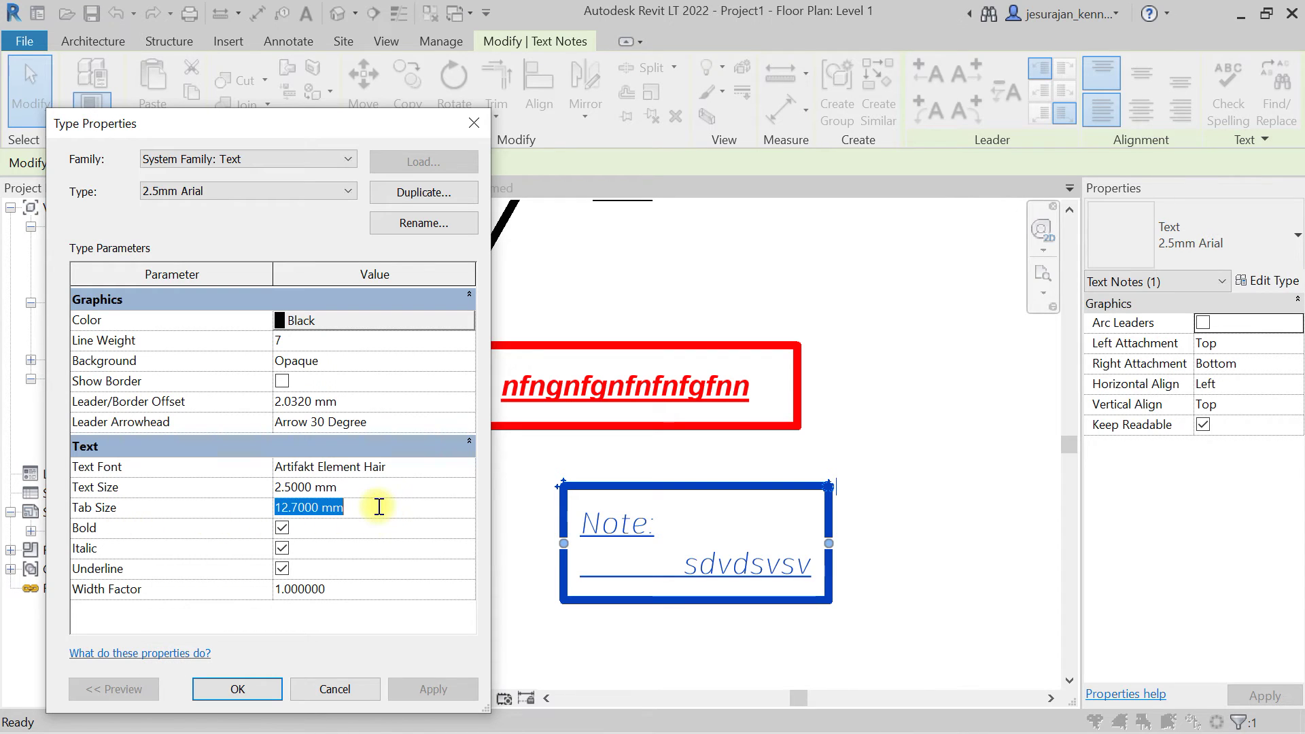
text(10)
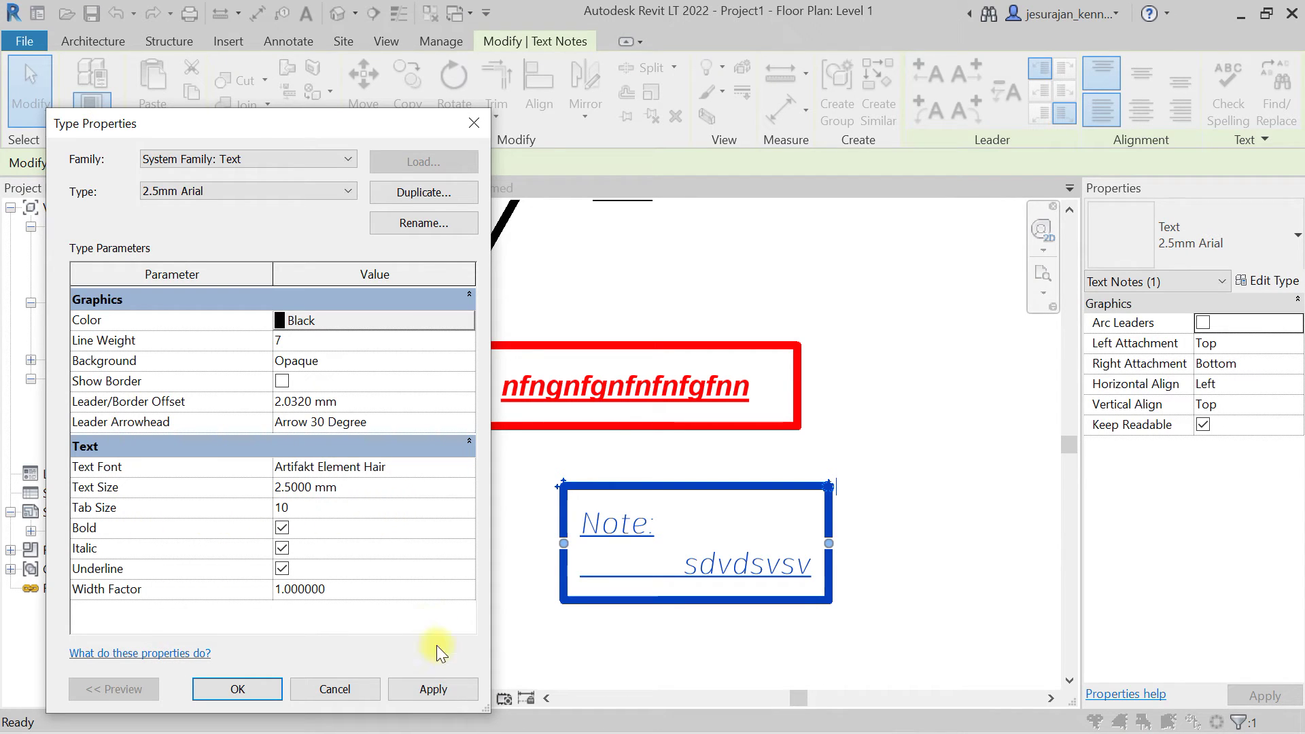
click(443, 692)
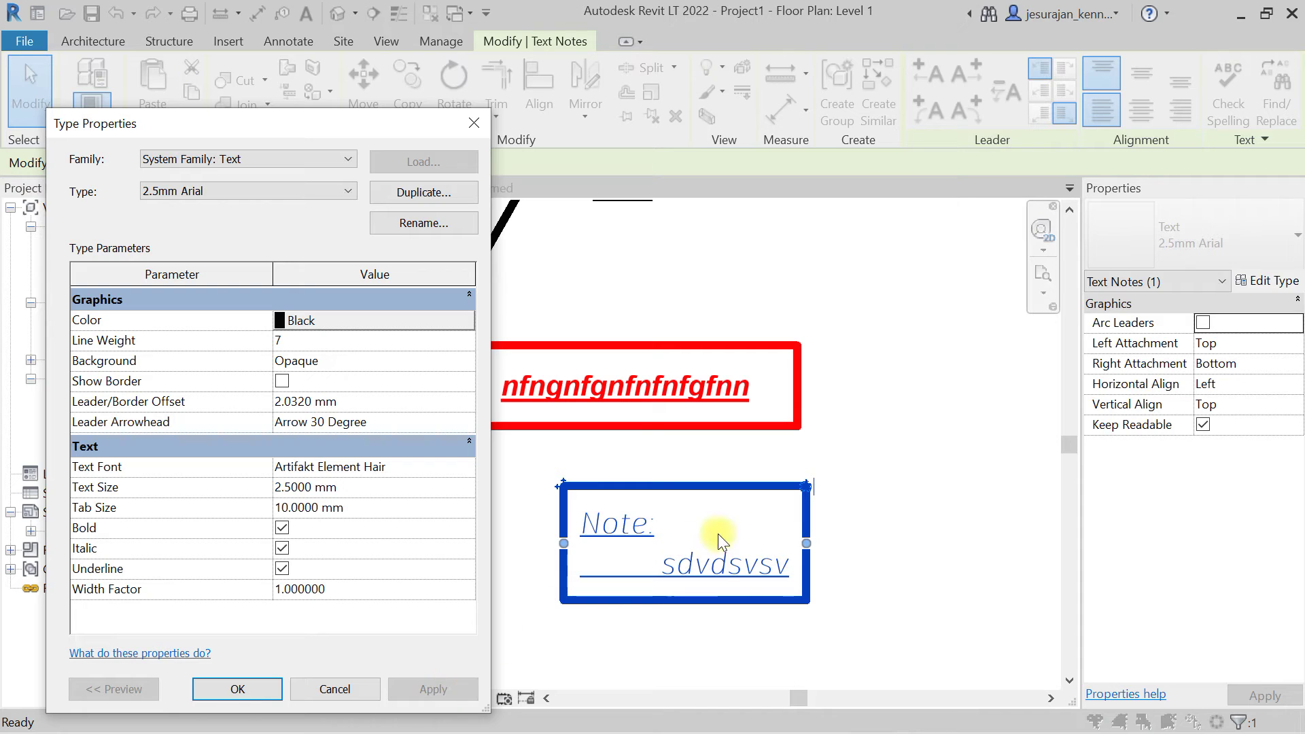
- Change the 2.5mm Arial type's Tab Size to 20 mm and apply it
click(384, 510)
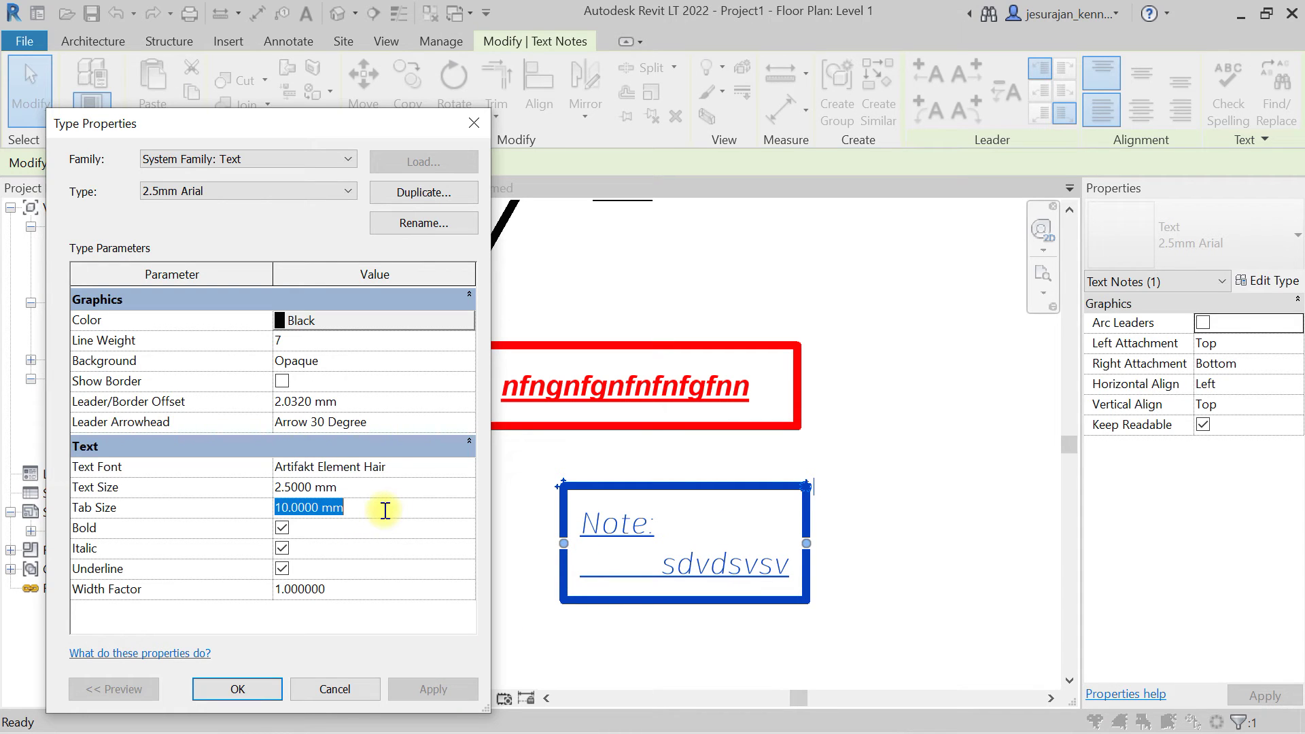
text(20)
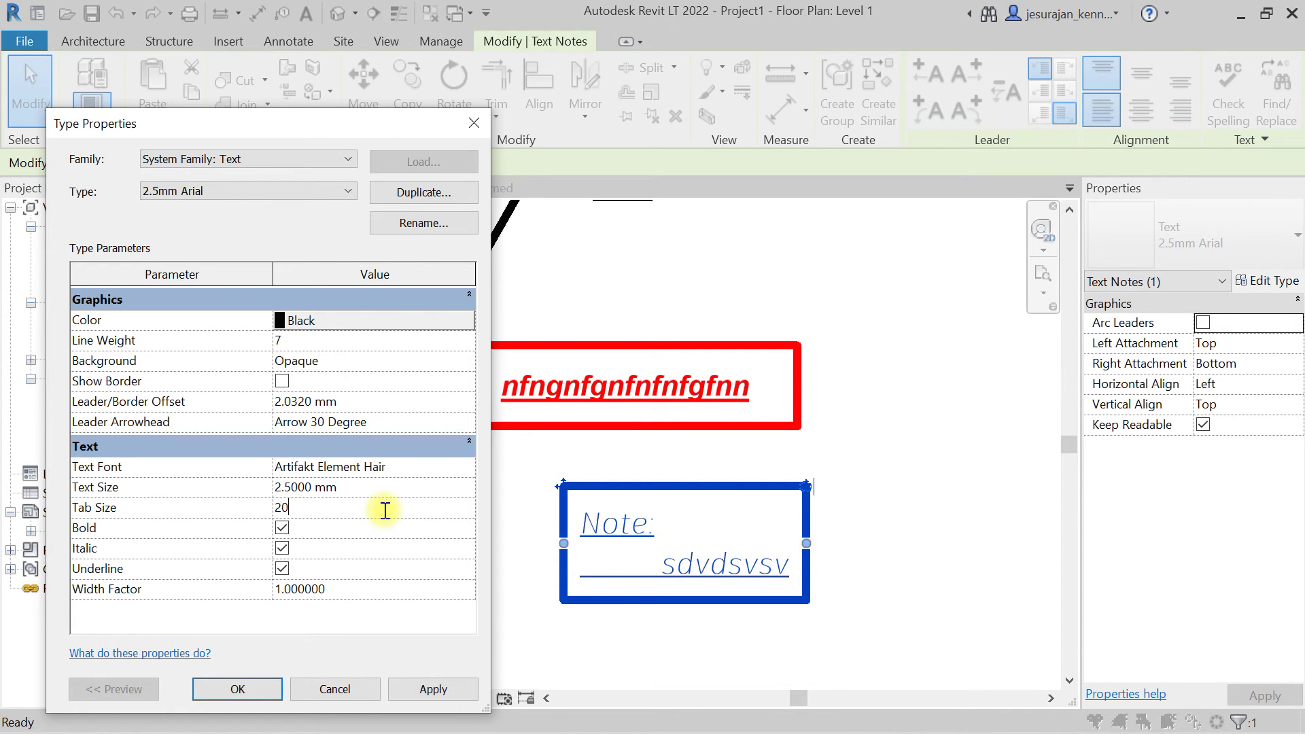
click(450, 690)
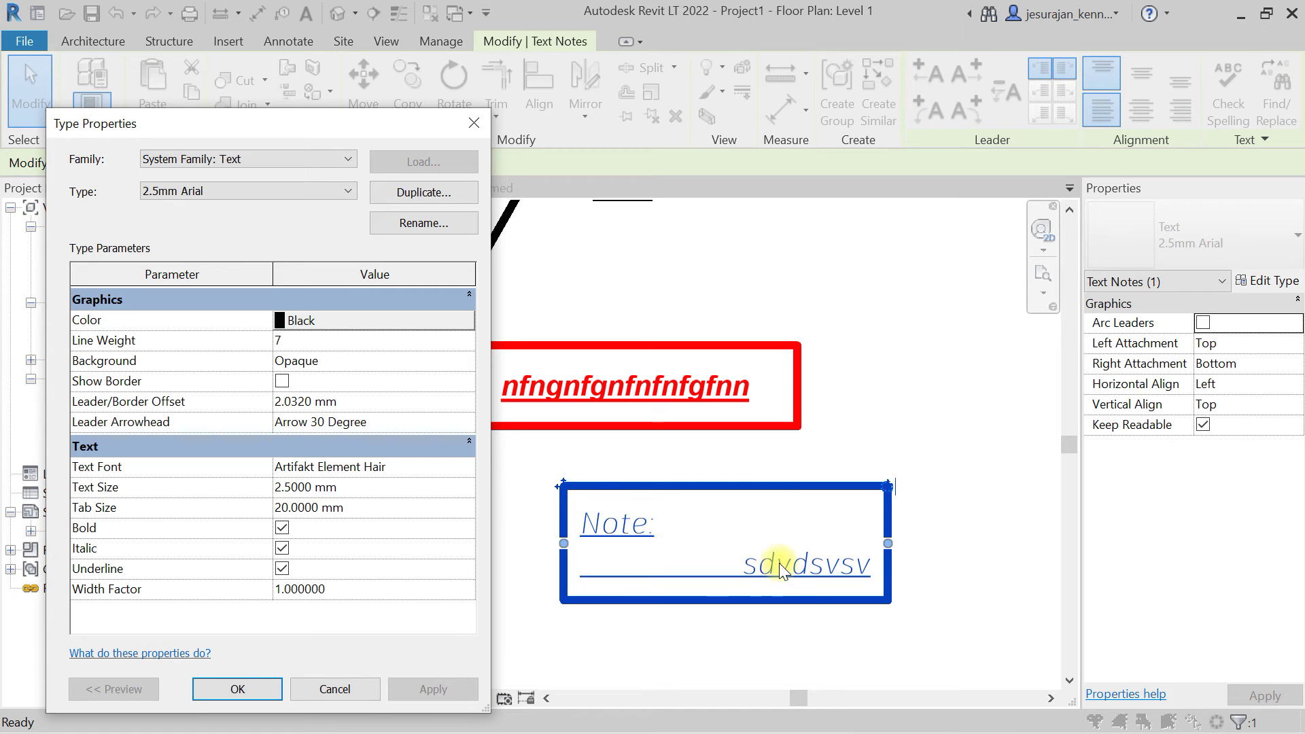
- Set the 2.5mm Arial type's Tab Size to 12.7 mm and apply the change
click(394, 508)
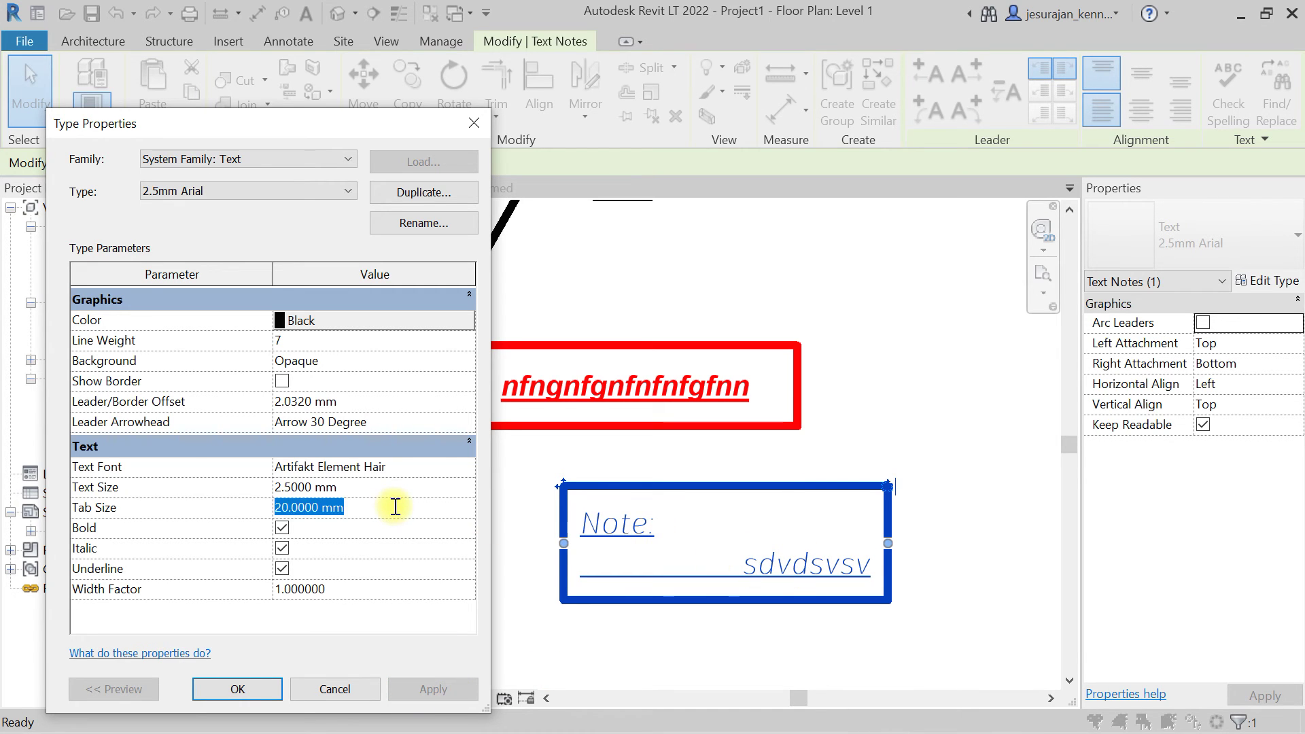
text(12.7)
key(Return)
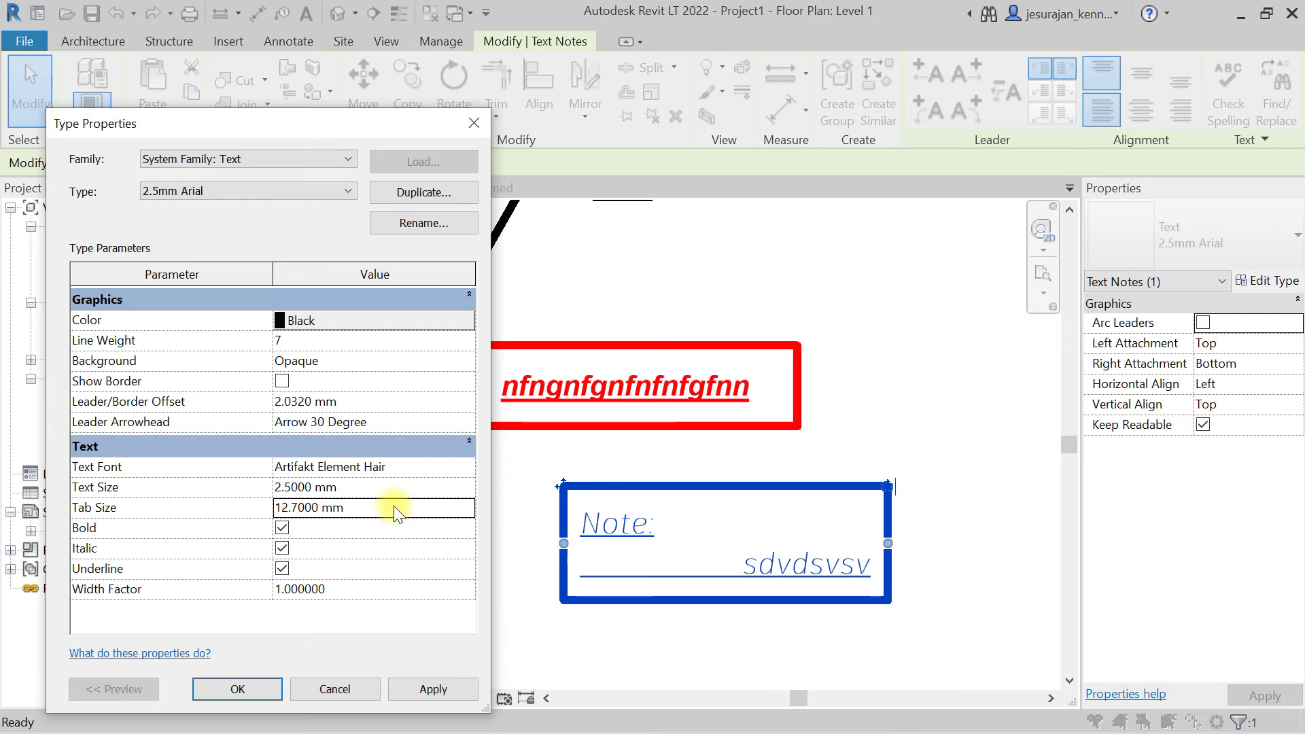
click(433, 690)
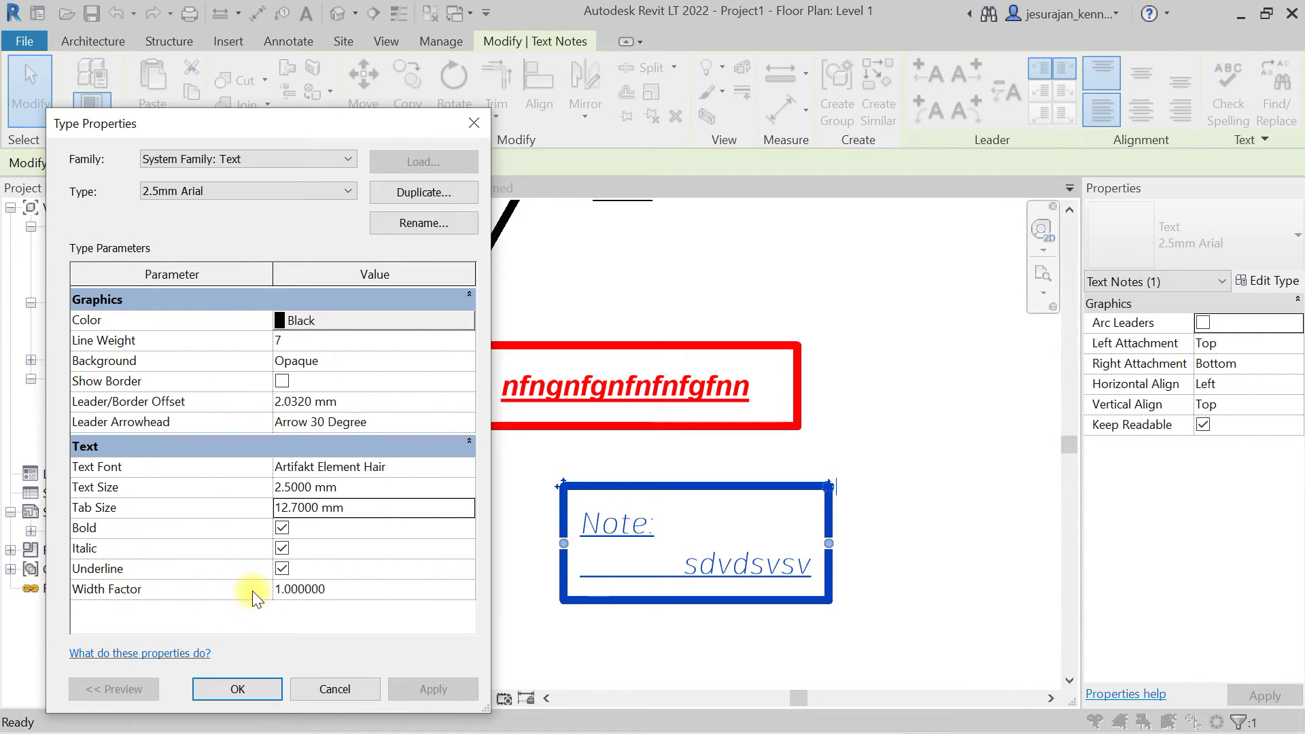
- Turn off Bold for the 2.5mm Arial text type, then apply and accept the type properties
click(281, 527)
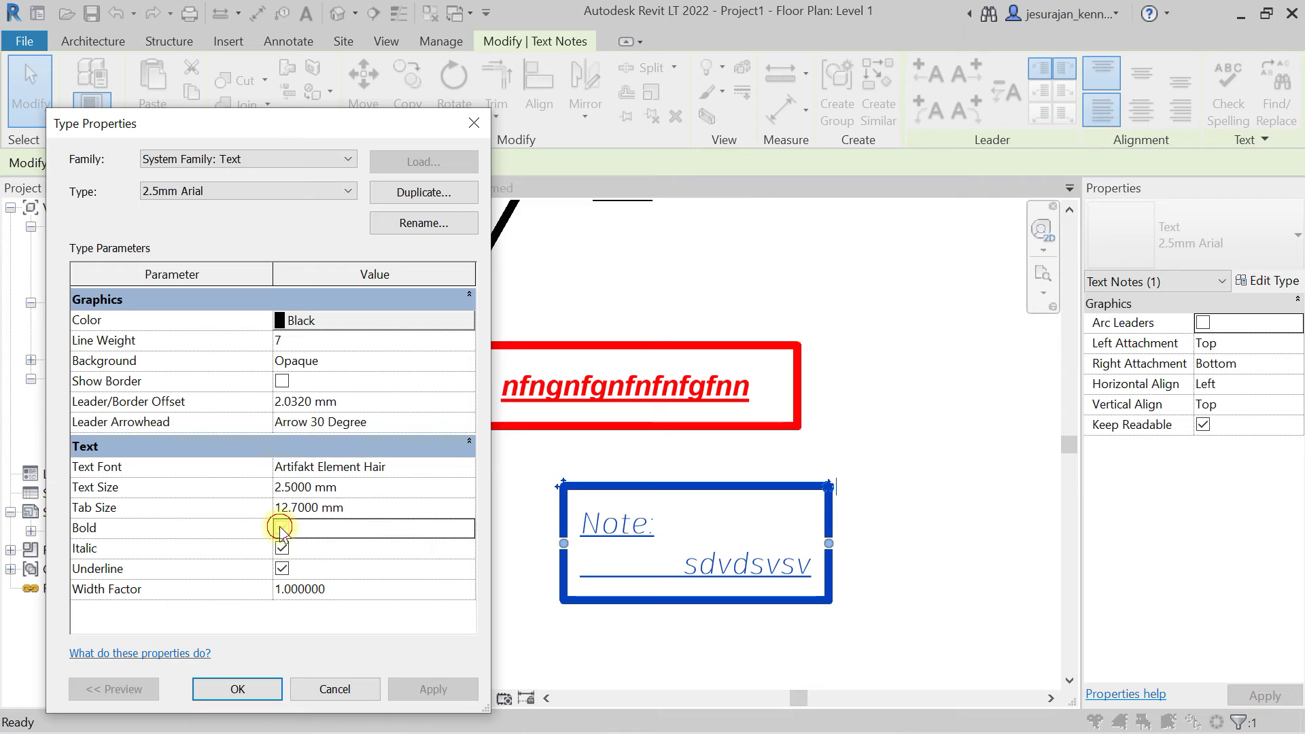
click(459, 691)
click(252, 689)
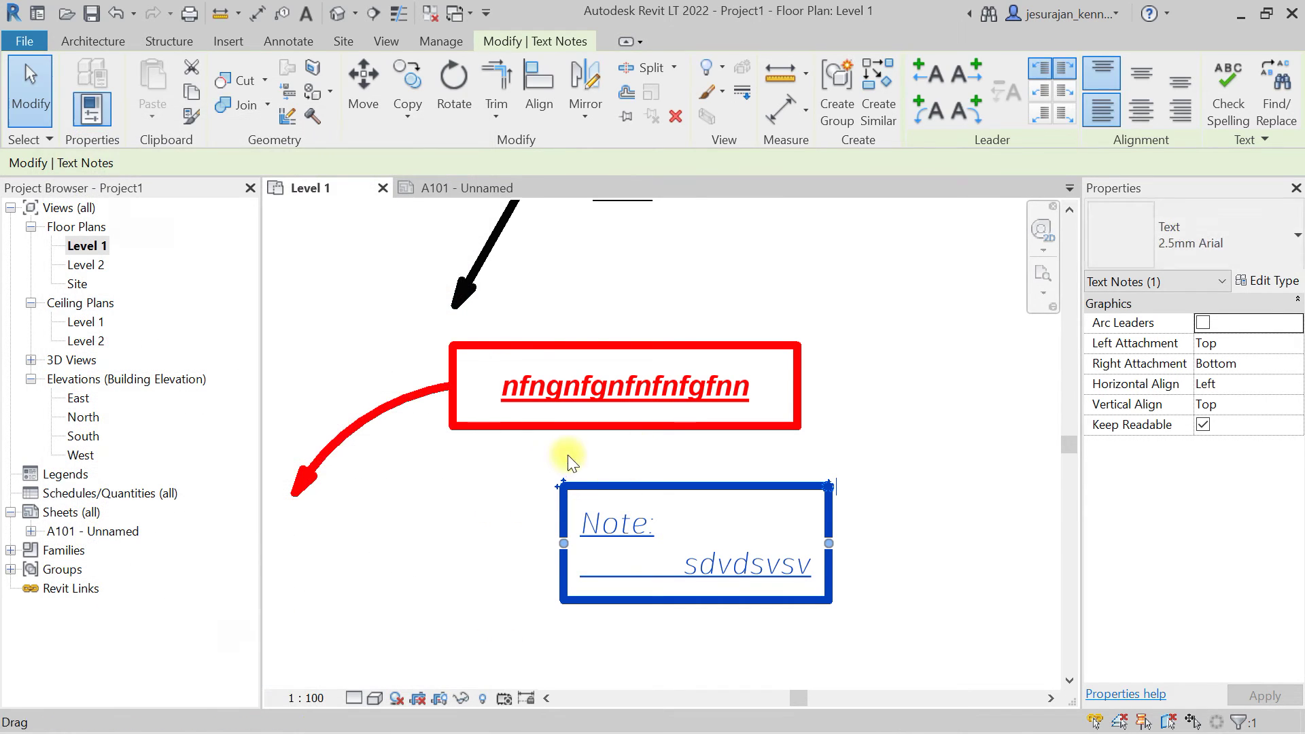
scroll(569, 455, up, 4)
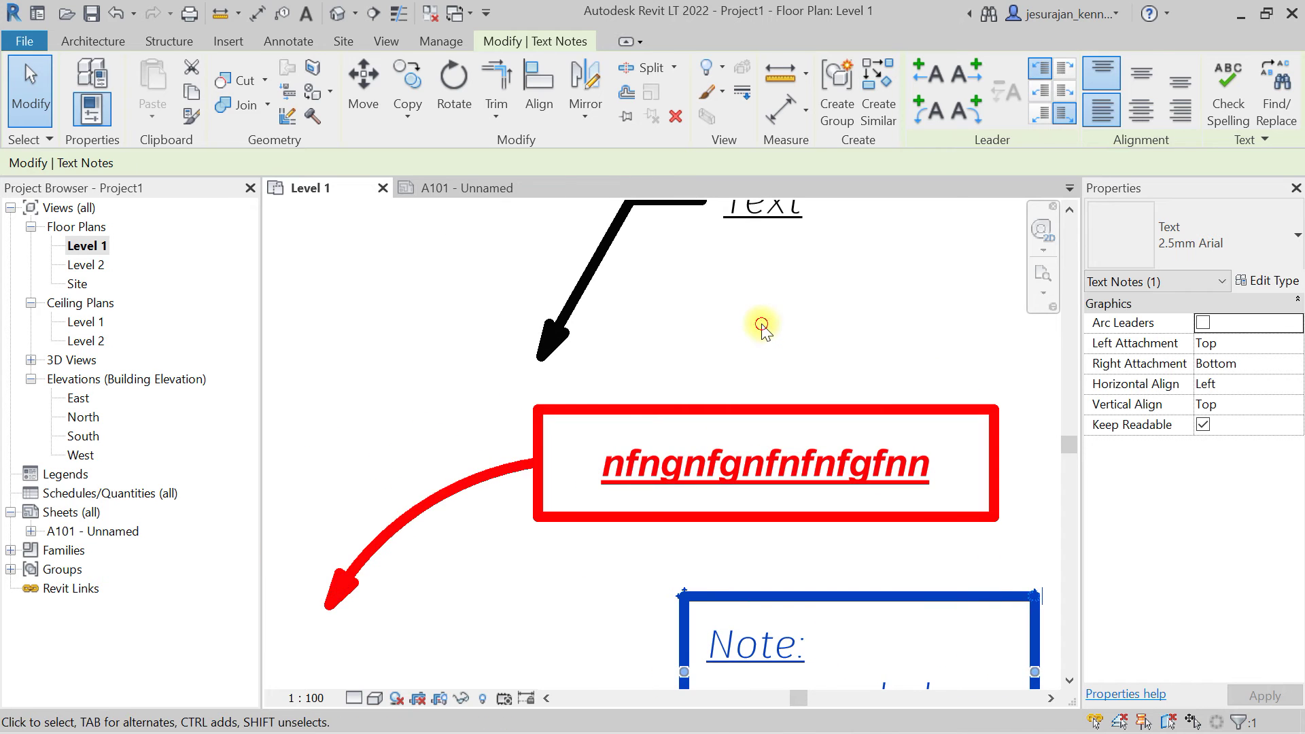
- Open the type properties of the red bordered note's Text for Test type, turn off Bold and apply it
click(757, 327)
click(748, 464)
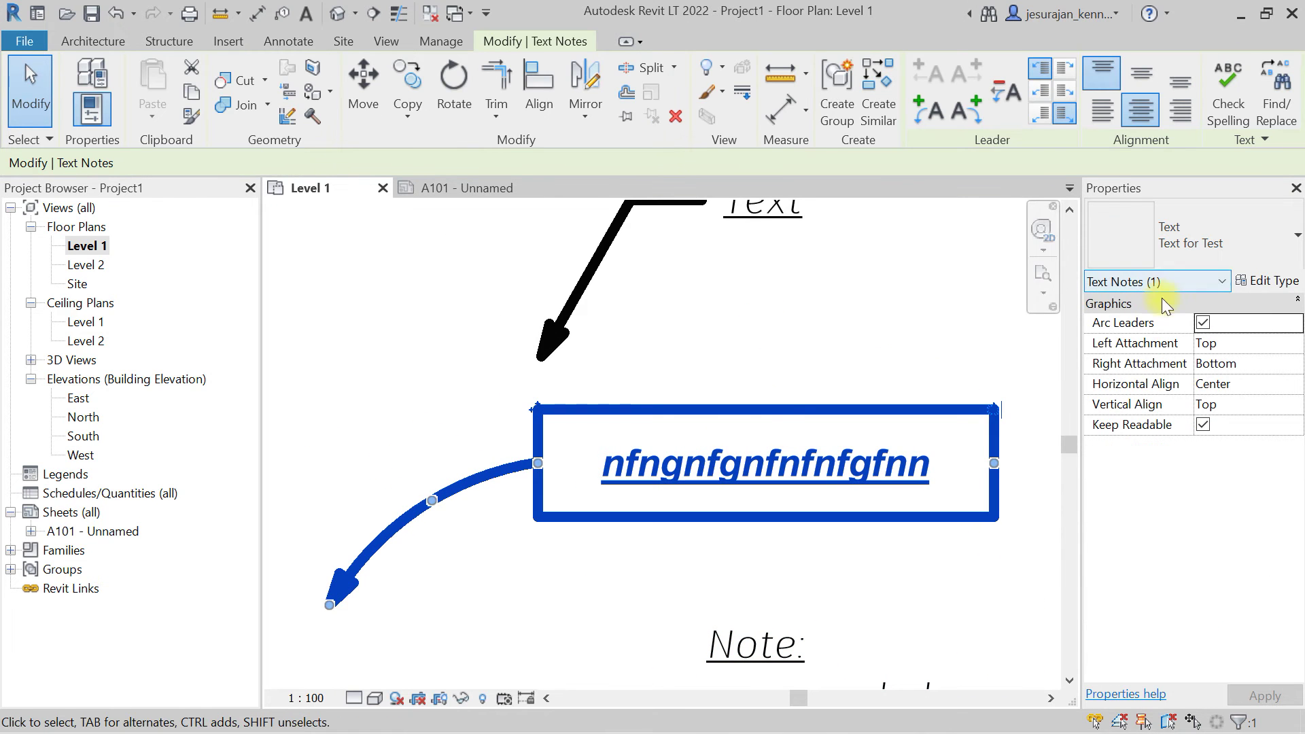
click(1261, 280)
click(282, 528)
click(432, 688)
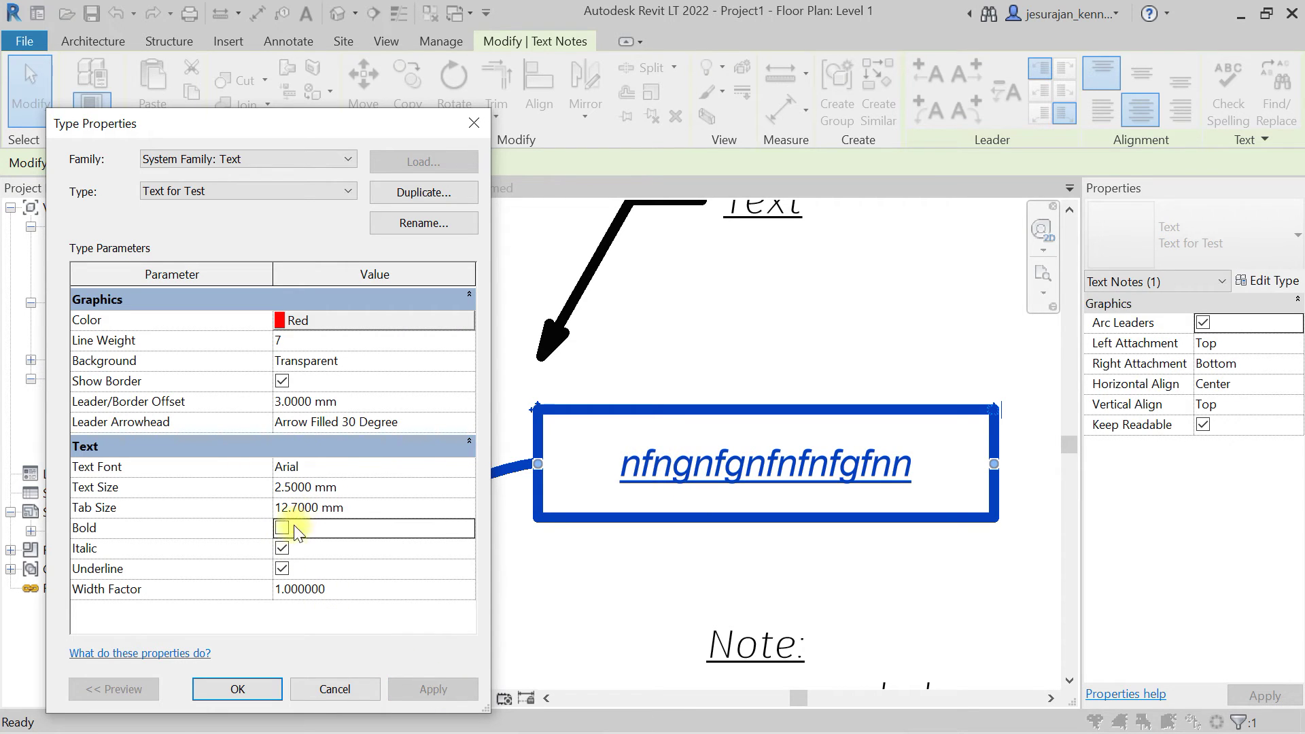
- Turn off Italic and Underline for the Text for Test type, applying each change
click(282, 548)
click(432, 688)
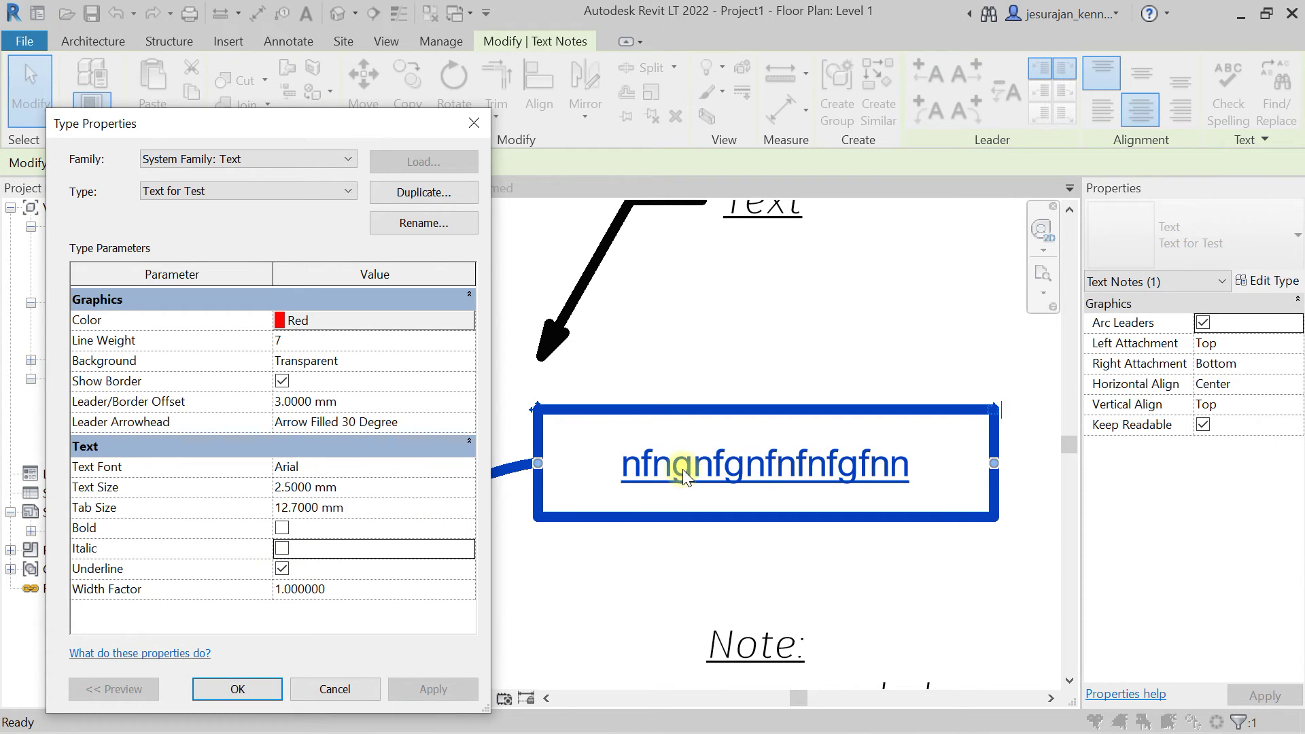
click(282, 568)
click(449, 689)
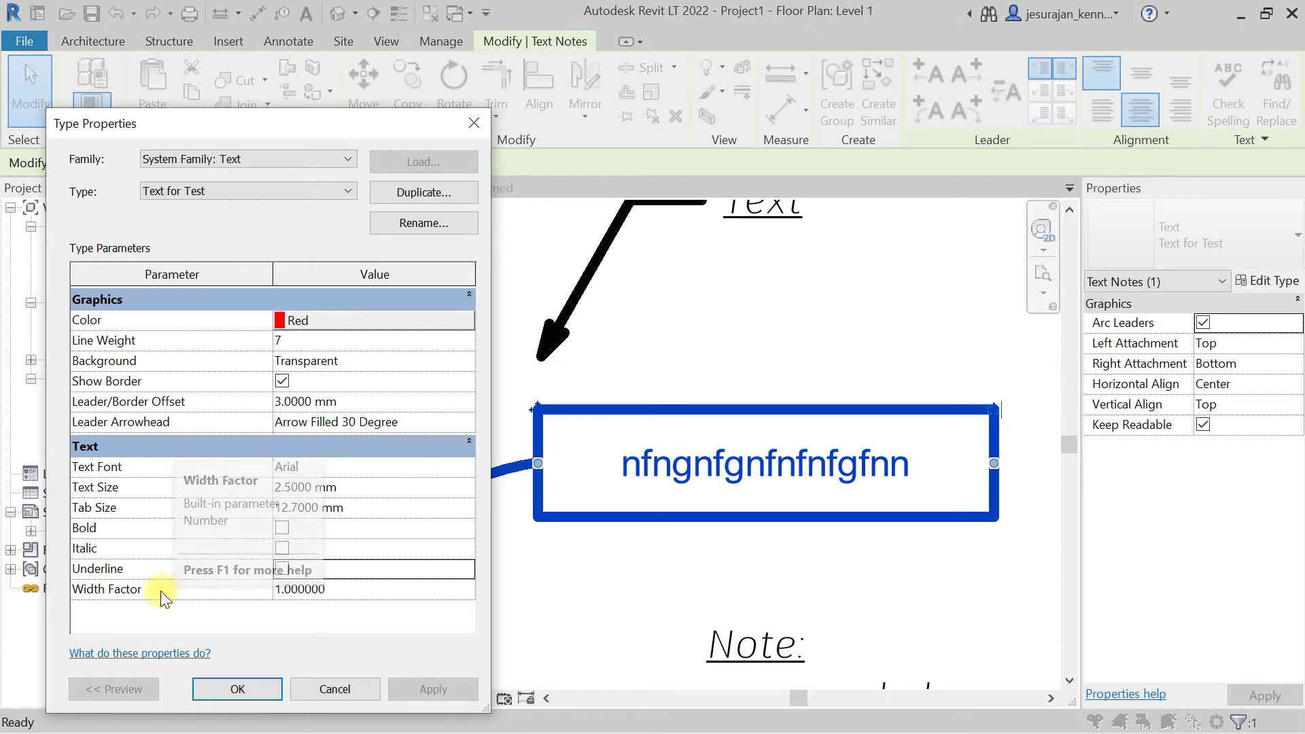
- Set the Text for Test type's Width Factor to 0.5 and apply it
click(363, 592)
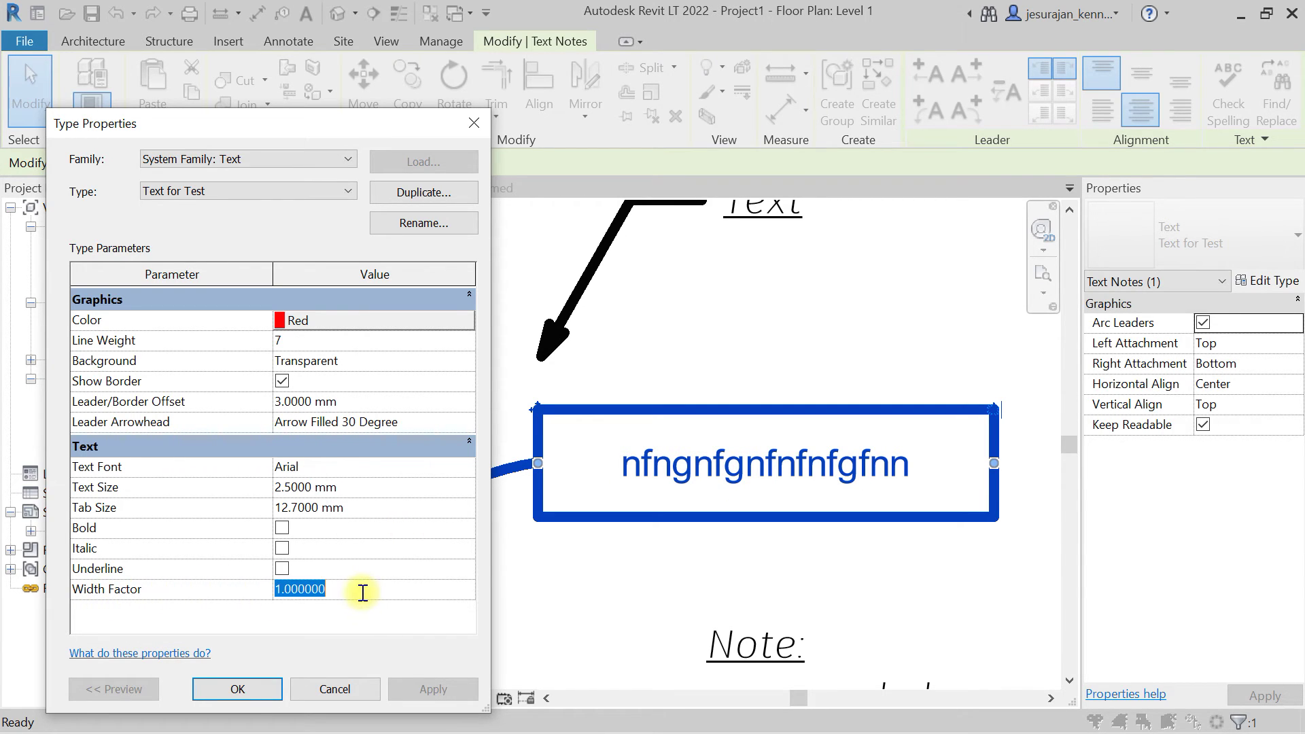
key(BackSpace)
text(0.5)
key(Return)
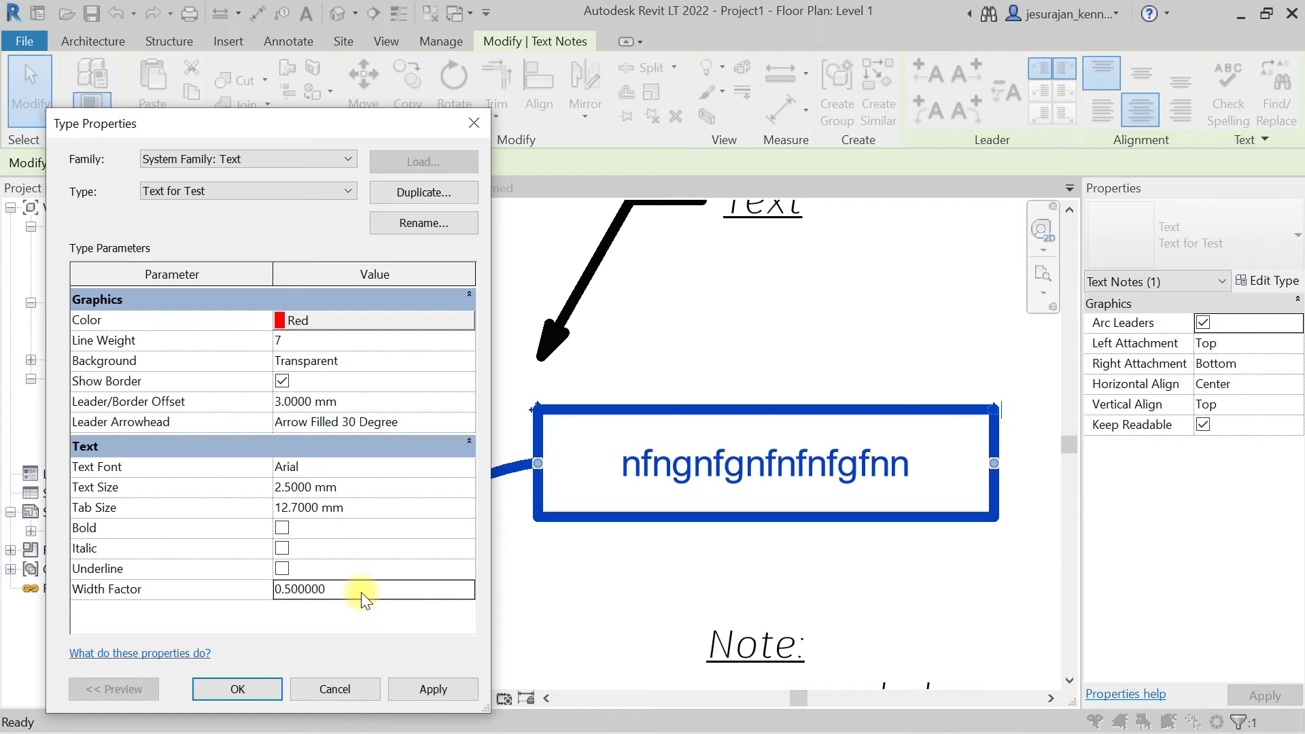
click(433, 688)
- Set the Text for Test type's Width Factor to 1, apply it, accept the type properties and deselect the note
click(385, 591)
text(1)
key(Return)
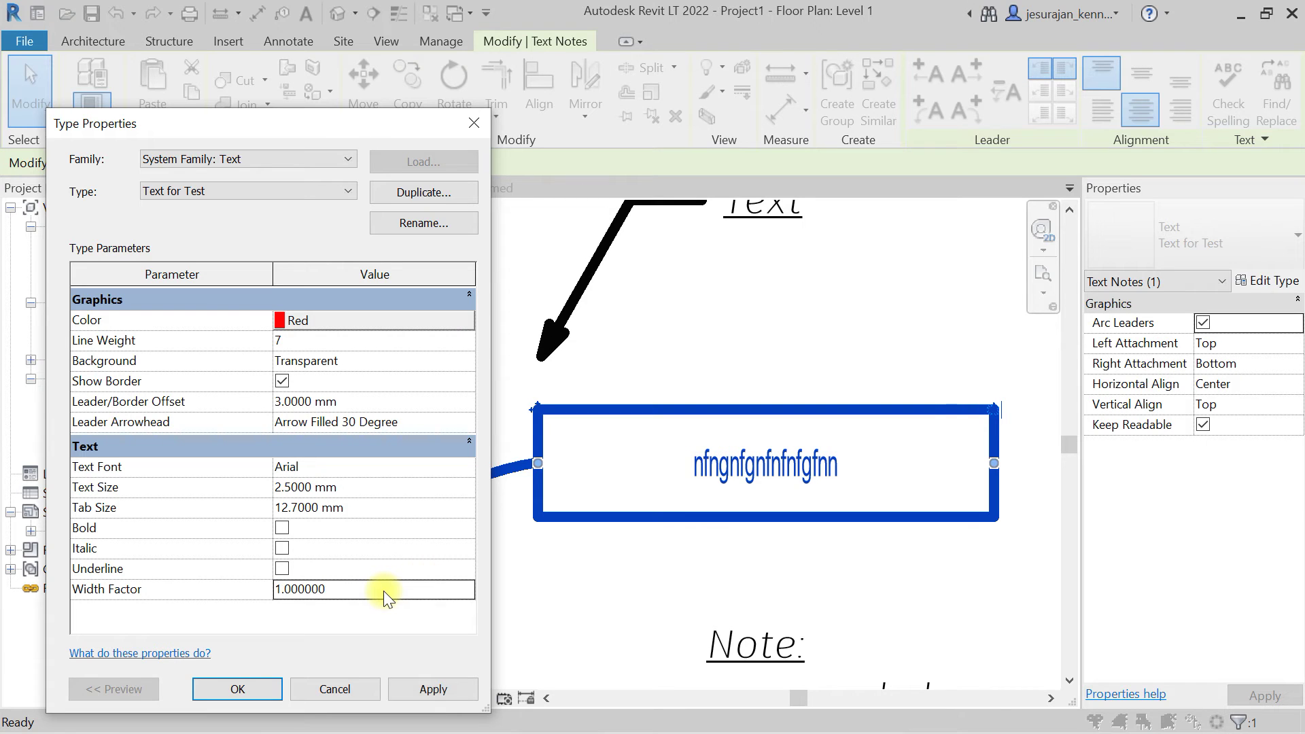
click(453, 691)
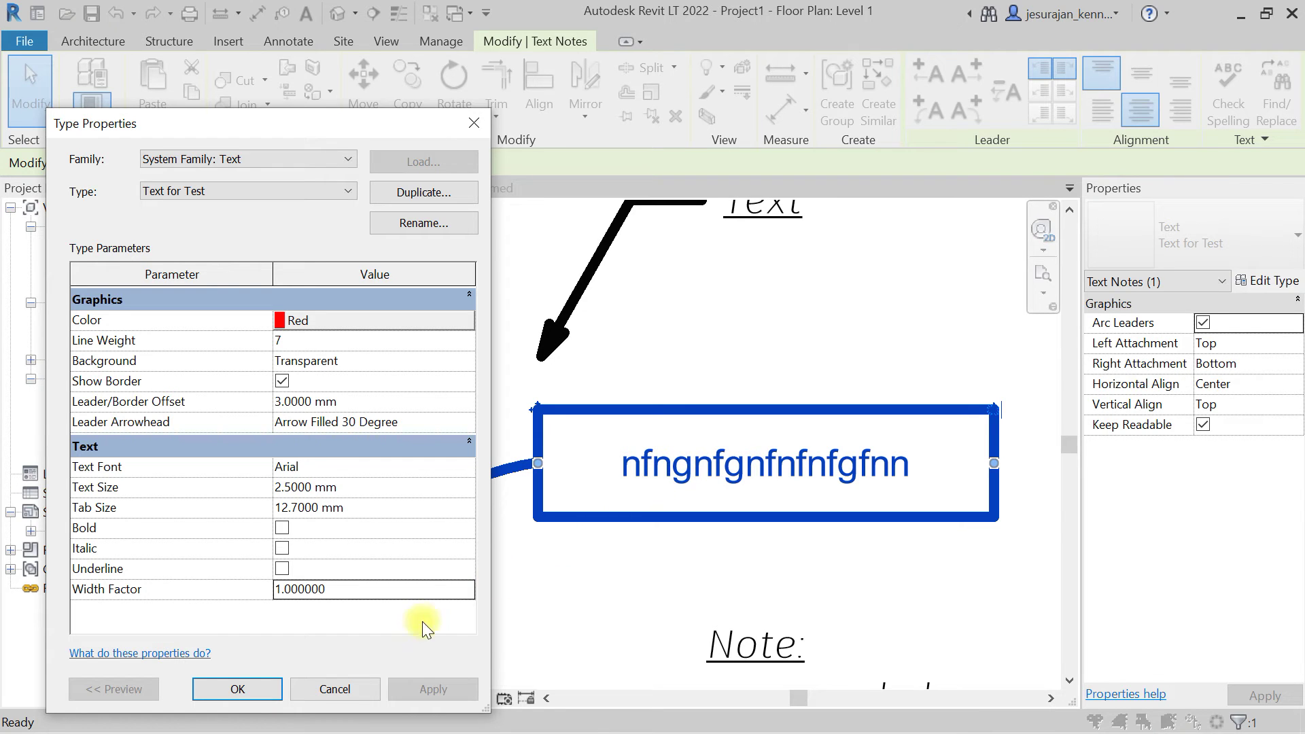
click(214, 689)
click(568, 539)
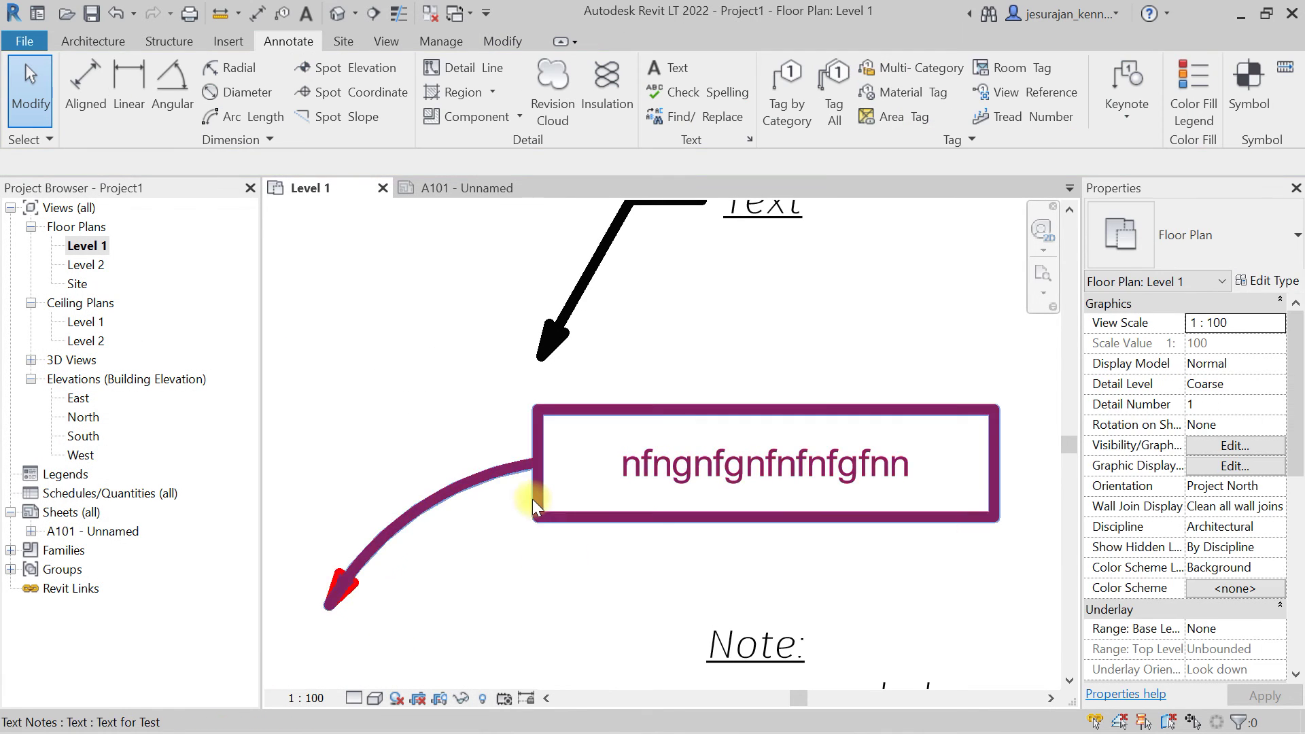
- Turn off Arc Leaders for the red note and move the leader's elbow so its shoulder is horizontal
scroll(748, 539, down, 2)
scroll(760, 527, down, 1)
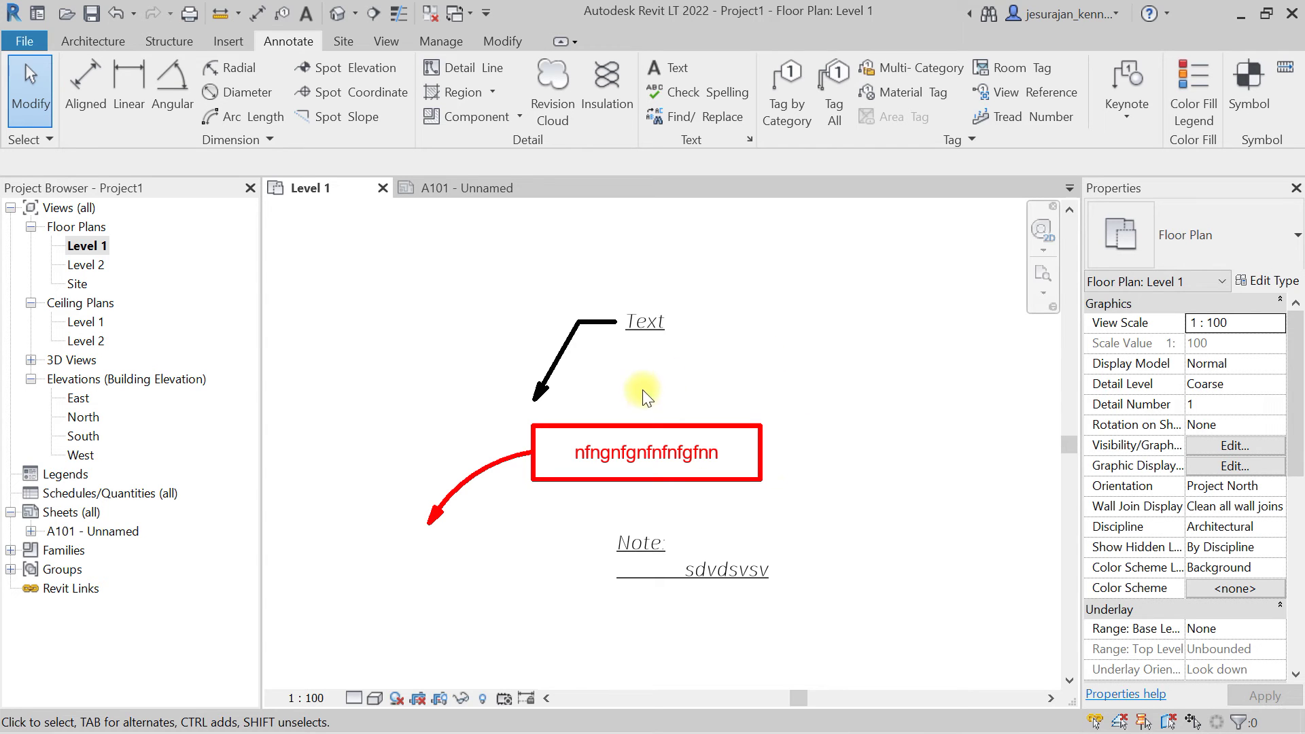
click(645, 427)
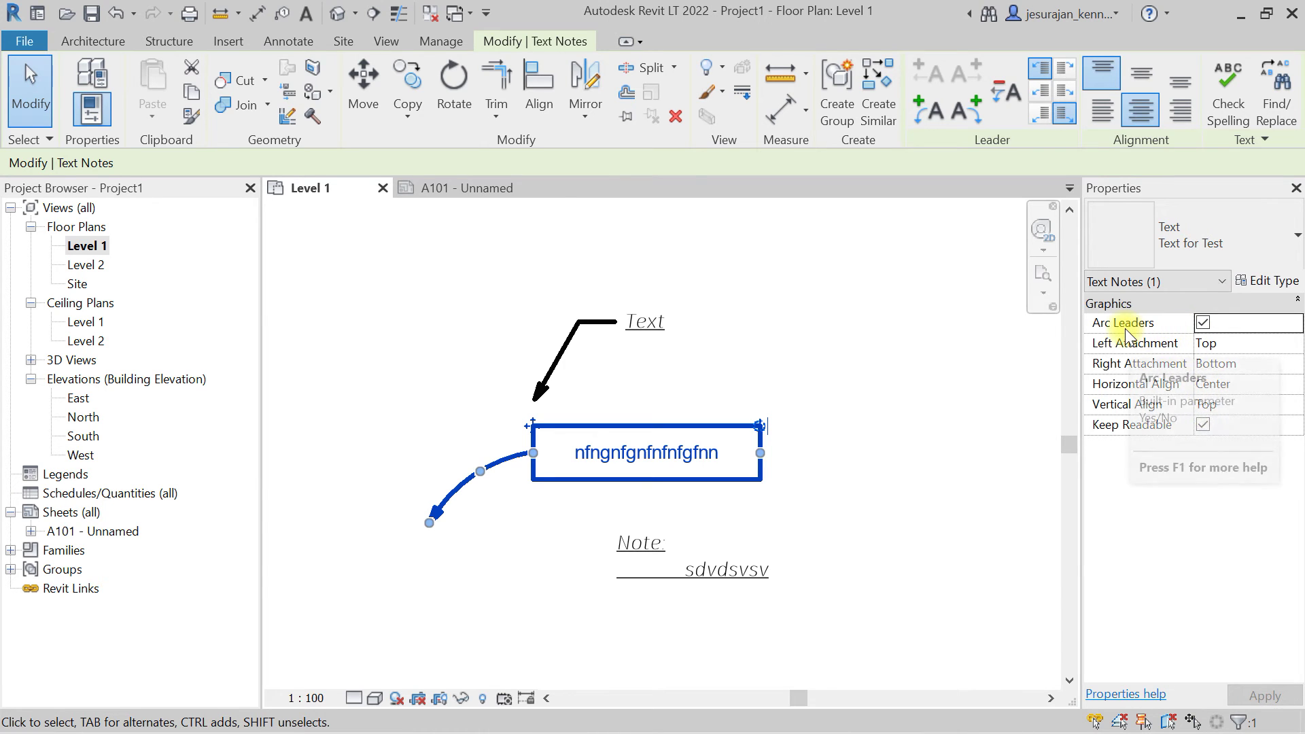
click(1203, 322)
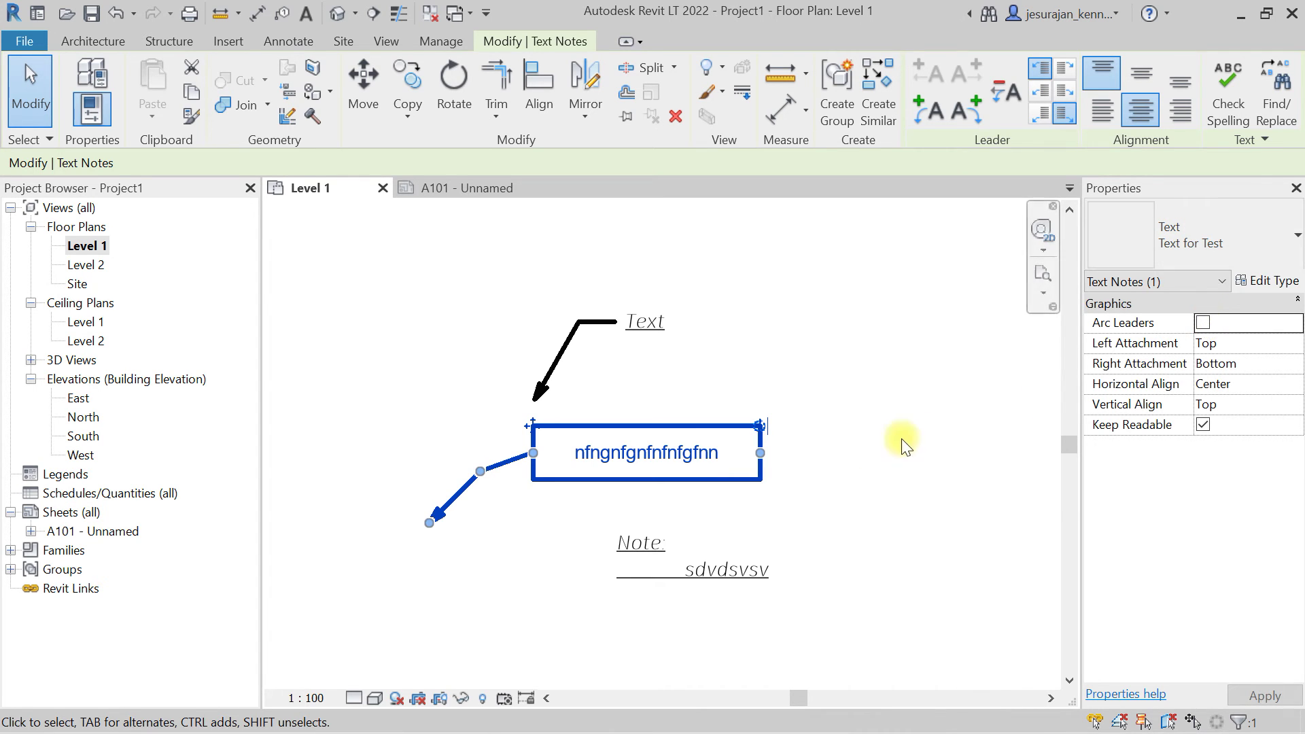
drag(493, 473, 479, 451)
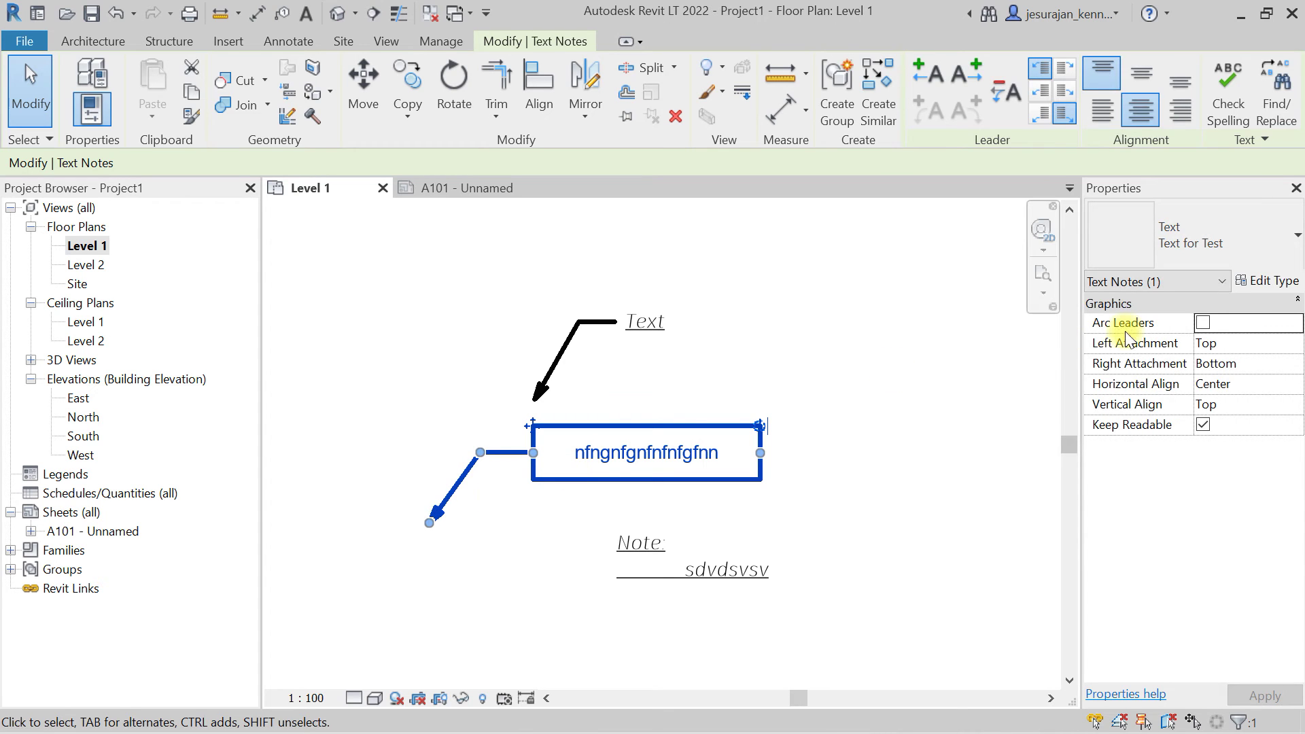
- Turn Arc Leaders back on for the note and reshape the curved leader by its middle grip
click(1203, 322)
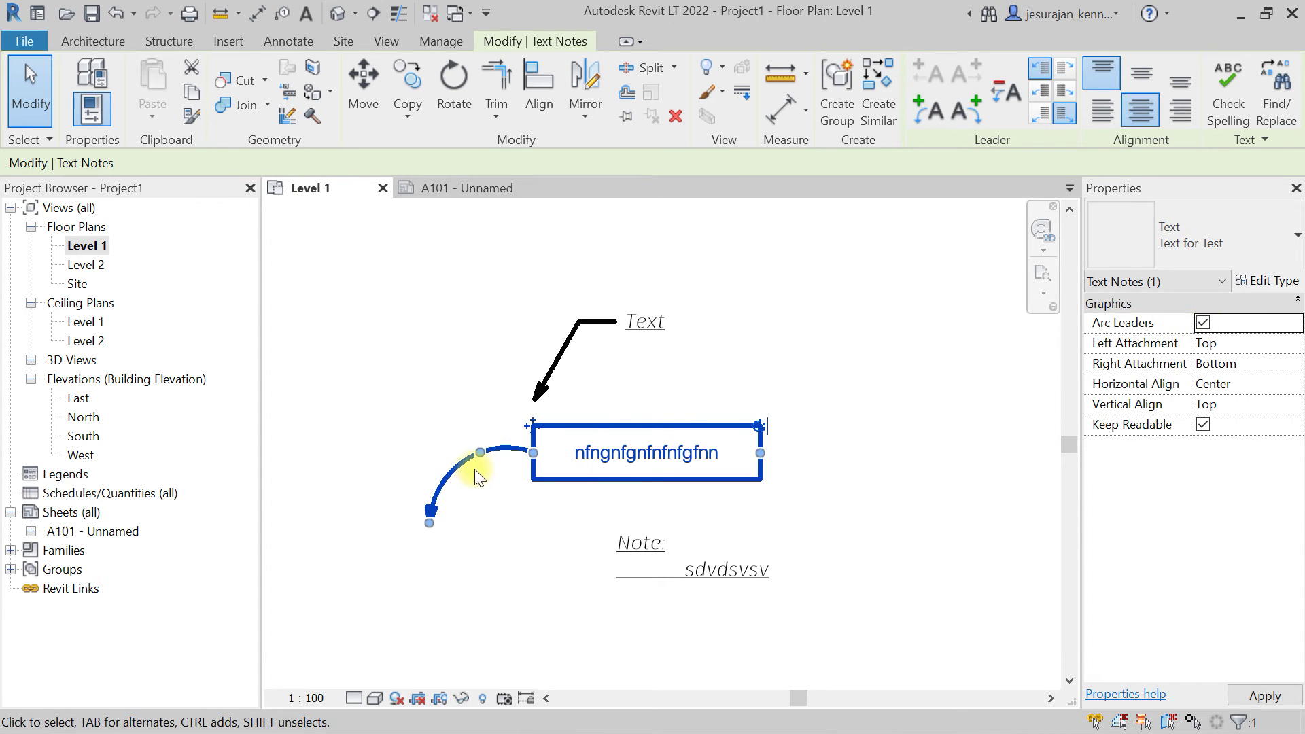
mouse_move(478, 453)
mouse_down()
mouse_move(451, 417)
mouse_move(485, 458)
mouse_up()
scroll(503, 496, up, 3)
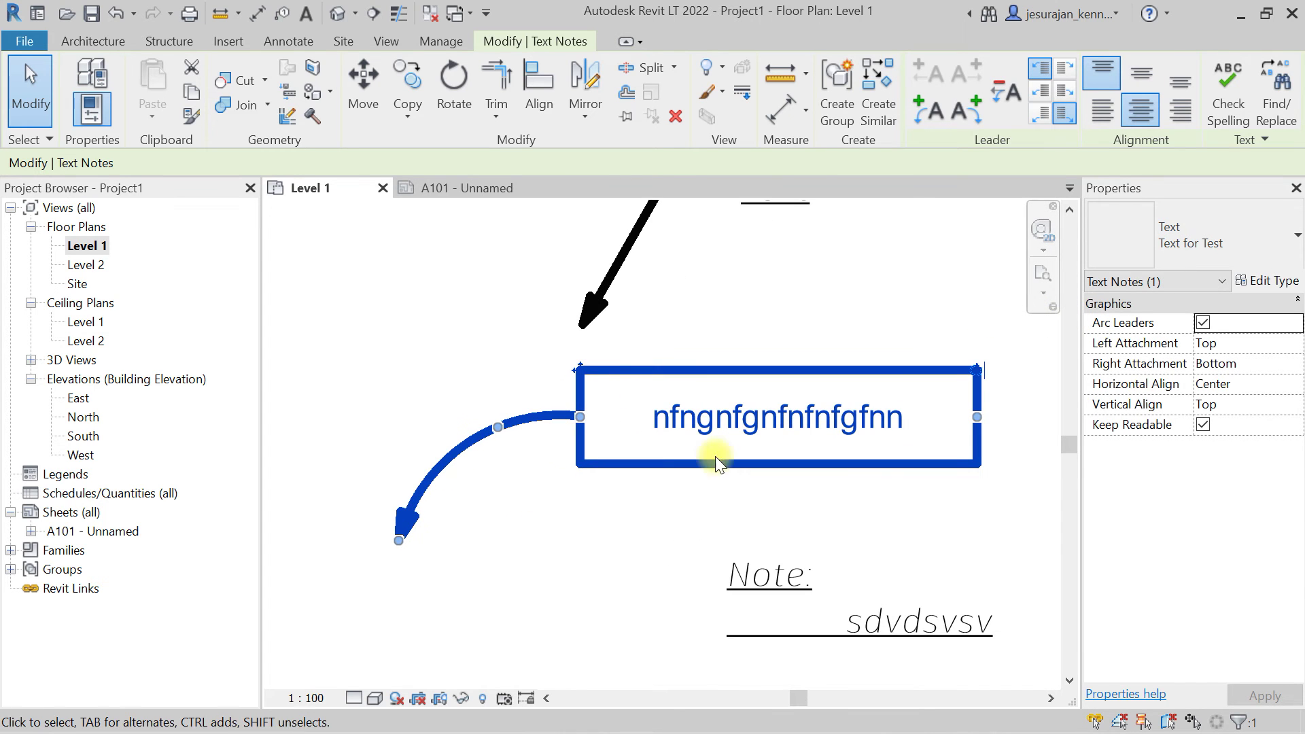
- Switch the note to straight leader segments and level the leader's shoulder with the text by moving the elbow
click(1199, 324)
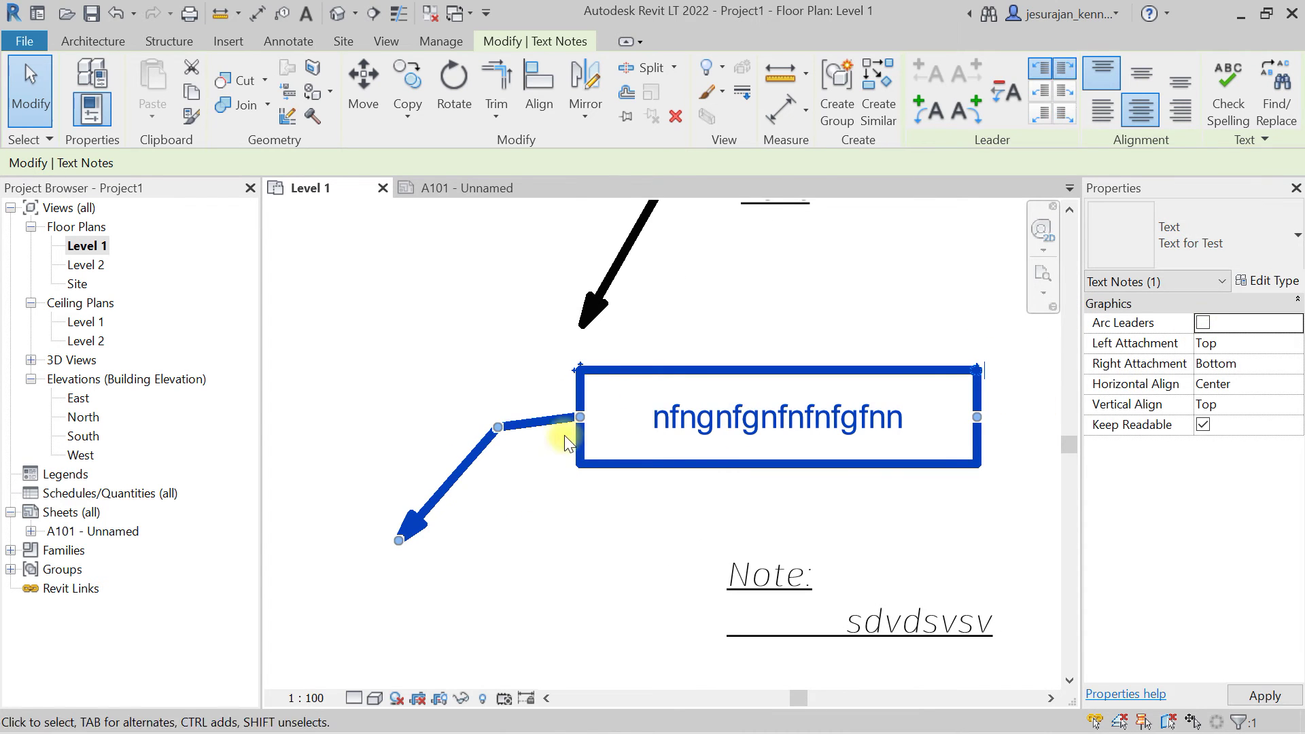
drag(499, 427, 491, 411)
key(Escape)
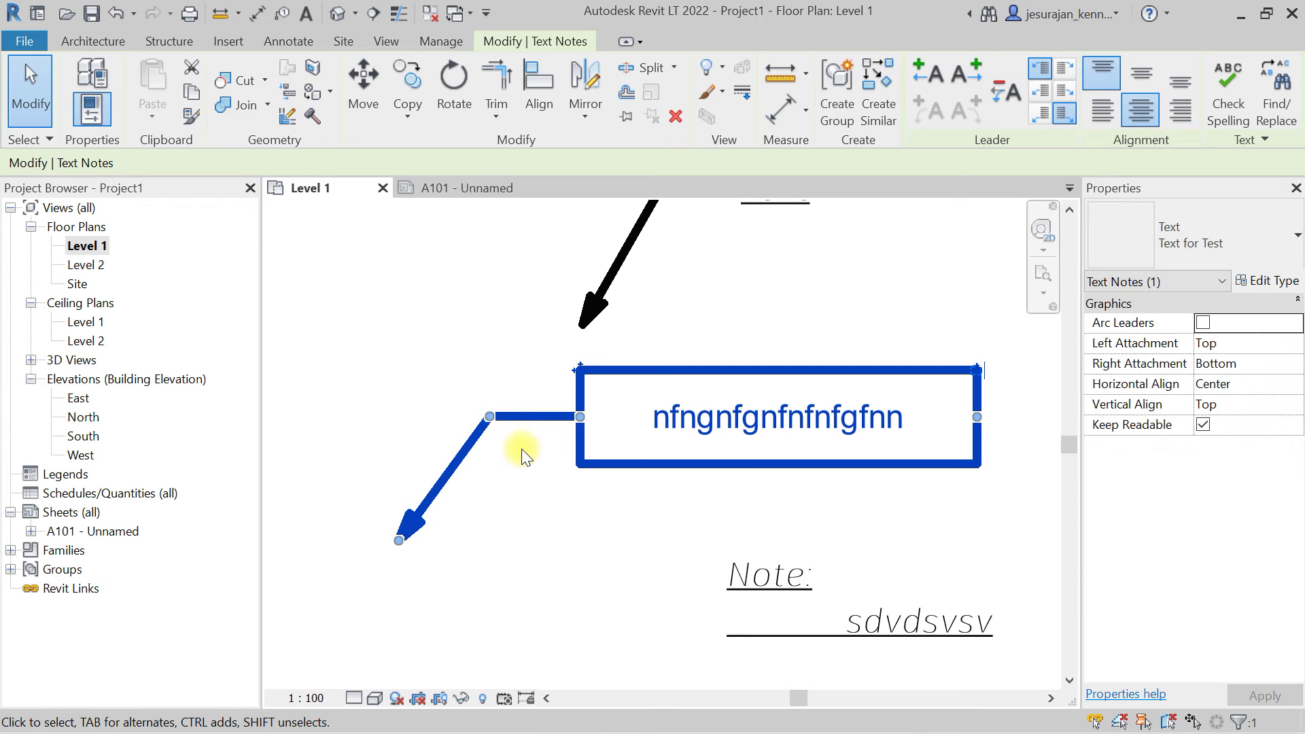
- Set both the Left Attachment and Right Attachment of the bordered note's leader to Middle
click(706, 450)
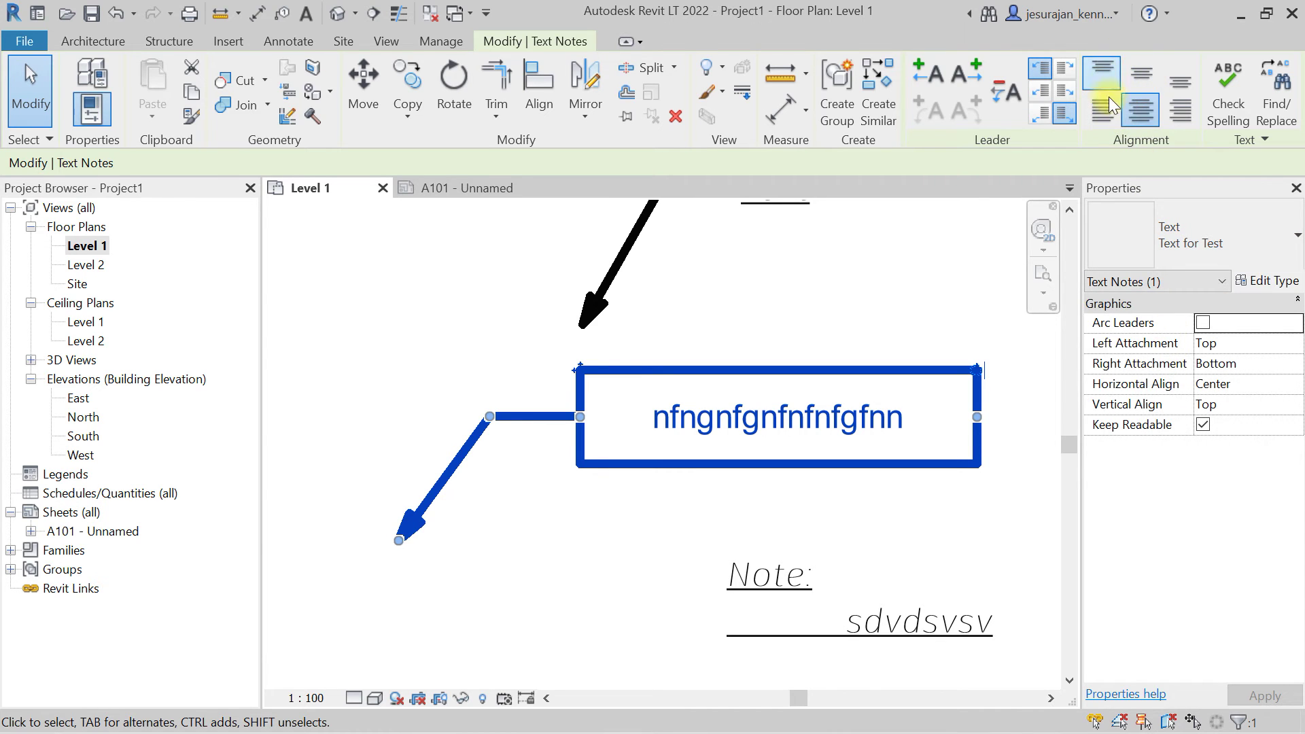
click(1223, 343)
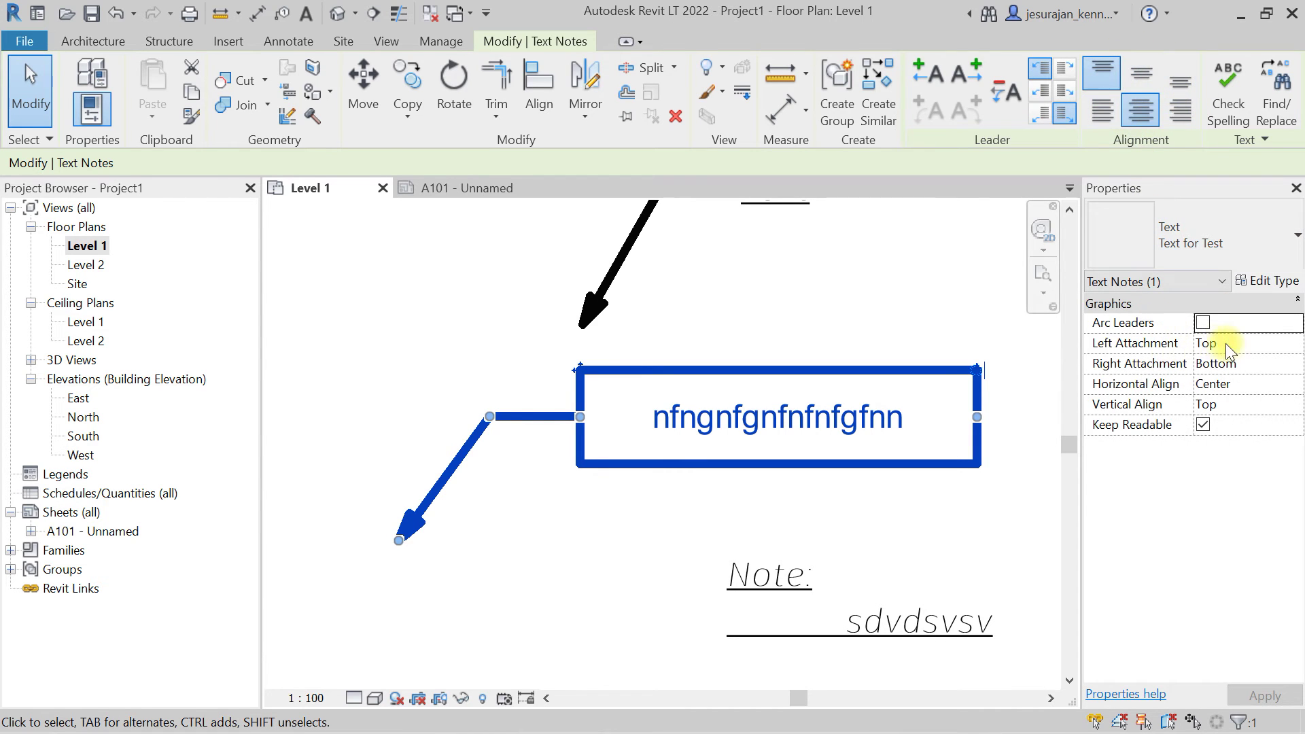
click(1294, 343)
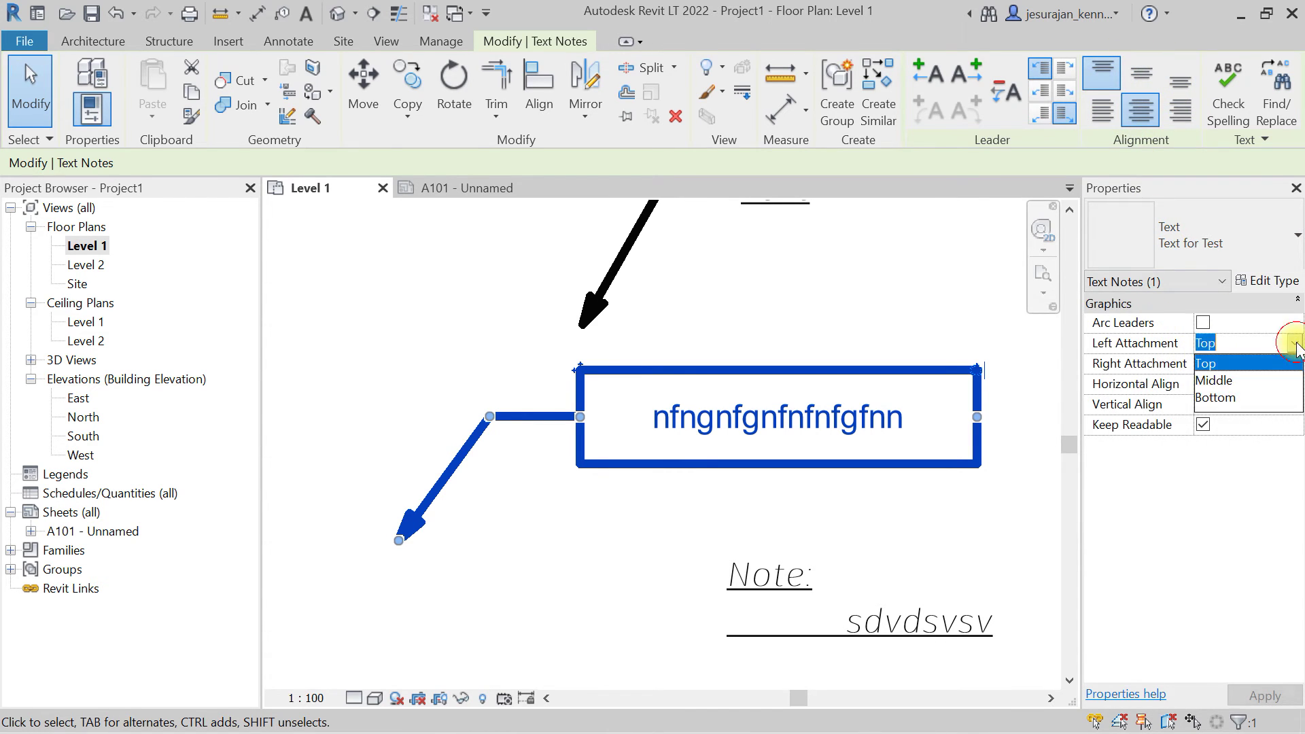
click(1234, 379)
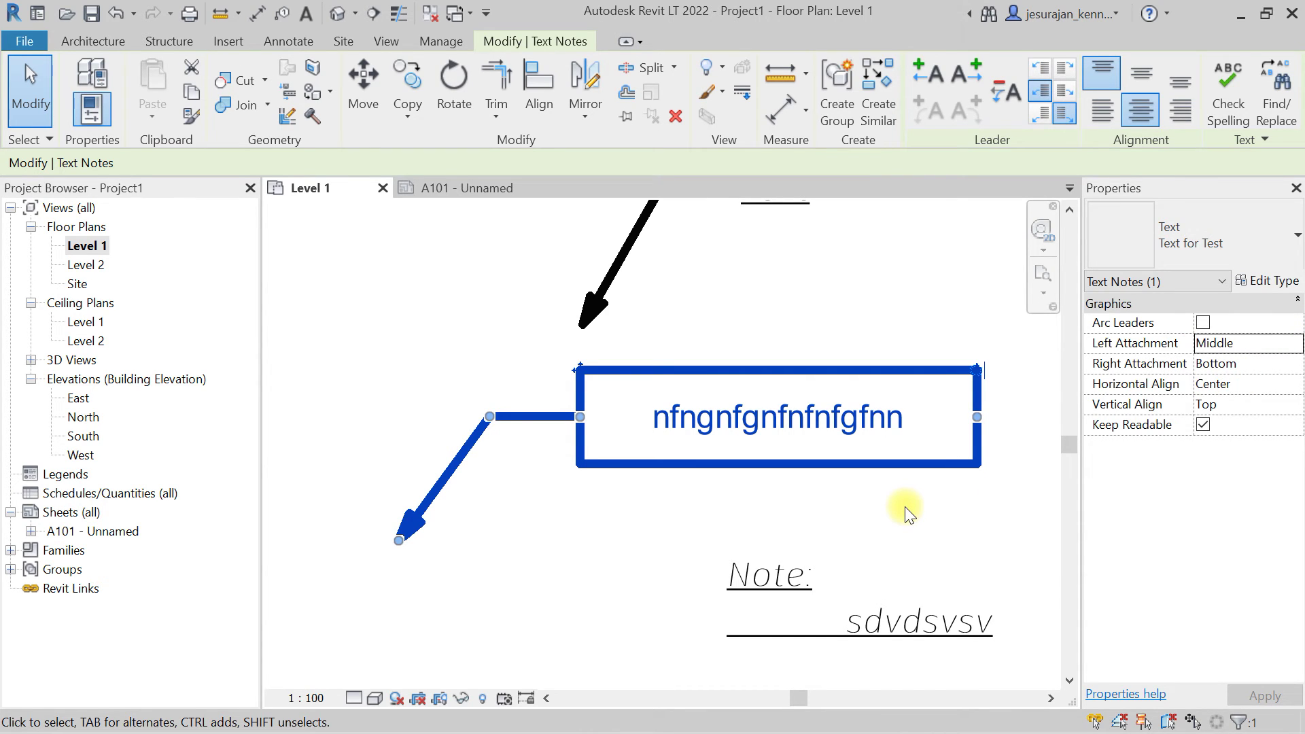
click(1250, 363)
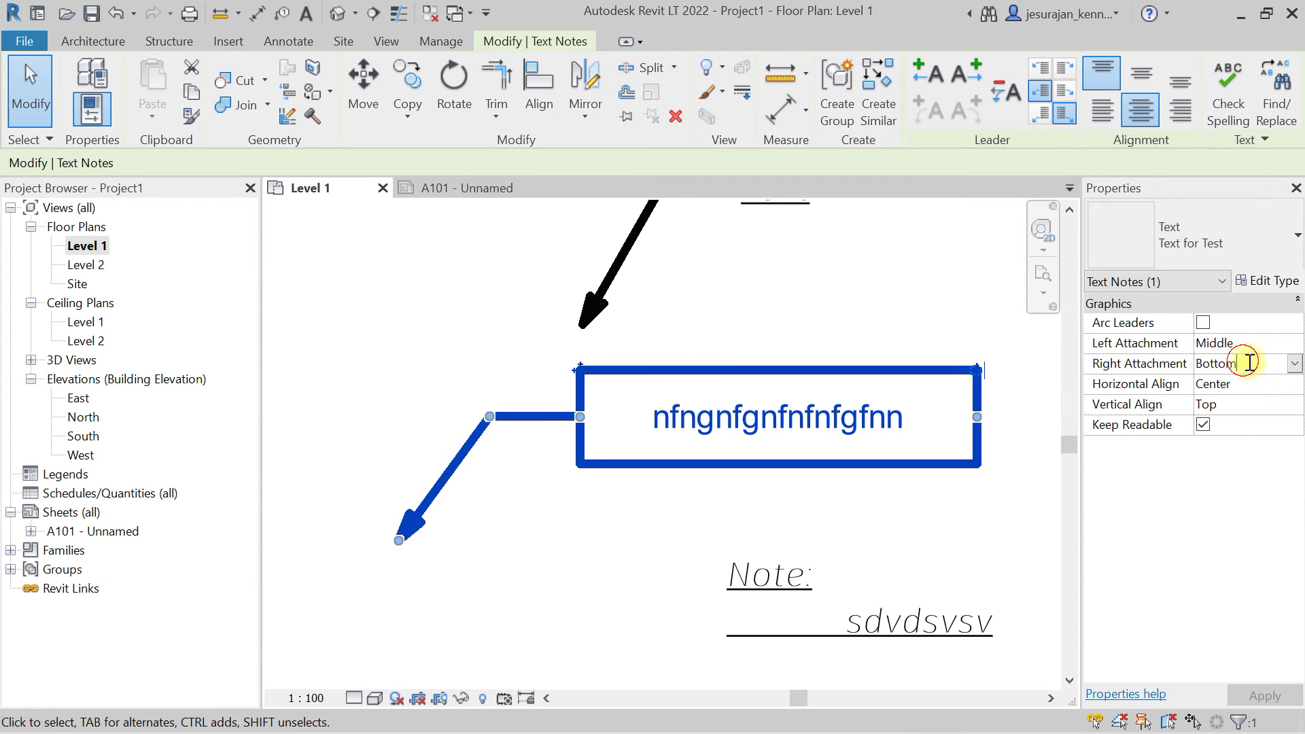
click(1294, 364)
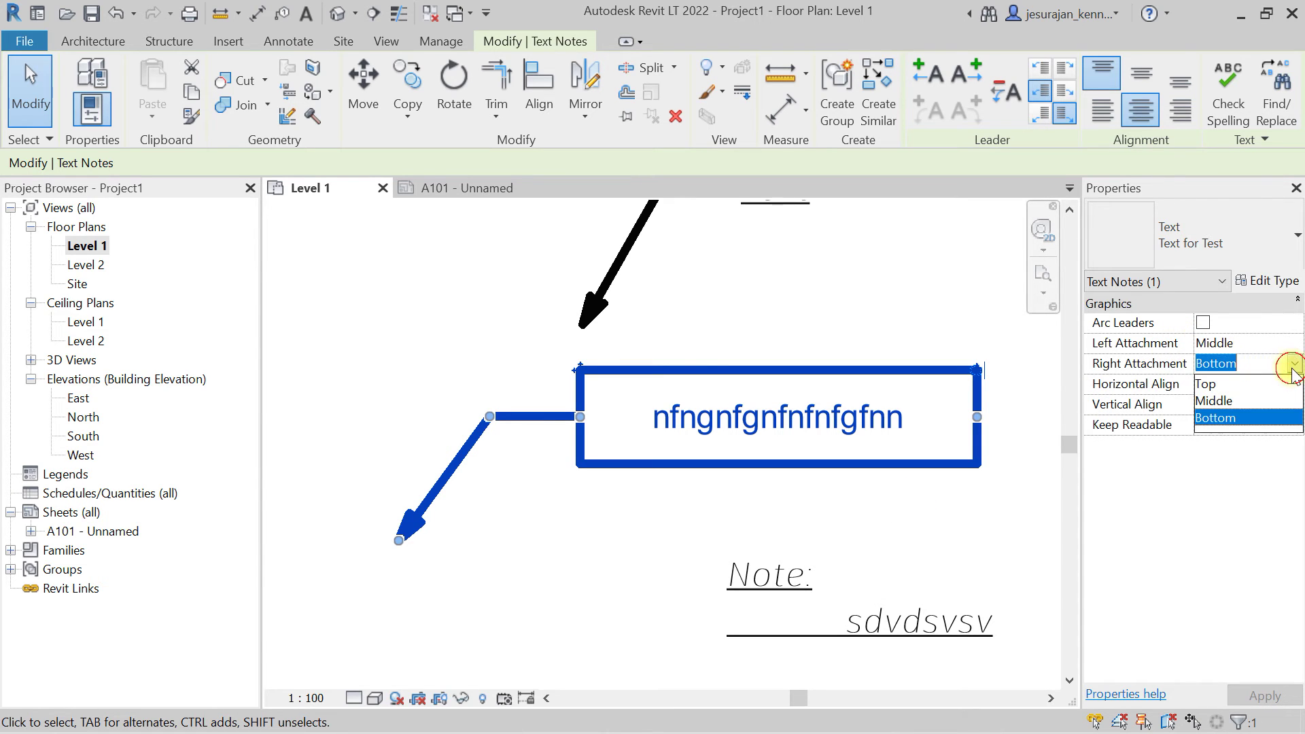
click(1224, 401)
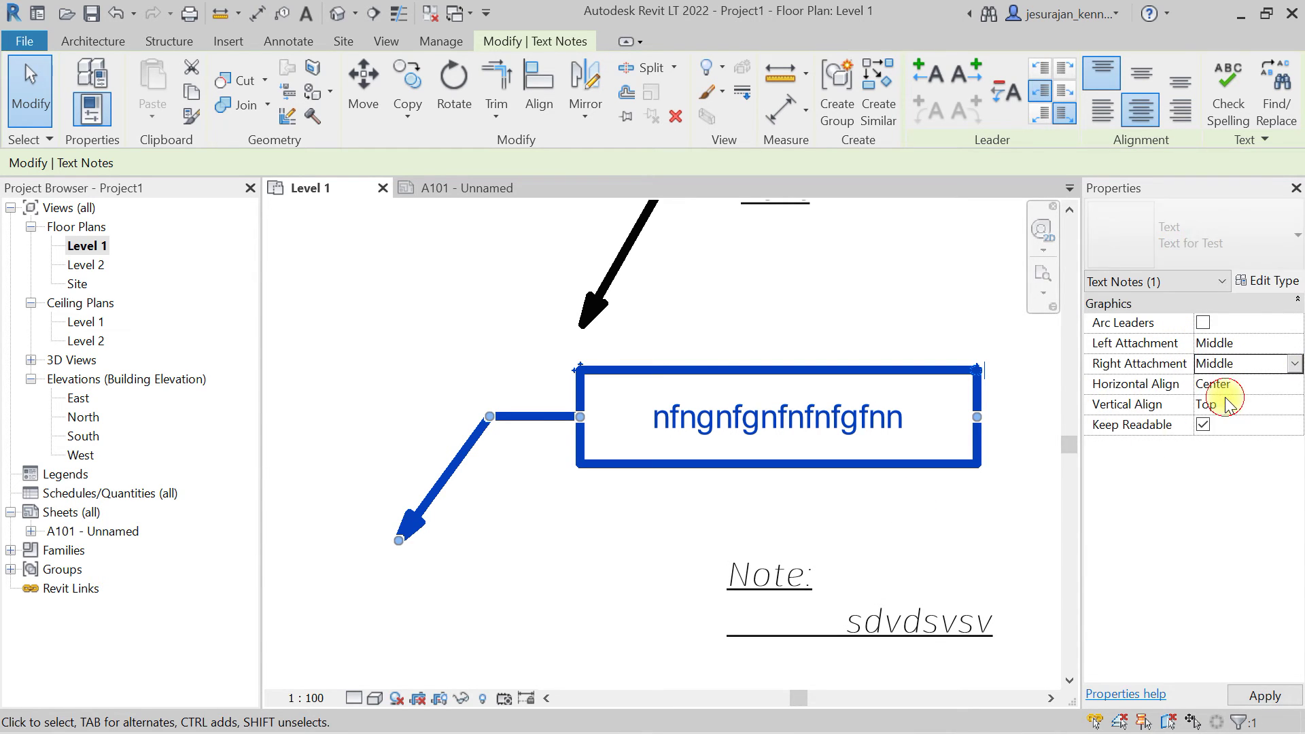
click(949, 523)
click(822, 426)
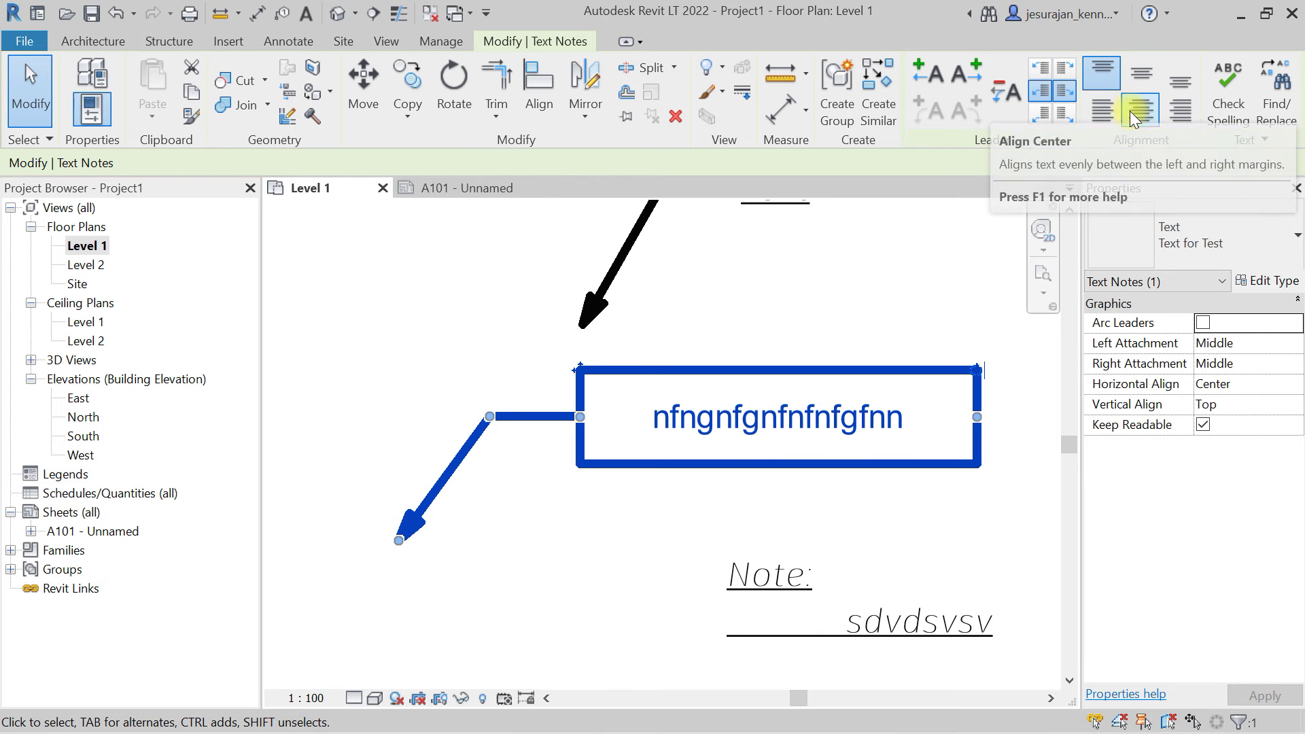
- Try the note's horizontal and vertical alignment options, finishing with Left horizontal and Top vertical alignment
click(1101, 111)
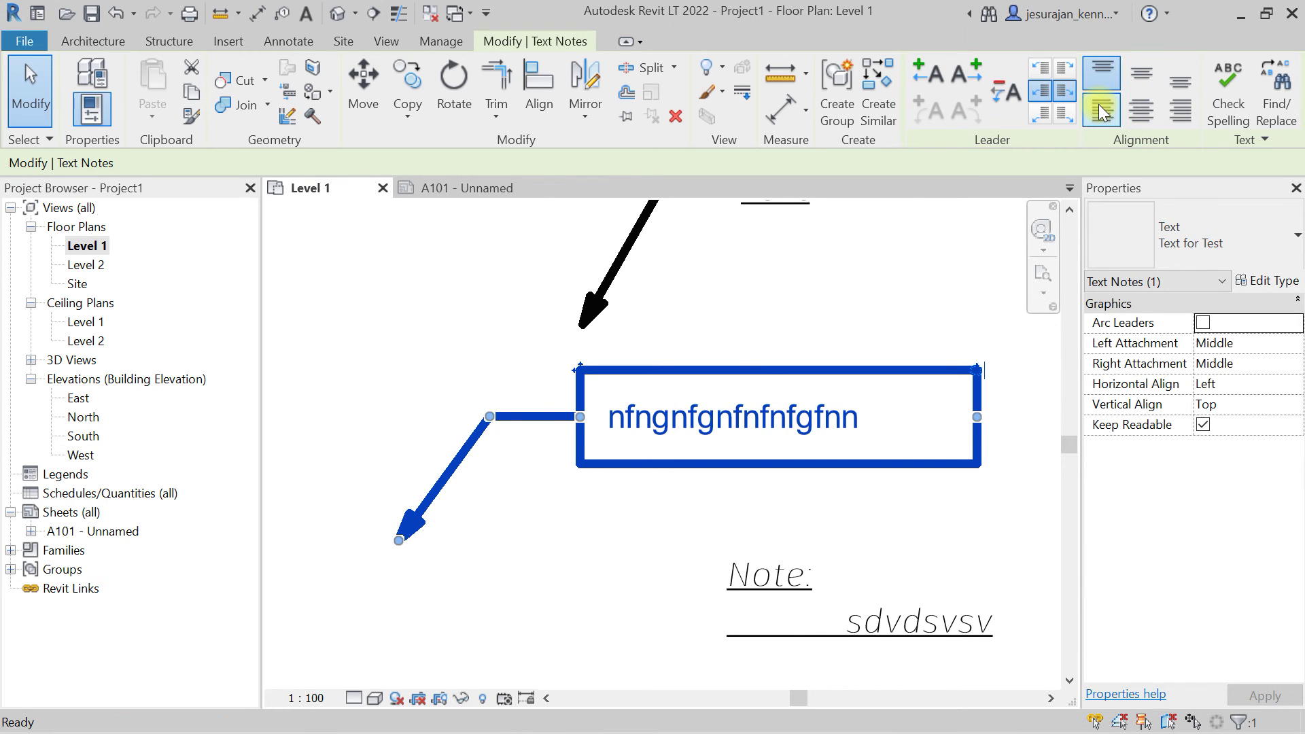
click(1140, 113)
click(1104, 112)
click(1132, 113)
click(1139, 80)
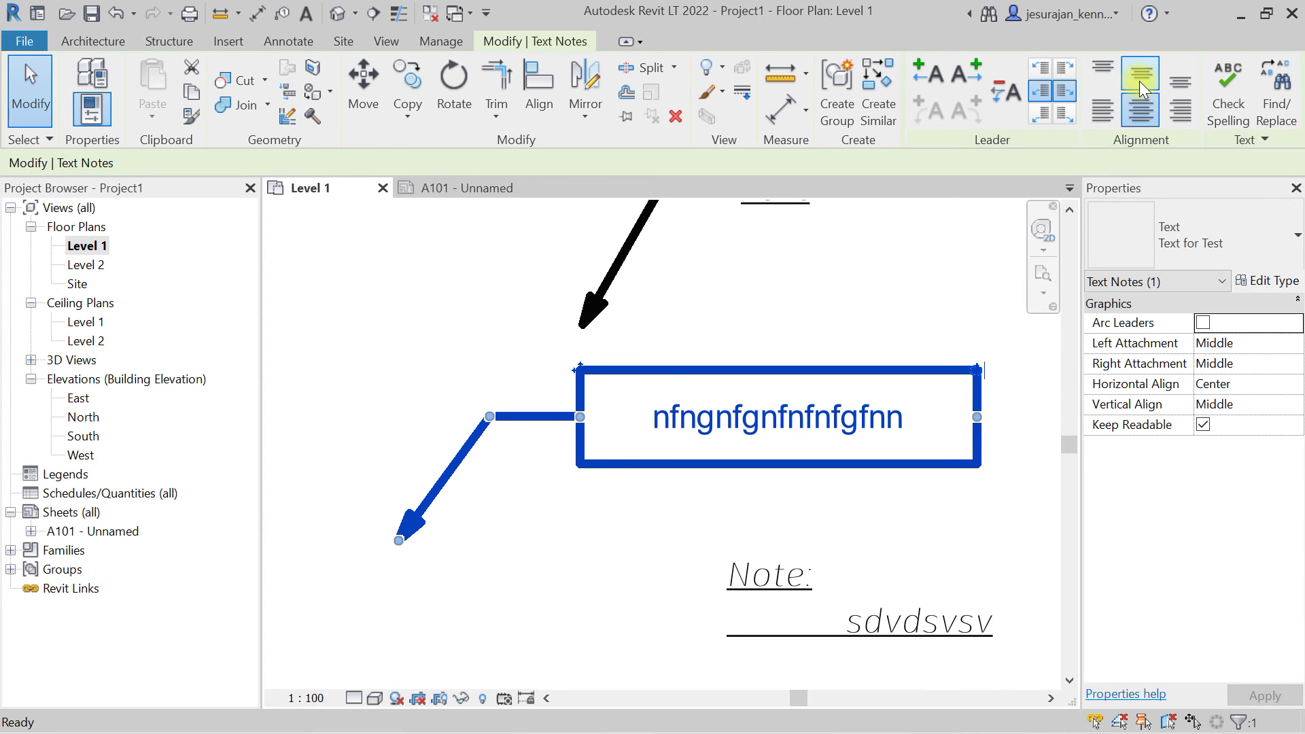
click(1107, 66)
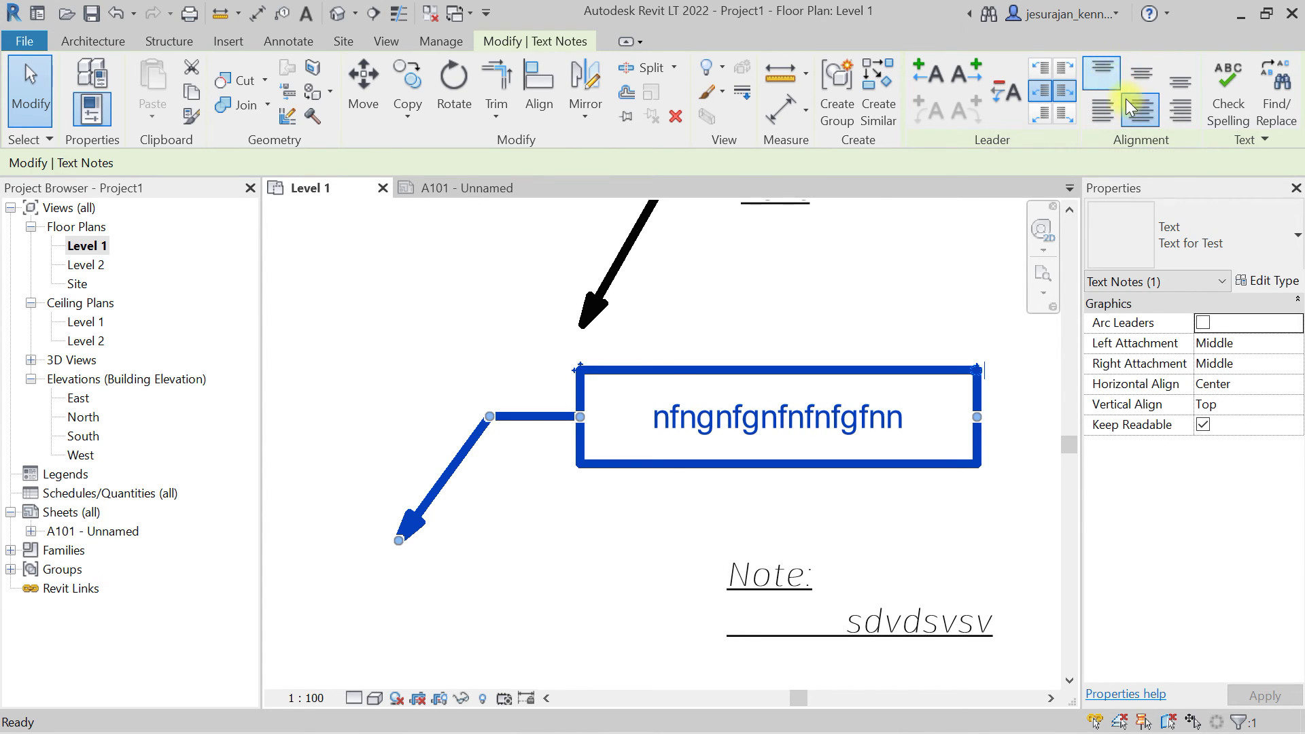
click(1179, 111)
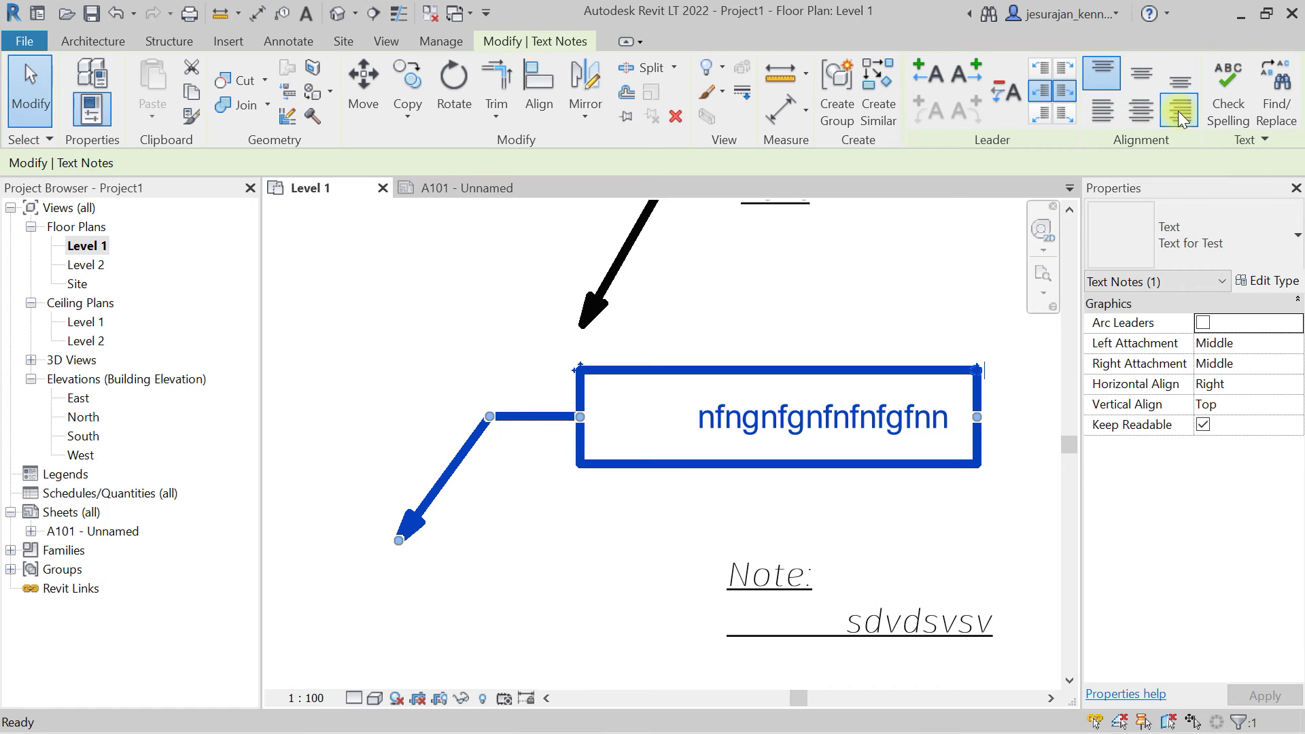
click(1092, 107)
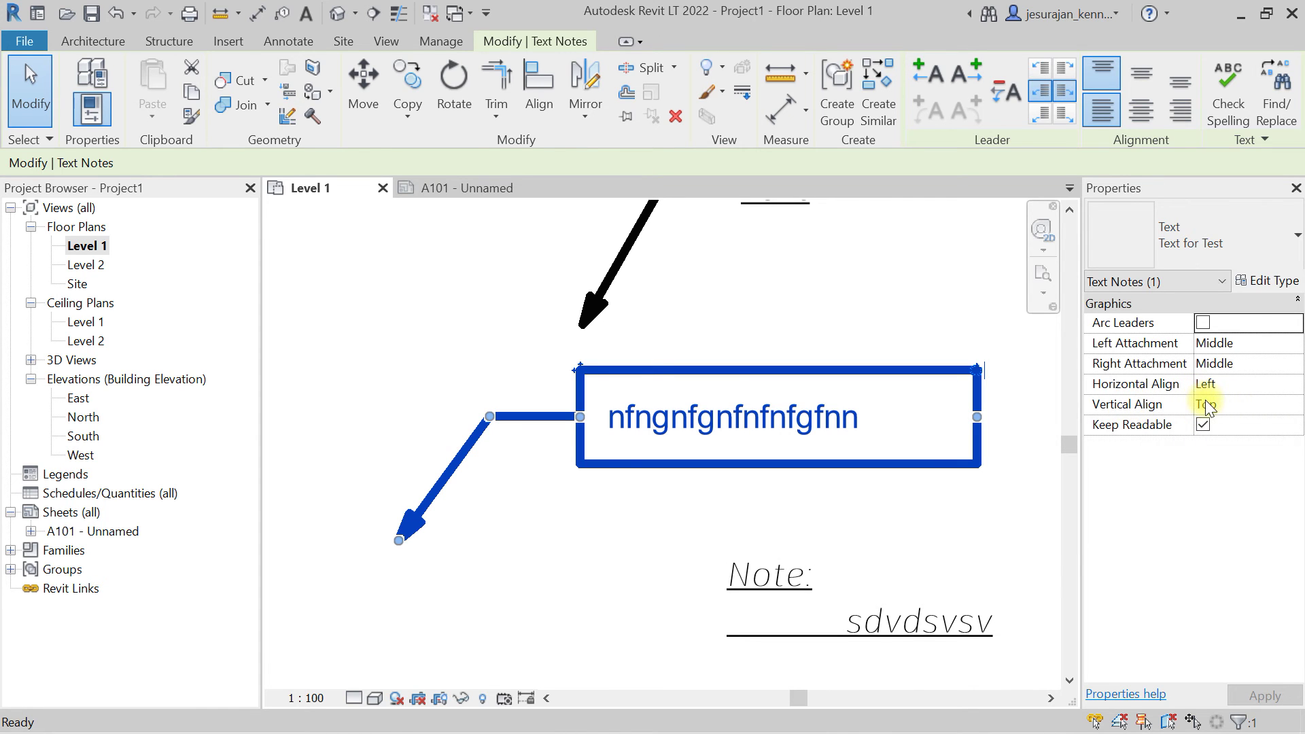
- Add the lines "sdgsg", "sgsgf" and "sgsgf" below the bordered note's existing text and finish editing
scroll(541, 390, down, 2)
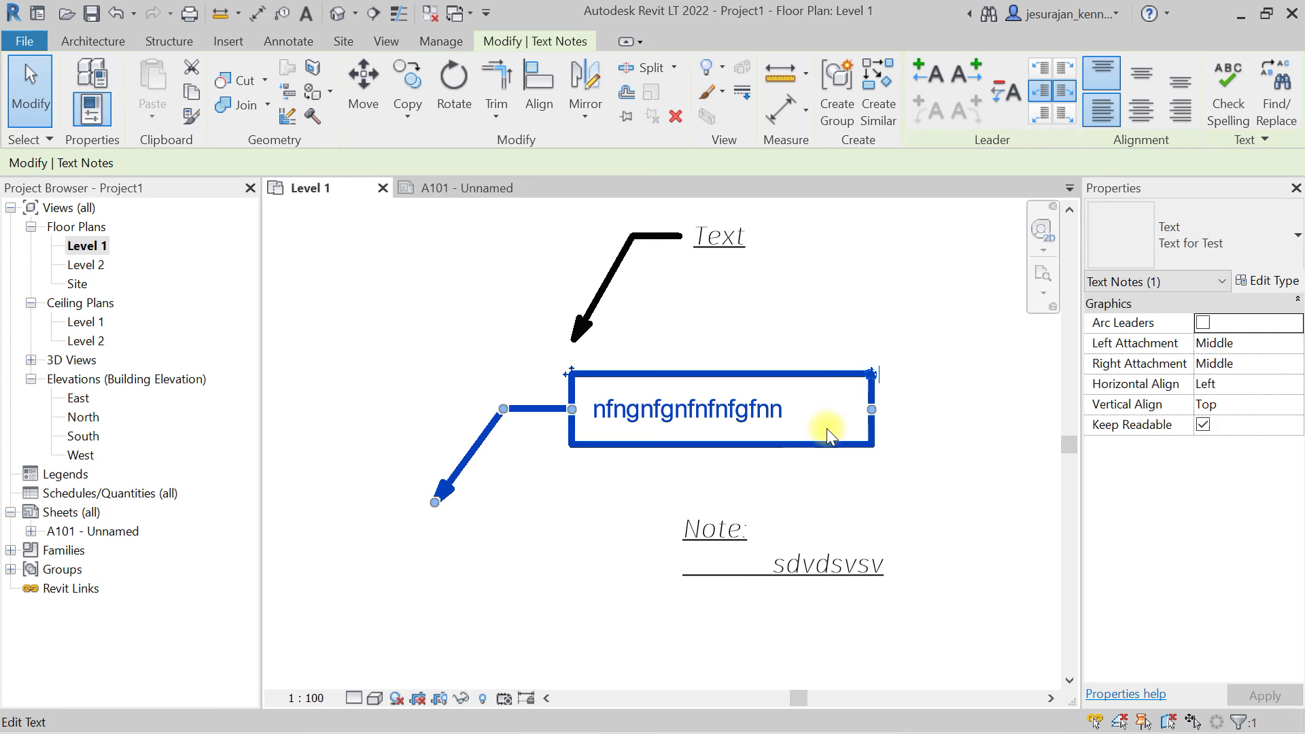
double_click(823, 411)
key(Return)
text(sdgsg)
key(Return)
text(sgsgf)
key(Return)
text(sgsgf)
key(Return)
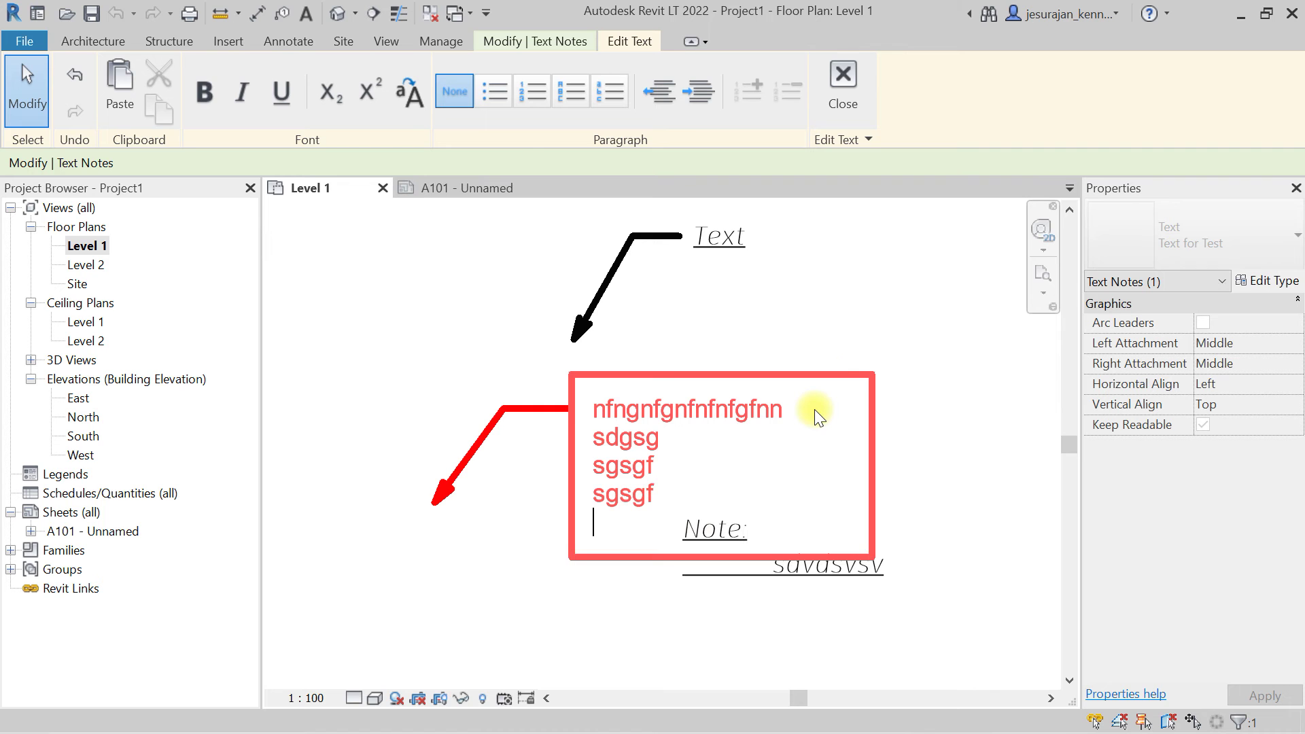
click(818, 345)
click(891, 344)
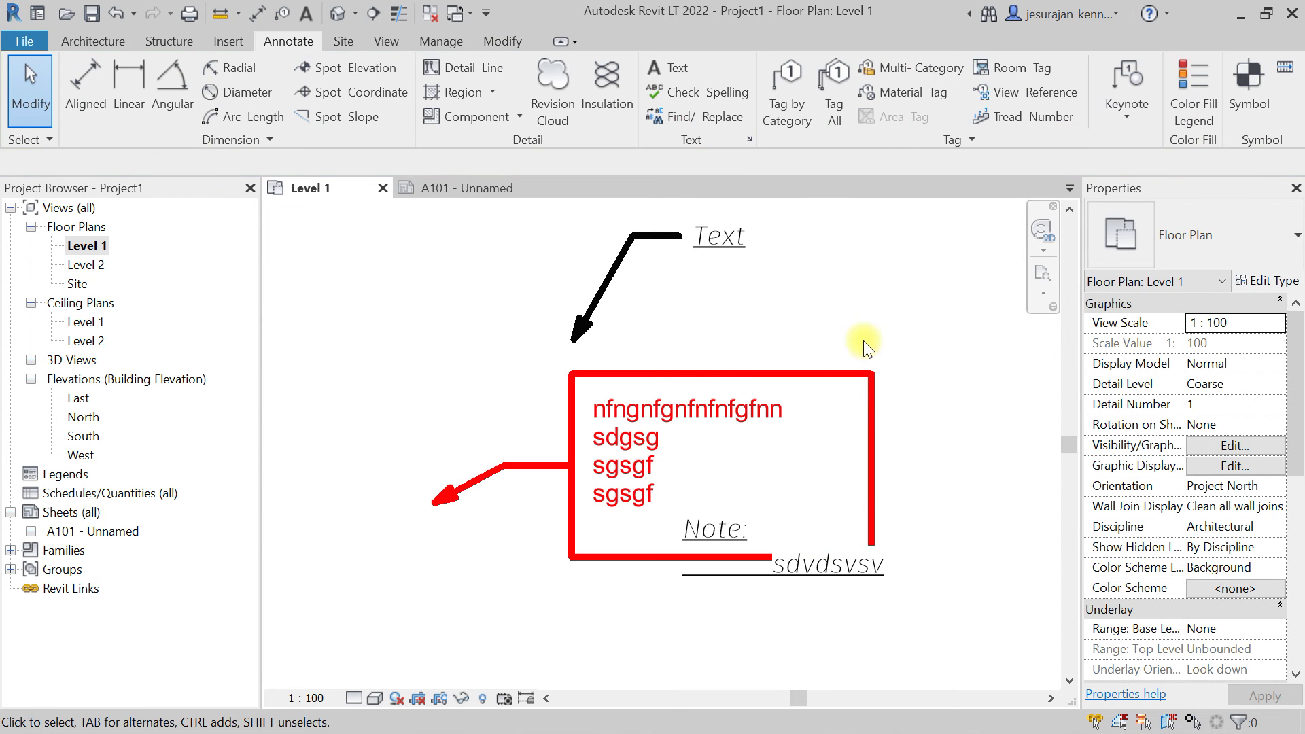
- Set the Left Attachment of the multi-line bordered note's leader to Top
click(678, 402)
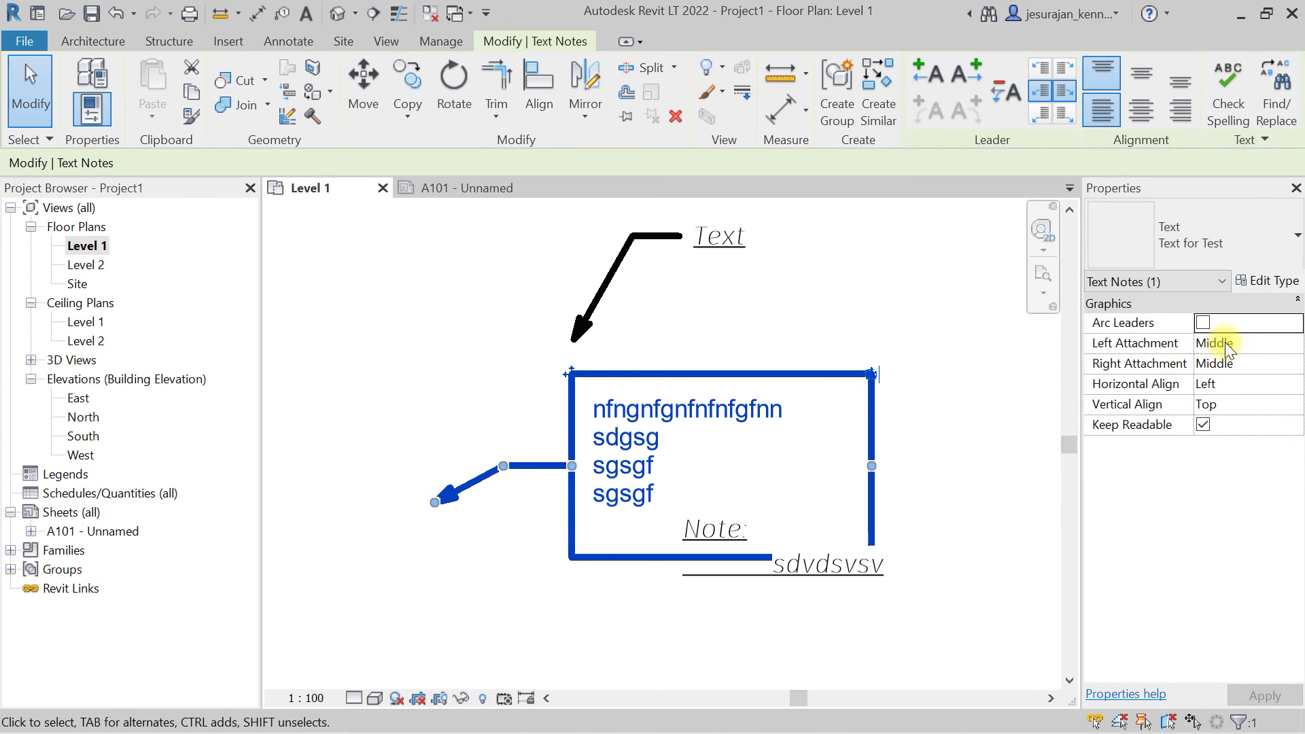
click(1262, 349)
click(1293, 343)
click(1230, 360)
scroll(654, 429, down, 1)
middle_drag(654, 430, 497, 395)
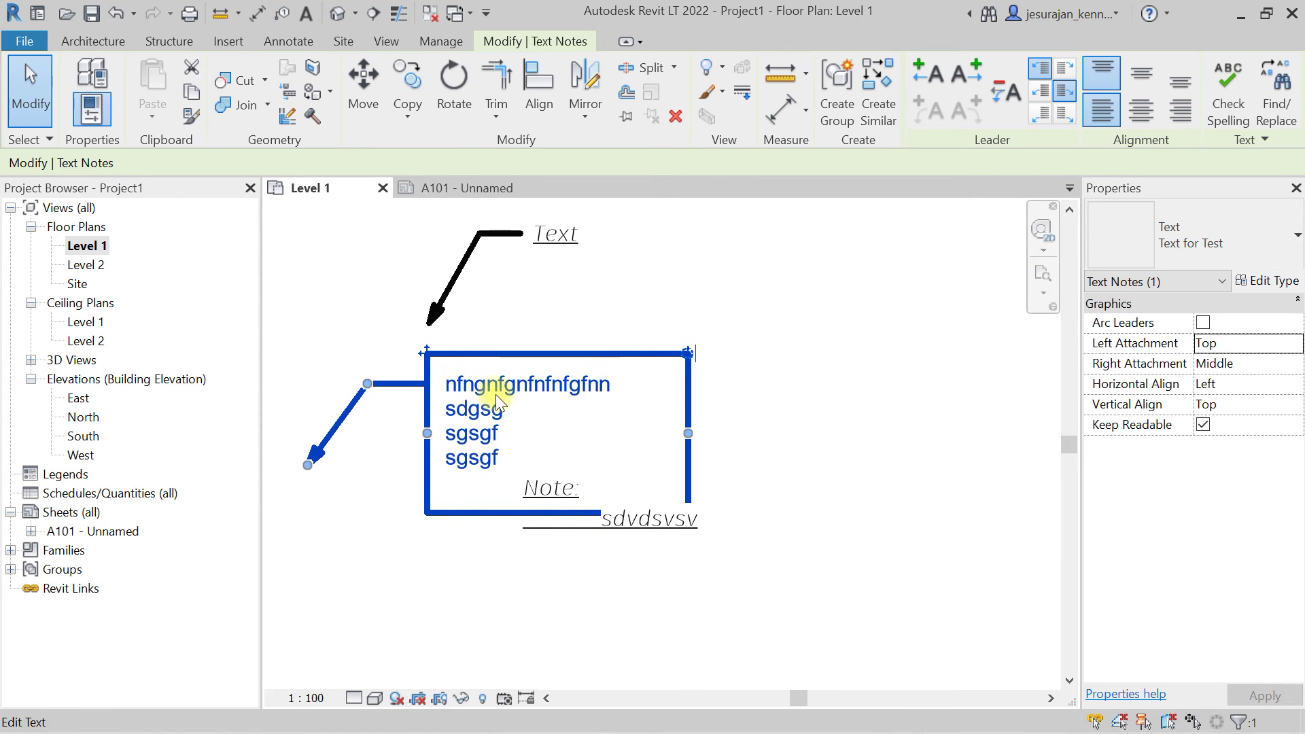
- Add a straight leader on the bordered note's right side and try its Right Attachment at Top, finishing with Bottom
click(999, 86)
drag(844, 433, 859, 516)
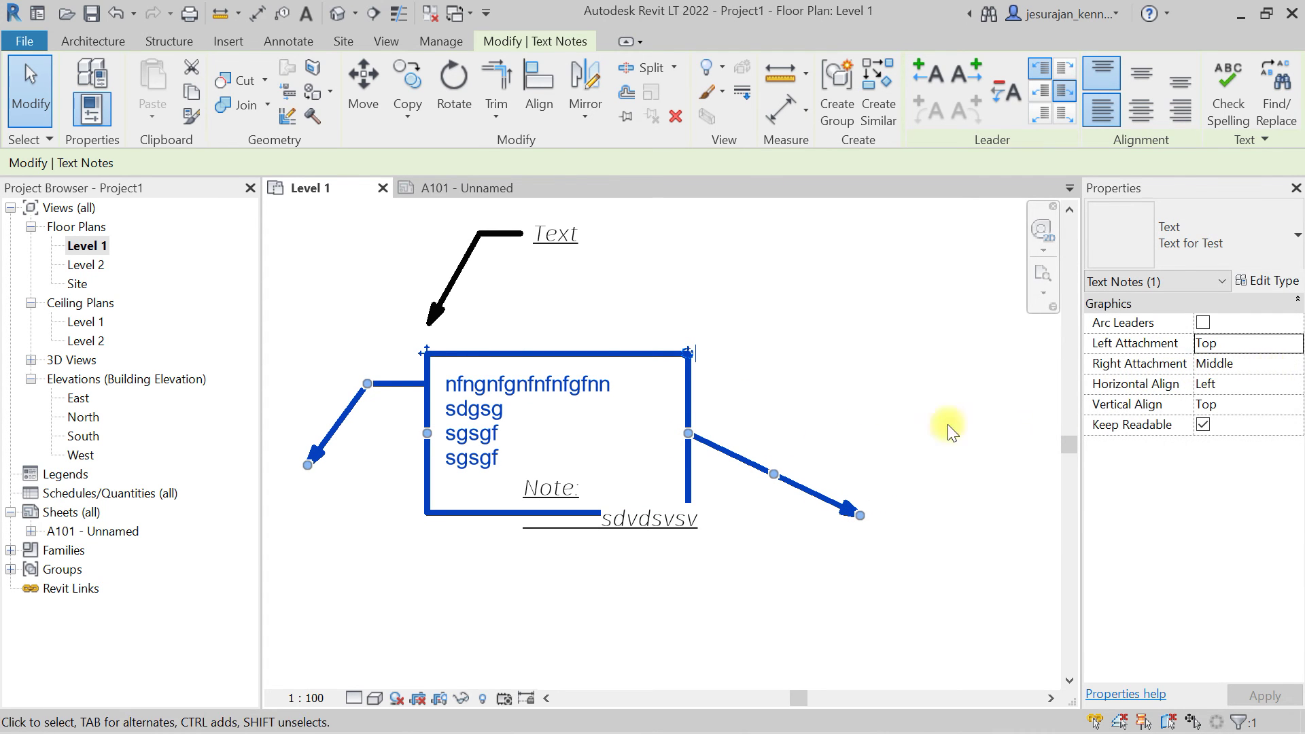
click(1264, 363)
click(1296, 363)
click(1230, 382)
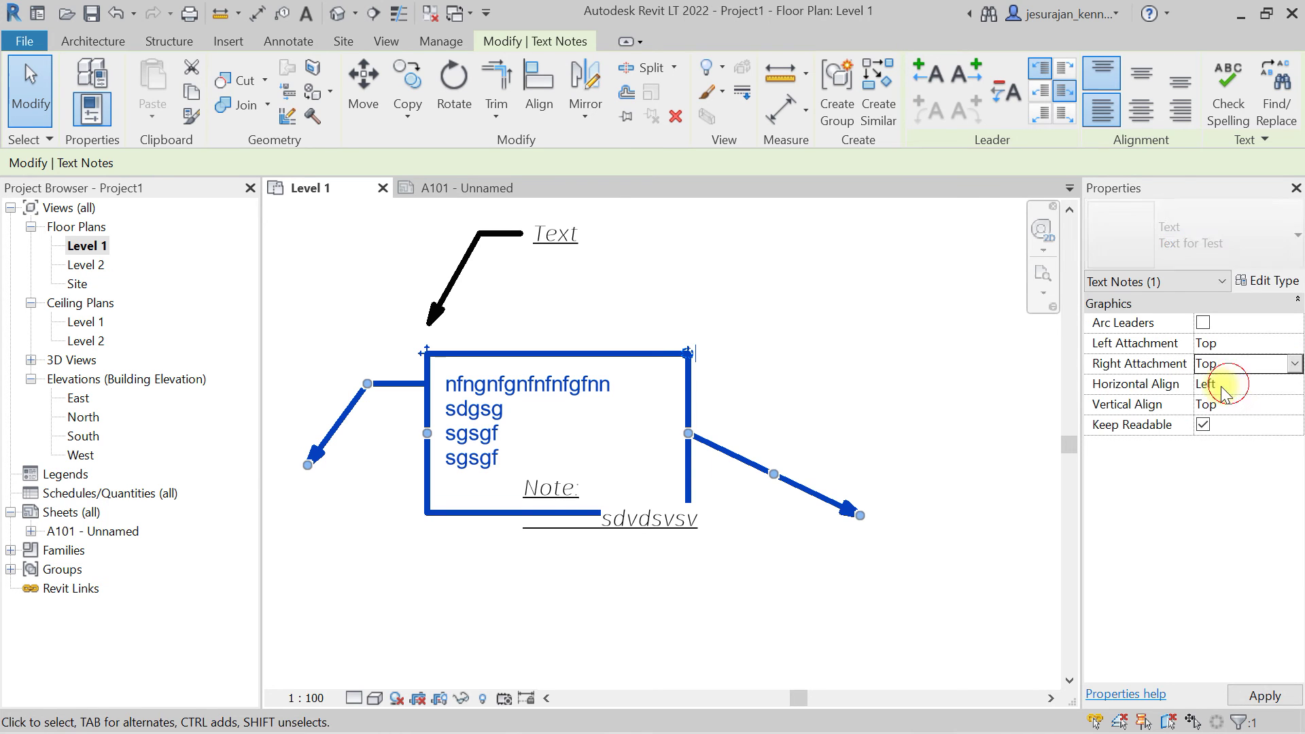
drag(773, 449, 774, 384)
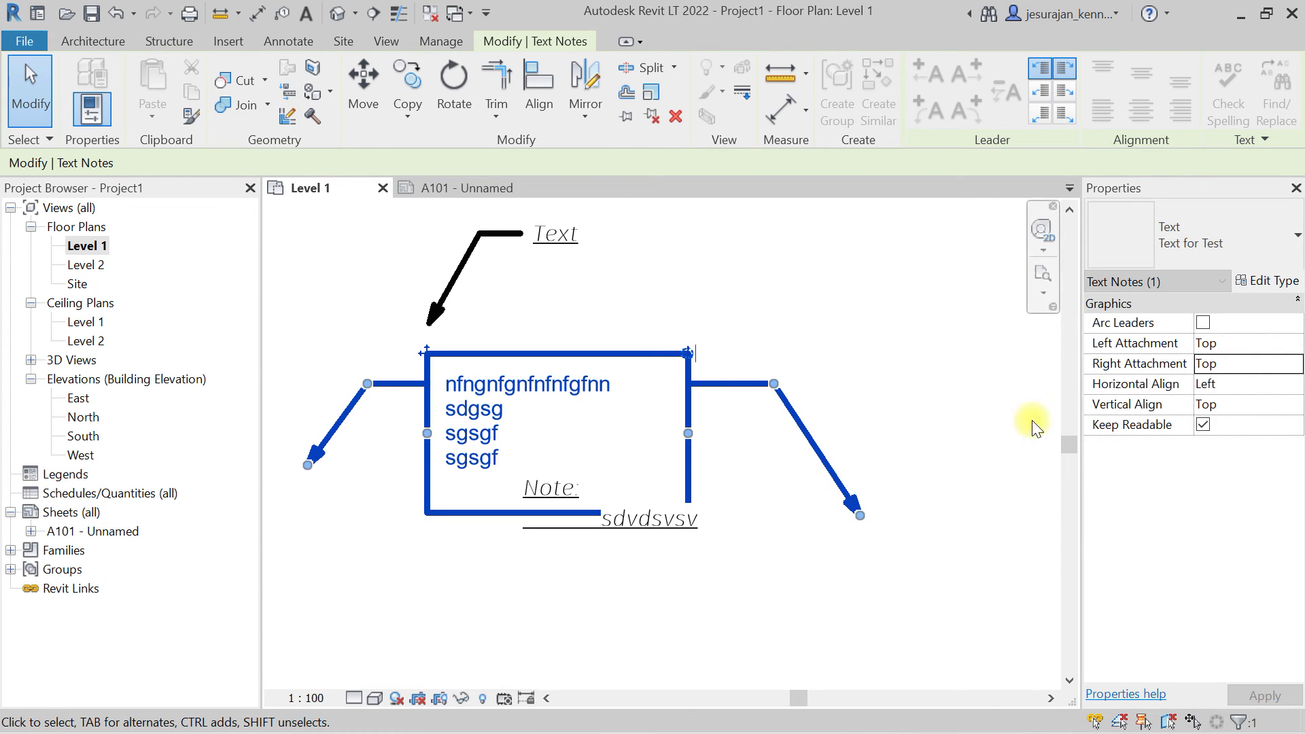
click(1298, 364)
click(1245, 417)
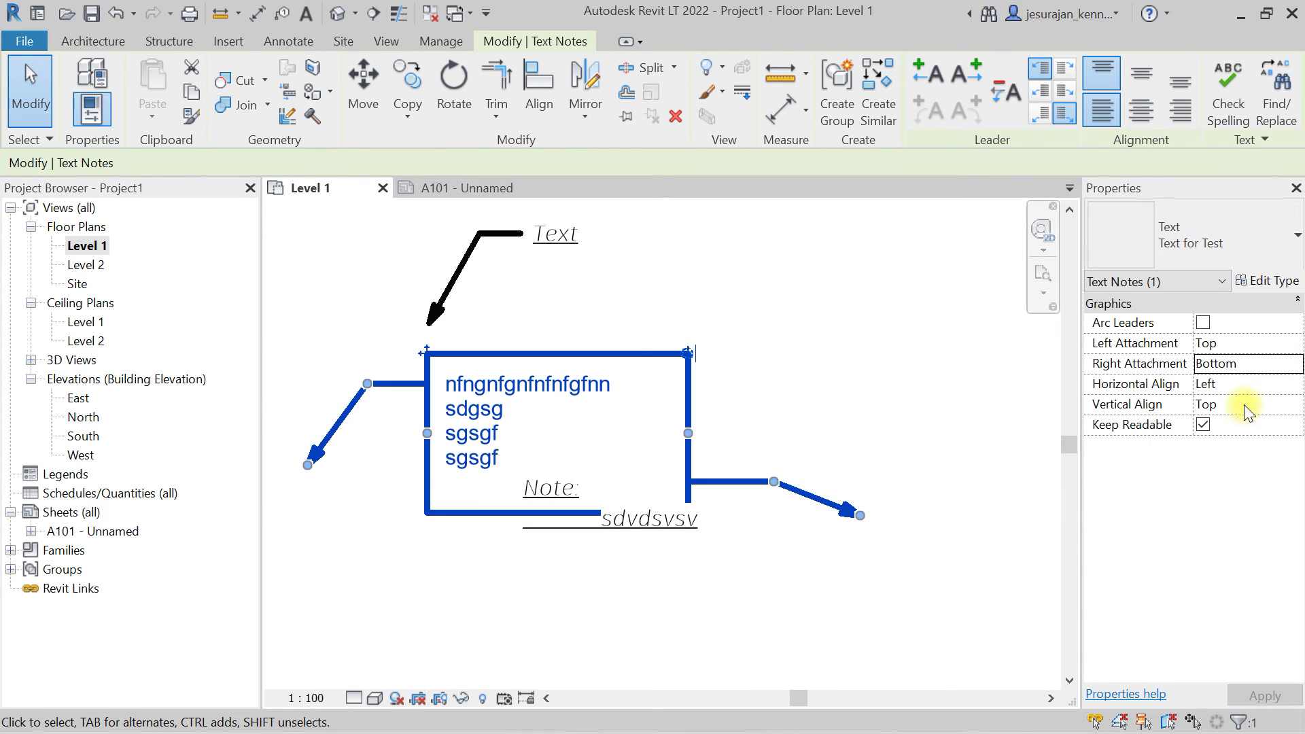
- Set the bordered note's Horizontal Align to Center and its Vertical Align to Middle, and deselect it
click(1241, 385)
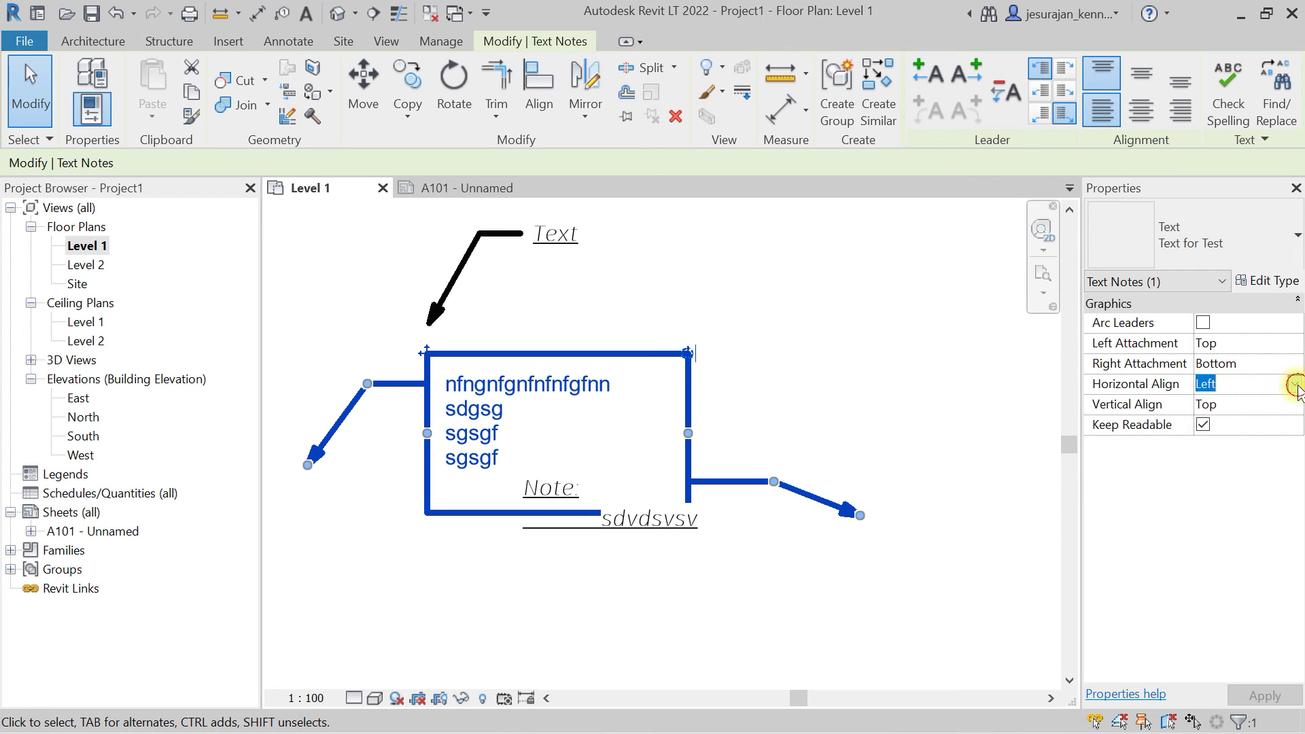
click(1296, 386)
click(1238, 418)
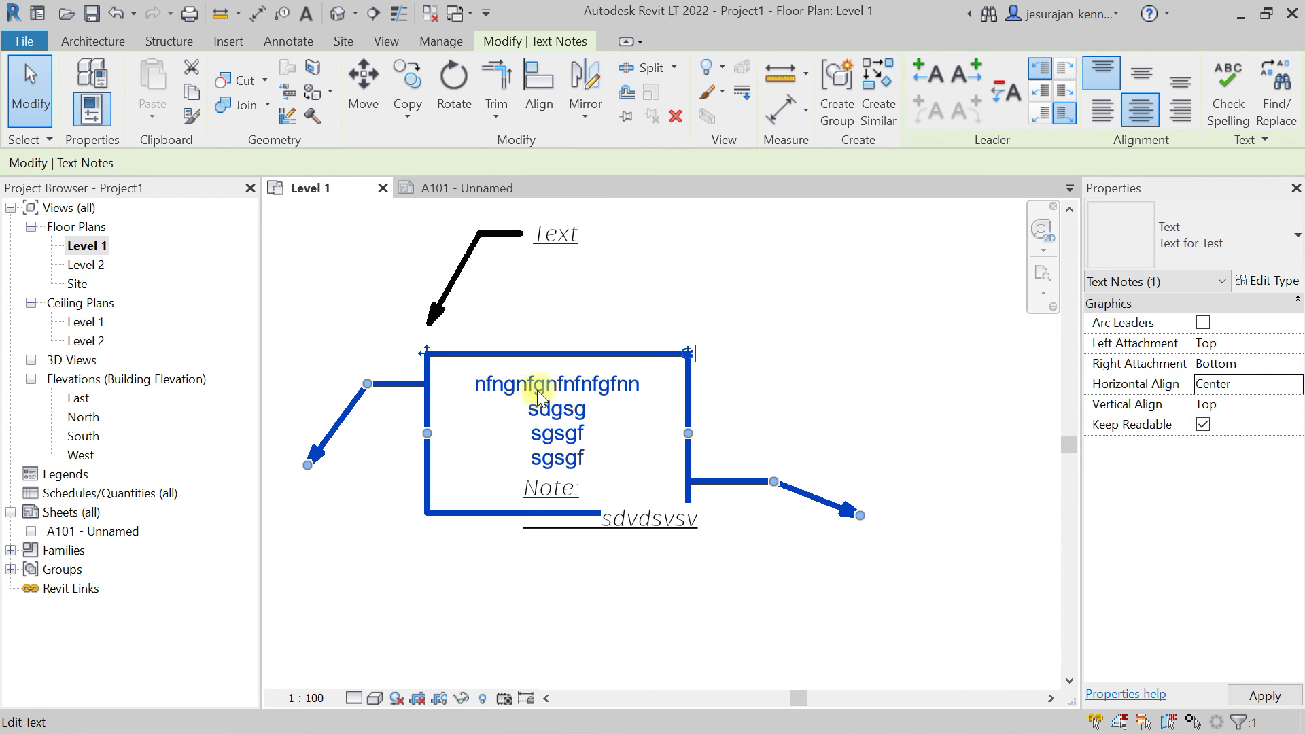
click(1239, 407)
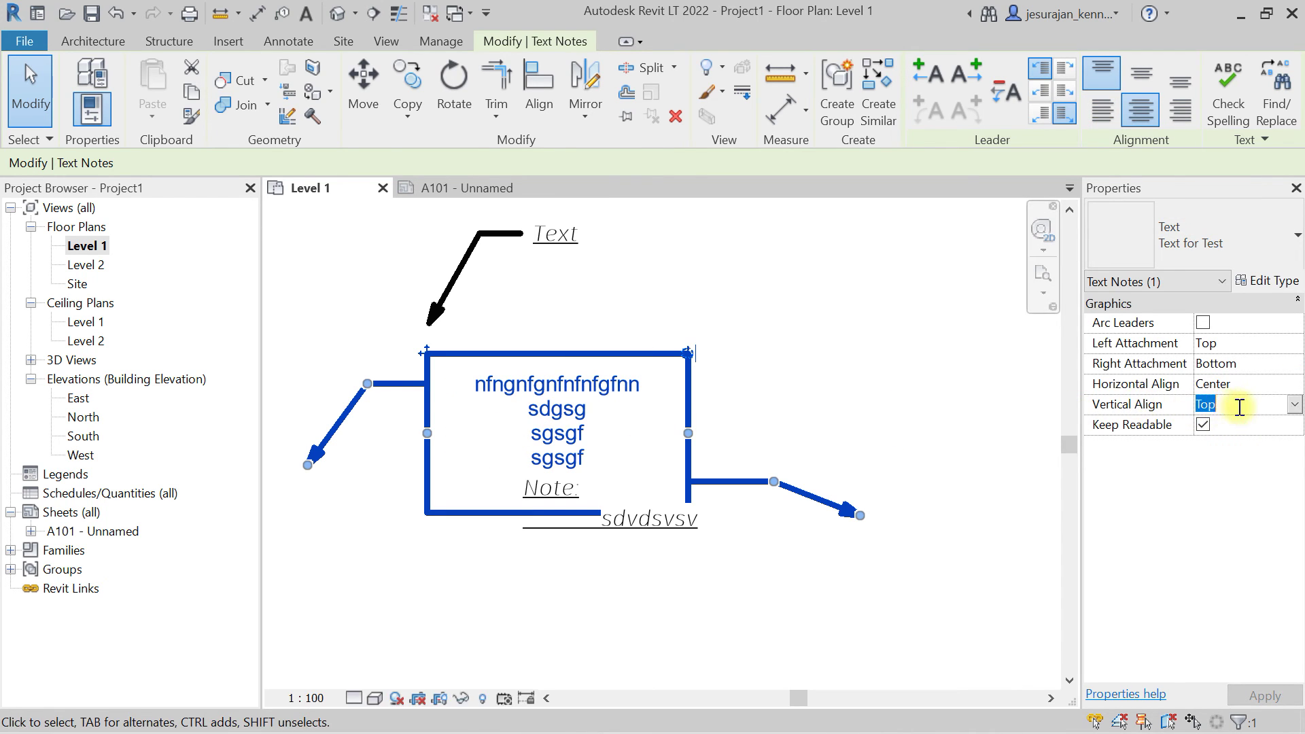
click(1295, 404)
click(1217, 437)
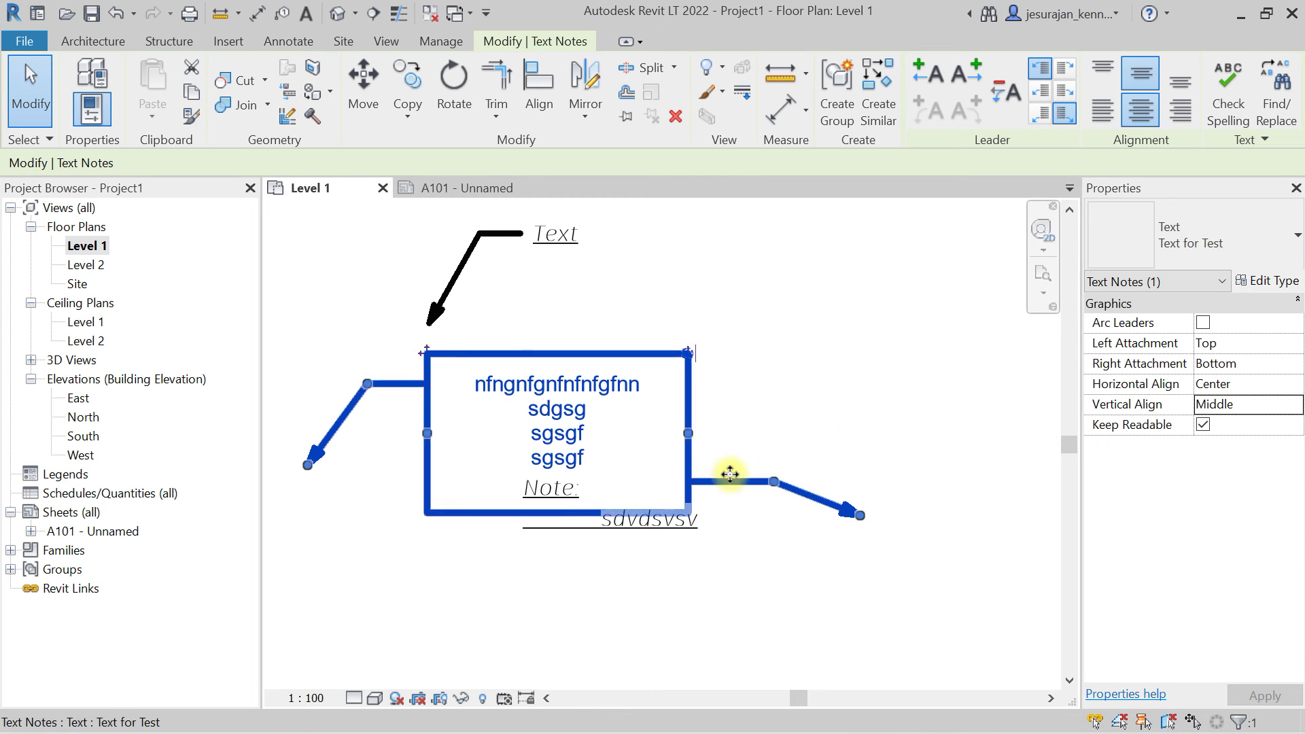
scroll(727, 472, down, 2)
click(768, 387)
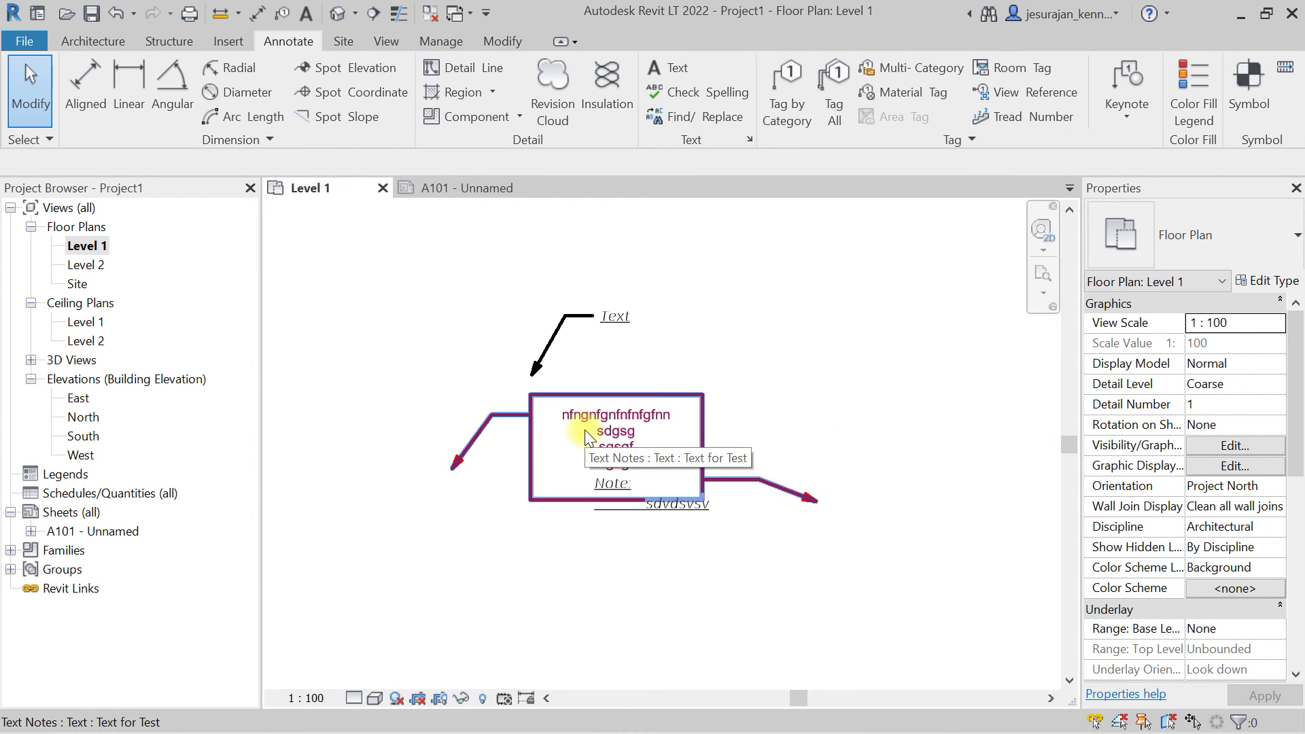
- Place a 5mm Arial text note without a leader reading "cmgcmghmcg" below the bordered note and end text placement
middle_drag(793, 451, 747, 398)
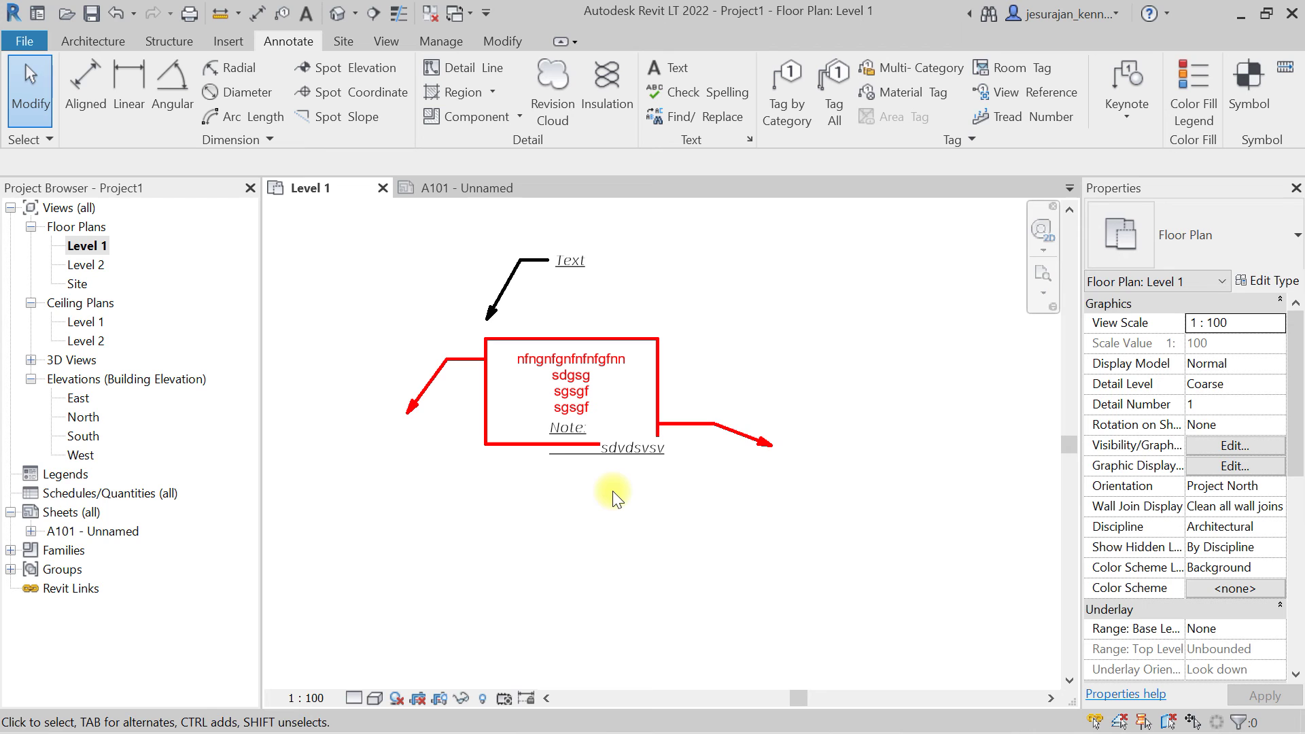
click(668, 66)
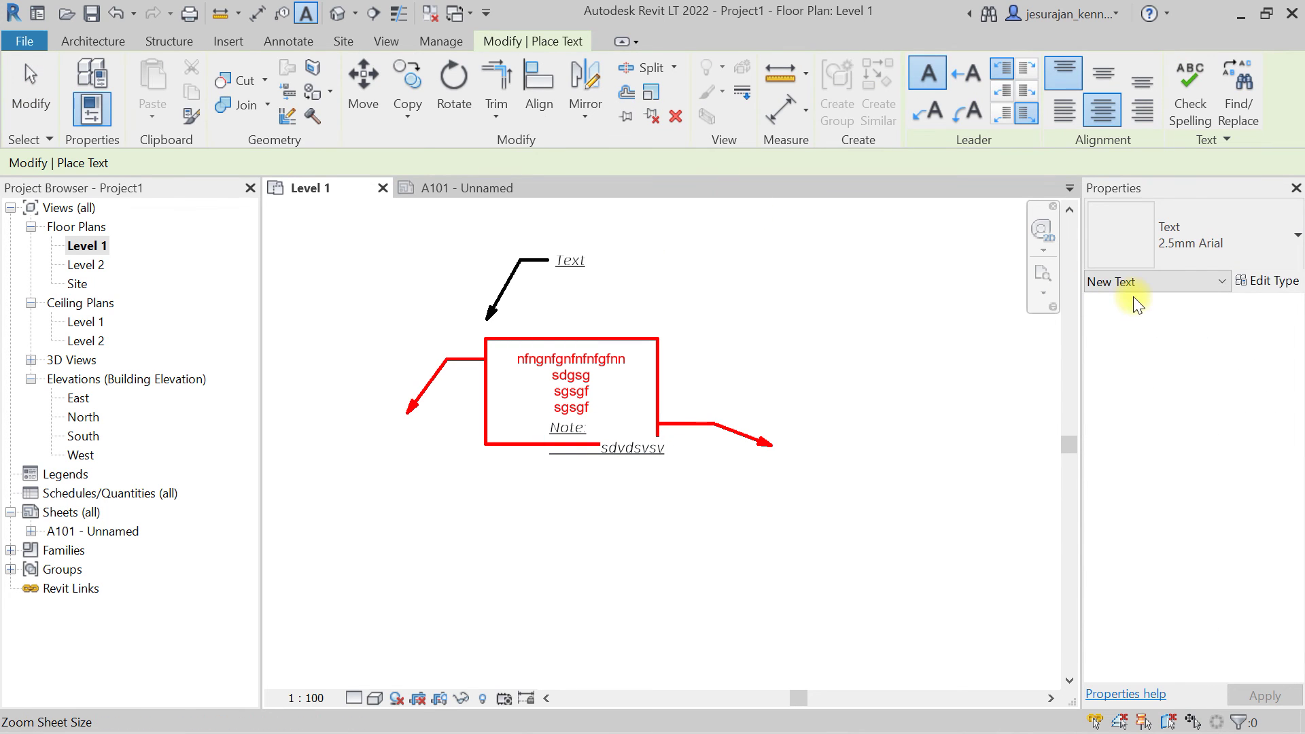
click(1195, 244)
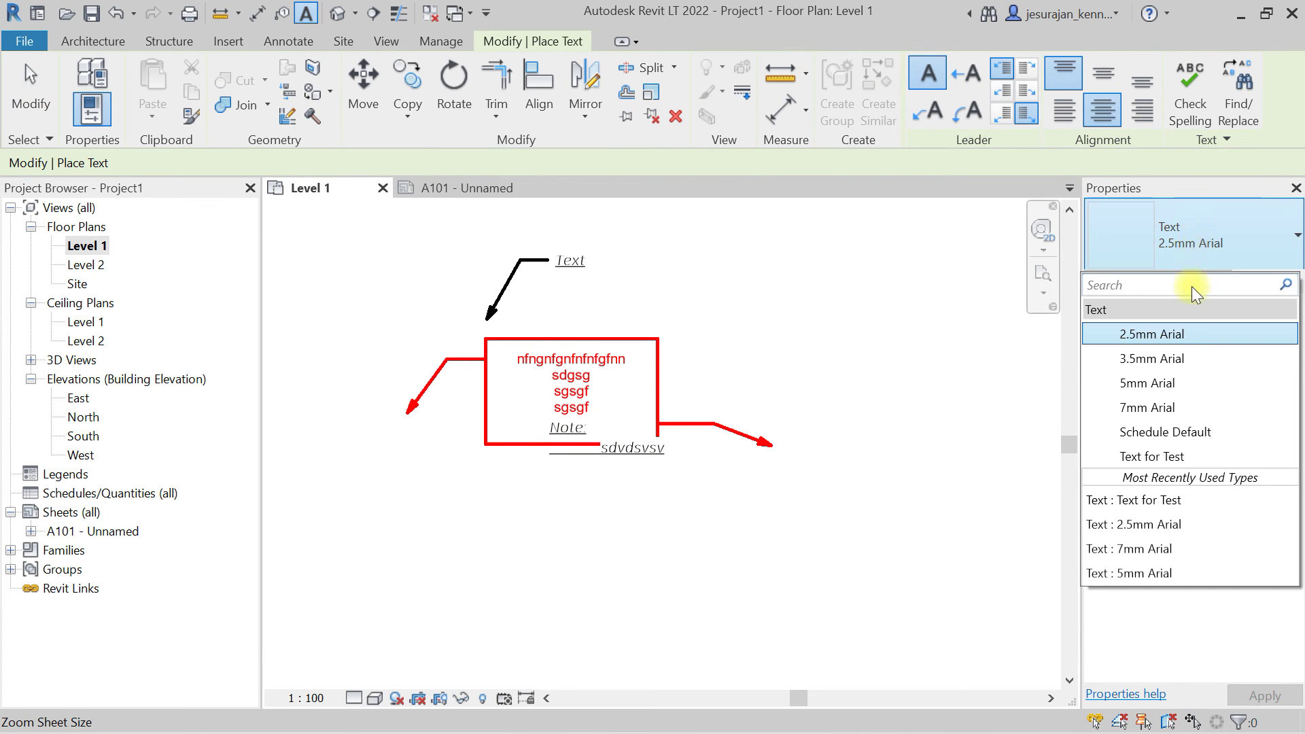
click(1170, 380)
click(511, 552)
text(c)
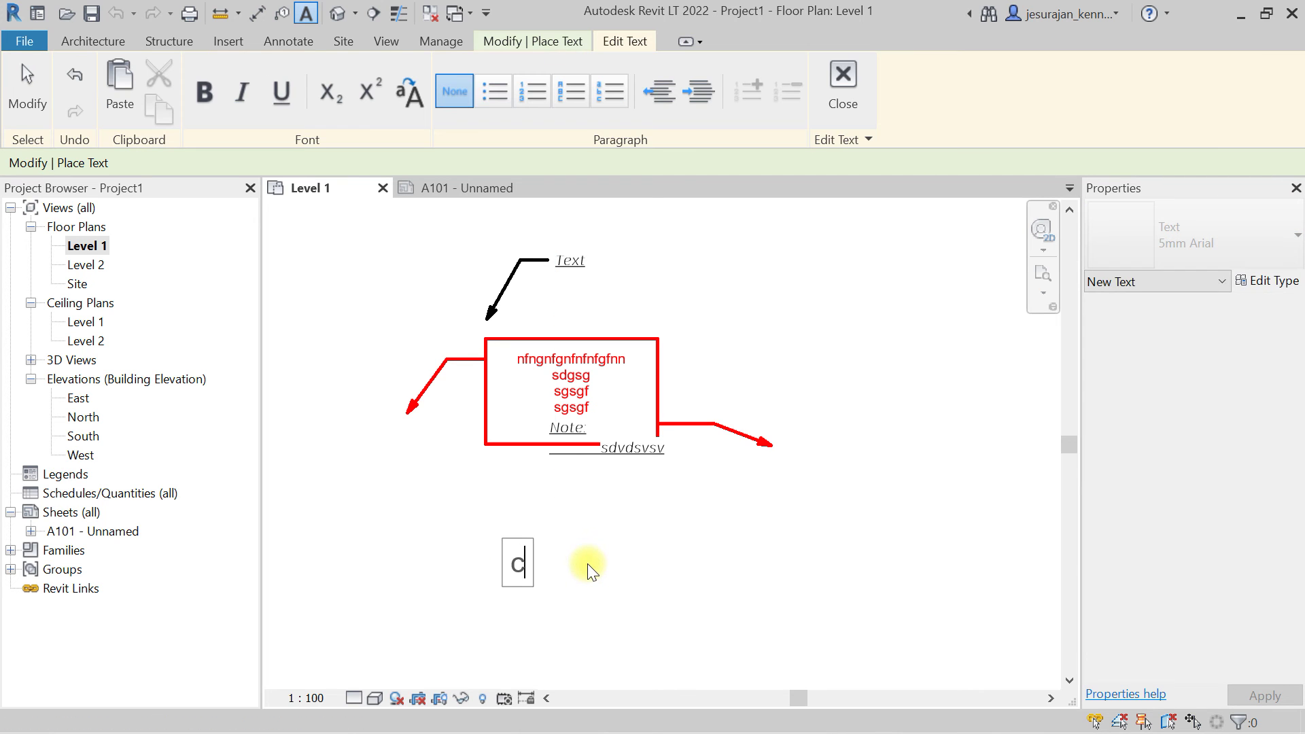
text(mgcmghmcg)
click(778, 536)
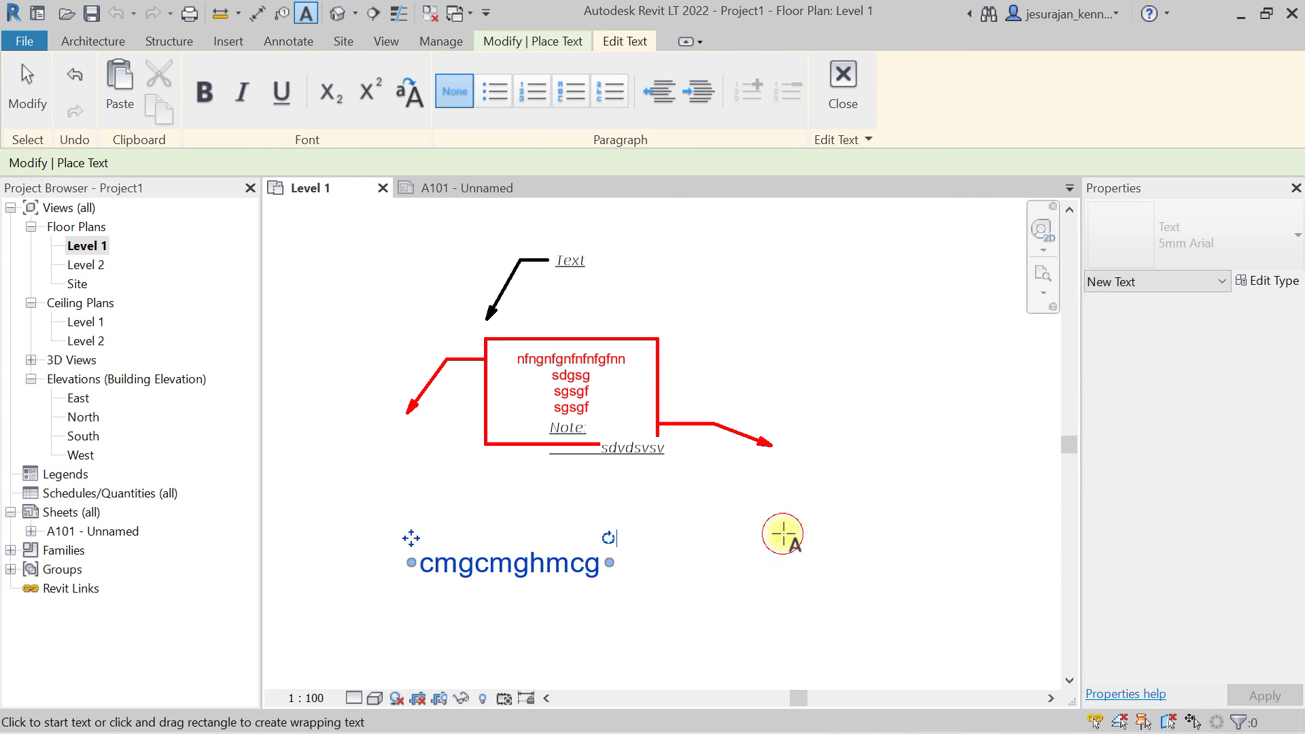
key(Escape)
key(Escape)
- Rotate the "cmgcmghmcg" note to about 135° counterclockwise from horizontal, with Keep Readable turned off along the way
click(537, 569)
drag(608, 538, 557, 487)
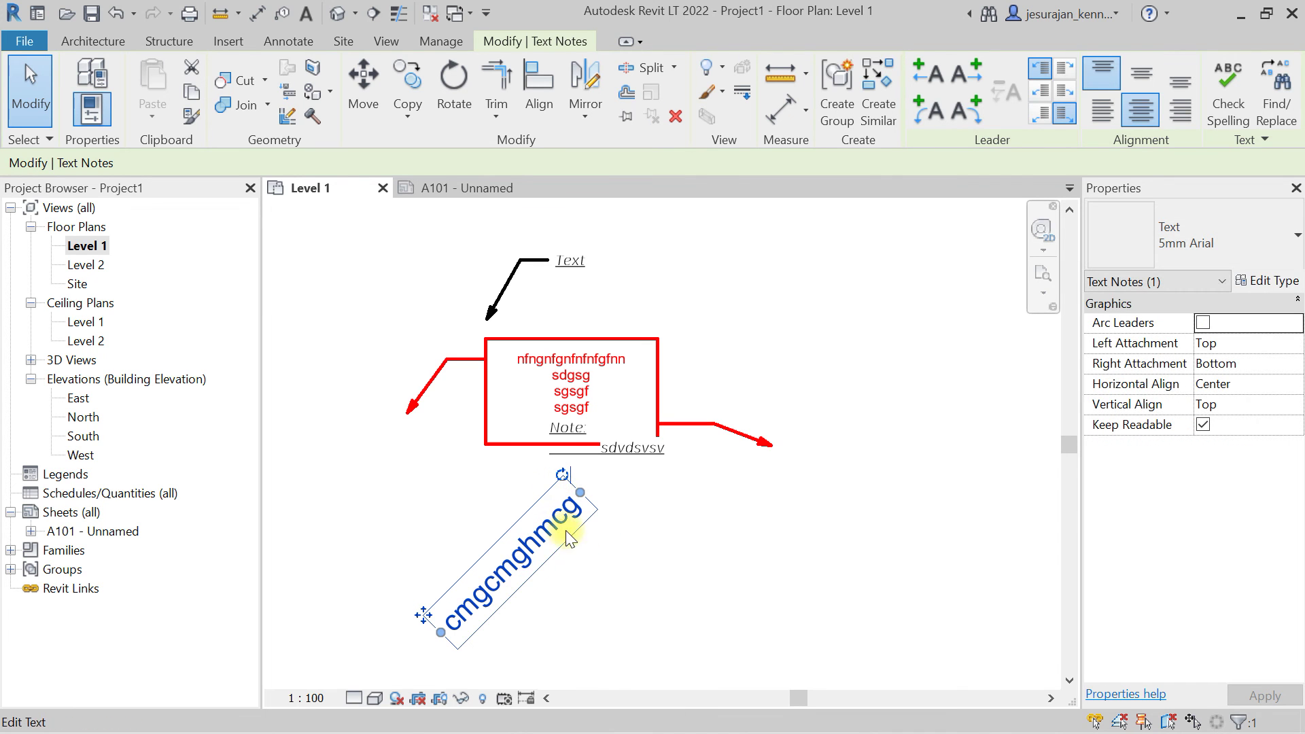
click(1204, 426)
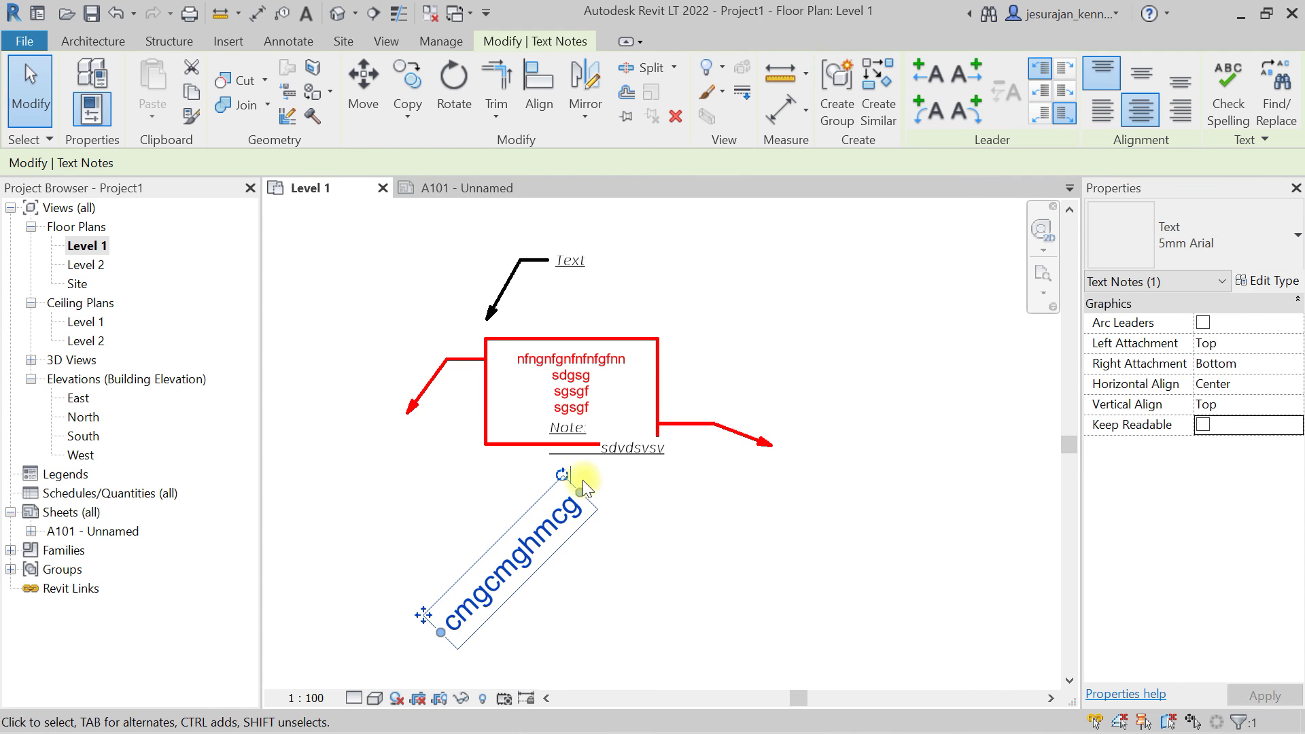
drag(562, 476, 427, 507)
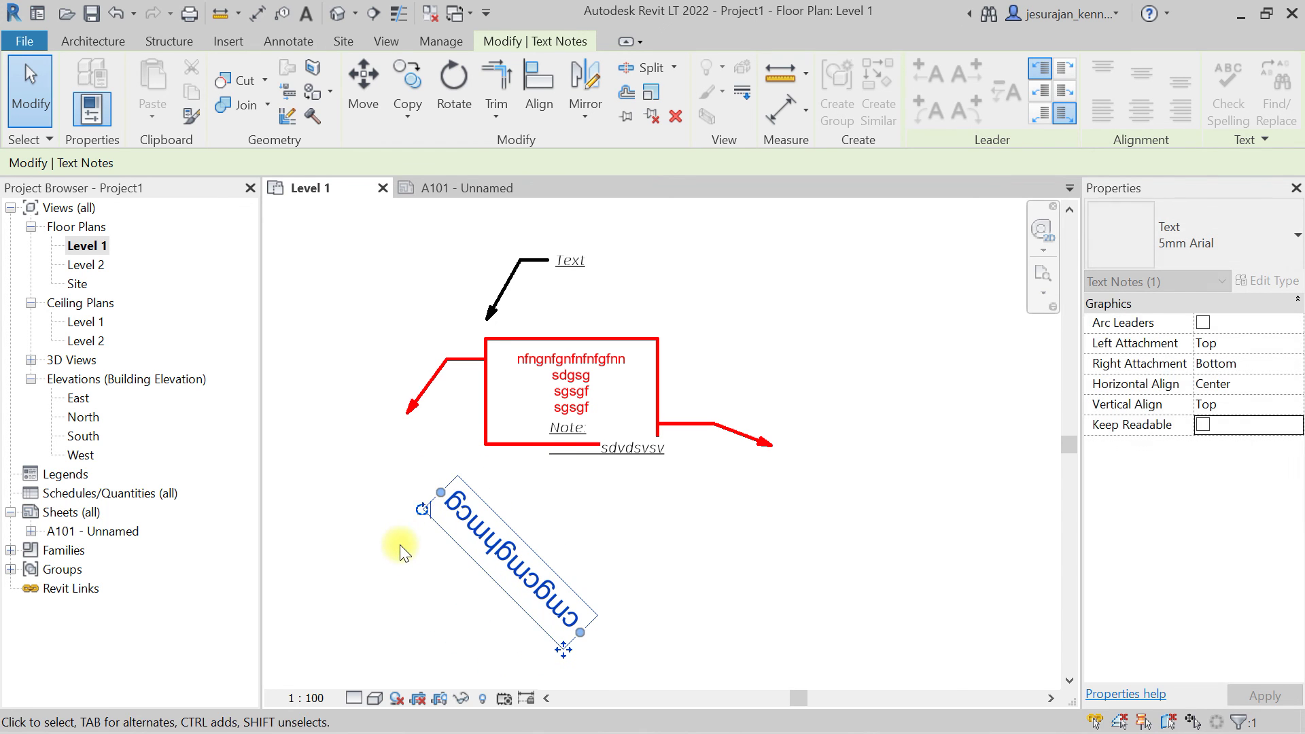
- Rotate the "cmgcmghmcg" note to an upward slope of about 15° and toggle Keep Readable, leaving it on
click(1202, 425)
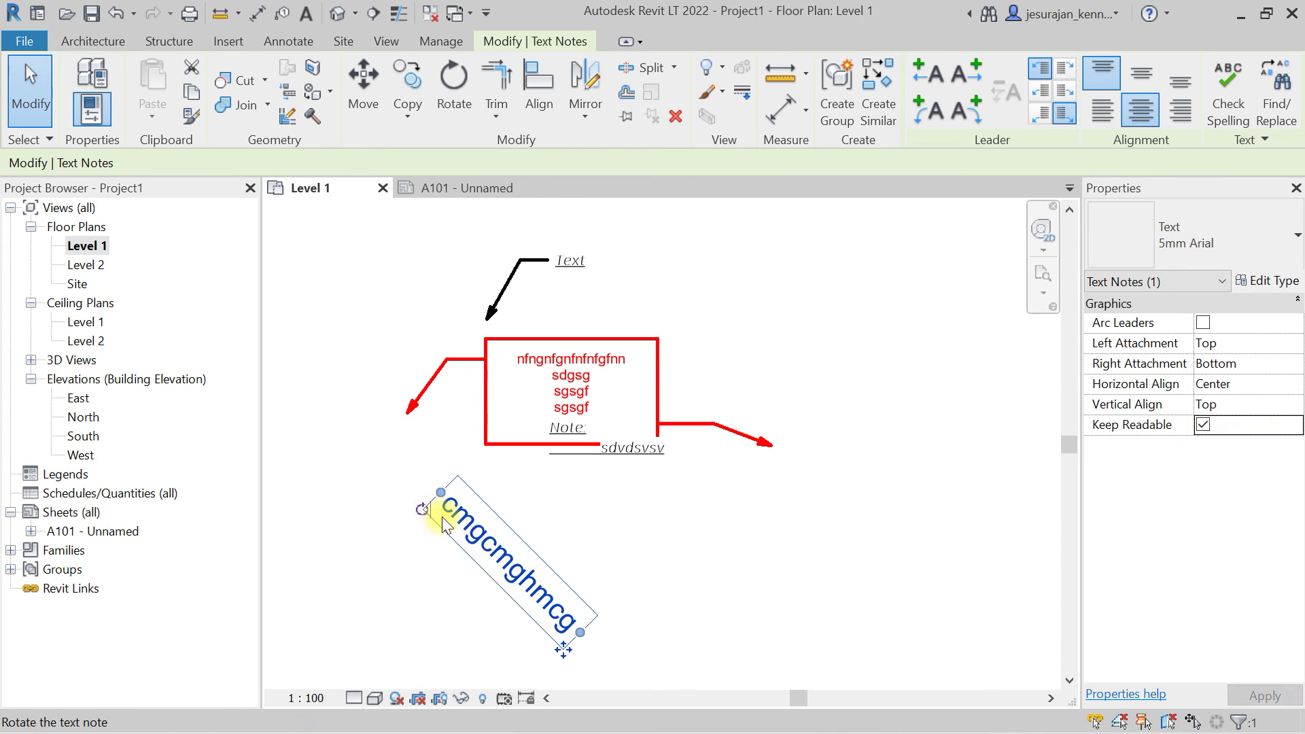
drag(416, 517, 476, 602)
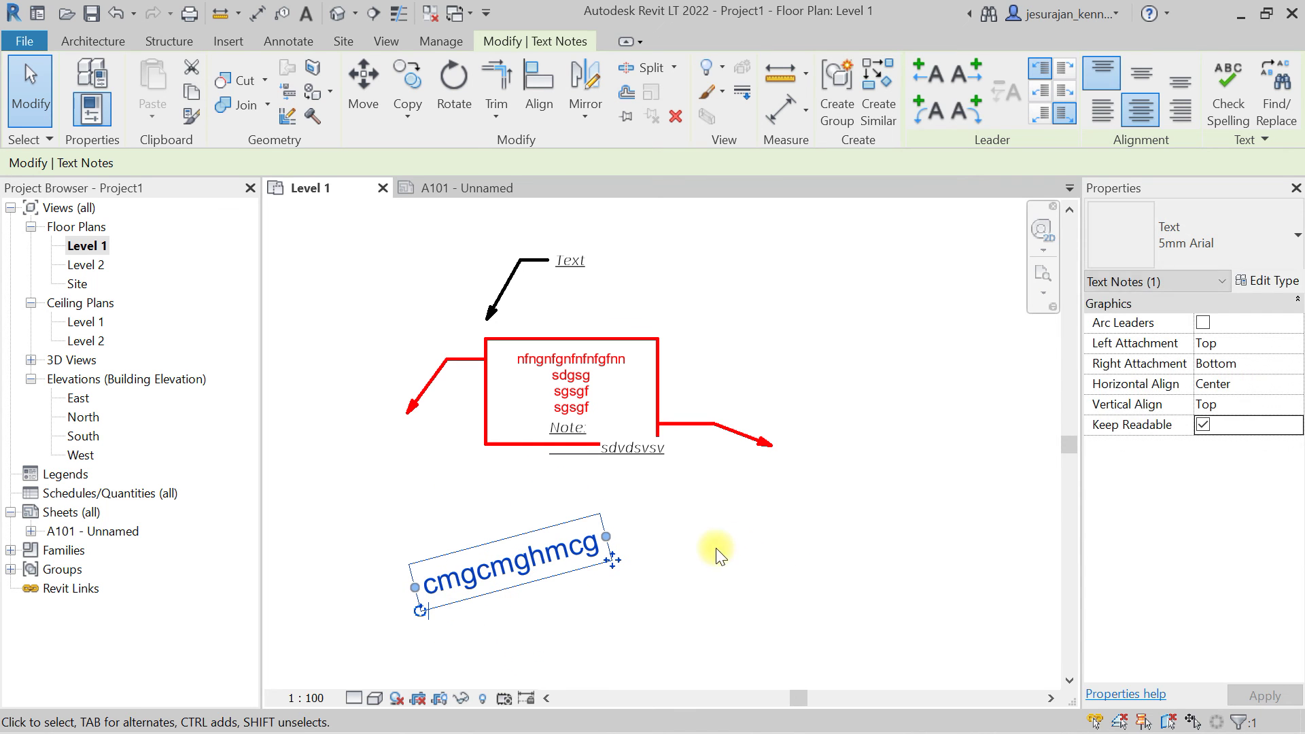
click(1203, 425)
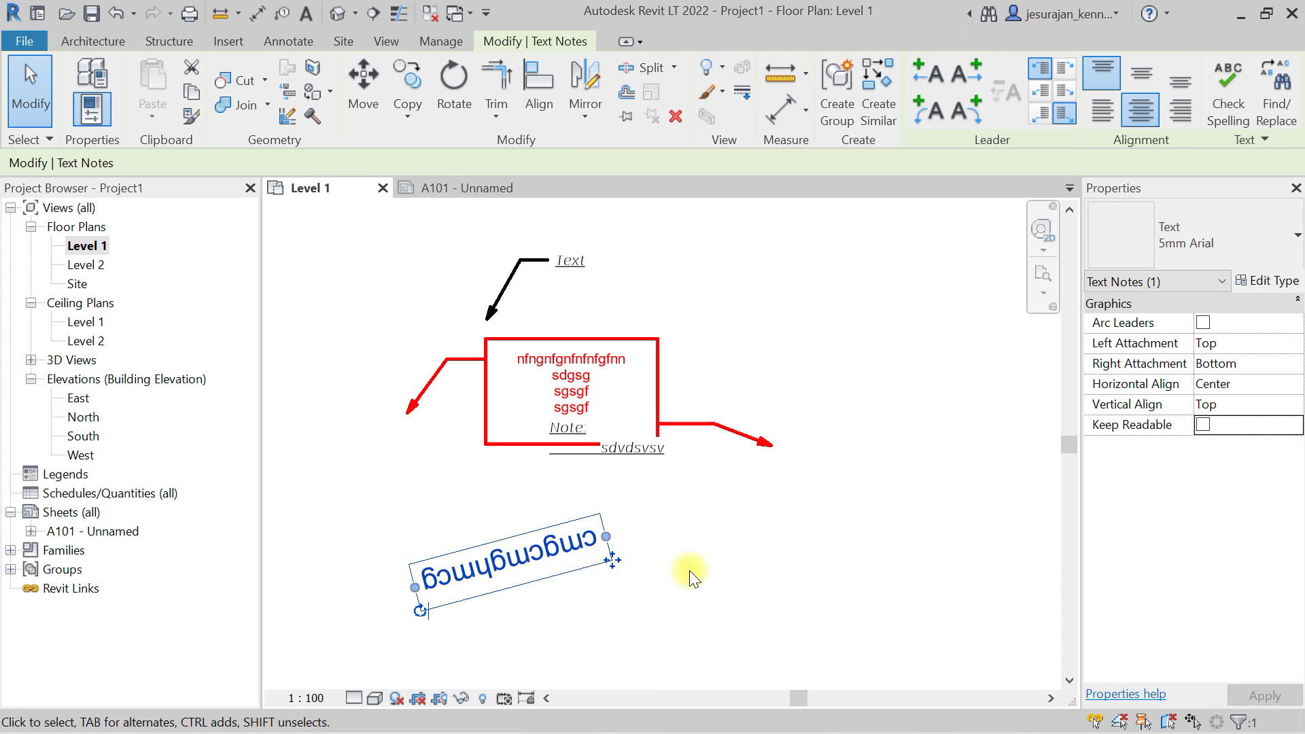
scroll(445, 615, up, 5)
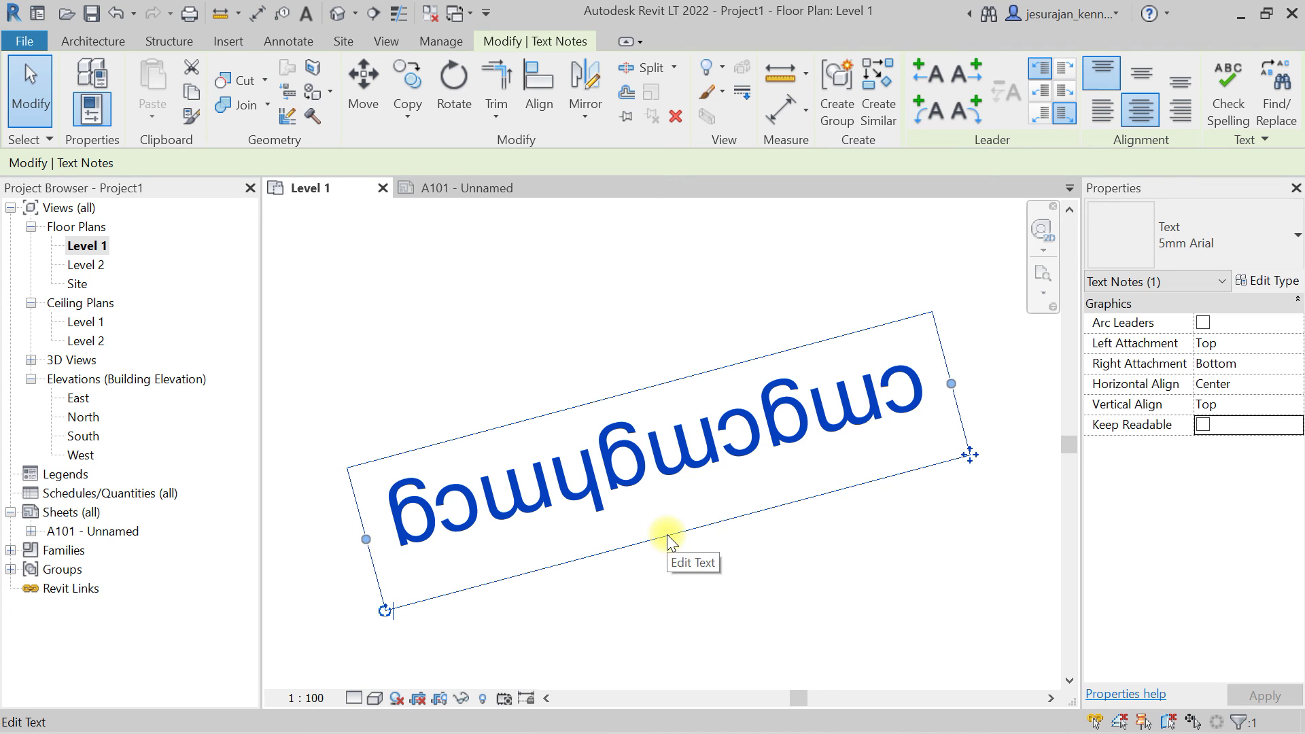
click(1201, 423)
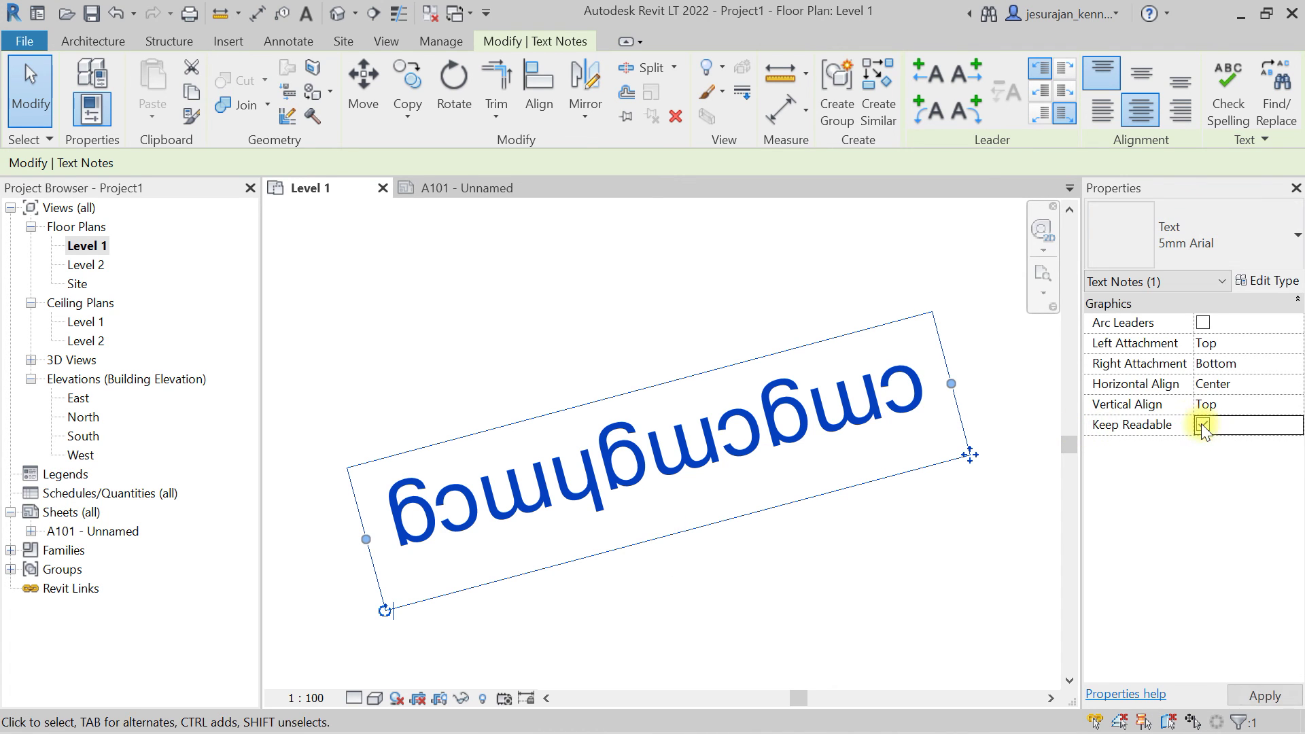
click(721, 590)
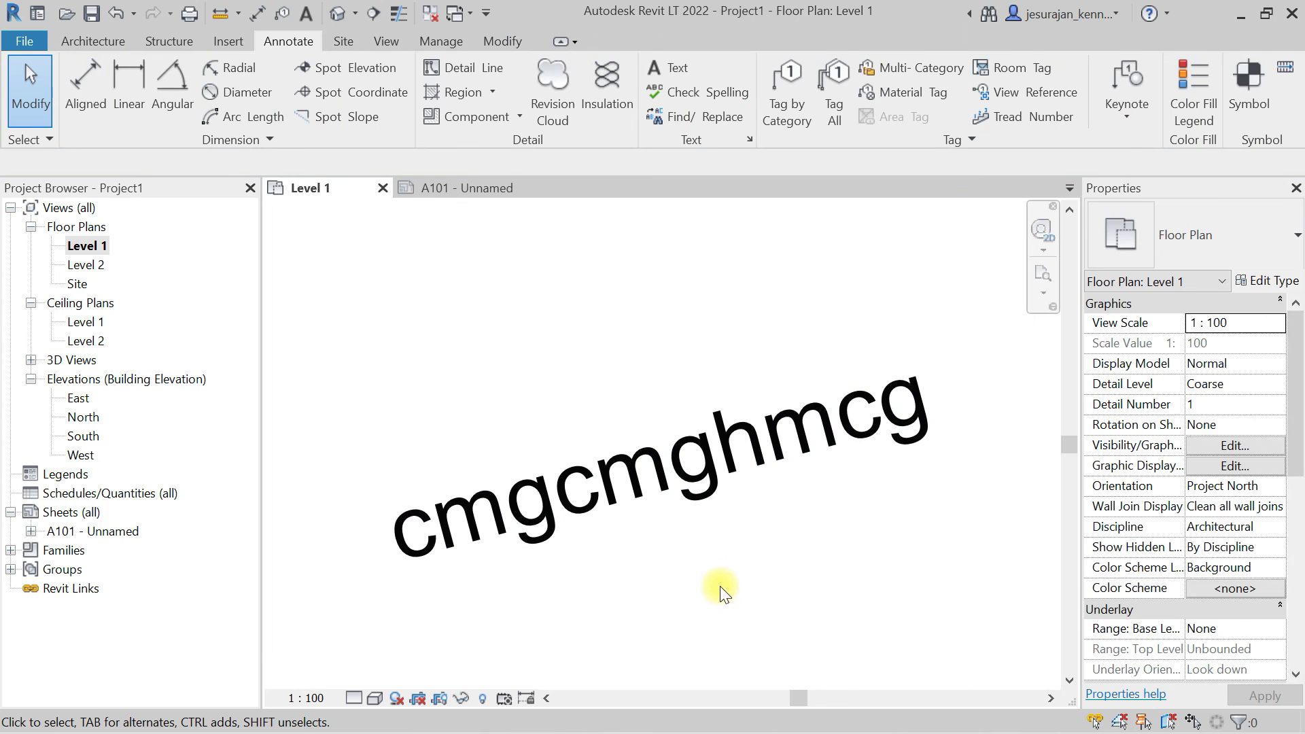
- Review the type properties of the "cmgcmghmcg" note and close them without changes
scroll(711, 562, down, 3)
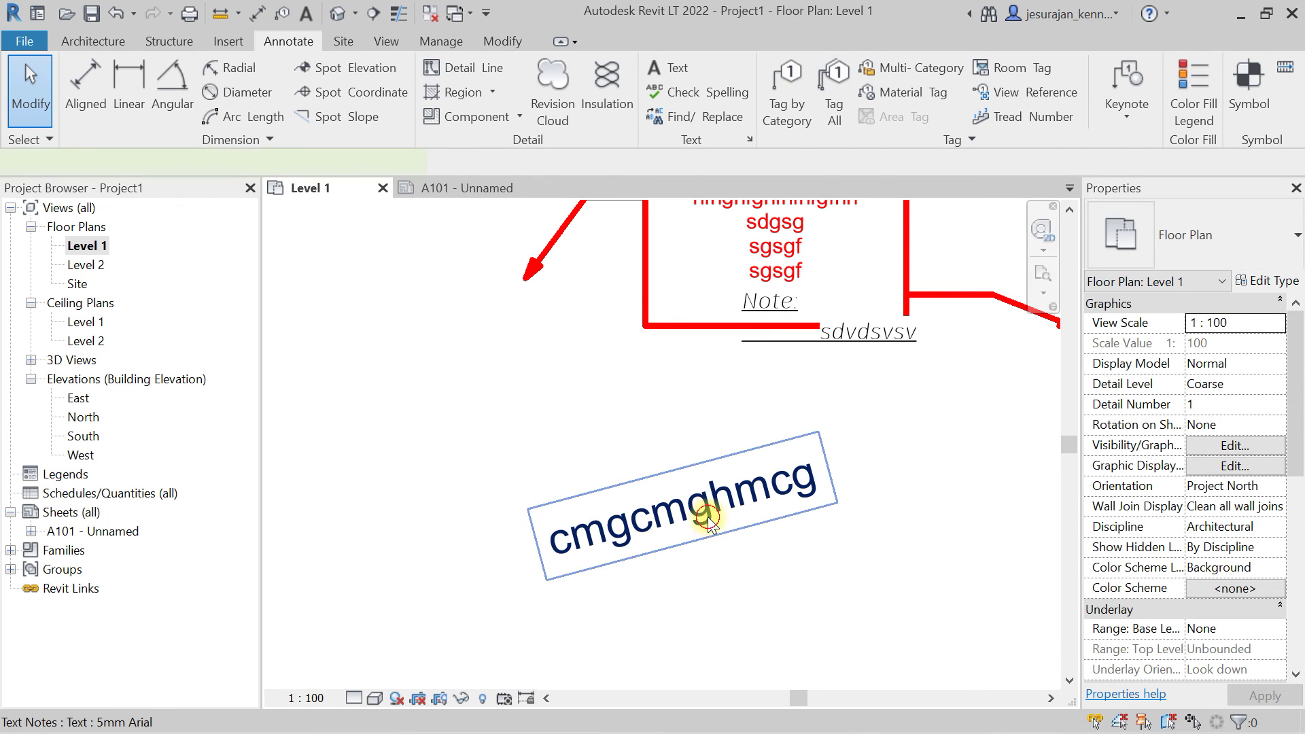
click(709, 524)
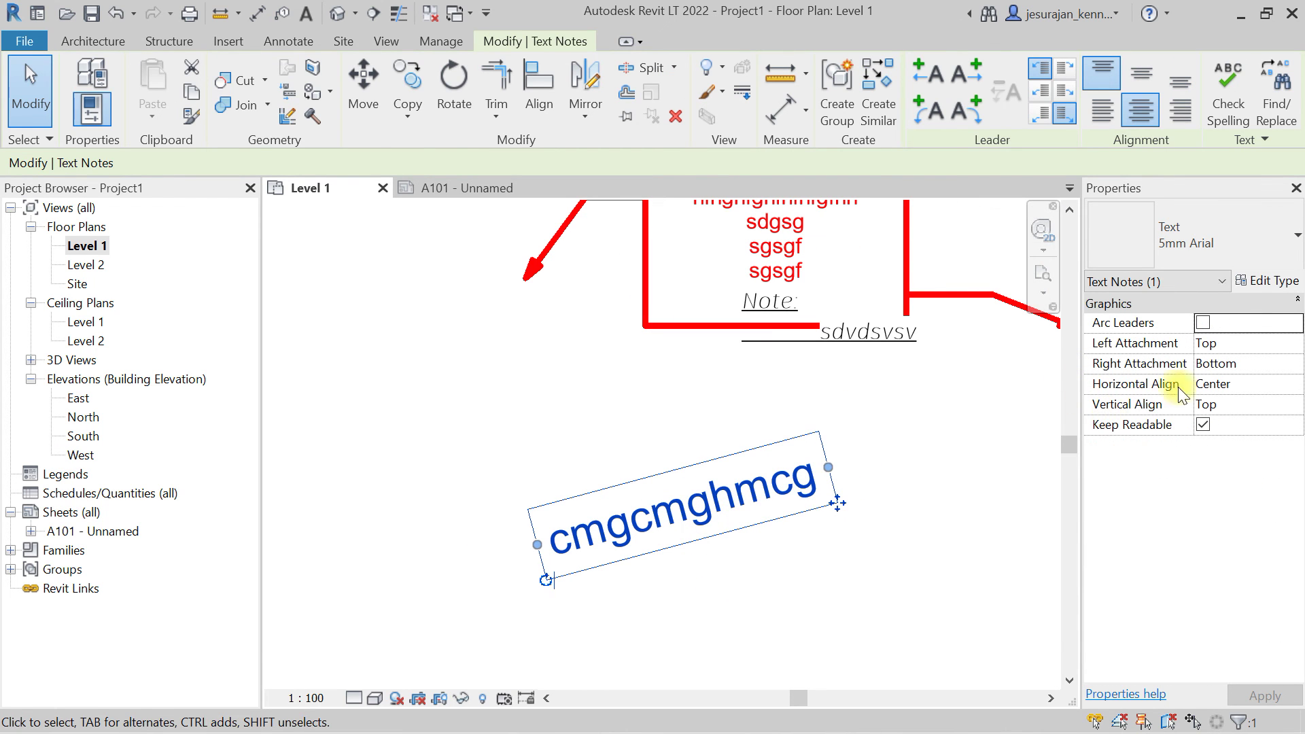
click(1257, 282)
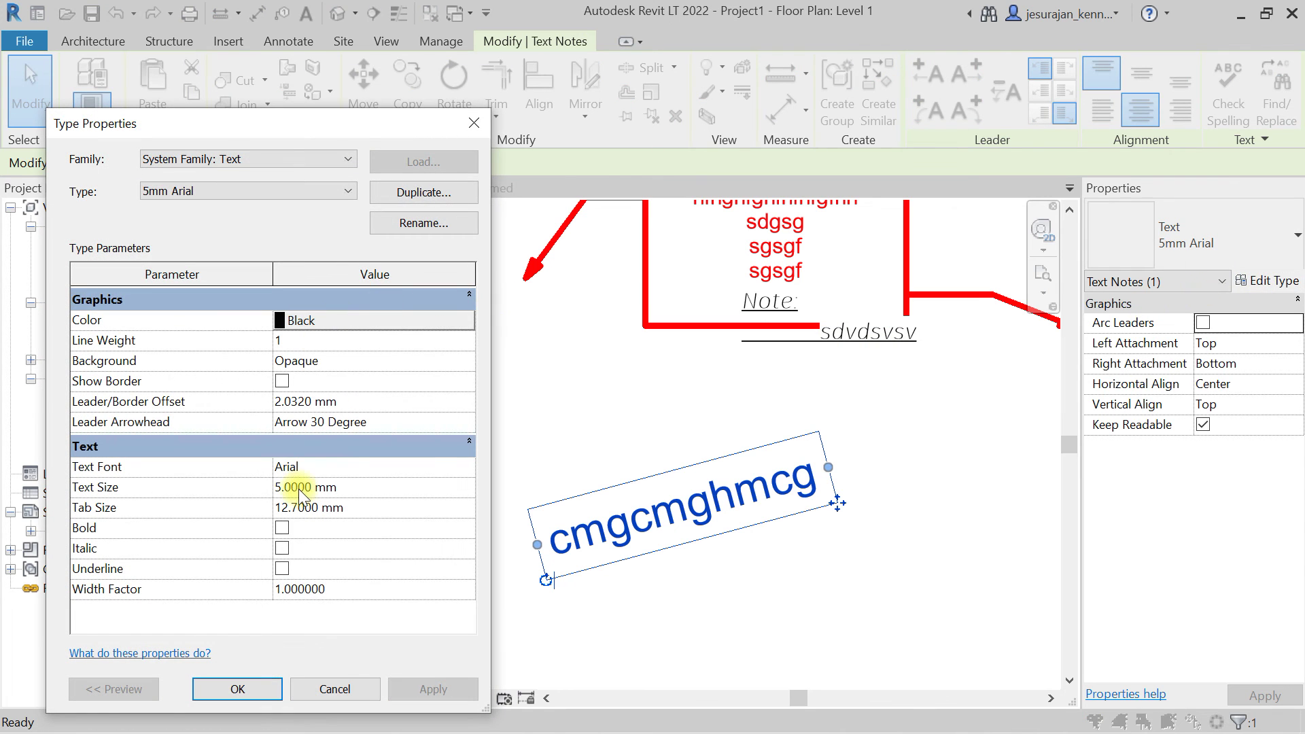
click(473, 123)
- Examine the instance properties of the bordered multi-line note and leave it deselected
scroll(594, 308, down, 3)
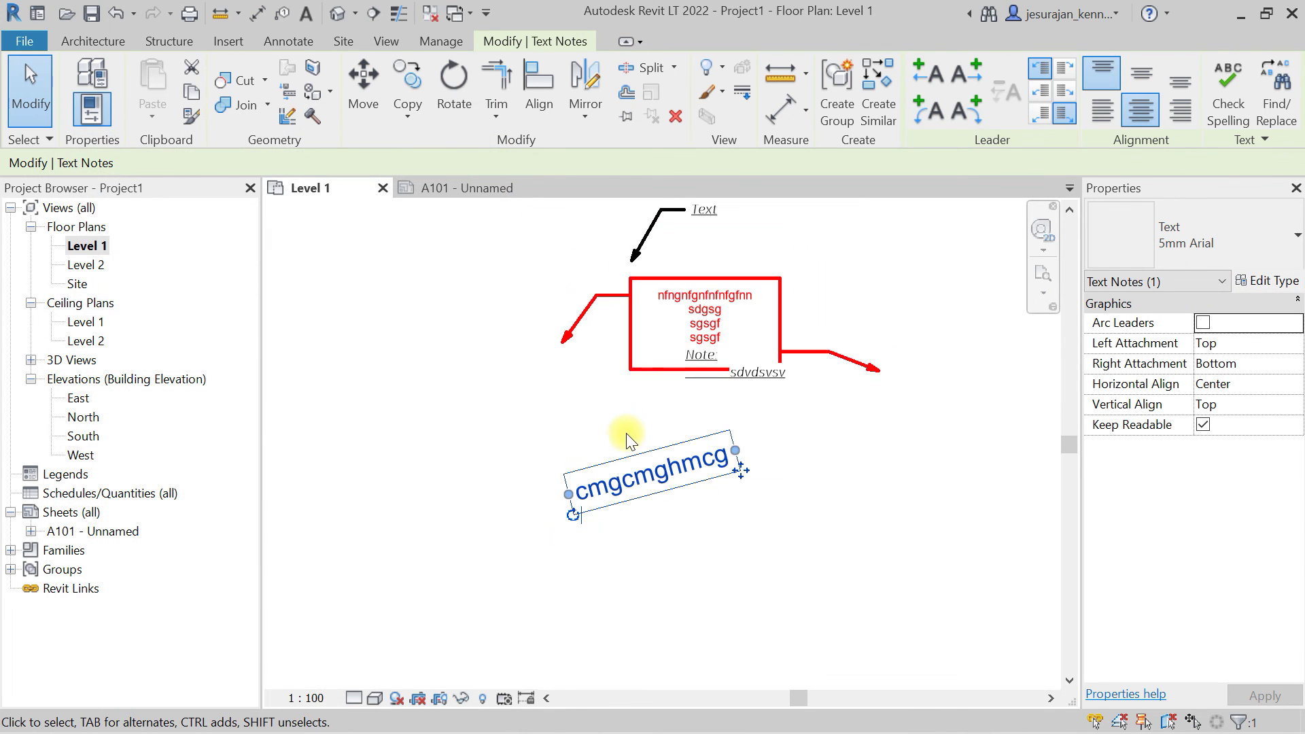
scroll(726, 260, up, 2)
middle_drag(726, 260, 715, 298)
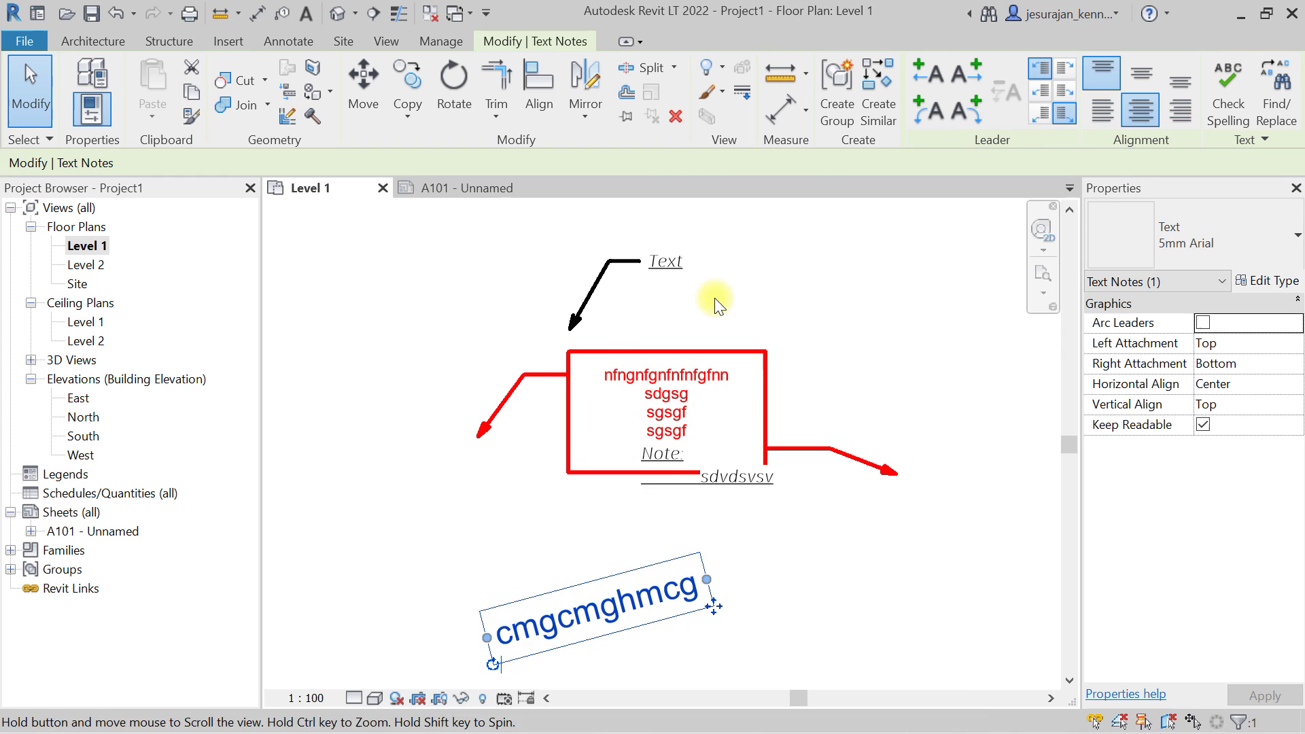
click(700, 376)
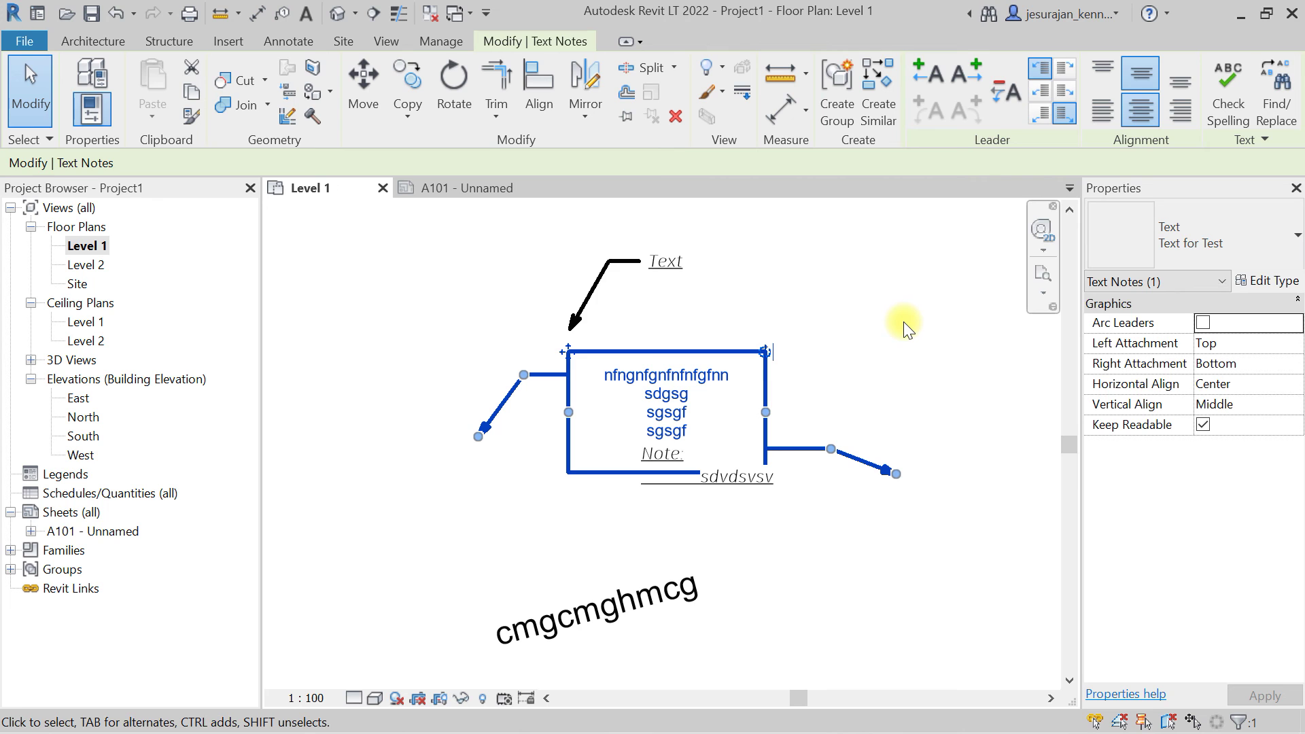
click(820, 321)
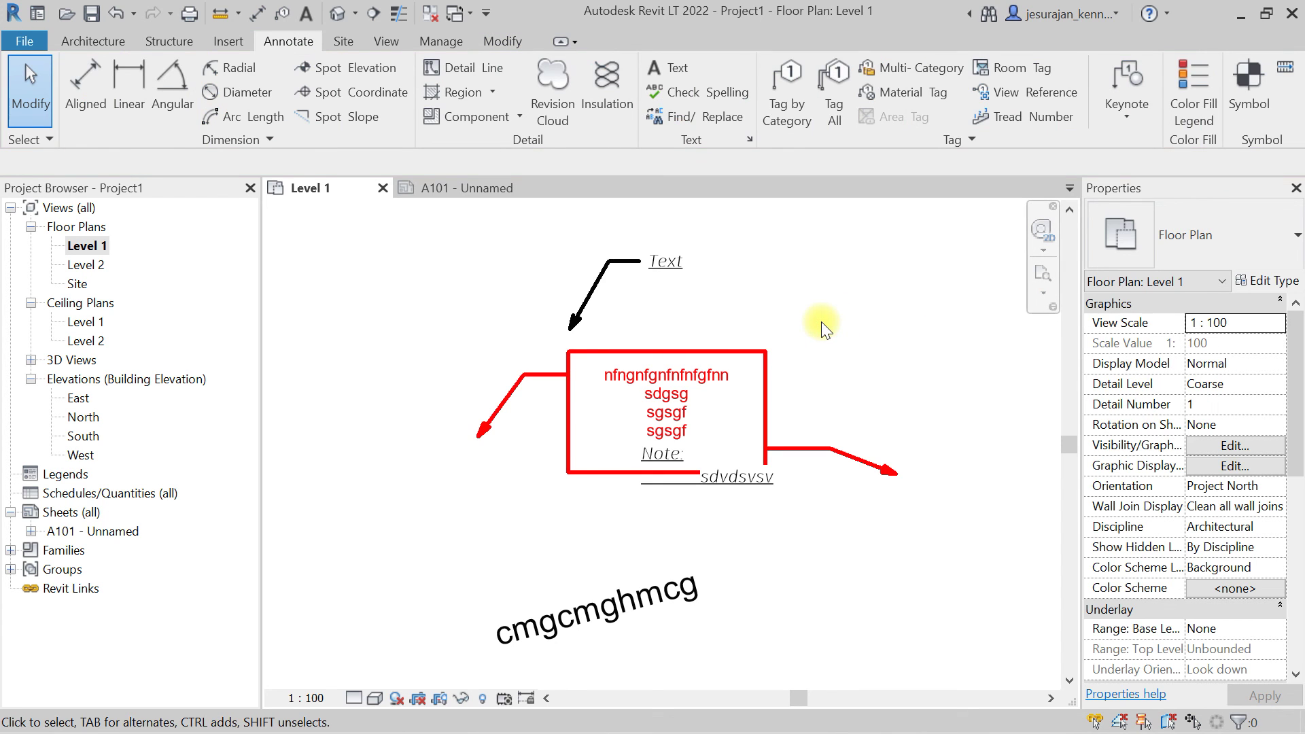
click(695, 367)
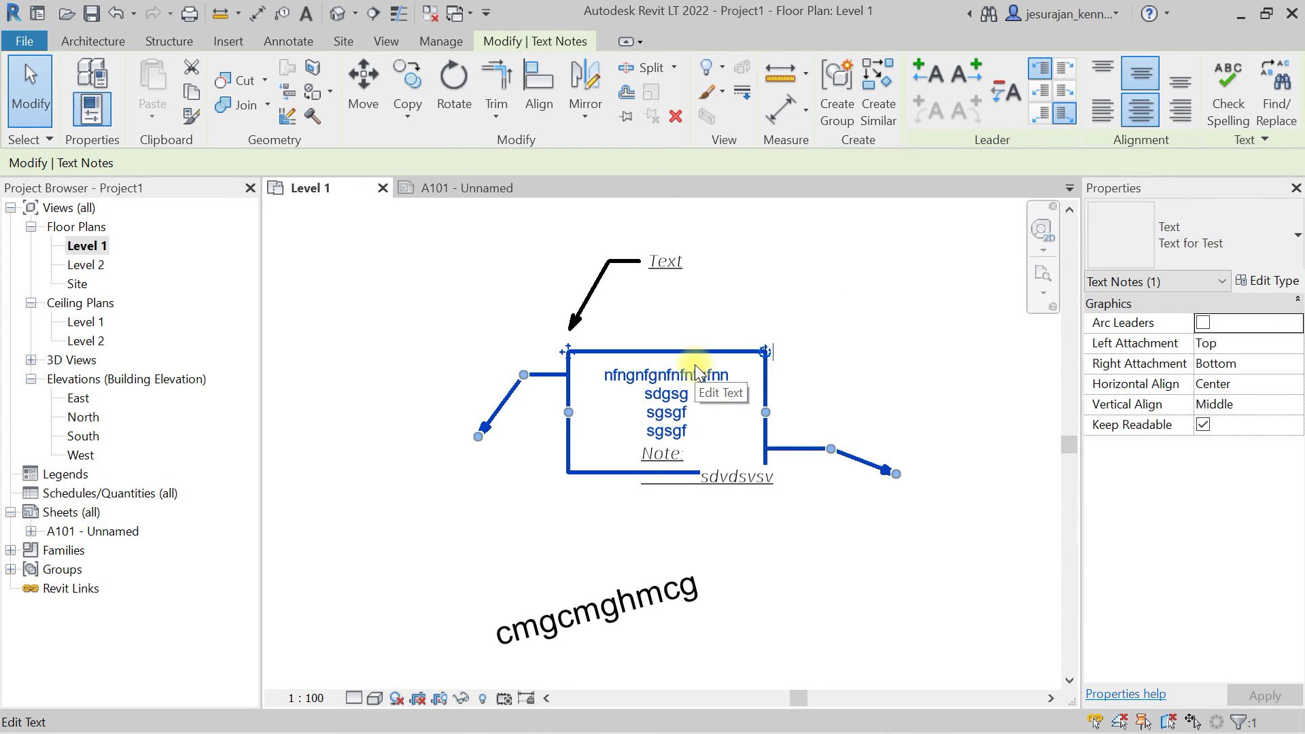
click(707, 284)
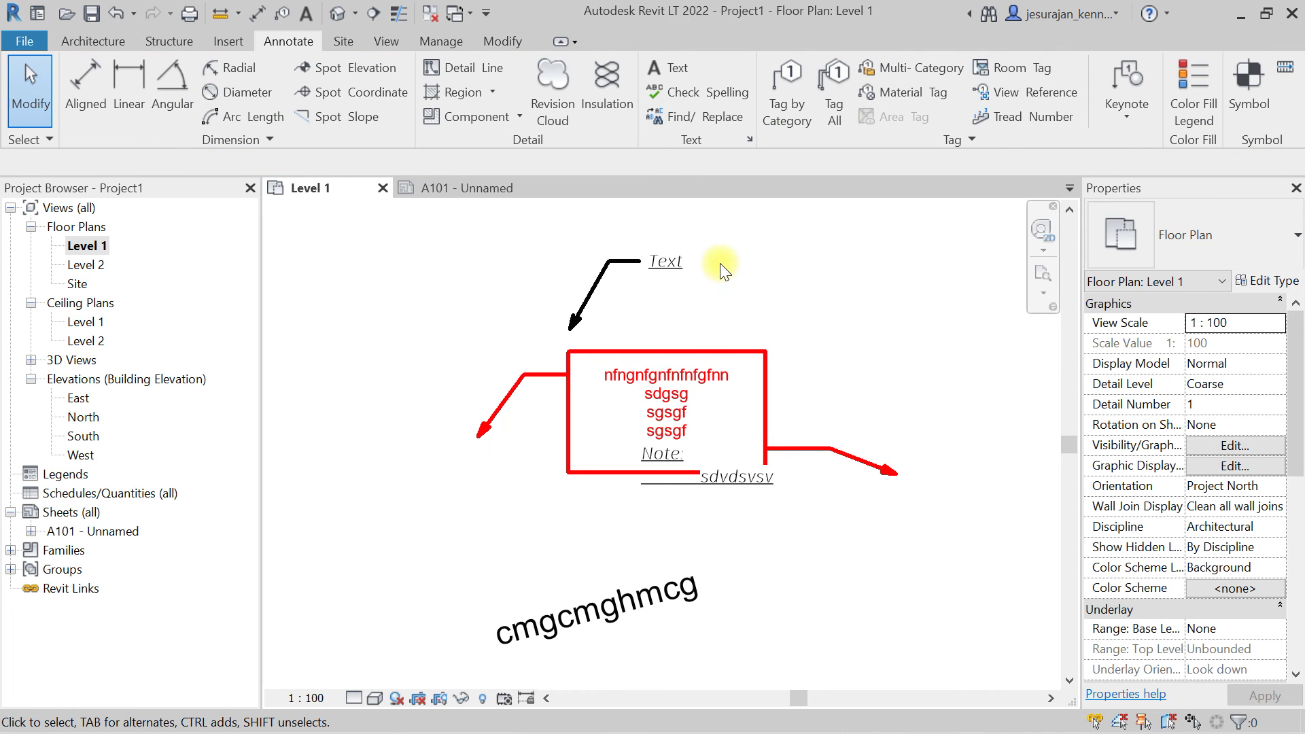
click(692, 353)
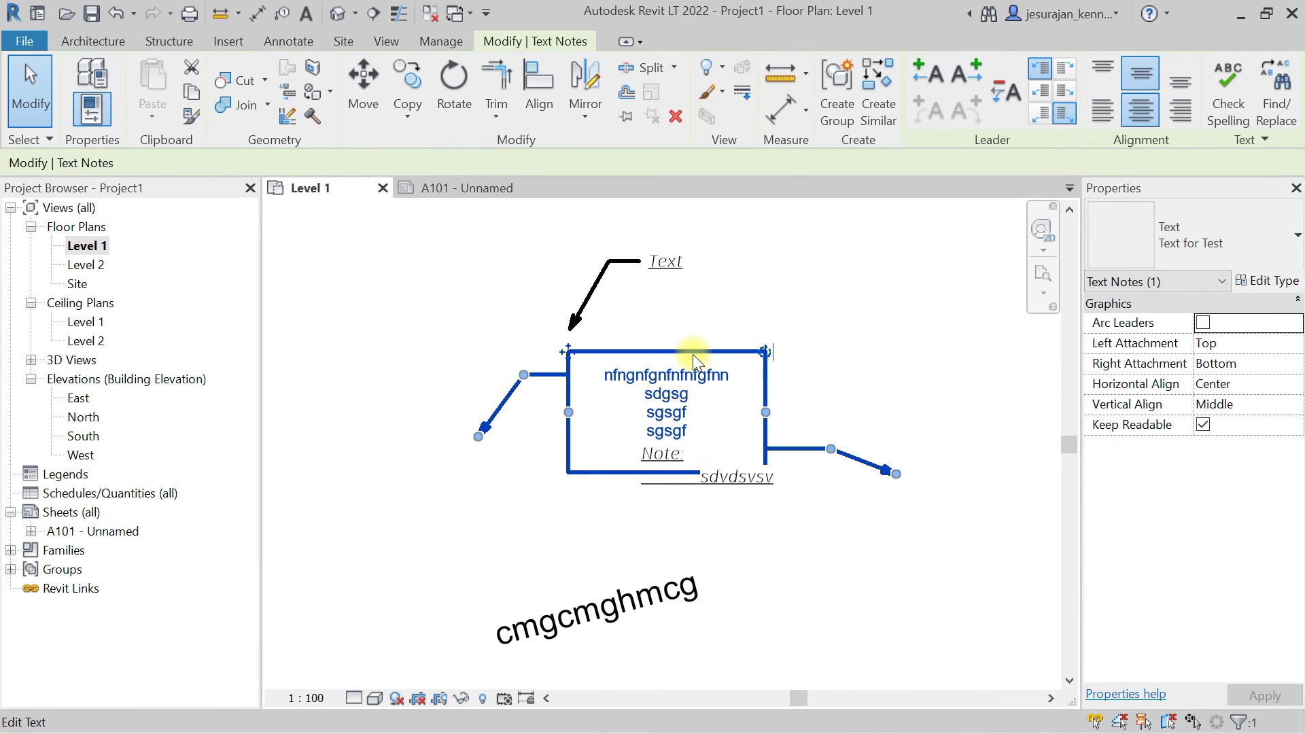
click(706, 296)
- Place a model text reading "Model Text" above the bordered note, beside the note "Text", and end the selection
click(93, 41)
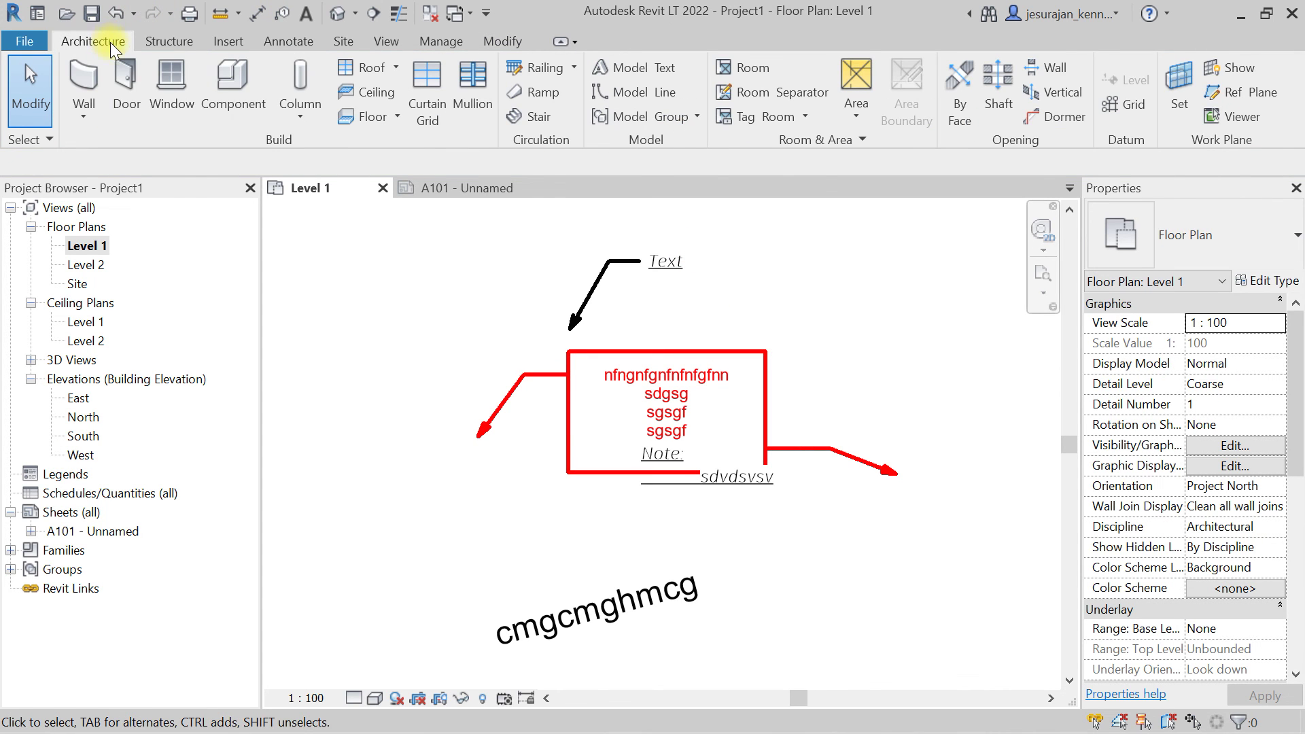
click(652, 65)
click(672, 505)
click(734, 313)
key(Escape)
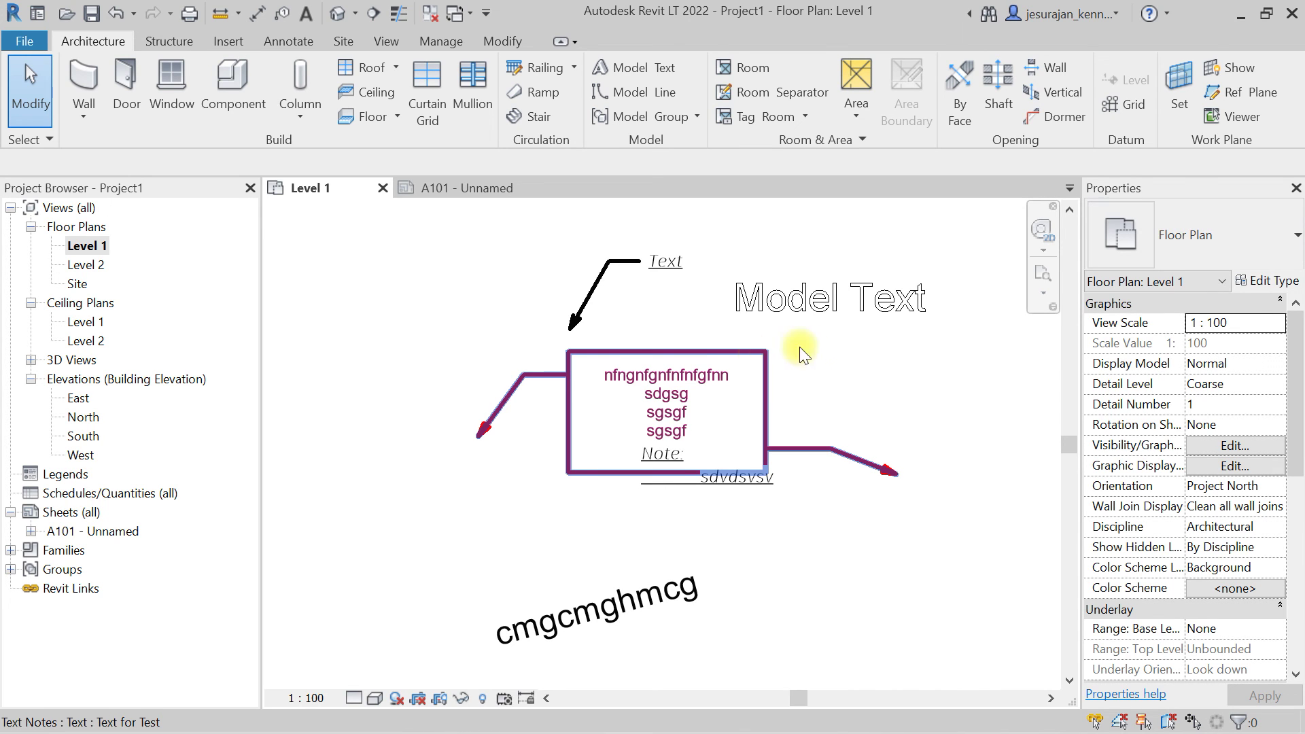
- Check the "Model Text" object in the Level 1 plan, deselect it and open the default 3D view
click(813, 316)
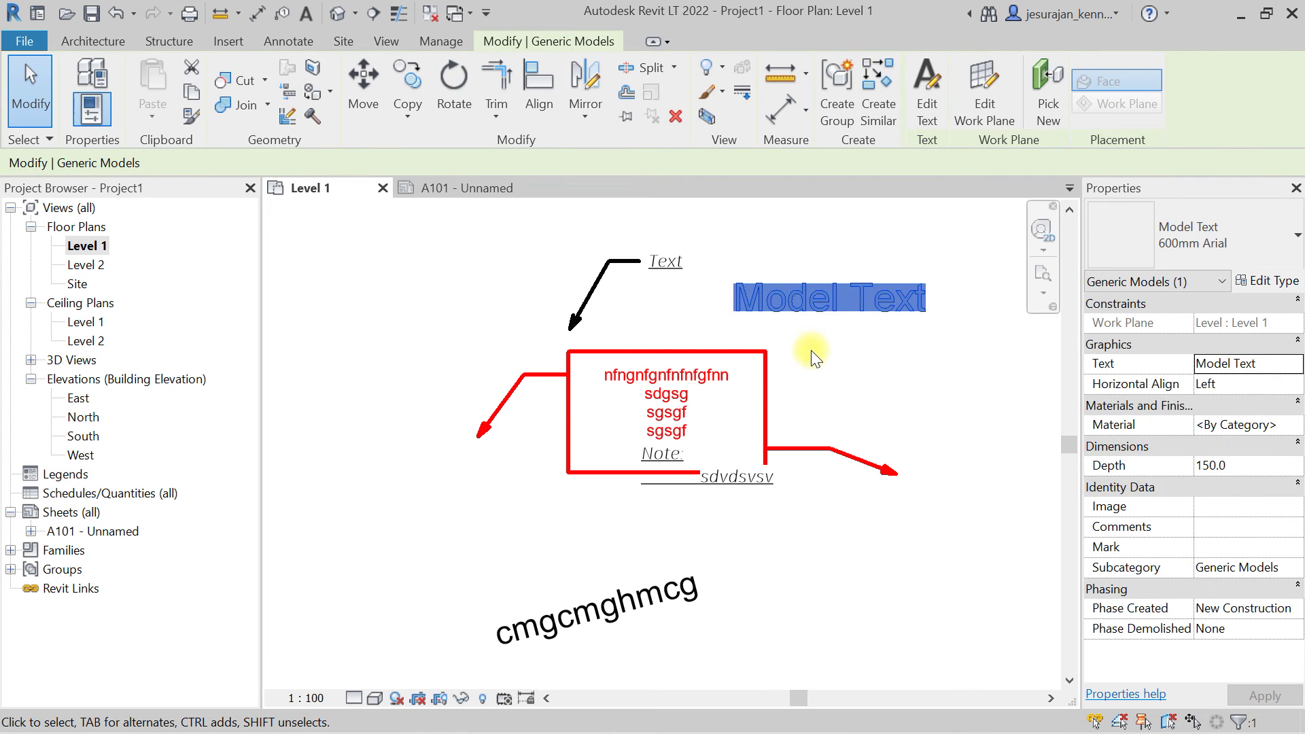
click(810, 352)
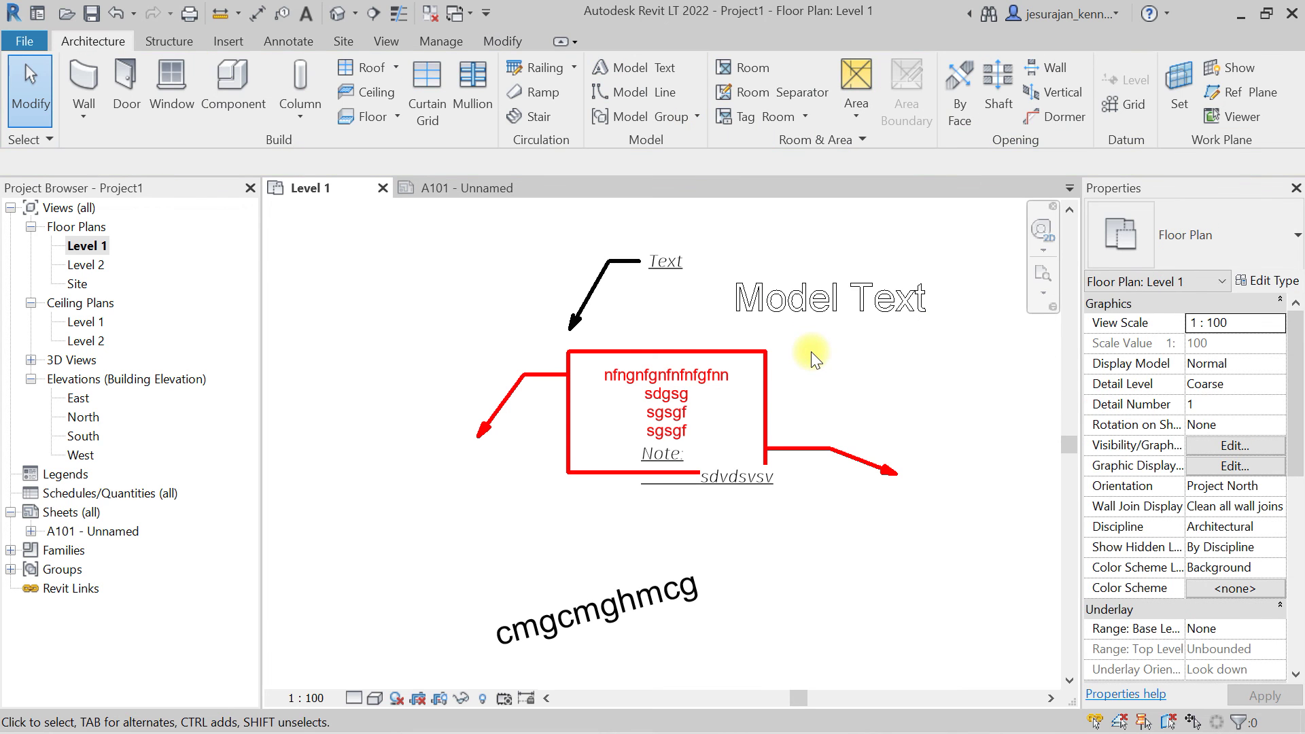
click(339, 13)
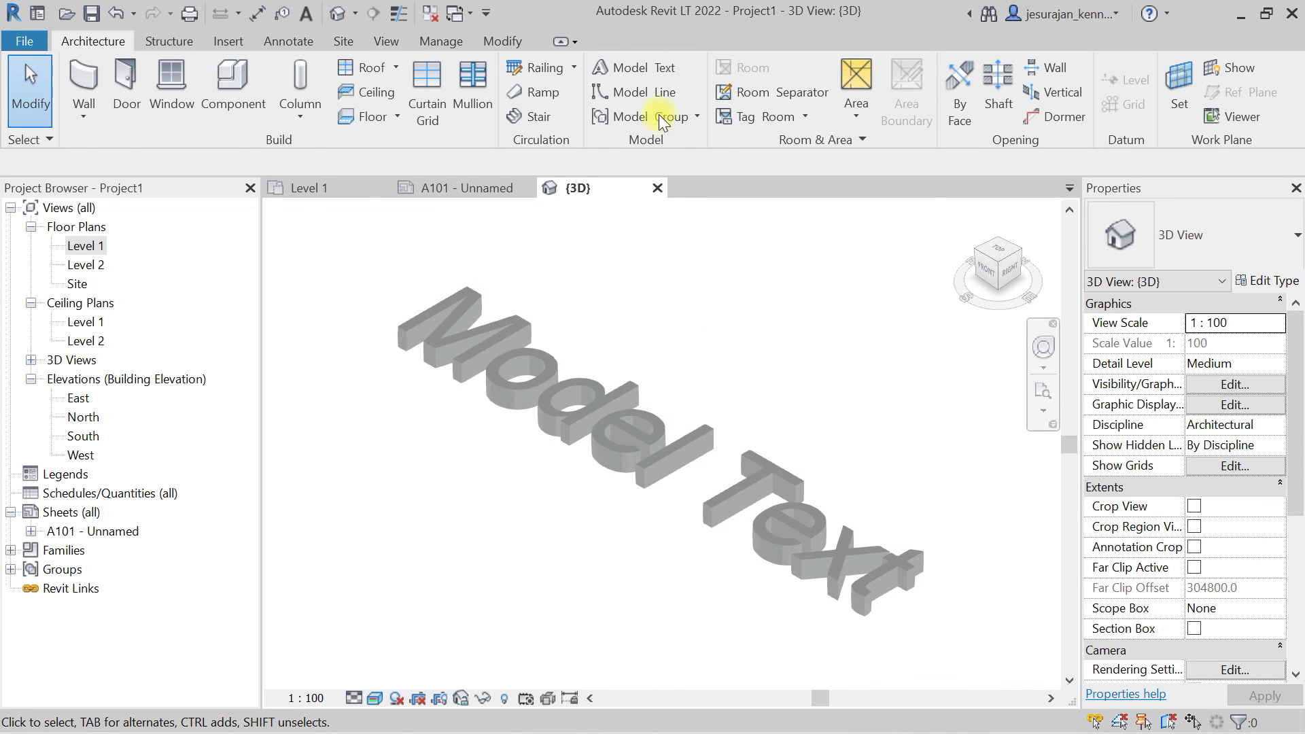
- Create a drafting view with the default name and a 1:10 scale
click(389, 42)
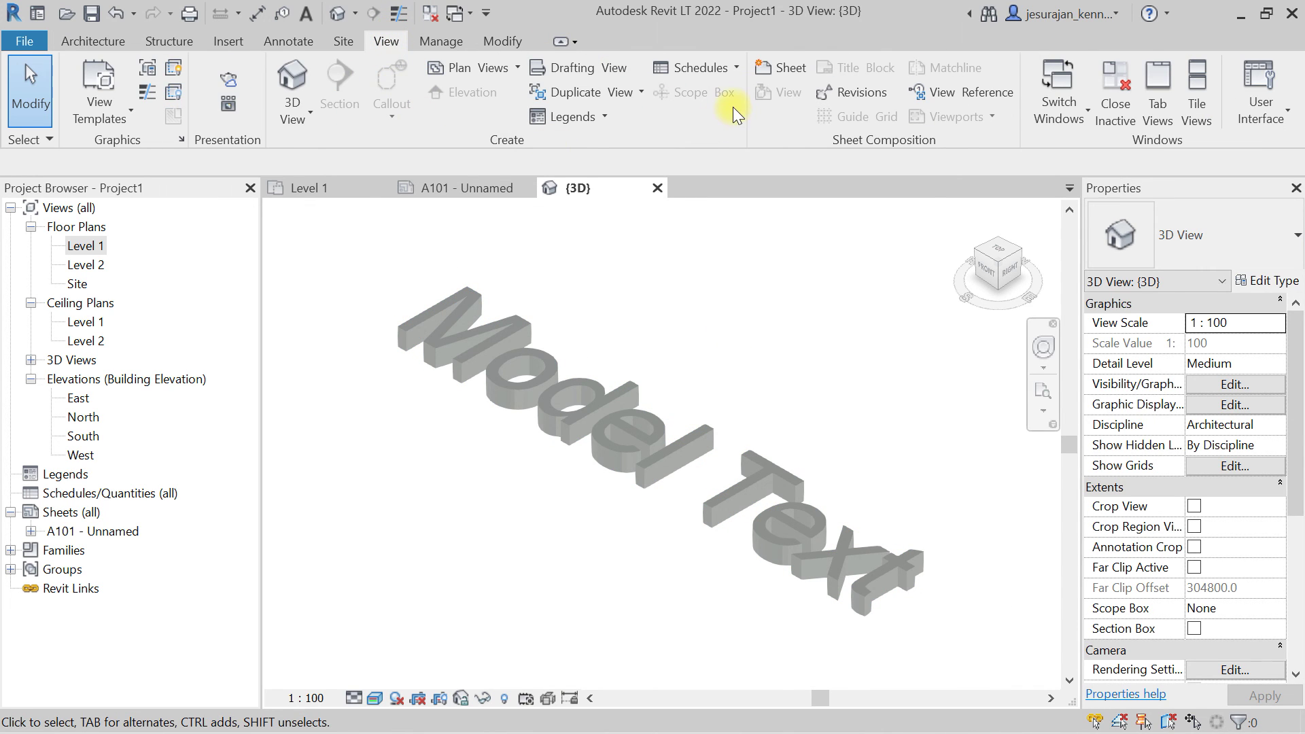
click(581, 72)
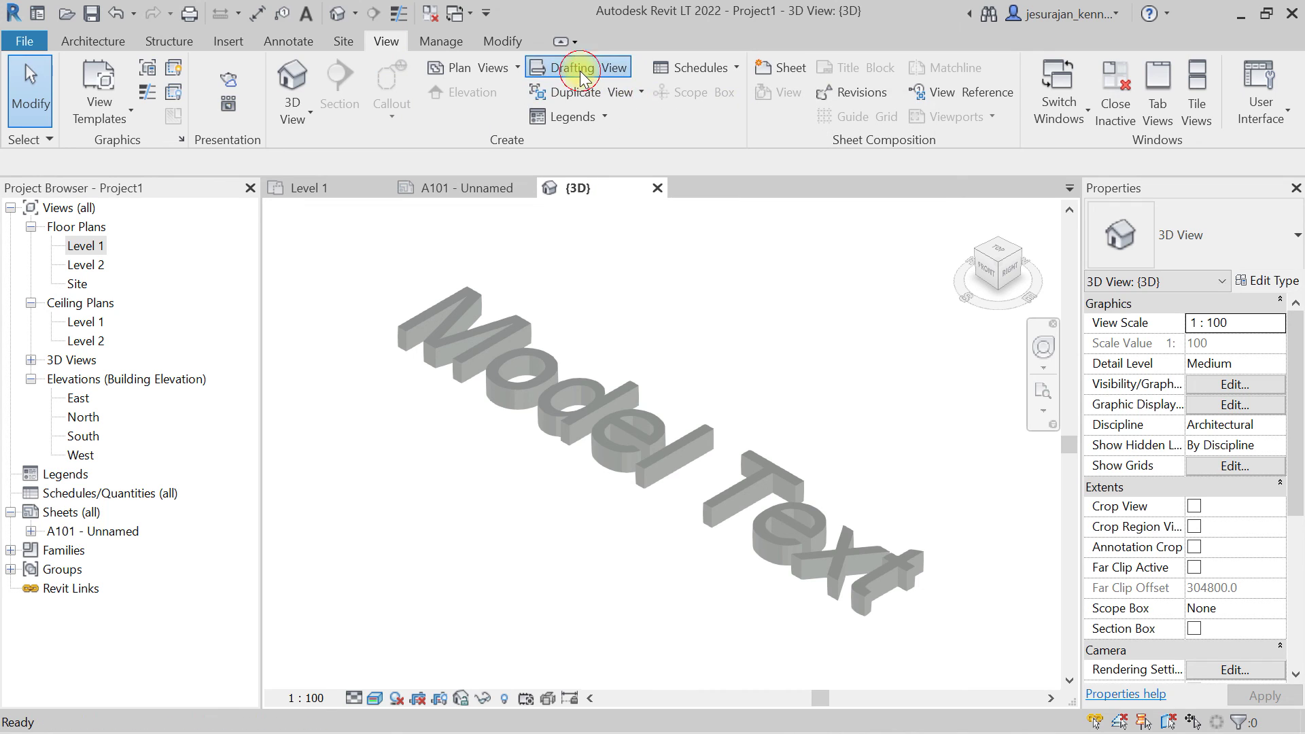
click(683, 438)
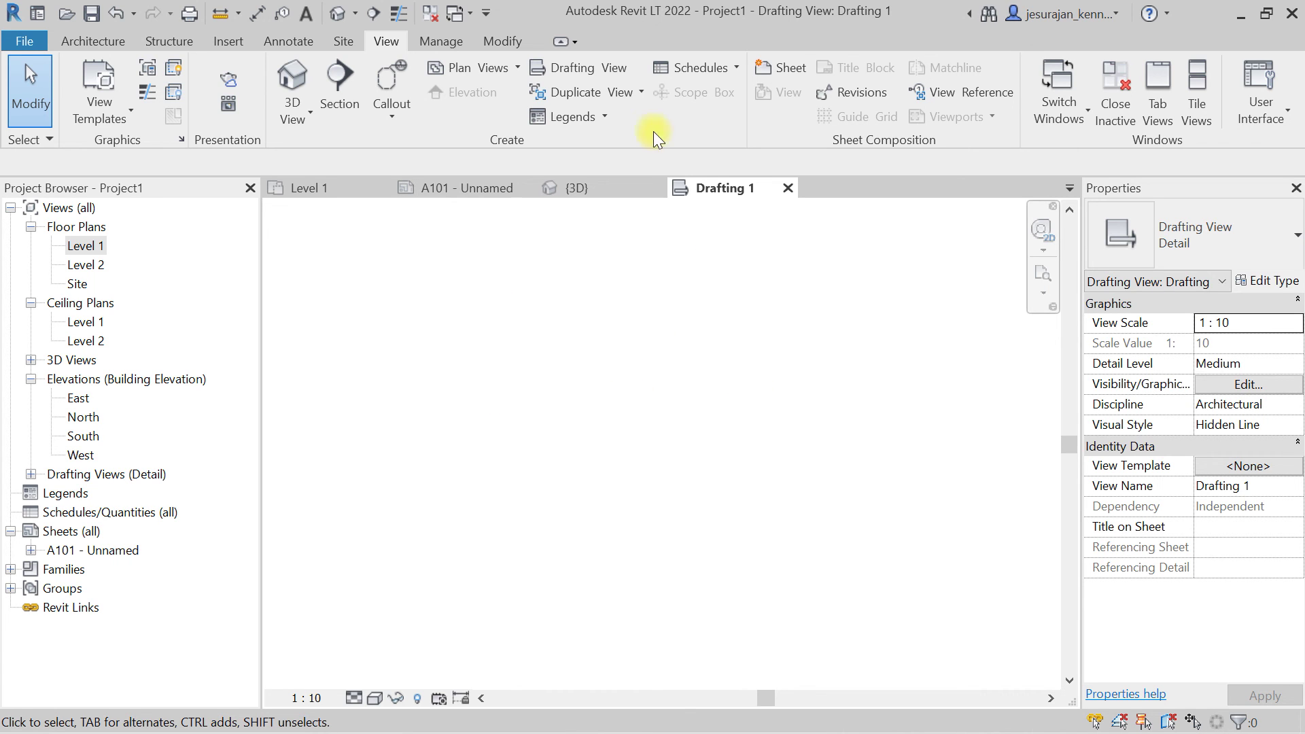
- Place a 5mm Arial text note without a leader reading "bdfbdbdfb" in the drafting view and end the text command
click(120, 43)
click(289, 42)
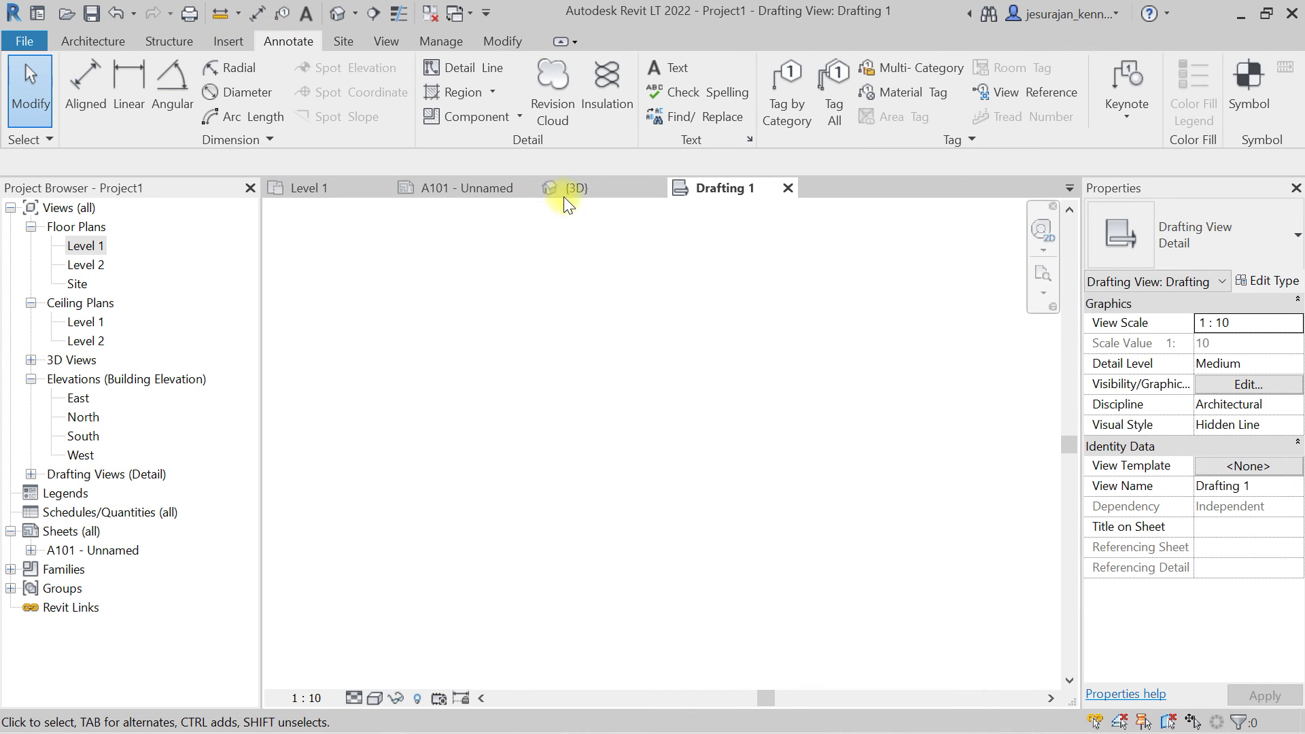
click(655, 67)
click(533, 399)
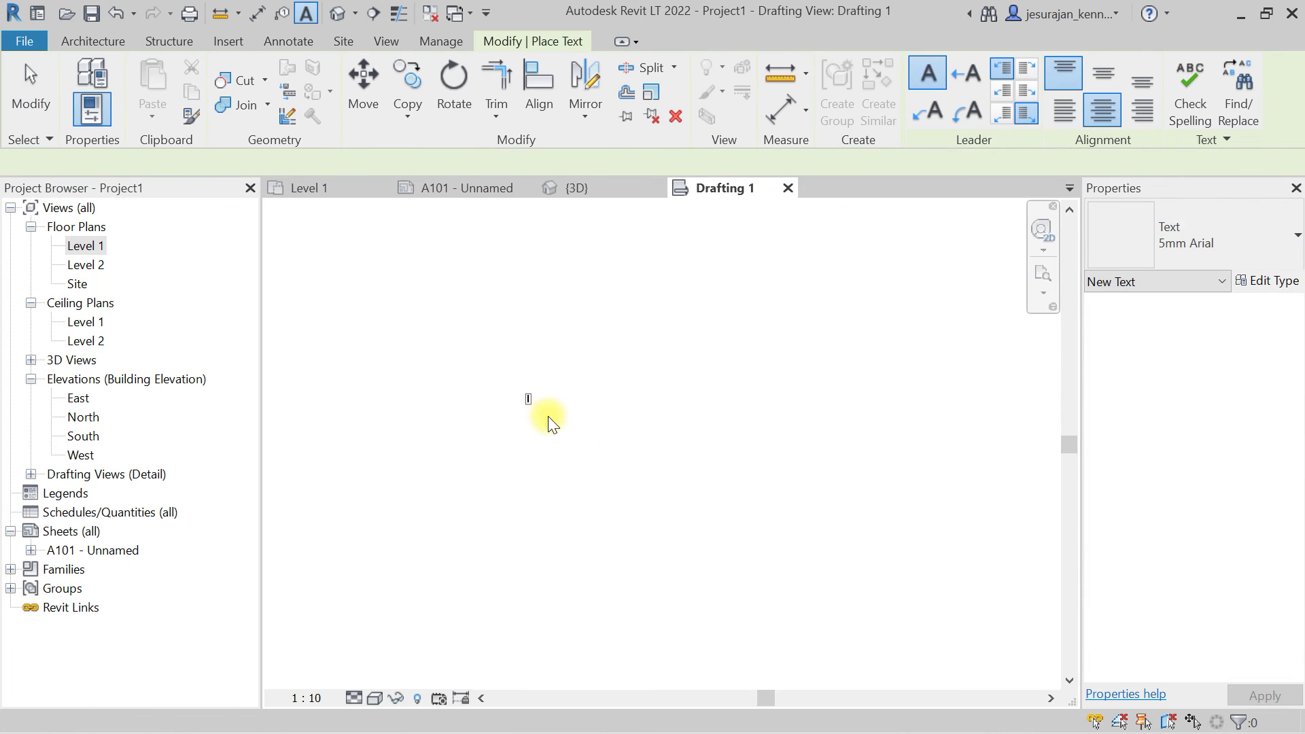
text(bdfbdbdfb)
scroll(507, 397, up, 5)
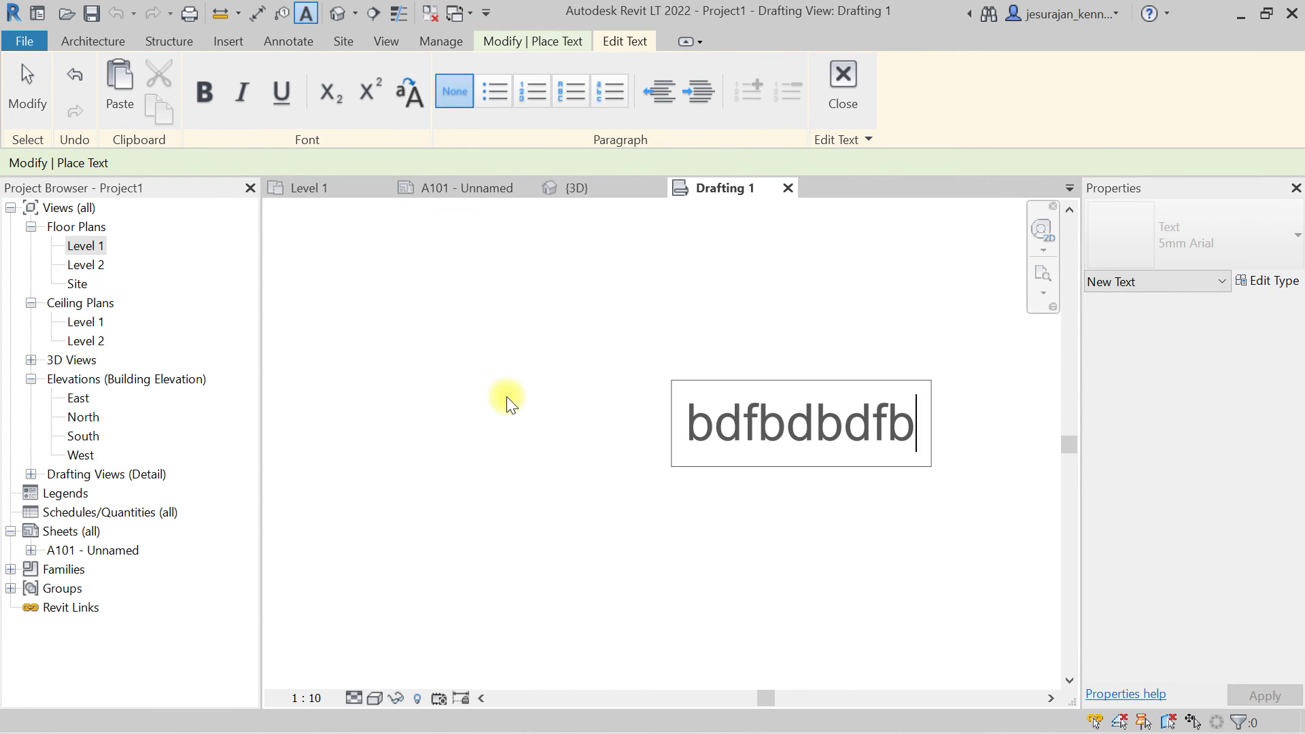
click(507, 397)
key(Escape)
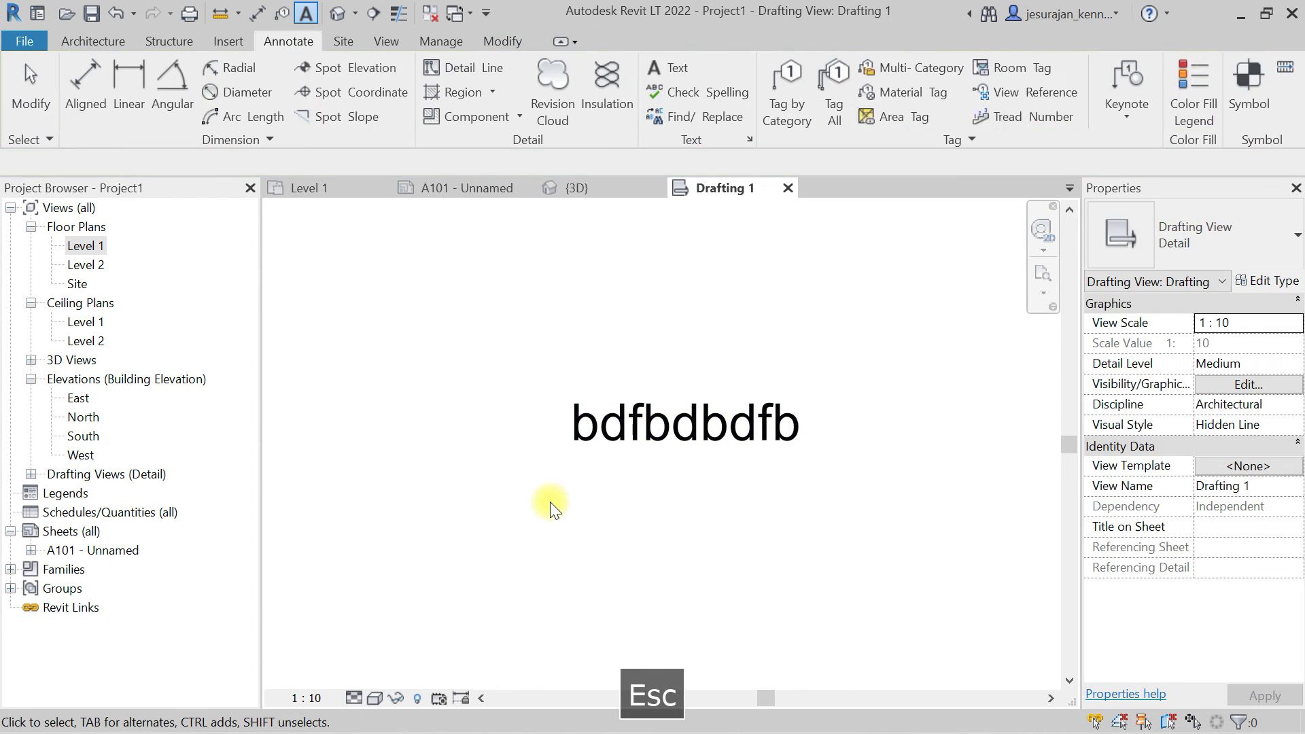
- Check whether the Model Text tool is available in the drafting view, and close that view
click(85, 40)
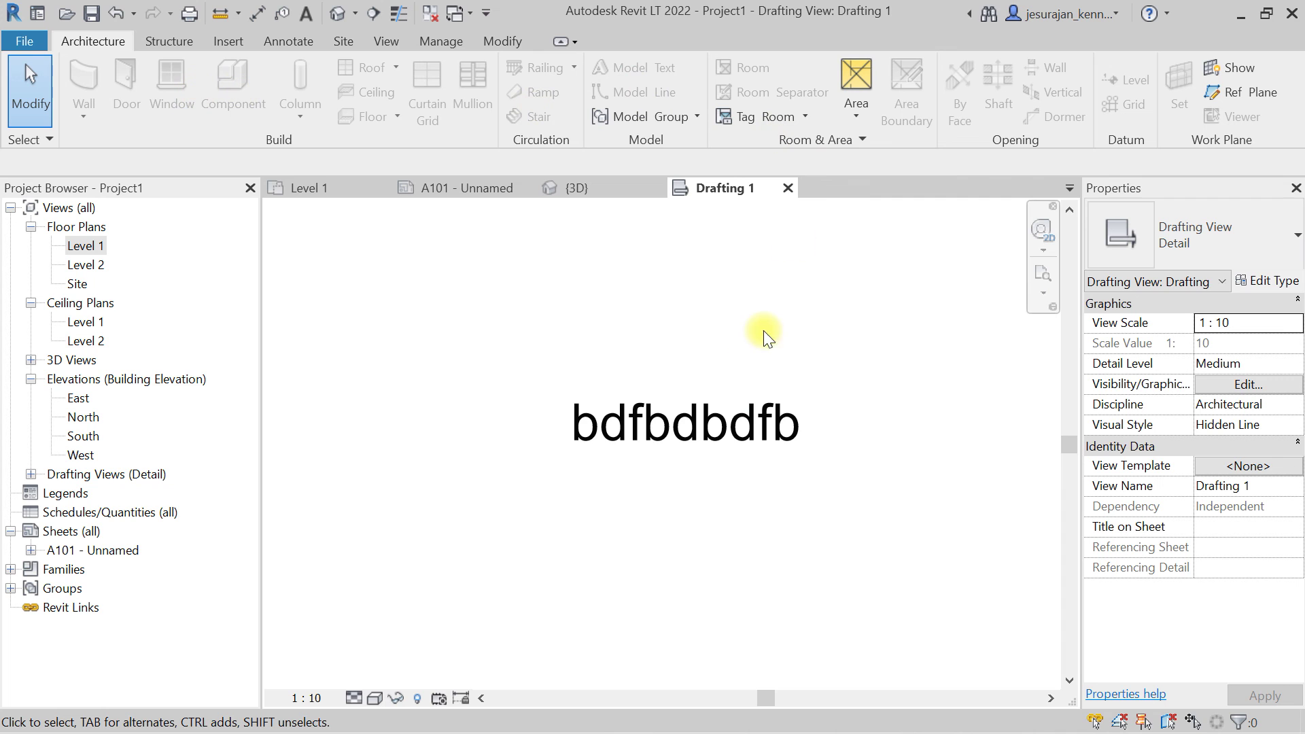
click(787, 188)
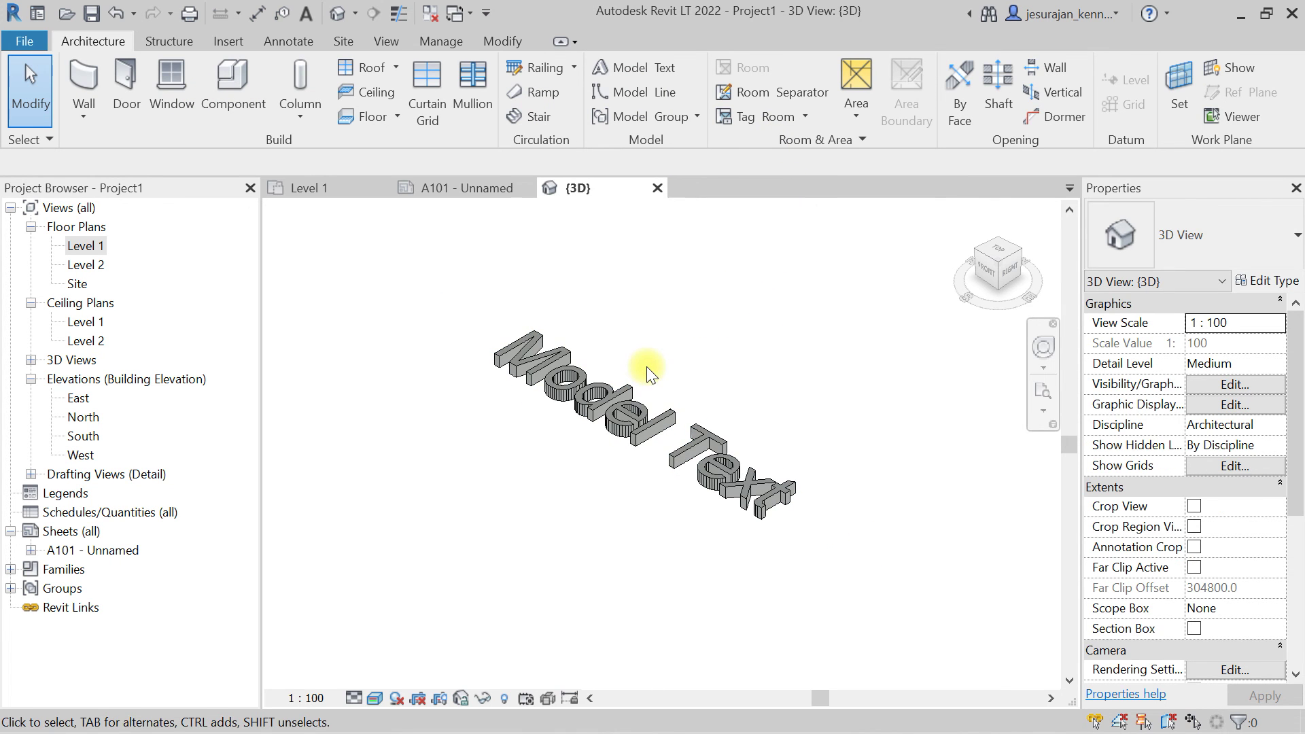
- Examine the instance properties of the model text in the 3D view and deselect it
scroll(646, 365, up, 2)
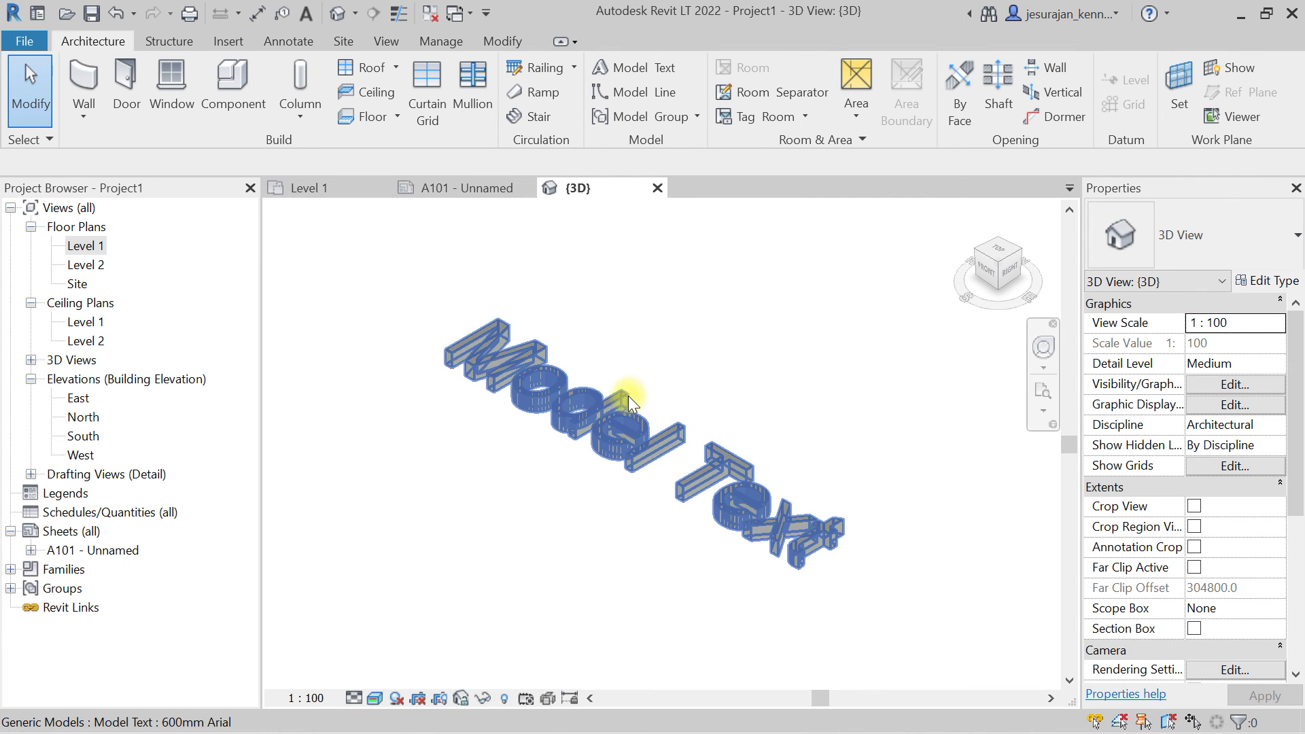
click(628, 395)
click(662, 345)
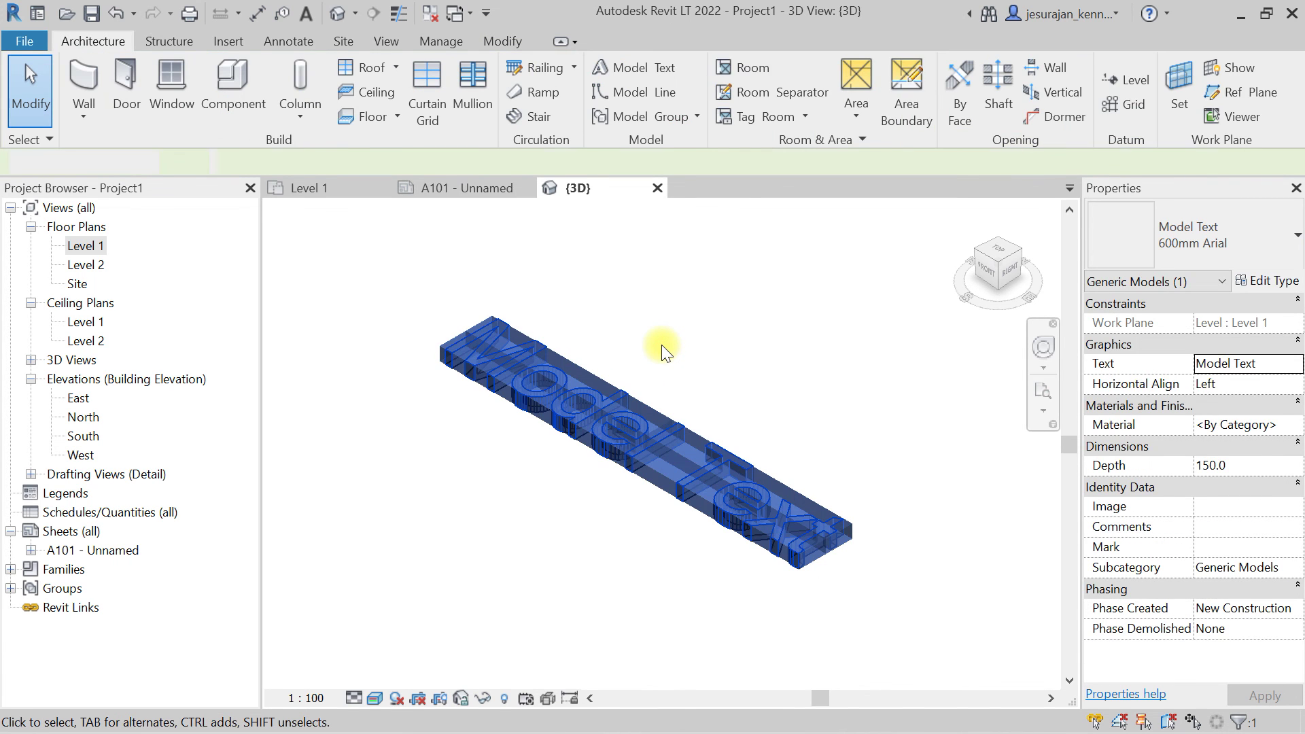